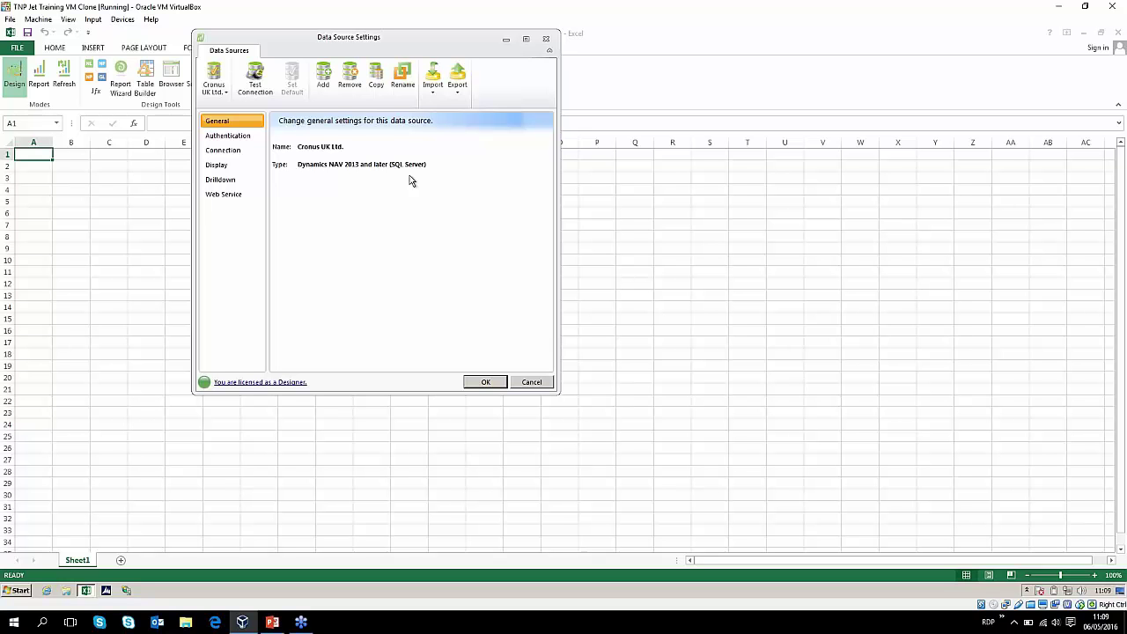
# - Review the data source's connection settings, then check which data sources and companies are available for selection
pyautogui.click(230, 151)
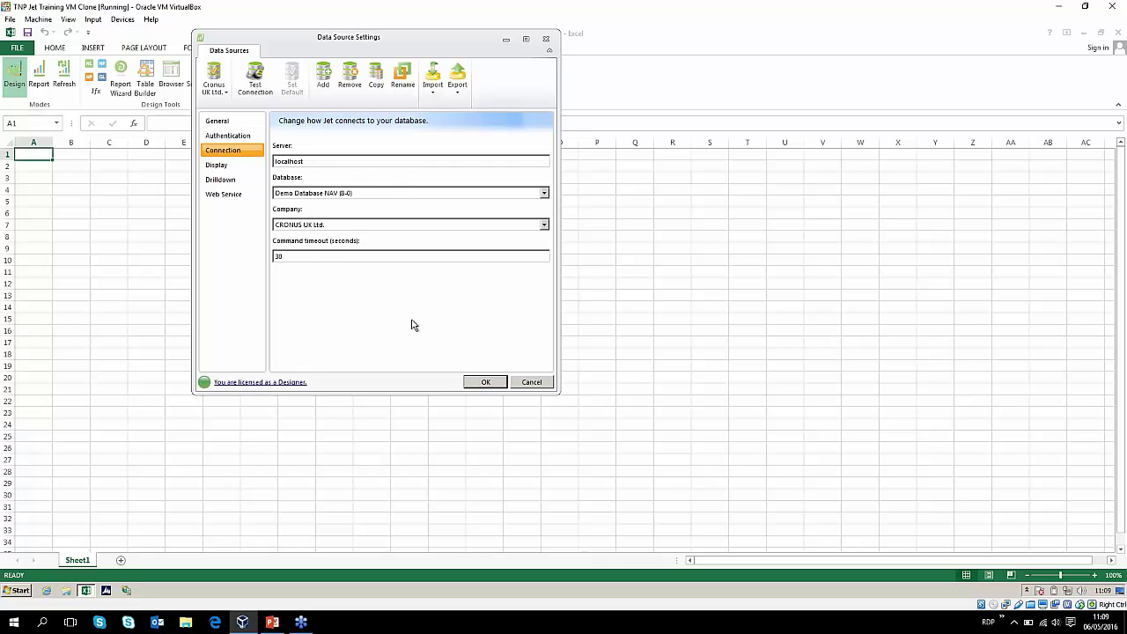
pyautogui.click(475, 382)
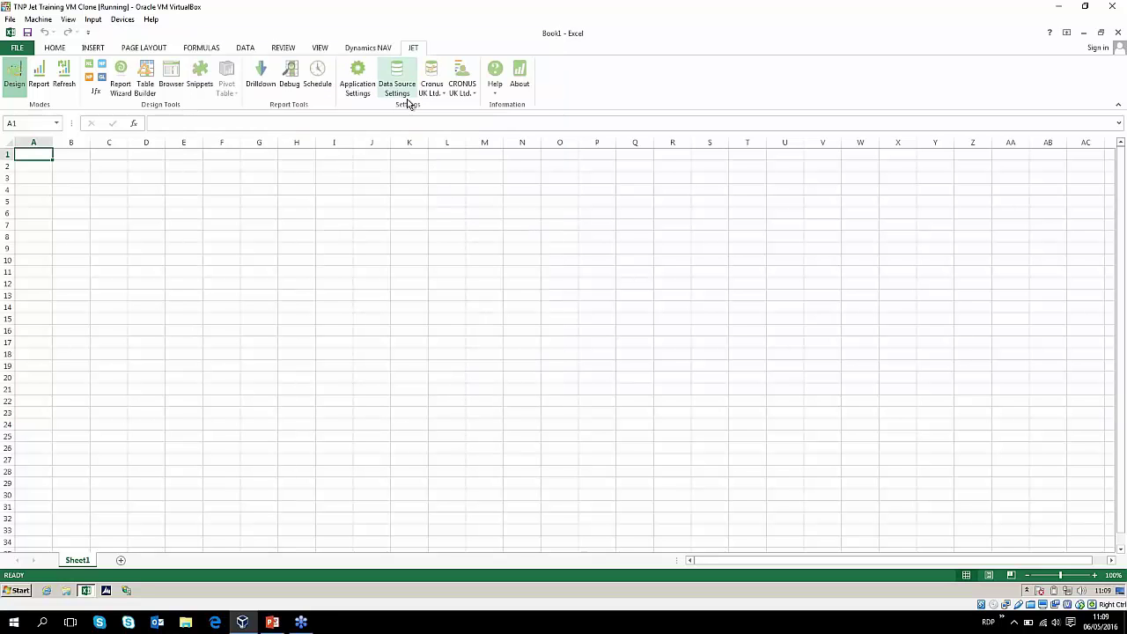
pyautogui.click(440, 95)
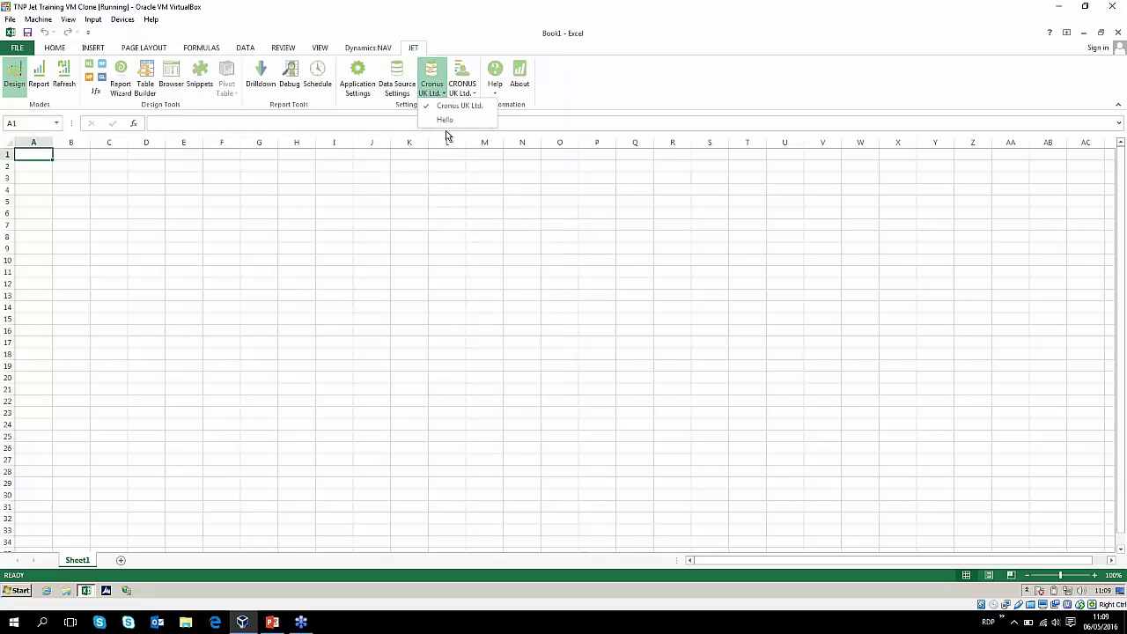
pyautogui.click(444, 123)
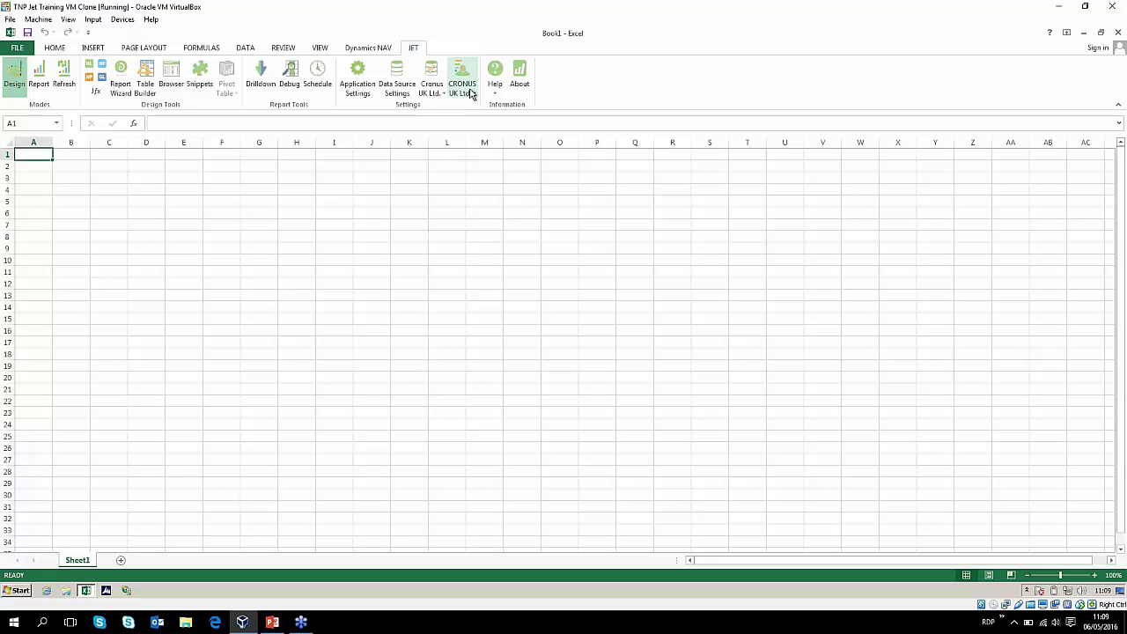
pyautogui.click(464, 91)
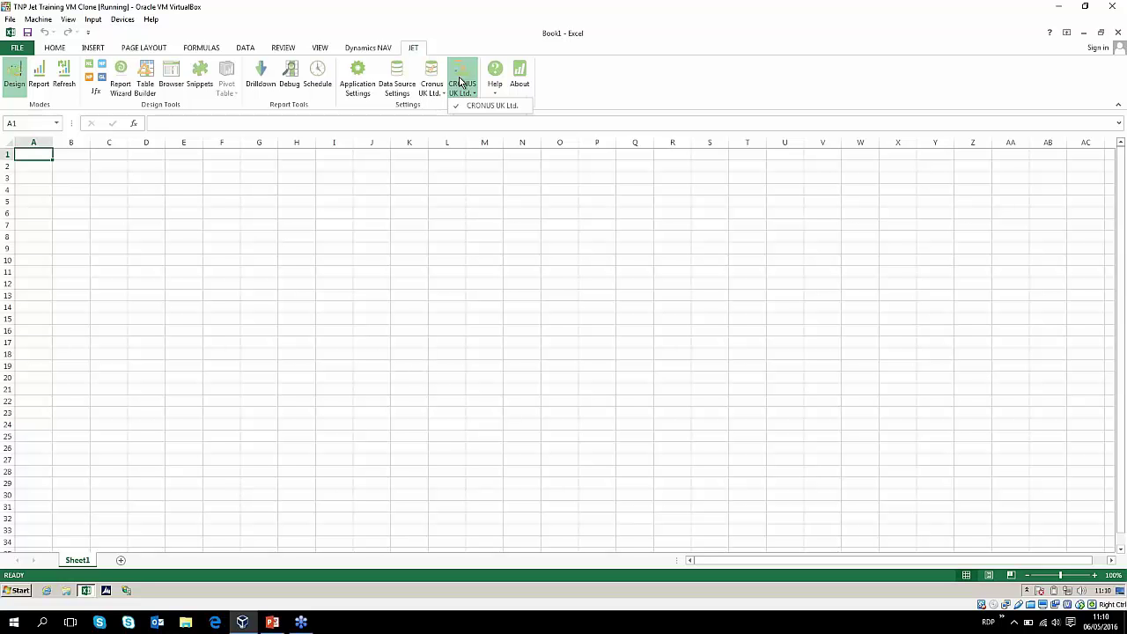
pyautogui.click(513, 104)
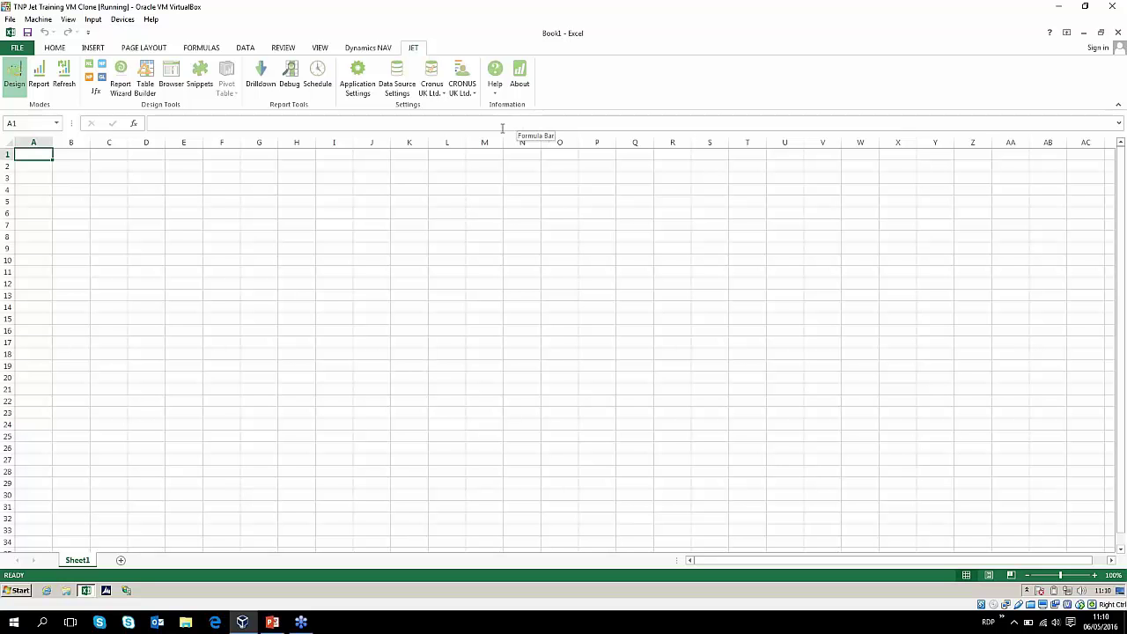
# - Open the Jet Browser and look through its list of database tables
pyautogui.click(172, 78)
pyautogui.click(85, 588)
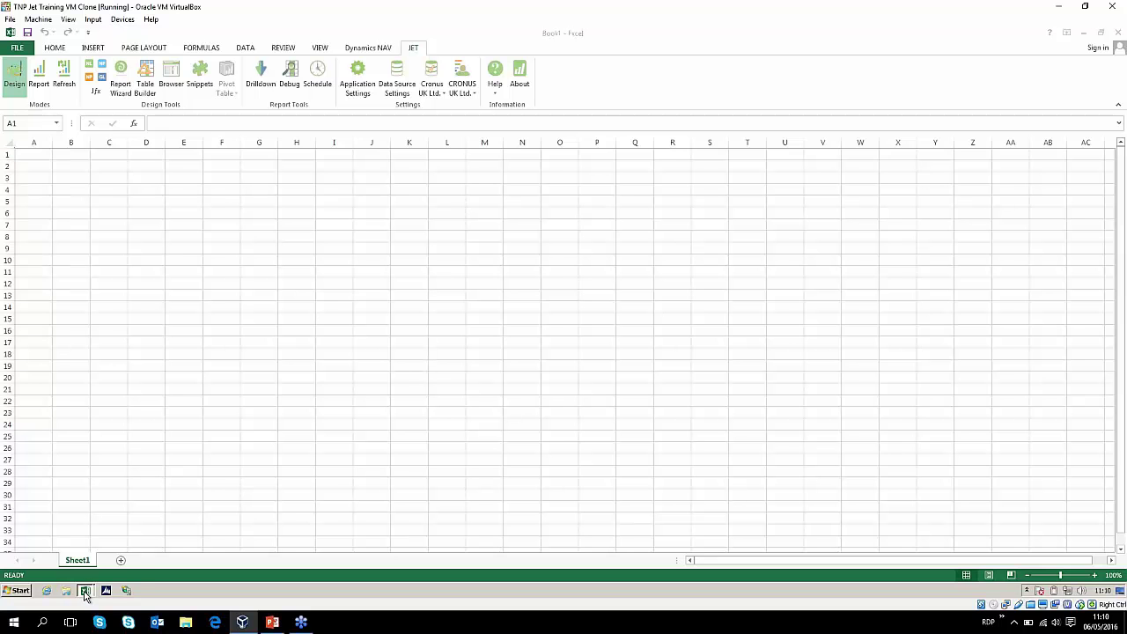
pyautogui.click(77, 569)
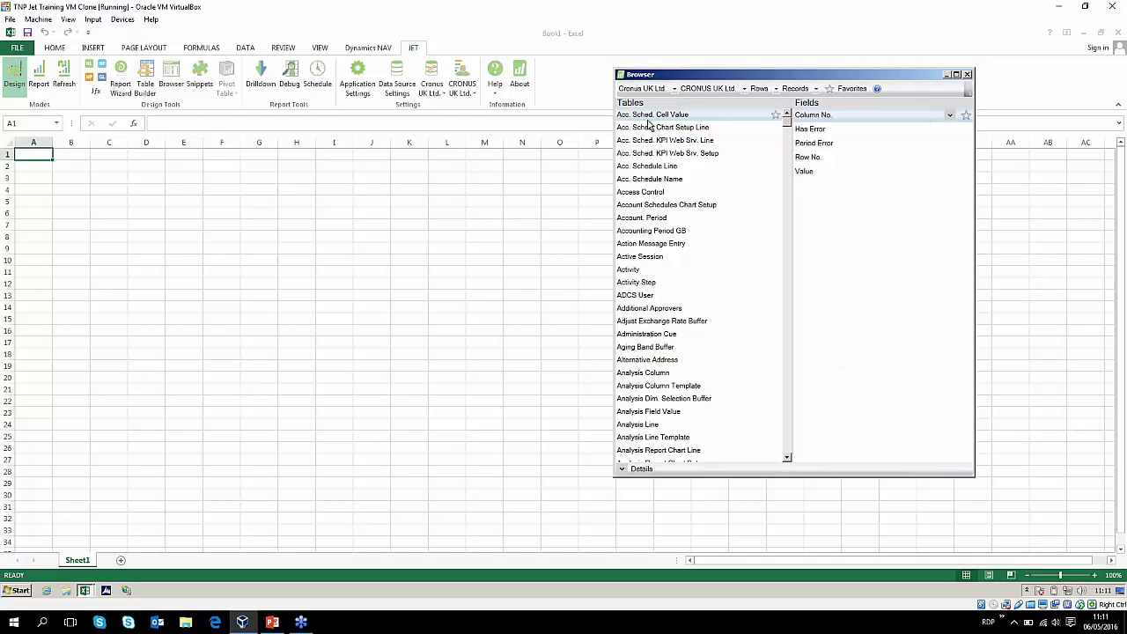
pyautogui.scroll(-20, 642, 220)
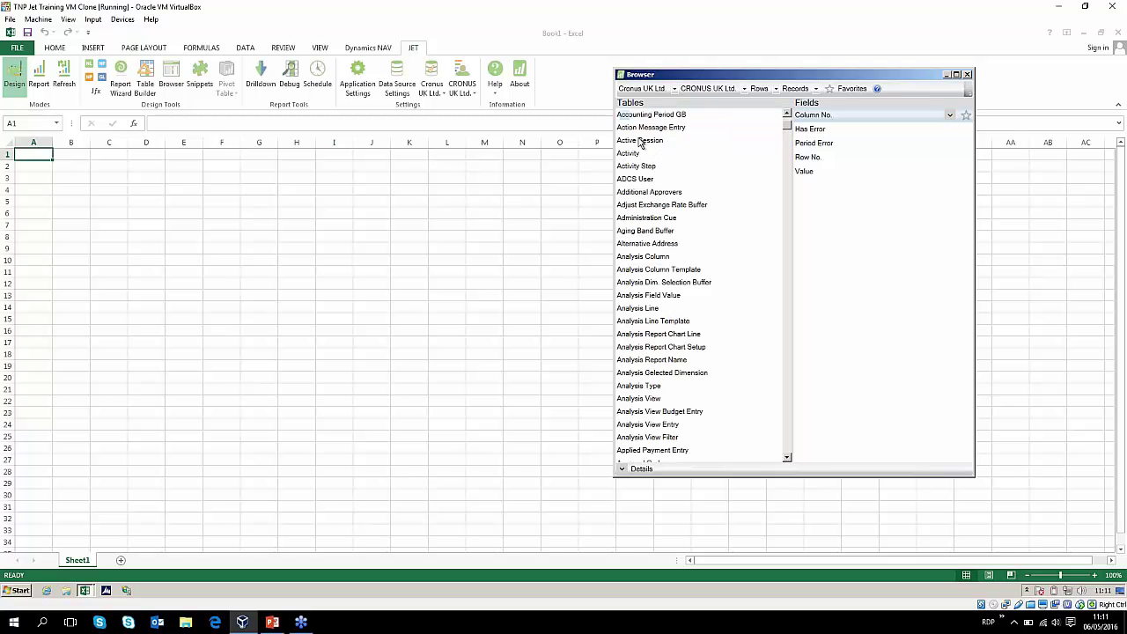
pyautogui.scroll(-15, 651, 344)
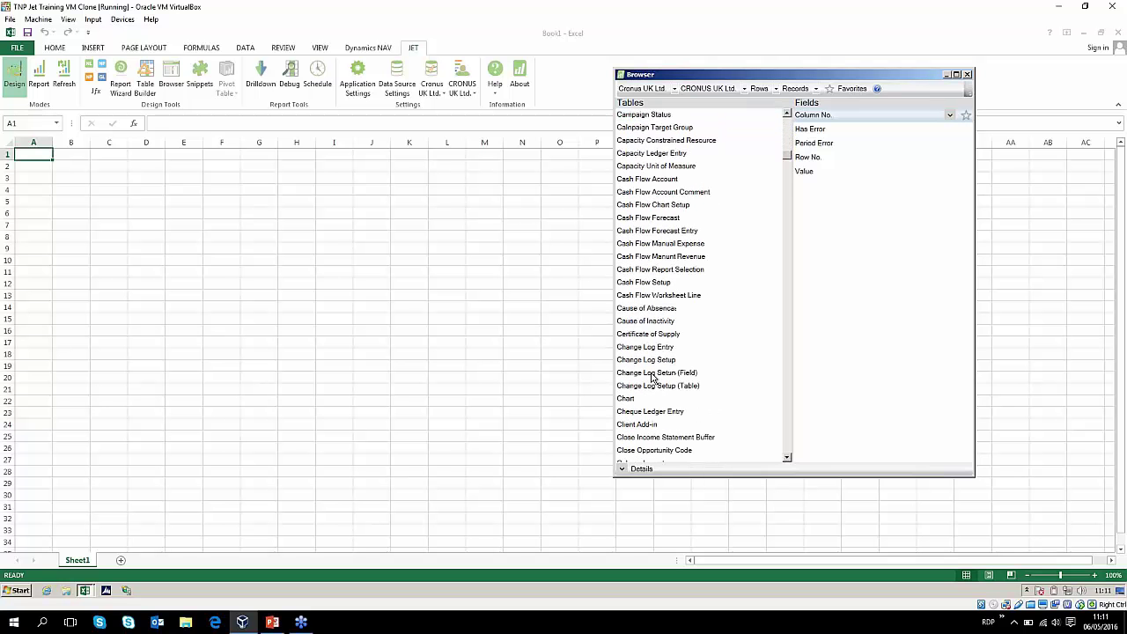
pyautogui.scroll(20, 664, 373)
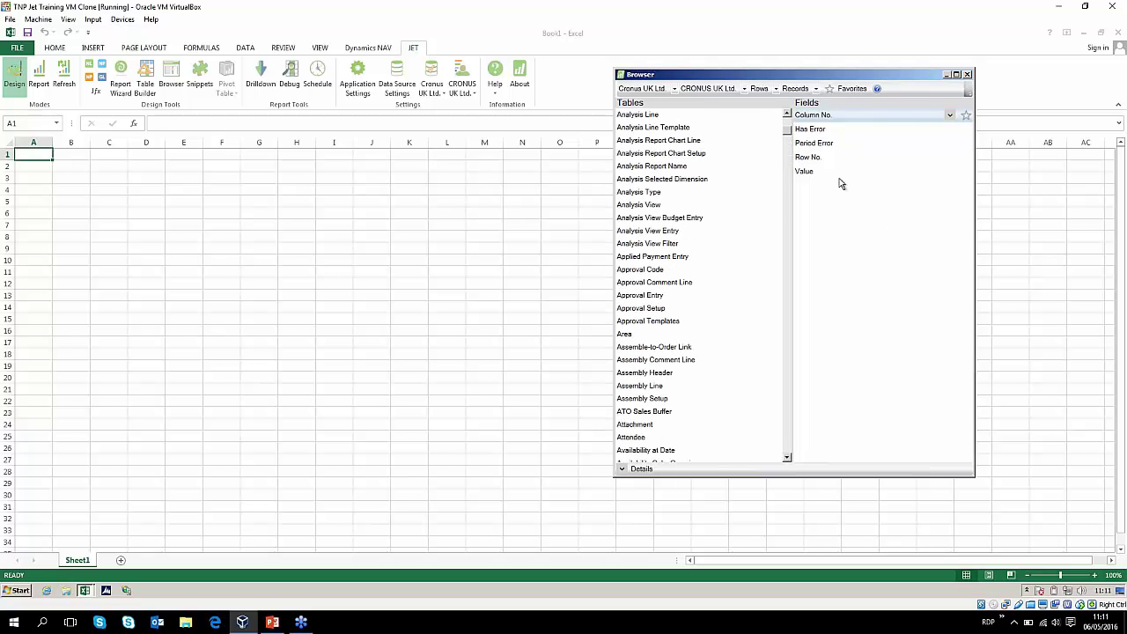
pyautogui.scroll(8, 755, 176)
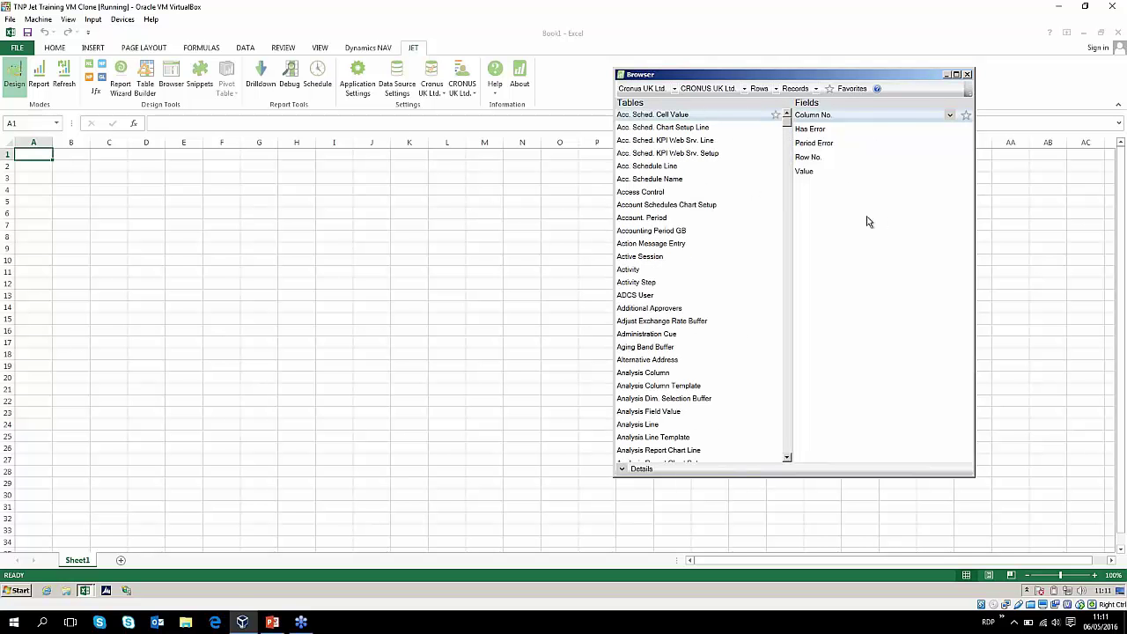
# - Find the Customer table, look through its fields, and mark the Customer and Cust. Ledger Entry tables as favorites
pyautogui.click(674, 321)
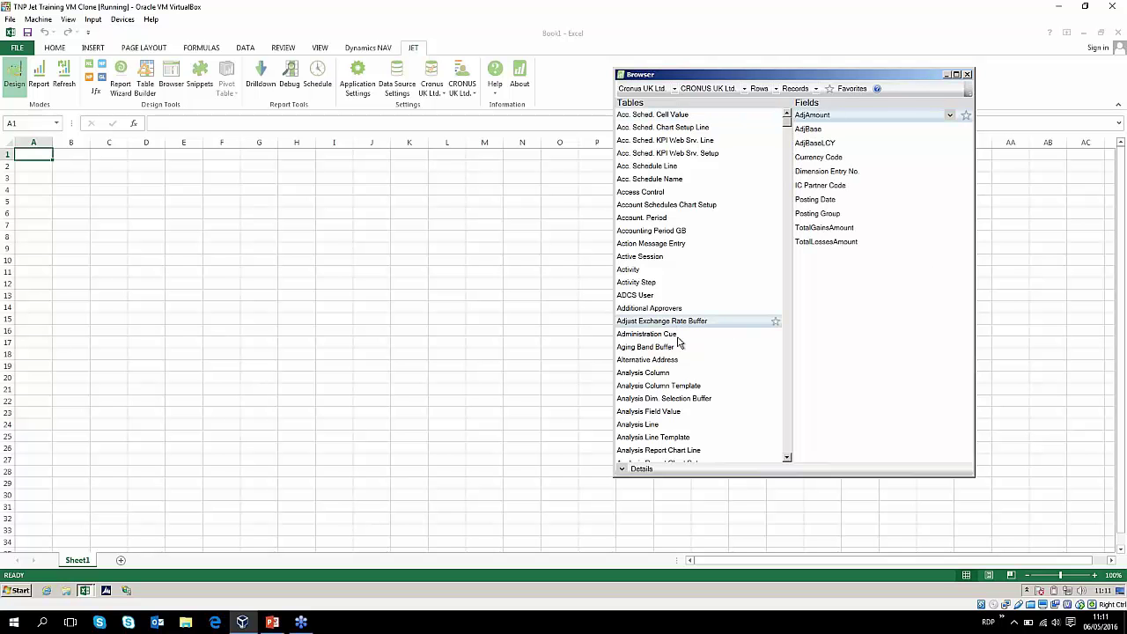
pyautogui.press('c')
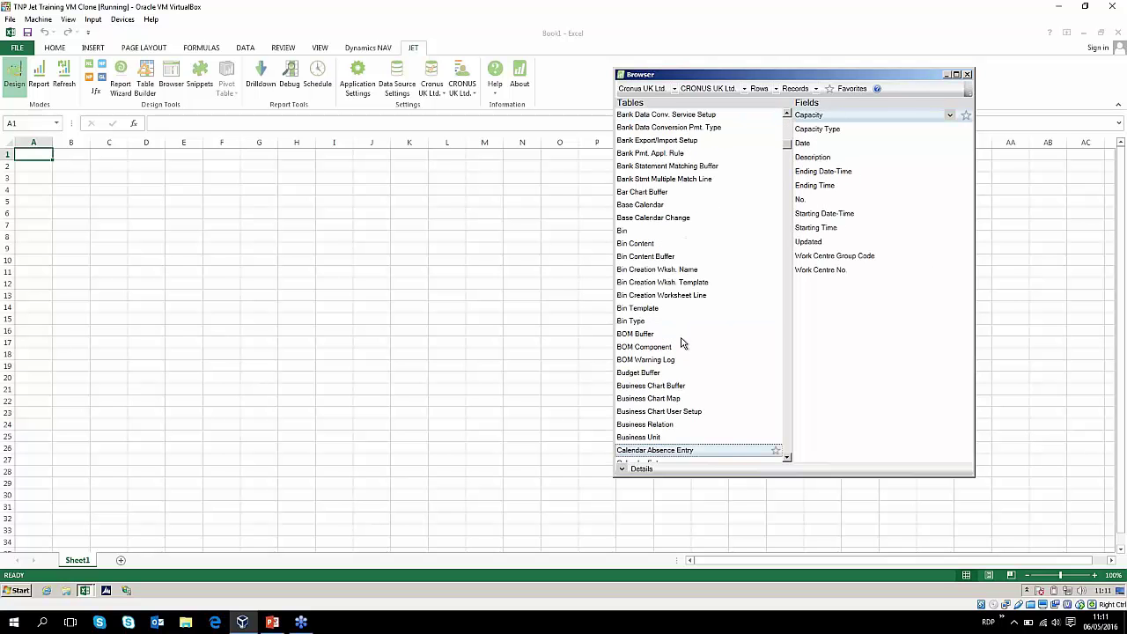
pyautogui.scroll(-10, 680, 363)
pyautogui.scroll(-20, 680, 366)
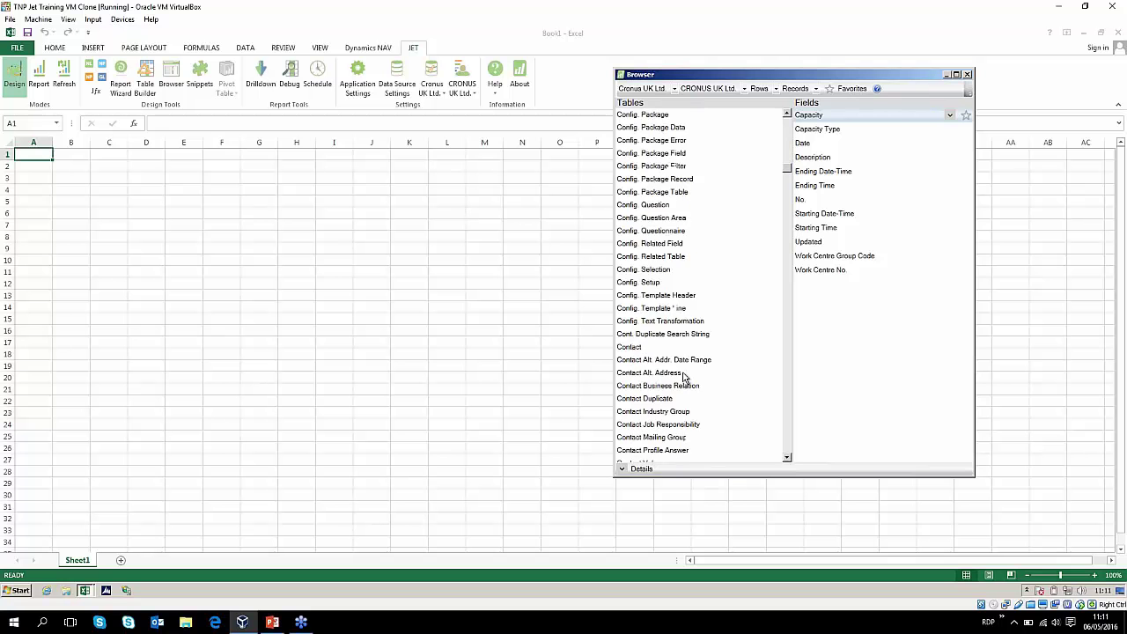
pyautogui.scroll(-3, 691, 397)
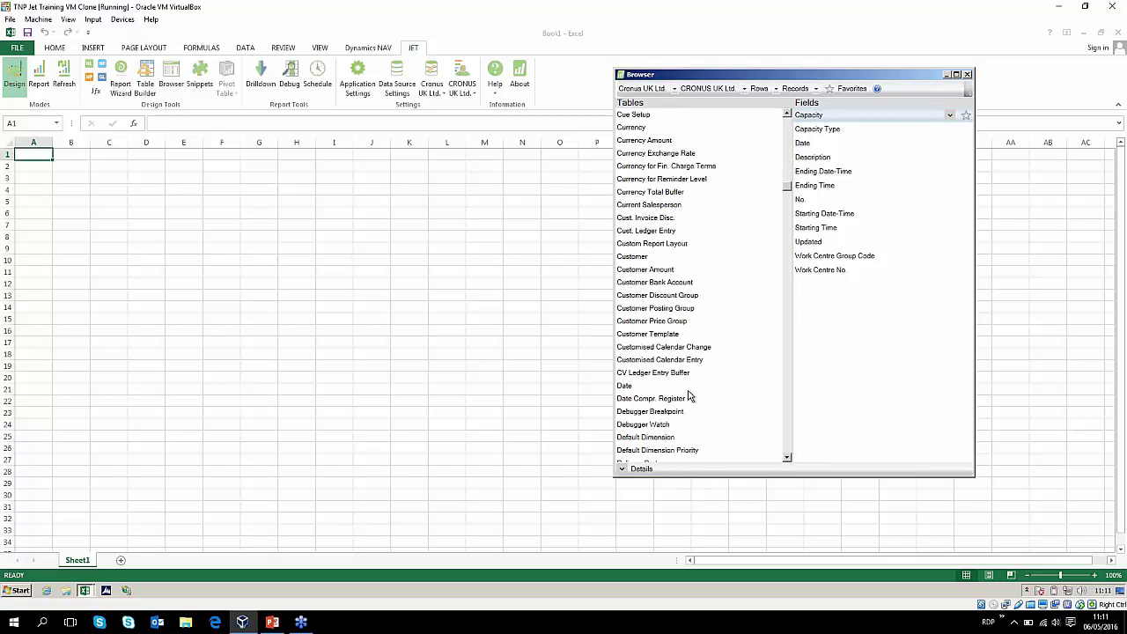
pyautogui.click(645, 257)
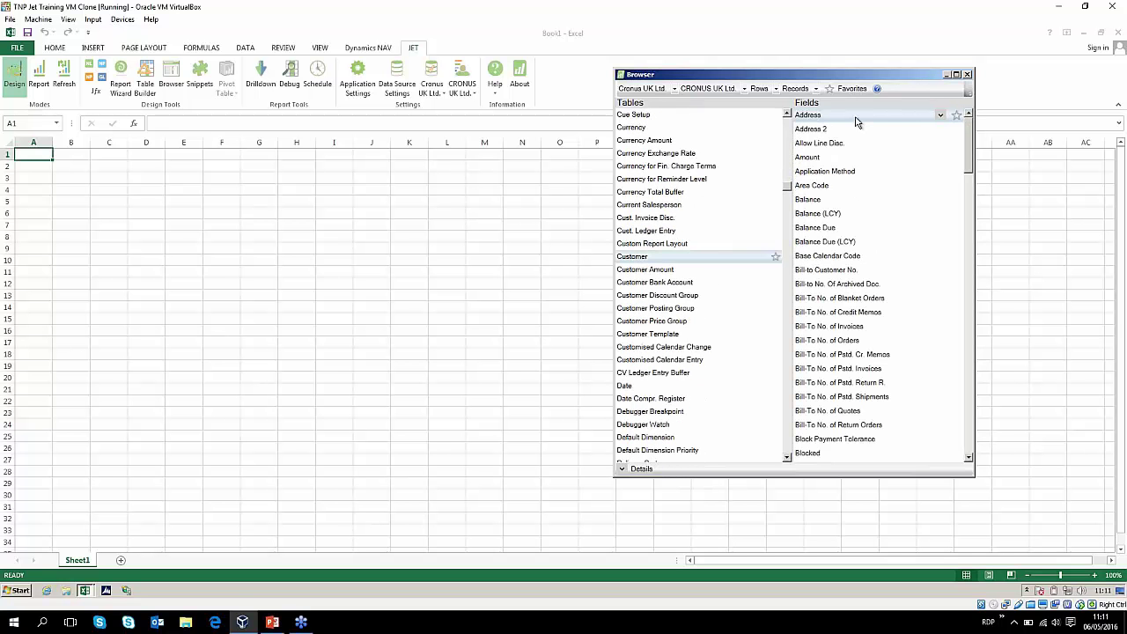
pyautogui.scroll(-20, 860, 379)
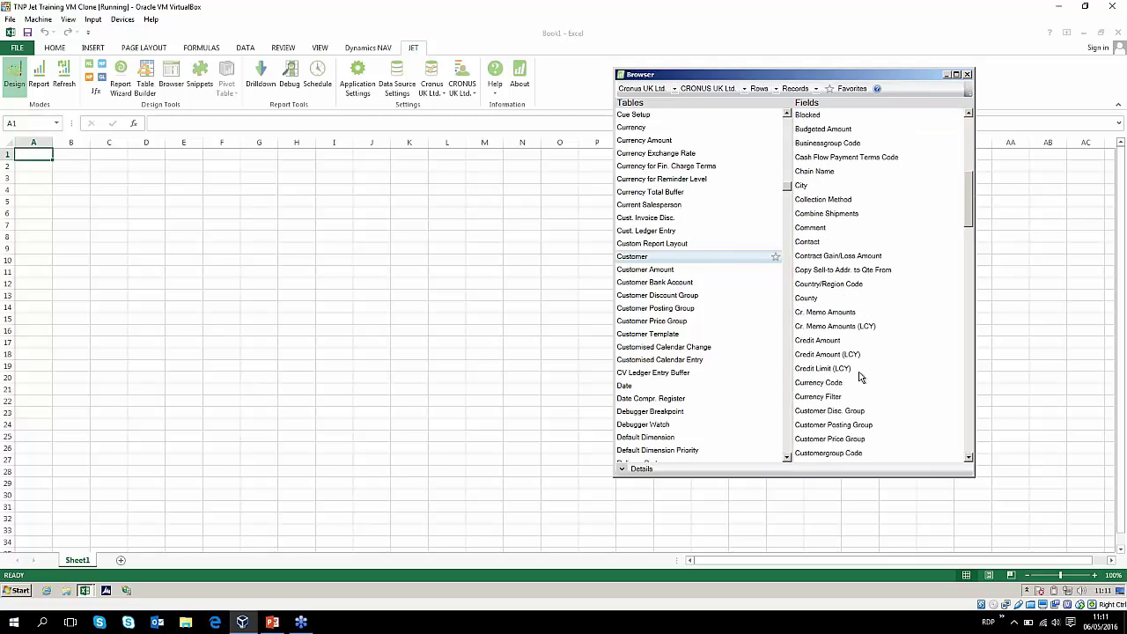
pyautogui.scroll(-10, 860, 379)
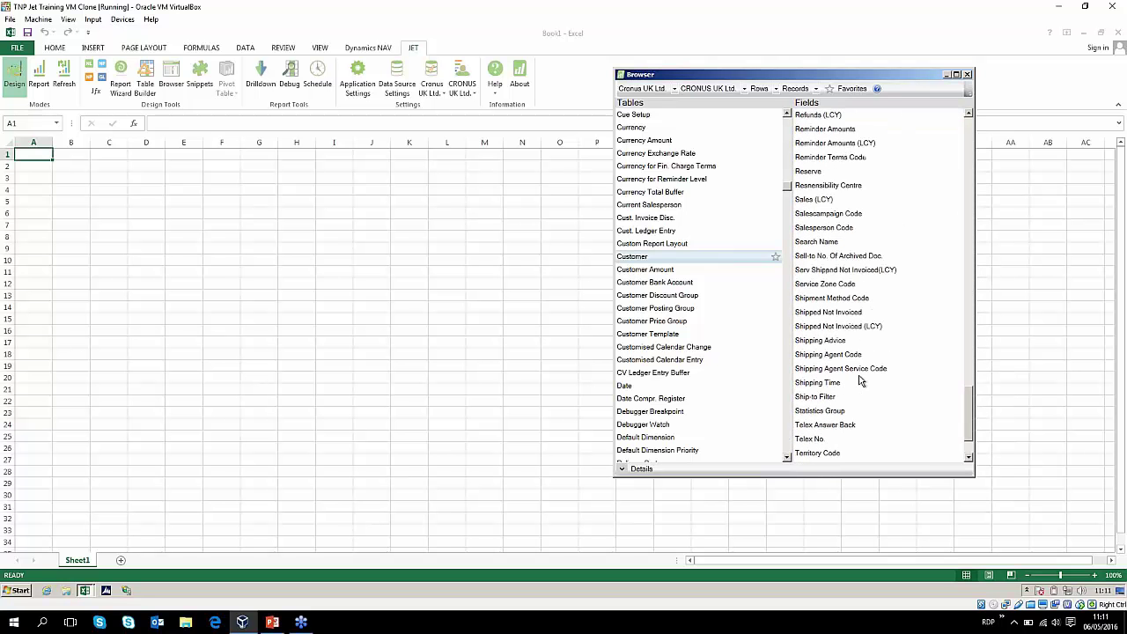
pyautogui.scroll(20, 858, 390)
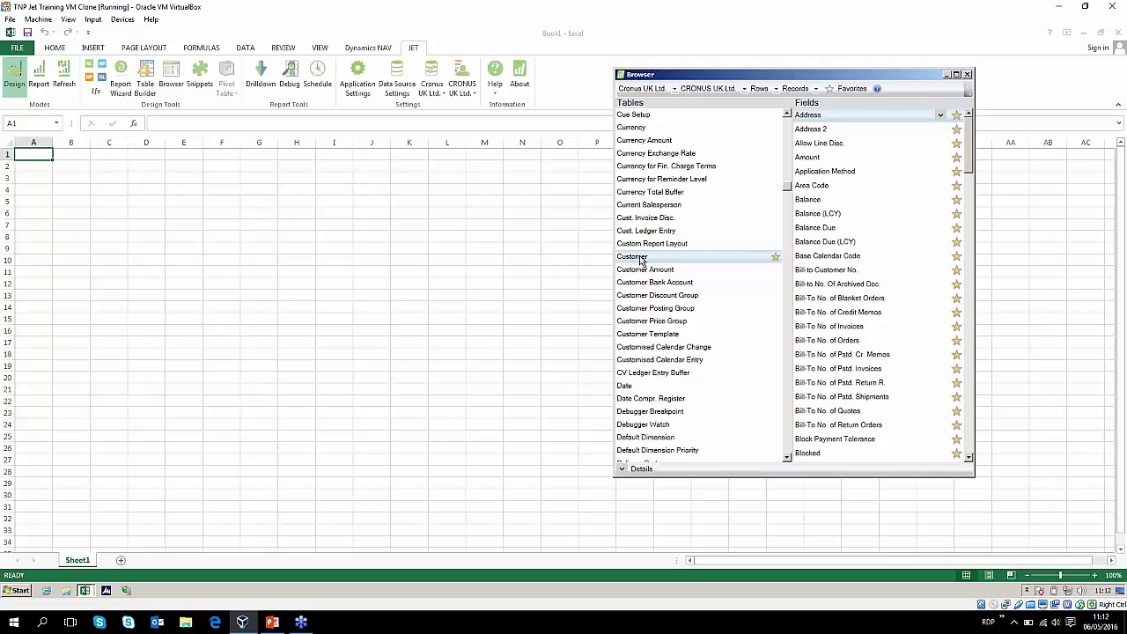
pyautogui.click(774, 231)
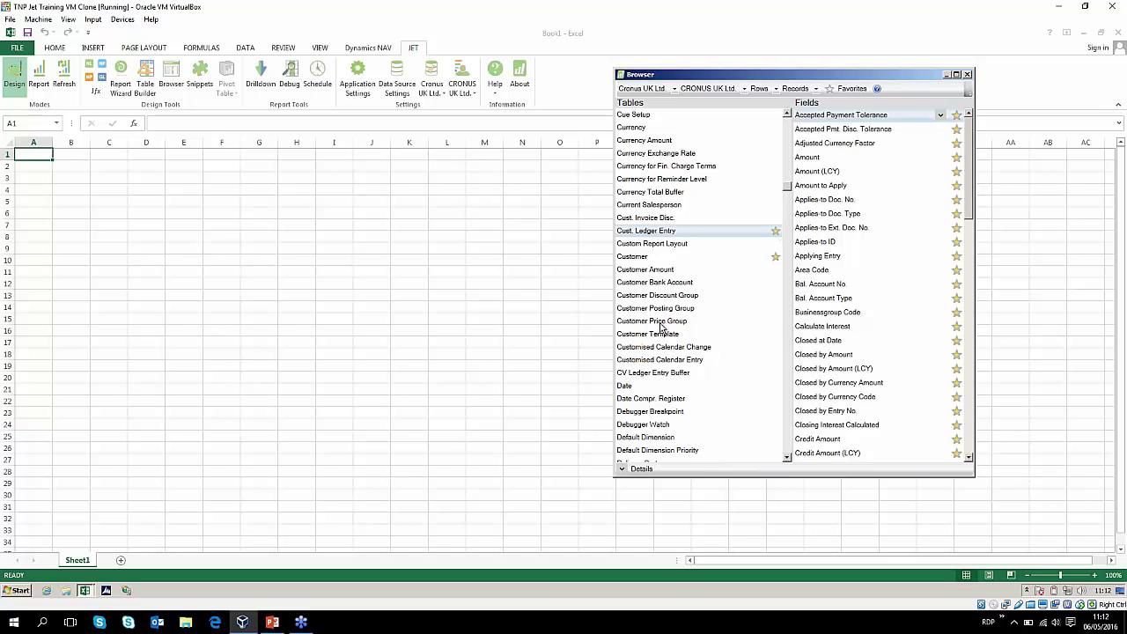
# - Find the Vendor table and mark both Vendor and Vendor Ledger Entry as favorites
pyautogui.write('vendor')
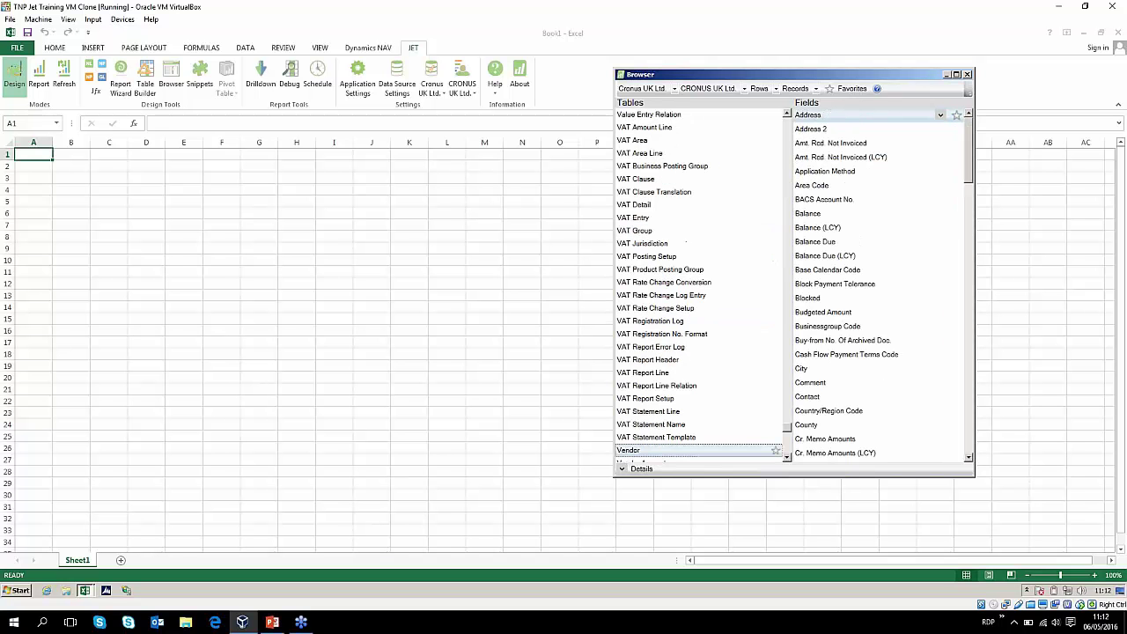
pyautogui.scroll(-1, 678, 374)
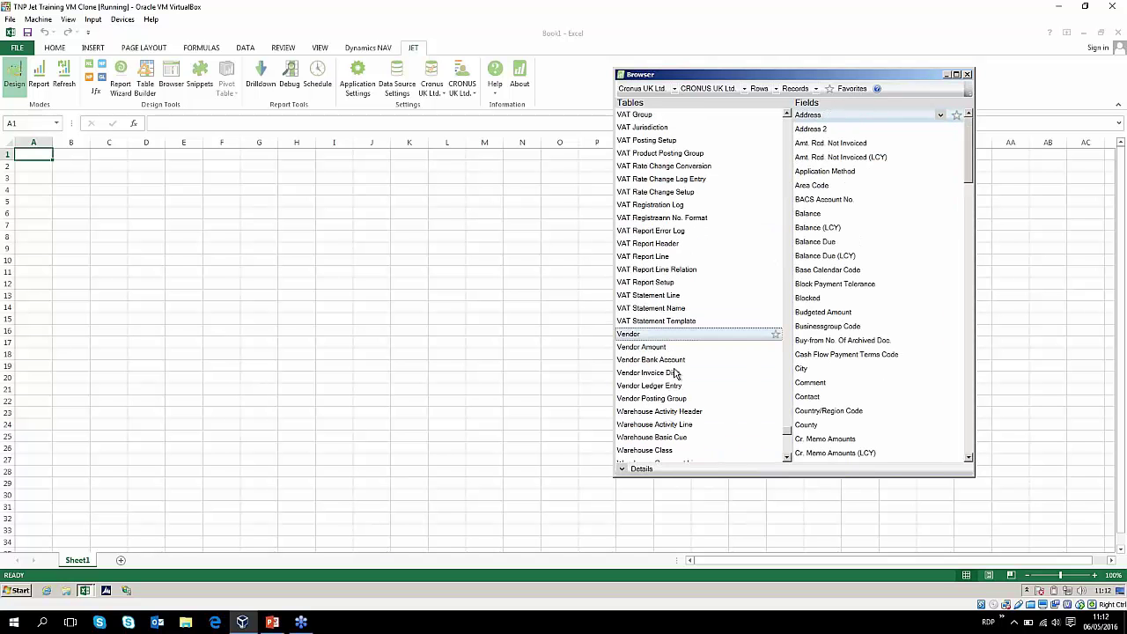
pyautogui.click(775, 335)
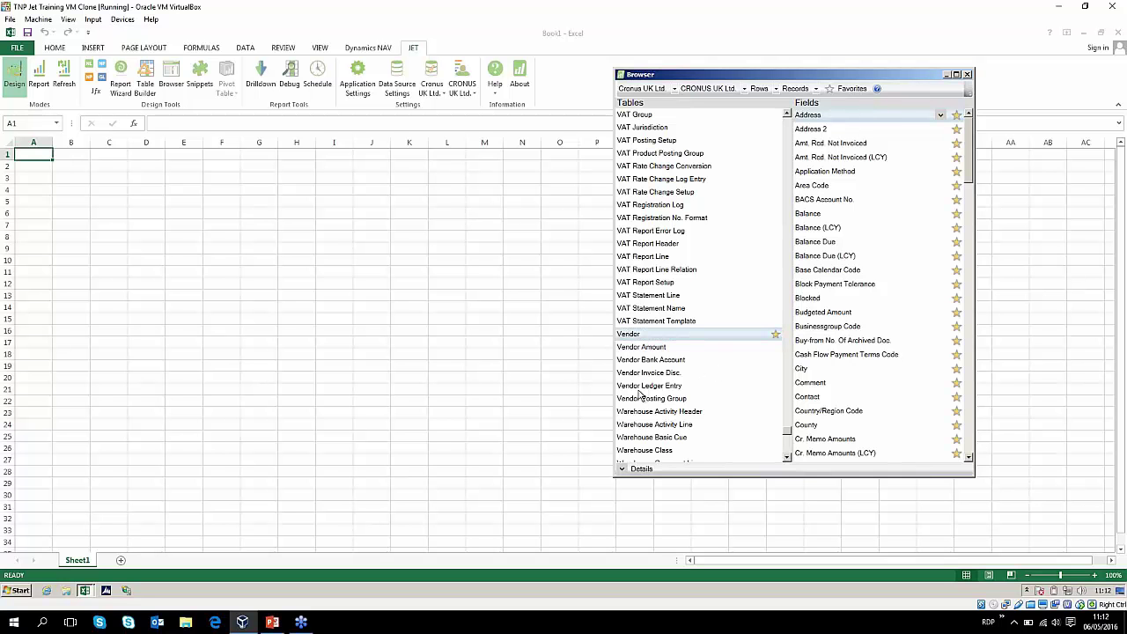
pyautogui.click(774, 387)
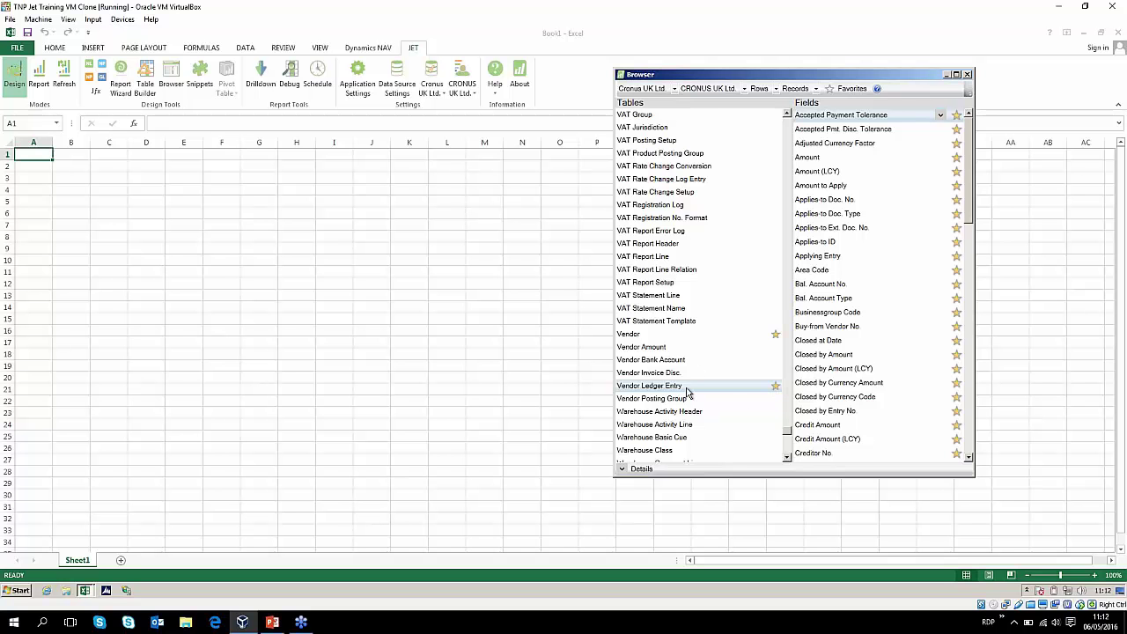
# - Restrict the browser's table list to favorites and keep the output type set to Records
pyautogui.scroll(20, 686, 390)
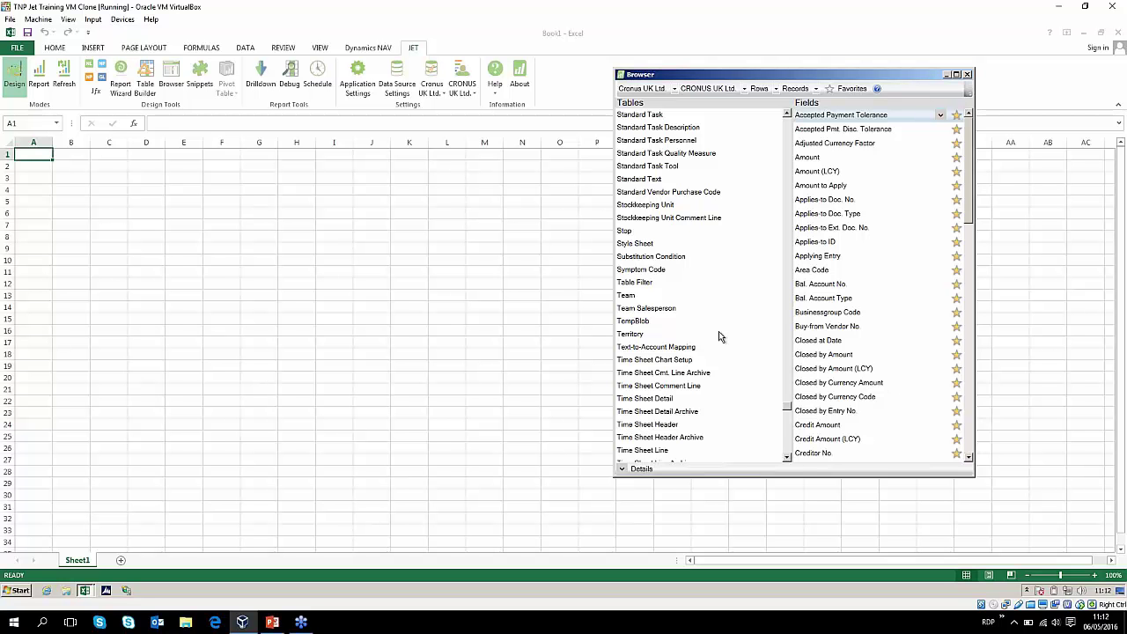
pyautogui.click(849, 91)
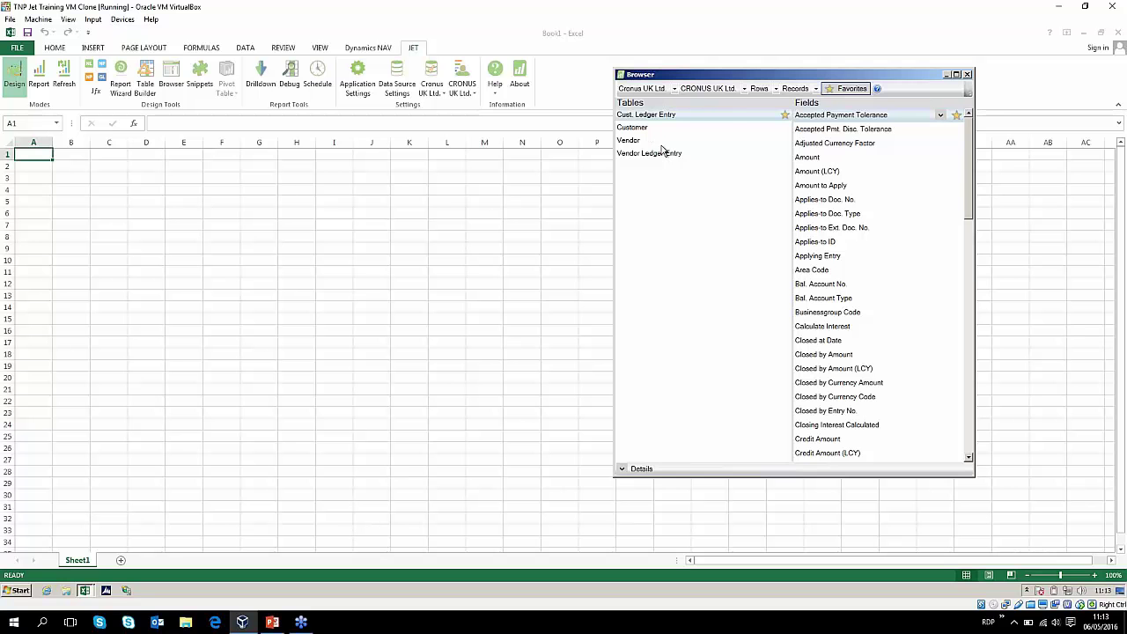
pyautogui.click(816, 92)
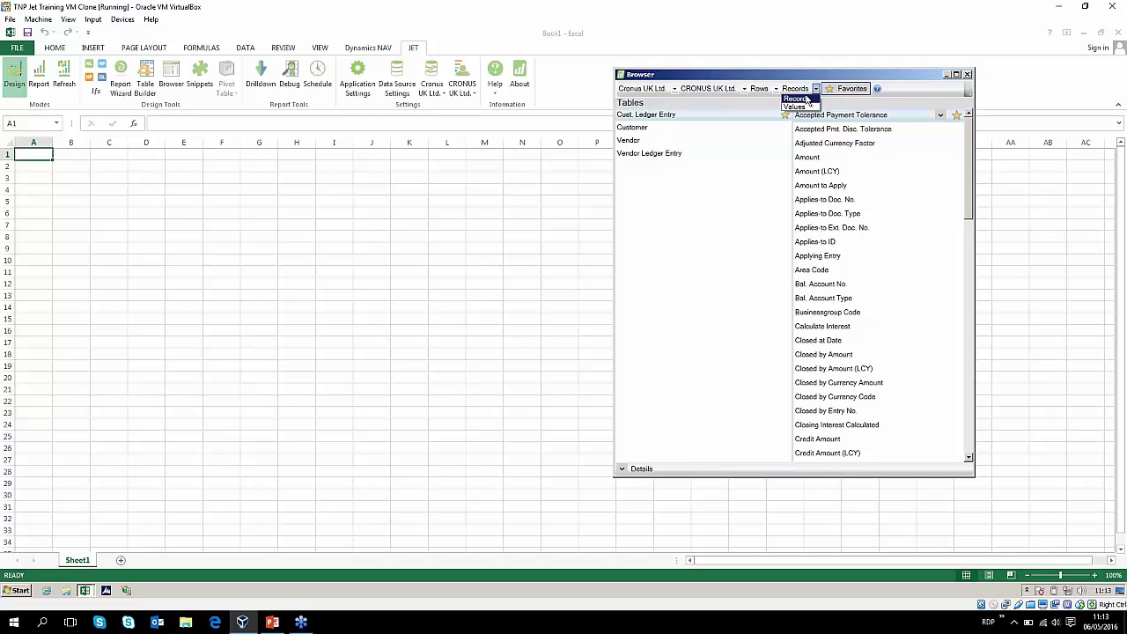
pyautogui.click(806, 98)
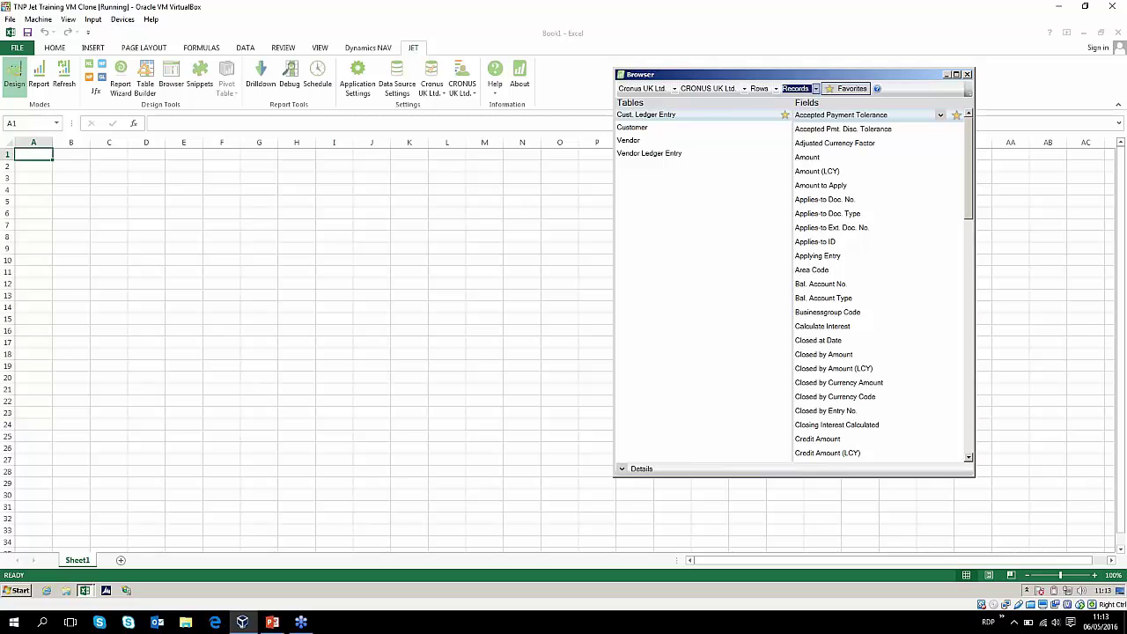
# - Place the Customer table's No. field into the sheet as row records at cell E7, and widen column A to fit its text
pyautogui.click(640, 129)
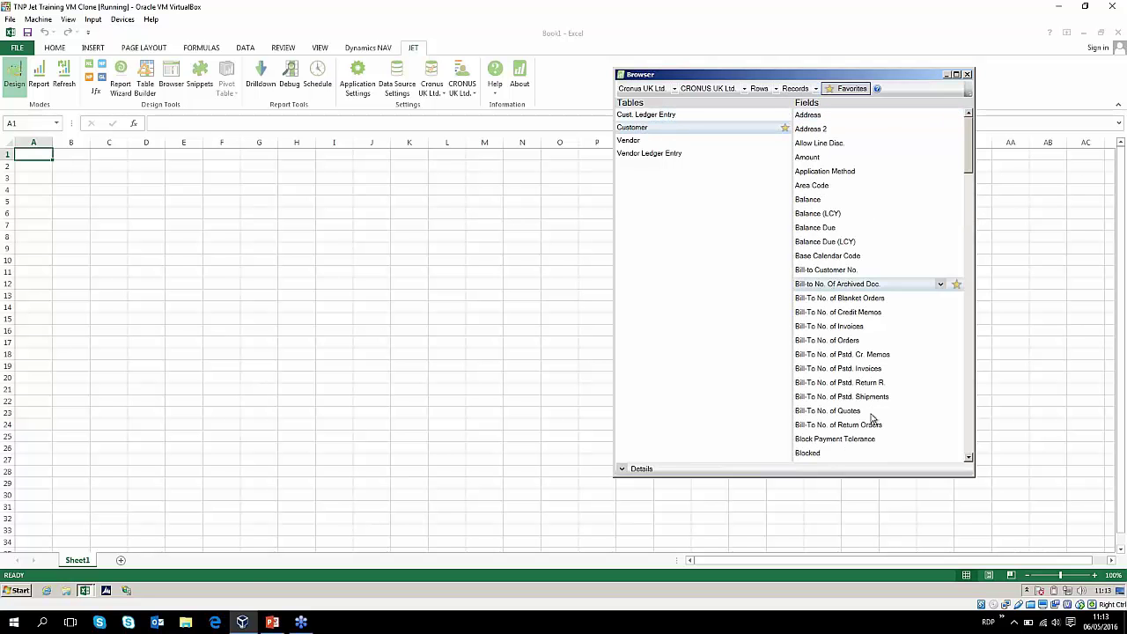
pyautogui.scroll(-20, 871, 419)
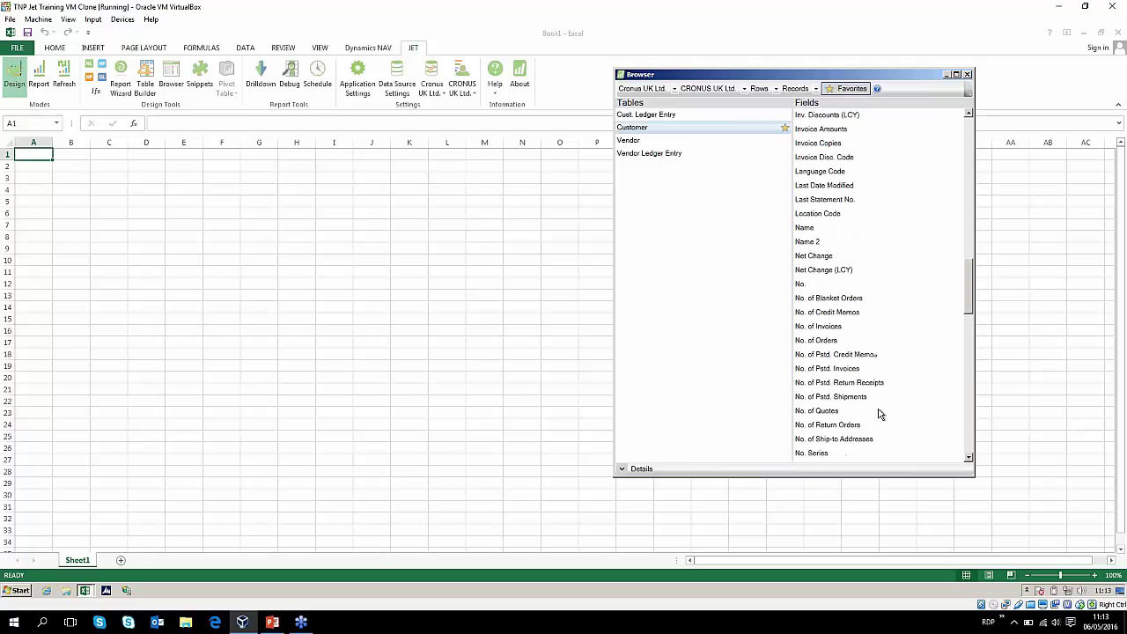
pyautogui.moveTo(811, 289)
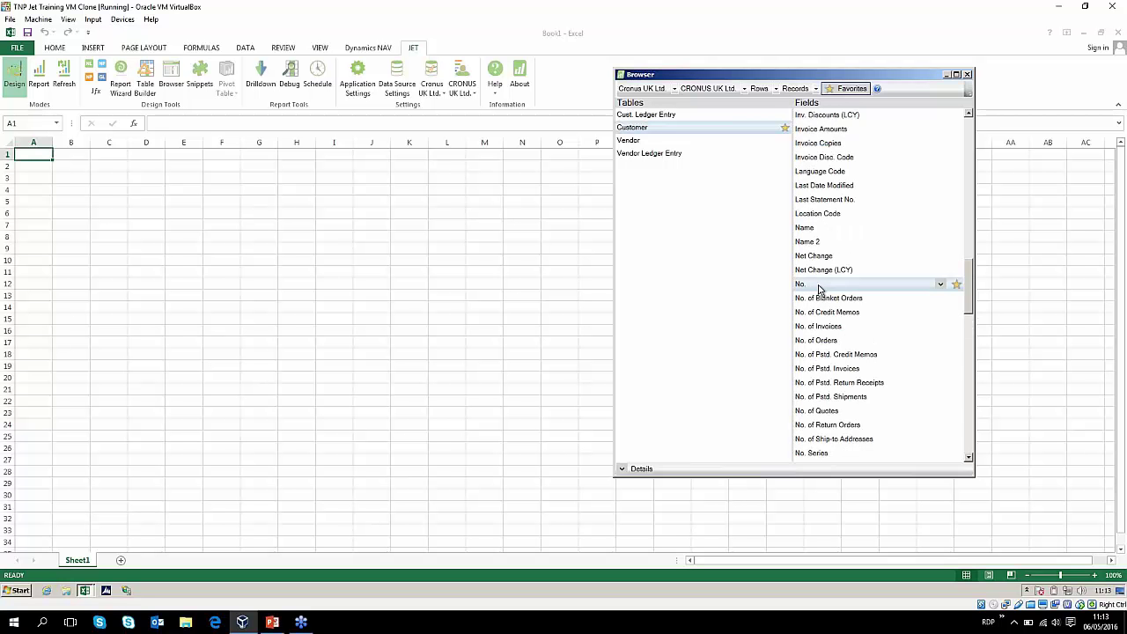
pyautogui.moveTo(818, 289); pyautogui.dragTo(183, 224)
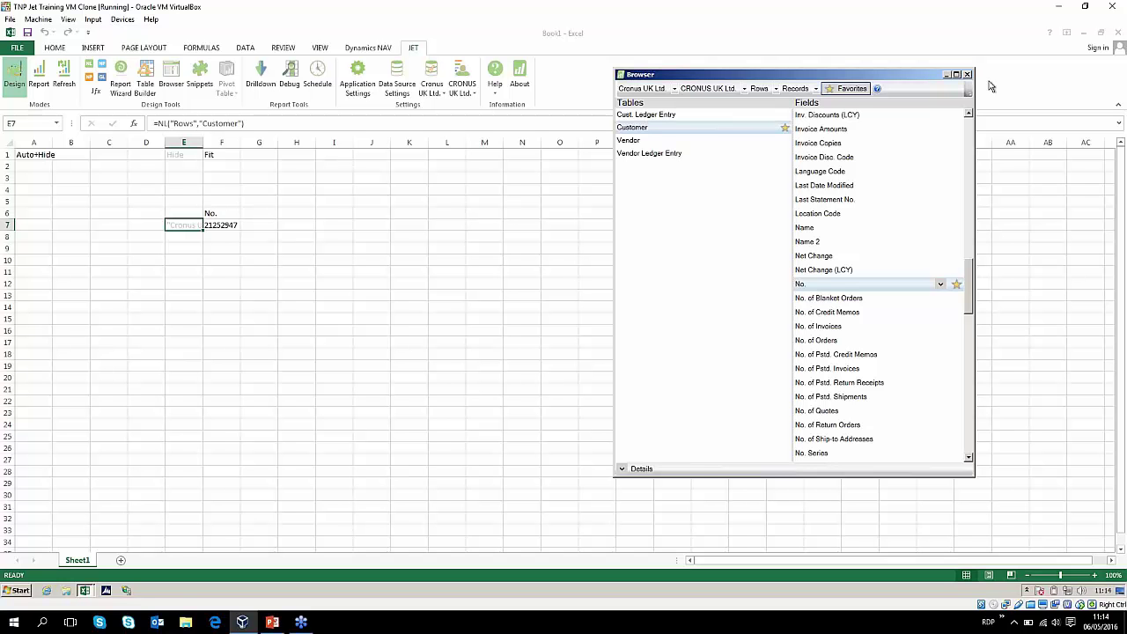
pyautogui.click(969, 77)
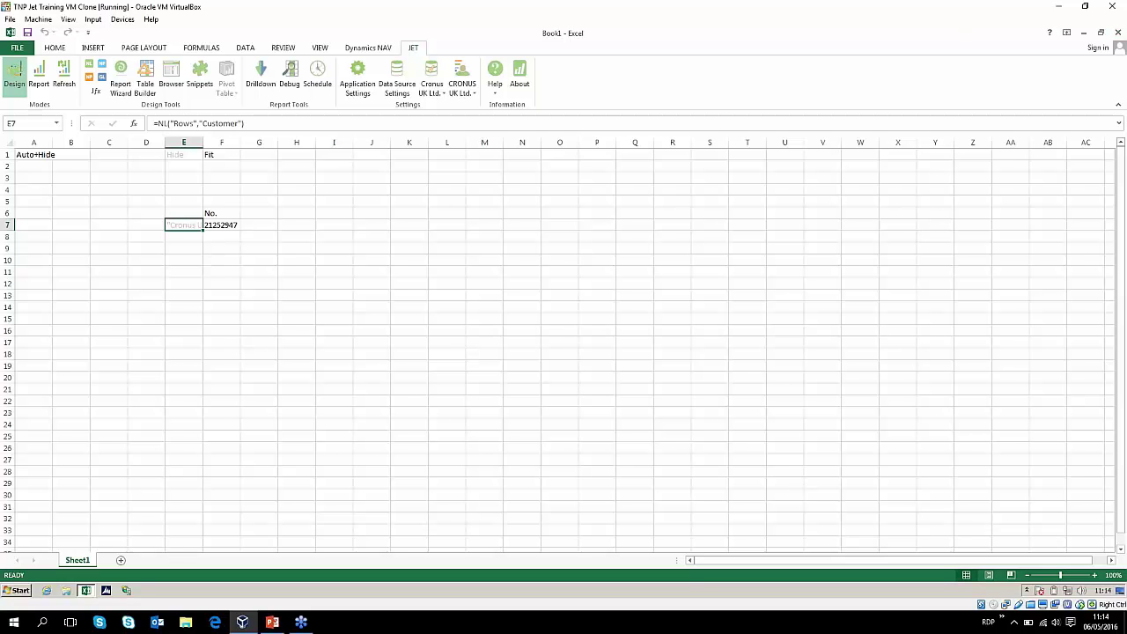
pyautogui.moveTo(52, 141); pyautogui.dragTo(64, 141)
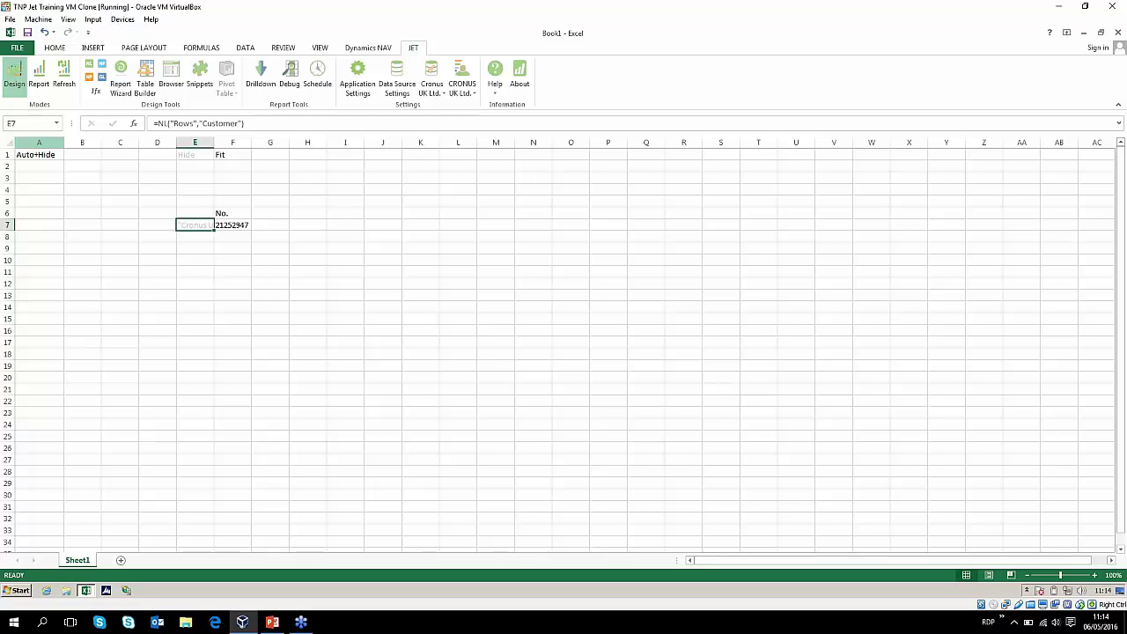
# - Examine column A and row 1, which the Auto+Hide keyword in cell A1 governs
pyautogui.click(39, 142)
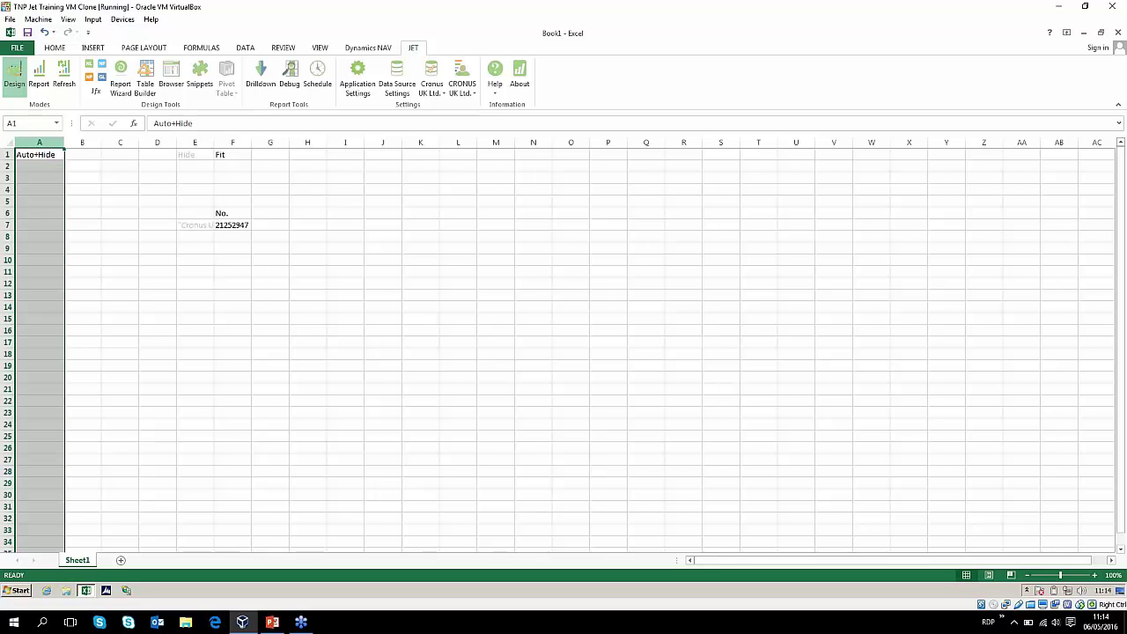
pyautogui.keyDown('ctrl'); pyautogui.click(7, 154); pyautogui.keyUp('ctrl')
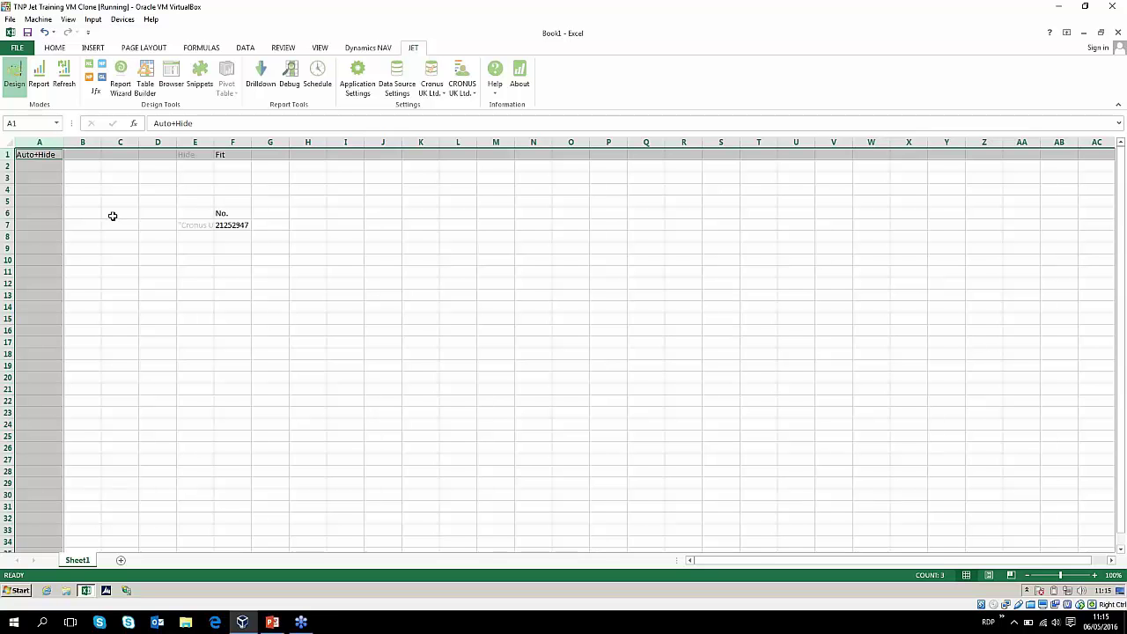
pyautogui.click(39, 154)
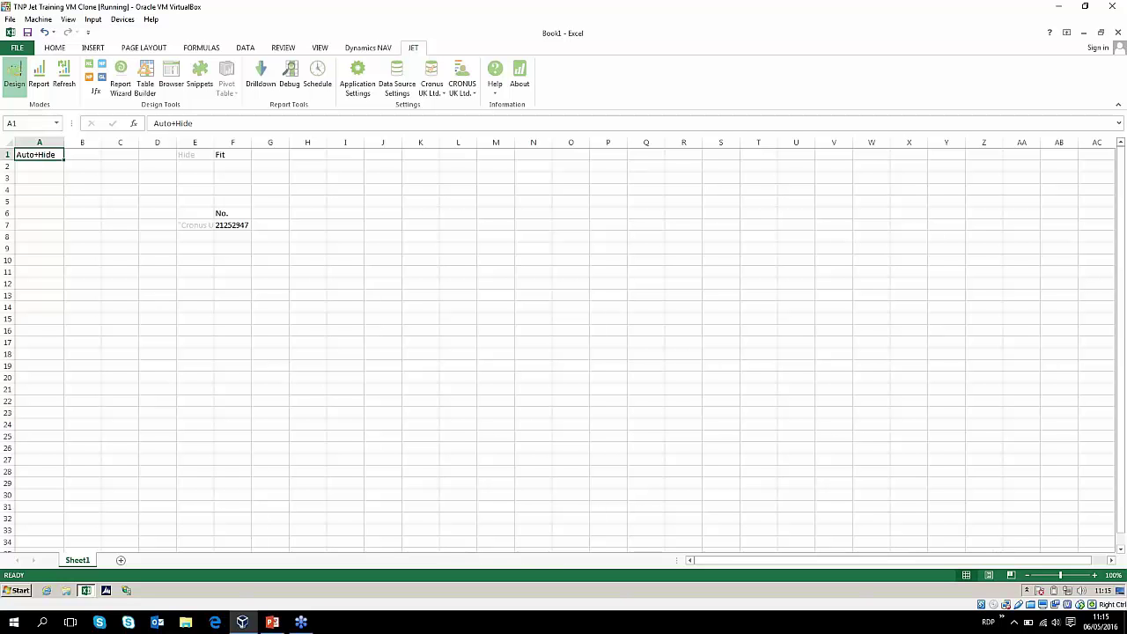
# - Examine the Hide keyword in E1 with its column E, and the Fit keyword in F1
pyautogui.click(39, 142)
pyautogui.press('Right')
pyautogui.press('Right')
pyautogui.press('Right')
pyautogui.press('Right')
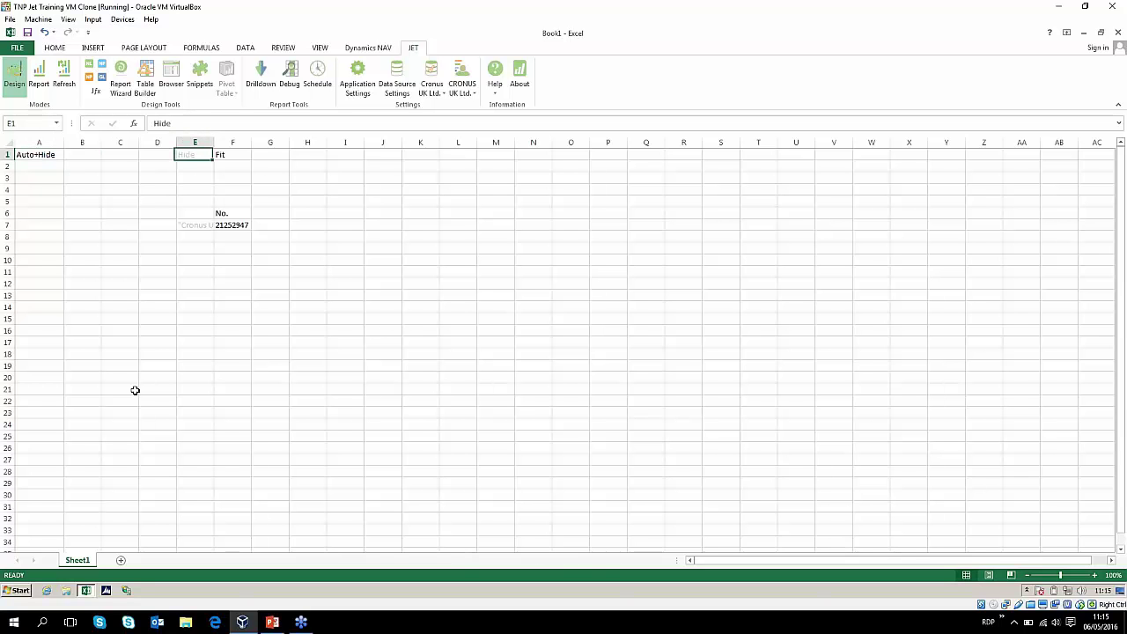
pyautogui.press('Right')
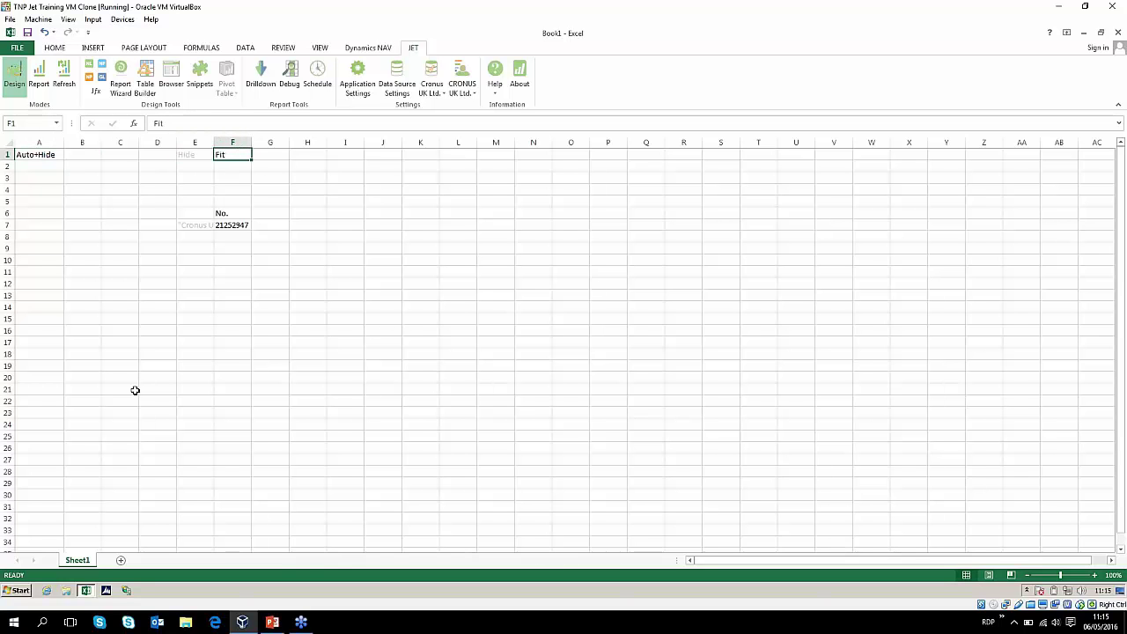
pyautogui.press('Left')
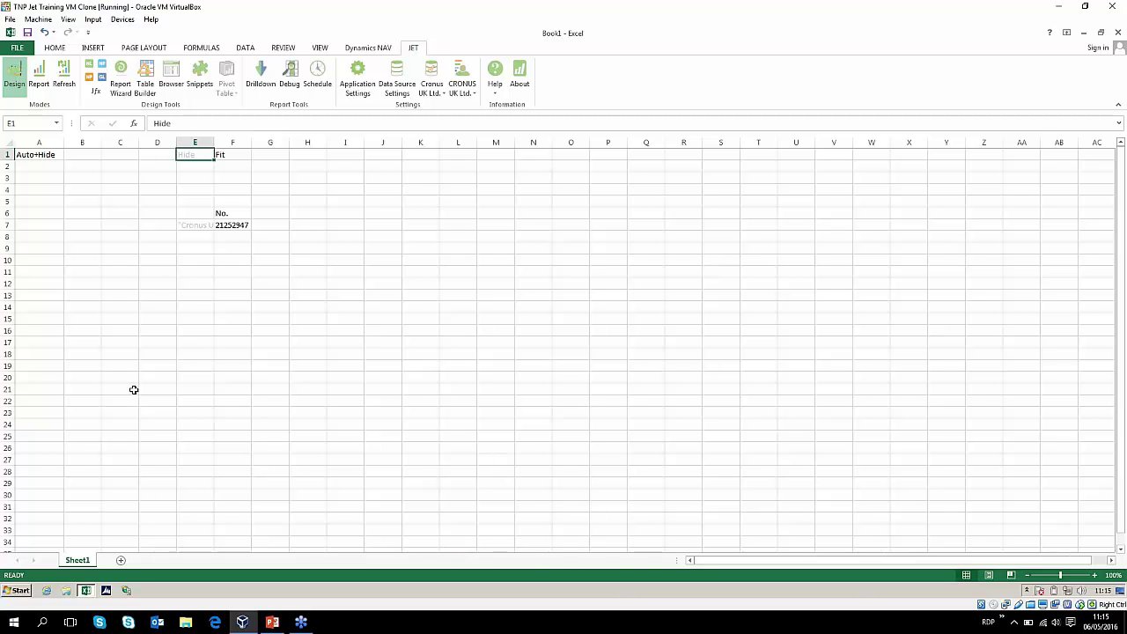
pyautogui.press('Left')
pyautogui.press('Right')
pyautogui.press('Right')
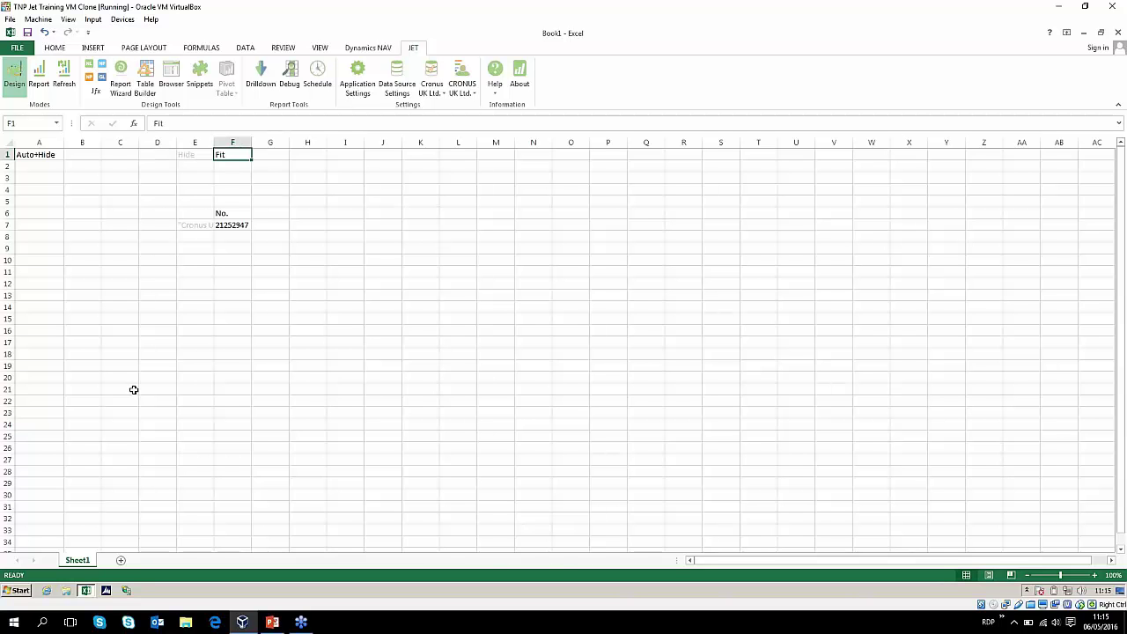
pyautogui.press('Left')
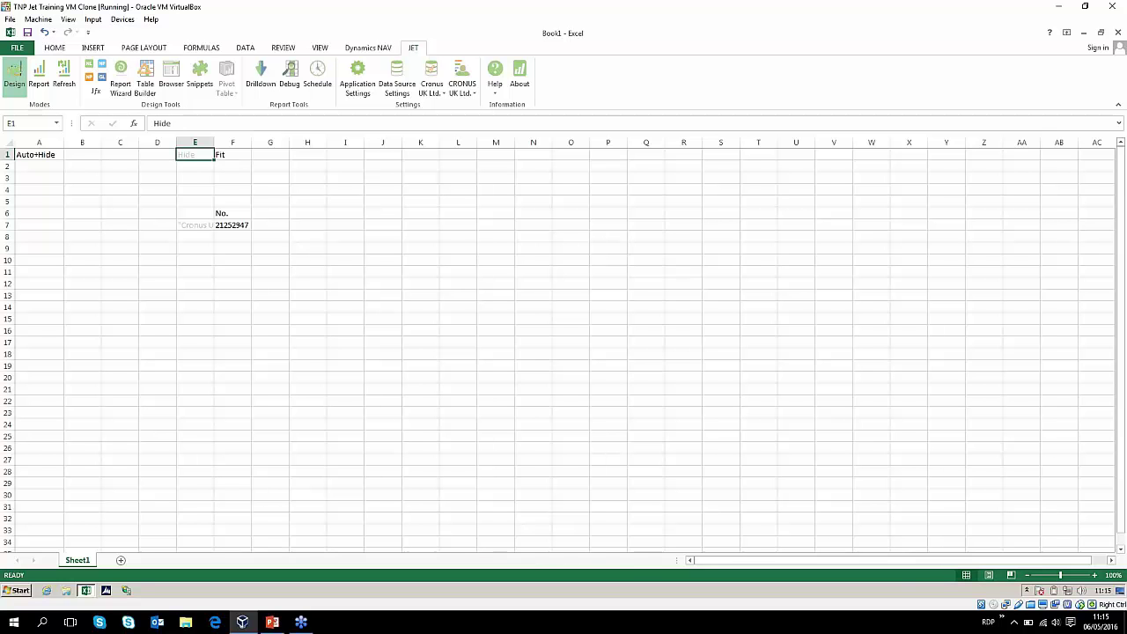
pyautogui.click(195, 142)
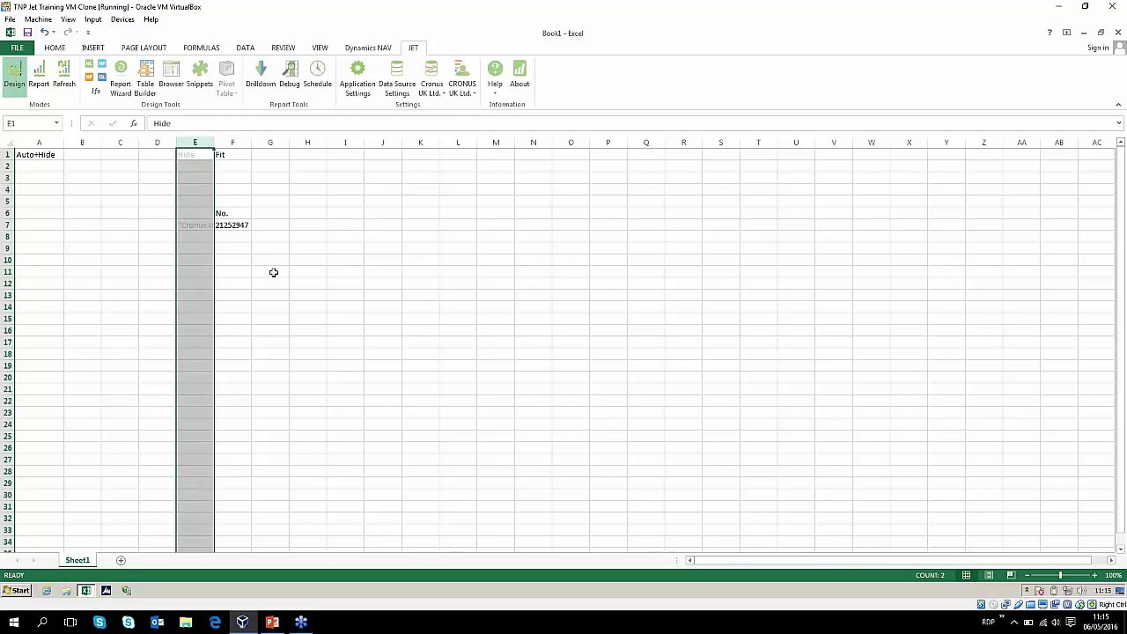
pyautogui.click(245, 157)
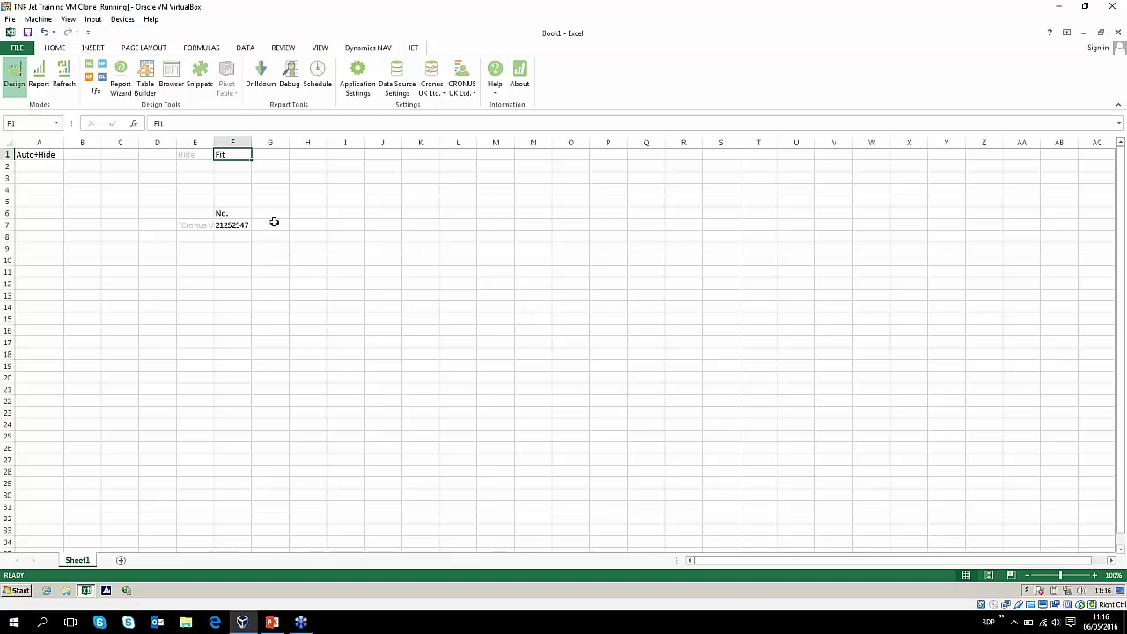
# - Widen column F well beyond its contents and autofit it back to its text
pyautogui.doubleClick(251, 142)
pyautogui.moveTo(251, 141); pyautogui.dragTo(383, 142)
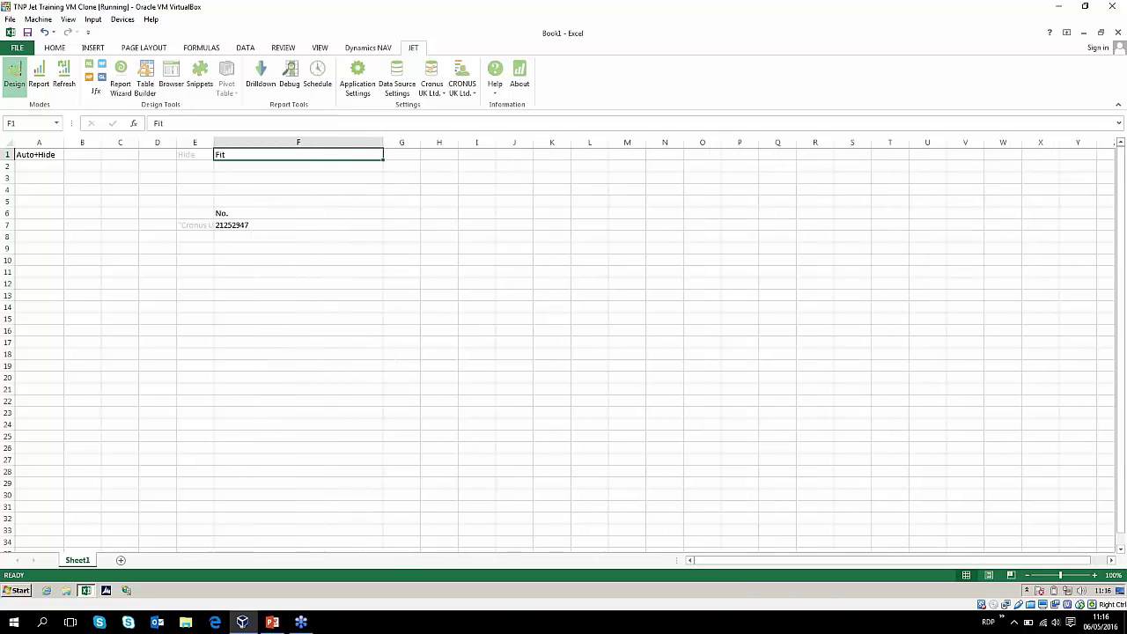
pyautogui.doubleClick(383, 141)
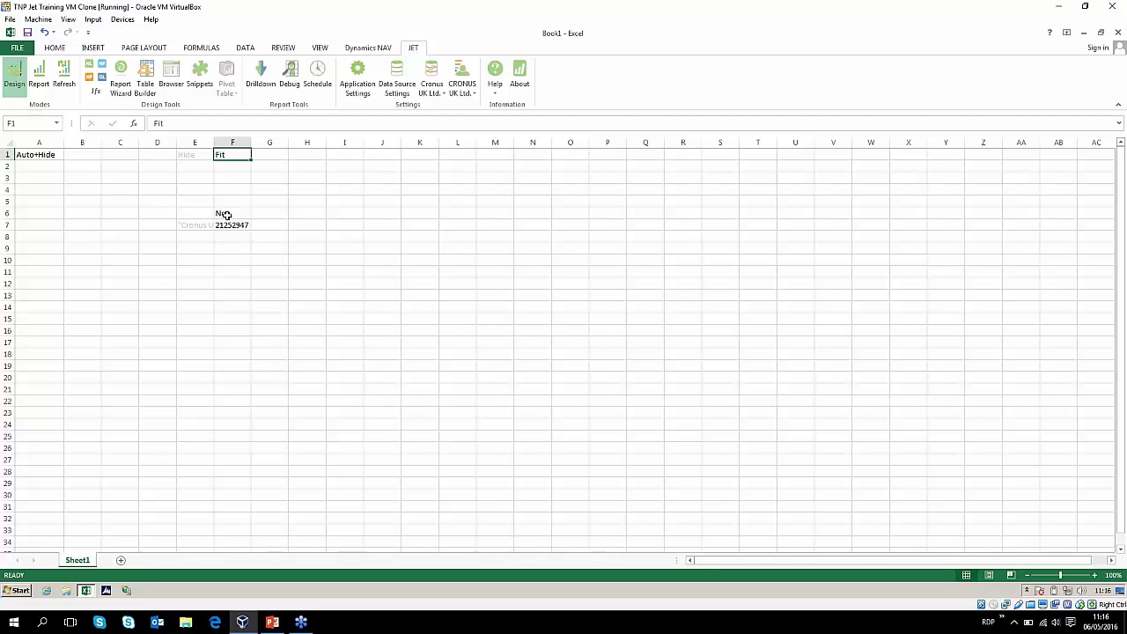
# - Inspect the NL formula in cell E7 and leave it as written
pyautogui.click(196, 226)
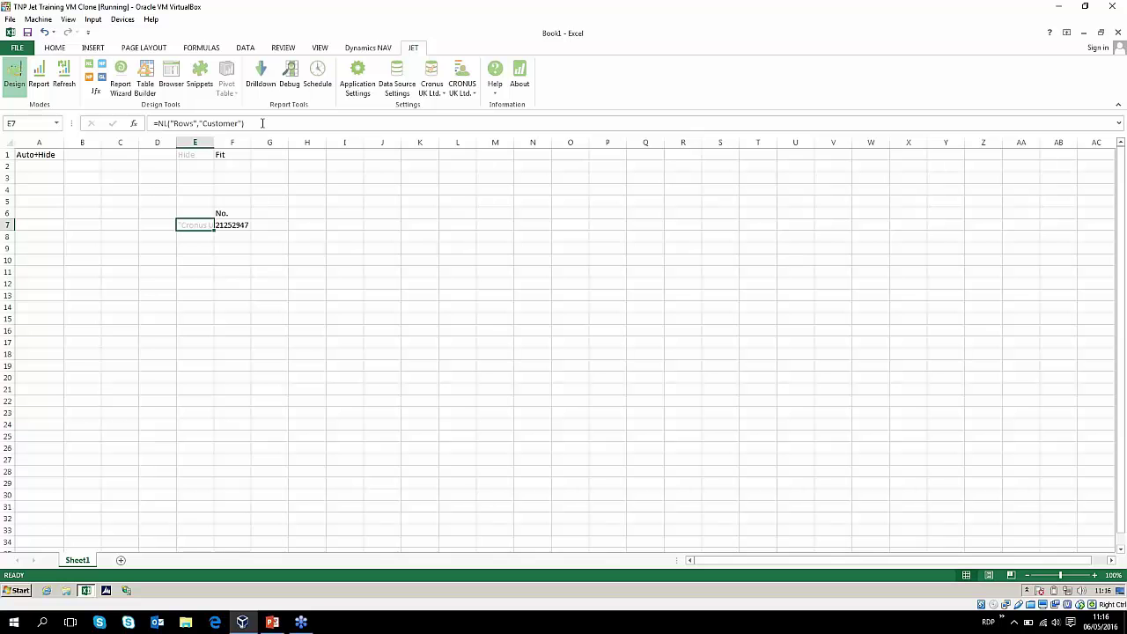
pyautogui.moveTo(262, 123); pyautogui.dragTo(152, 123)
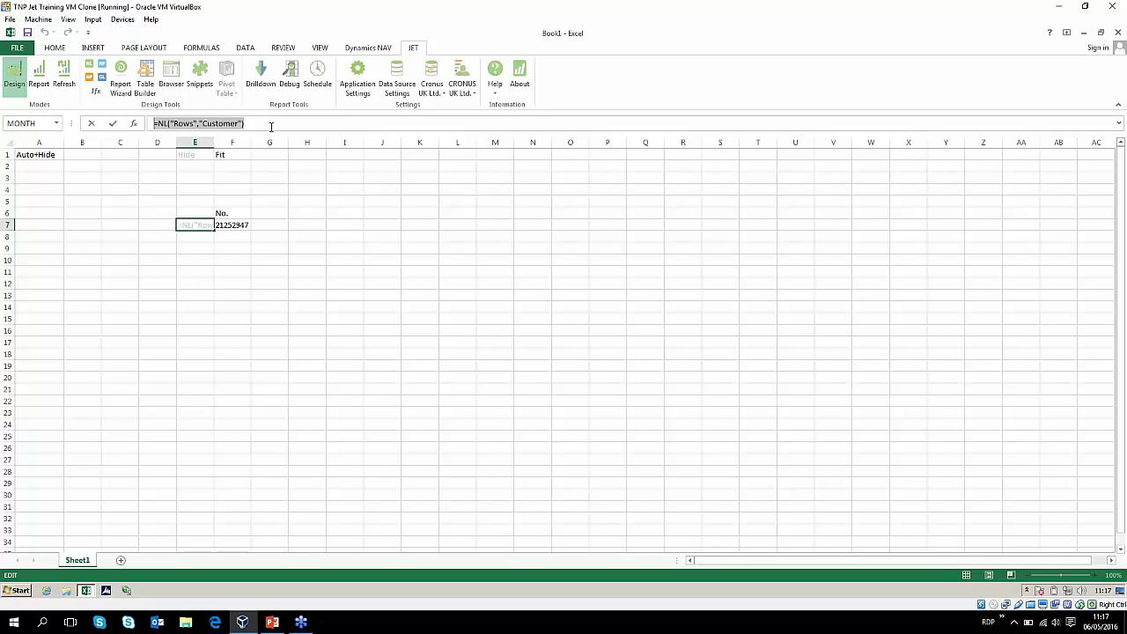
pyautogui.press('Return')
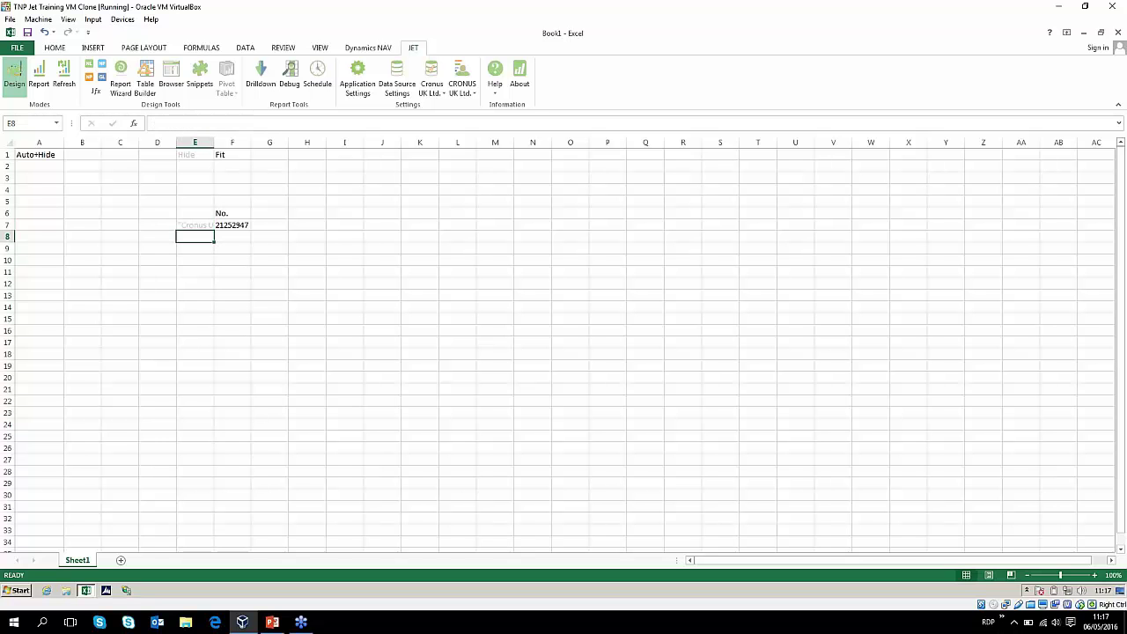
# - Review cell E7's NL function in the Jet Function Wizard, checking the function type and the What and Table arguments
pyautogui.click(185, 225)
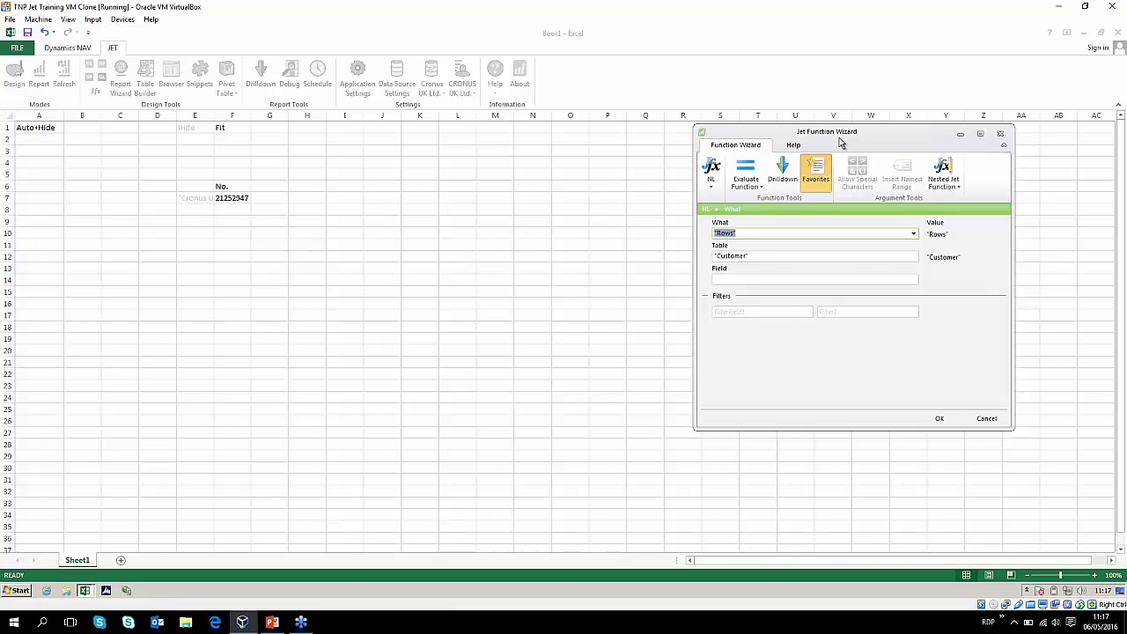
pyautogui.moveTo(834, 132); pyautogui.dragTo(801, 127)
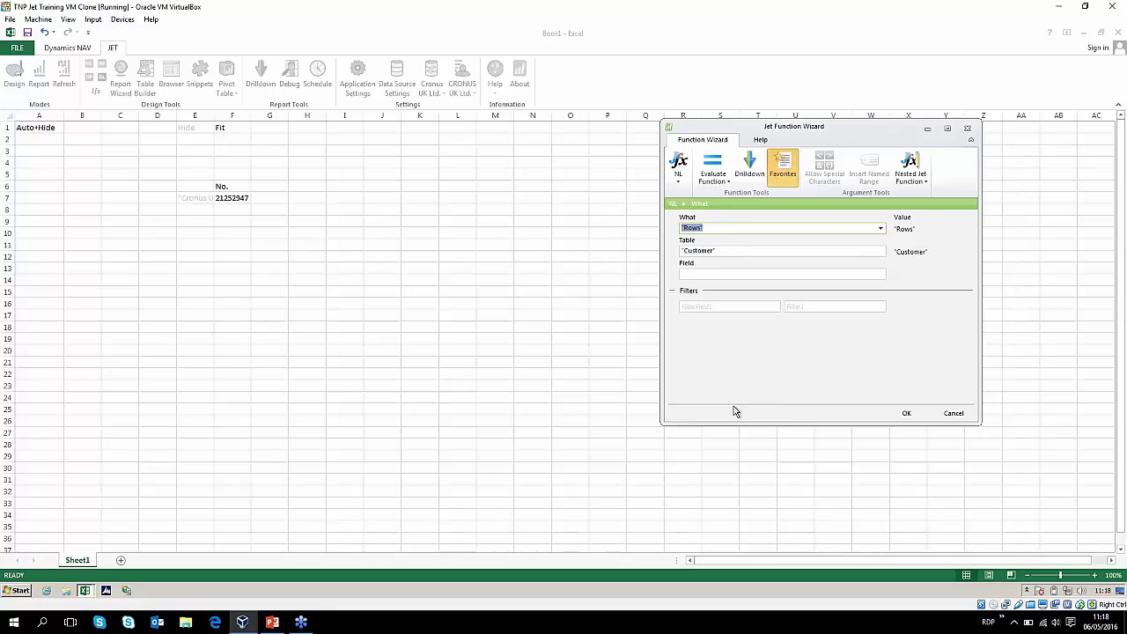
pyautogui.click(680, 174)
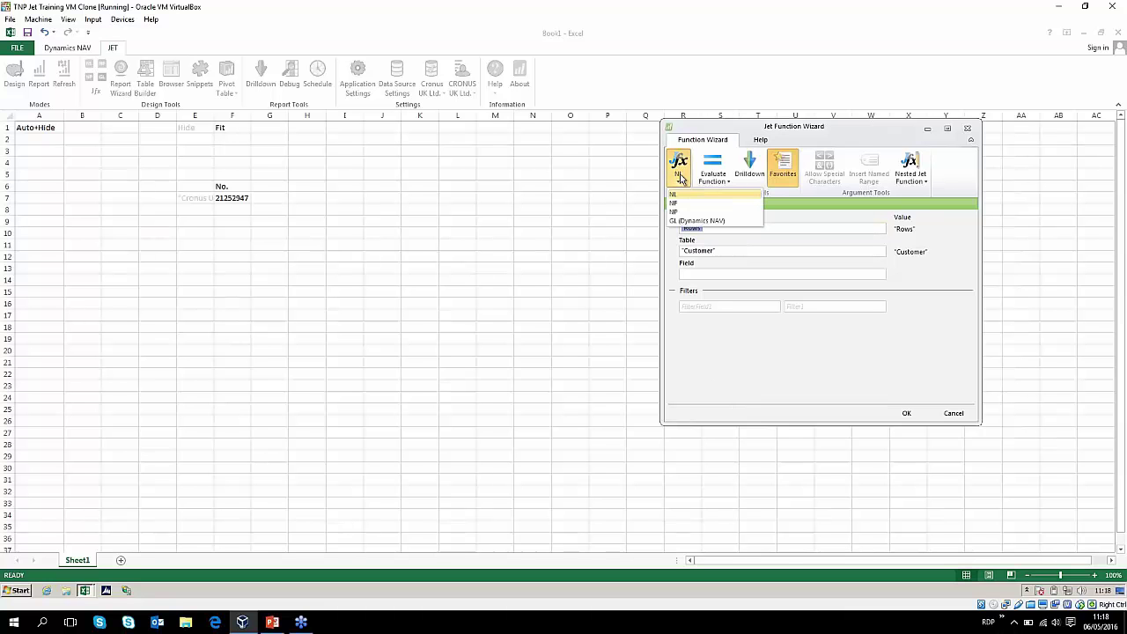
pyautogui.click(675, 194)
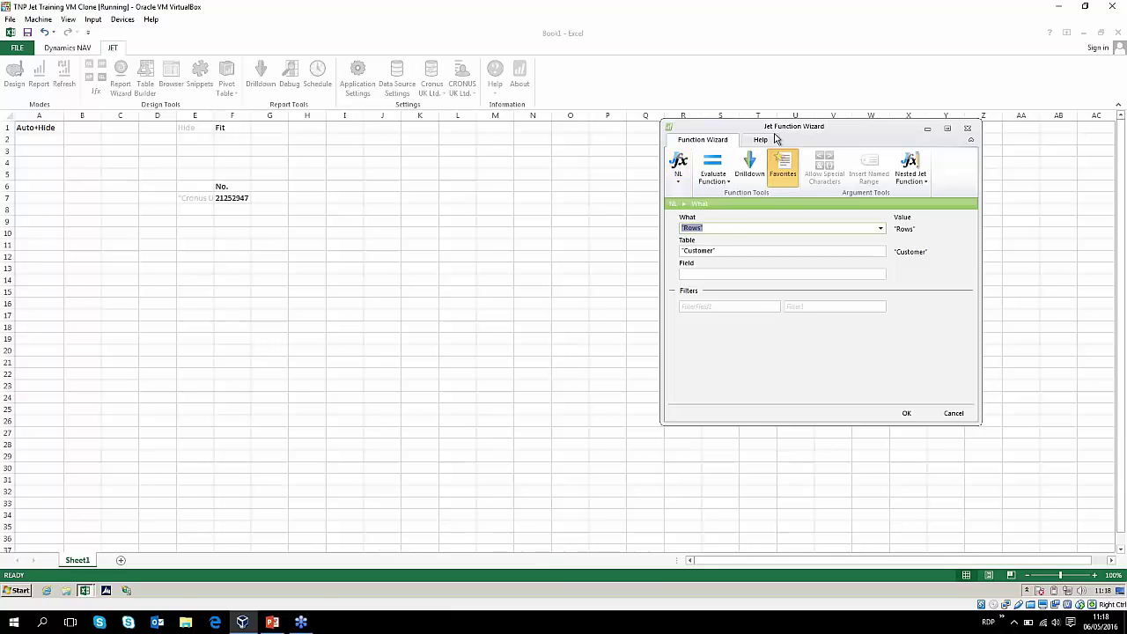
pyautogui.moveTo(763, 131); pyautogui.dragTo(707, 148)
pyautogui.click(691, 247)
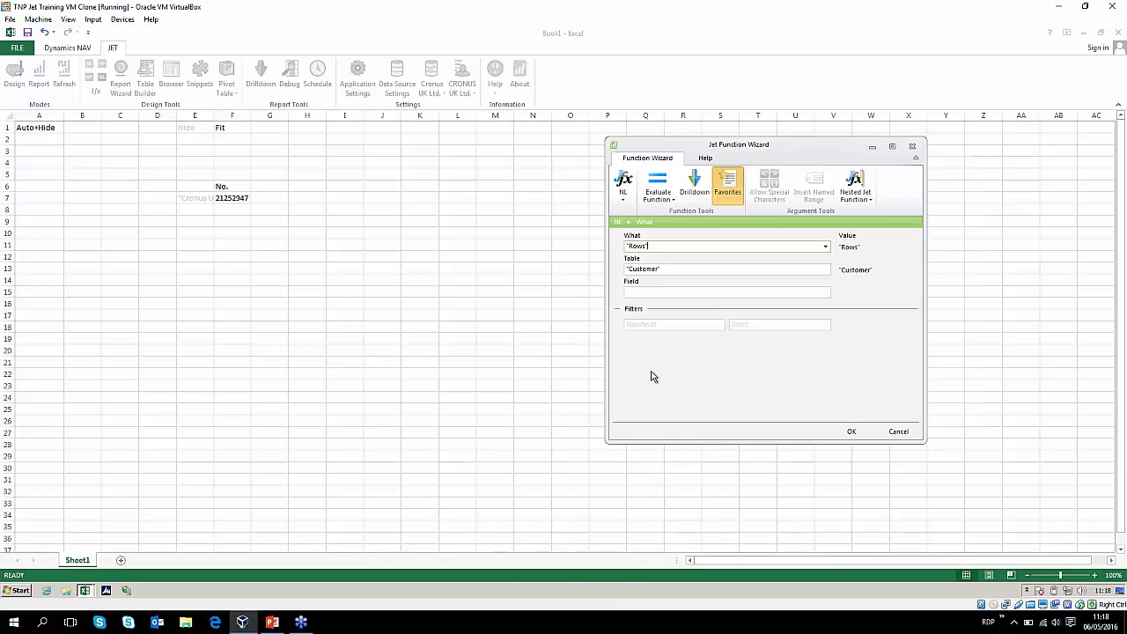
pyautogui.press('Tab')
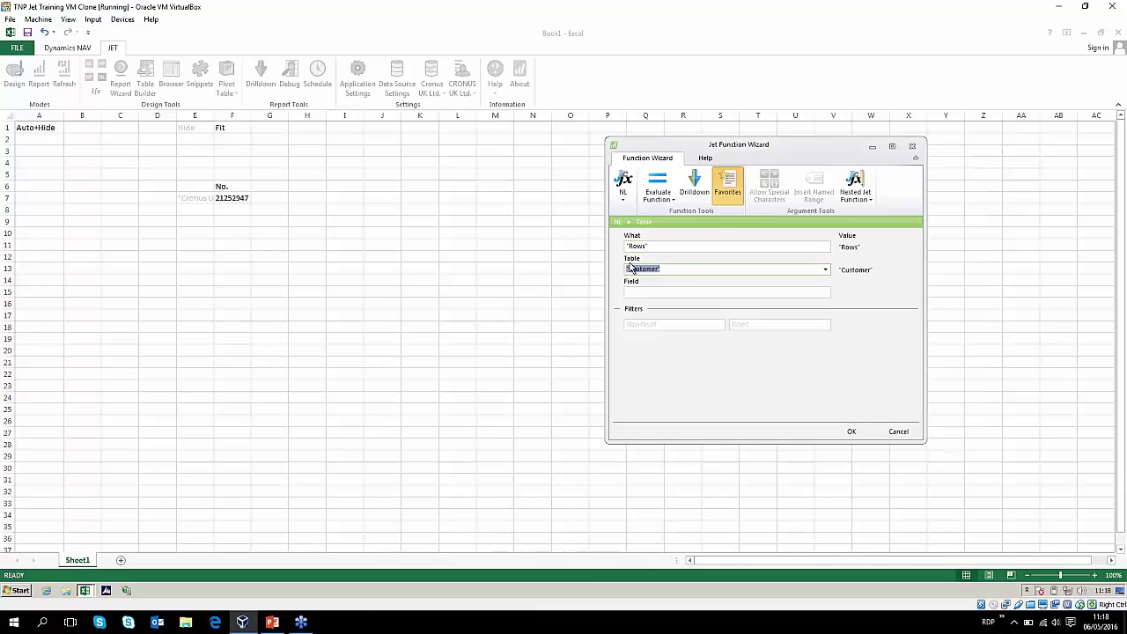
pyautogui.click(676, 268)
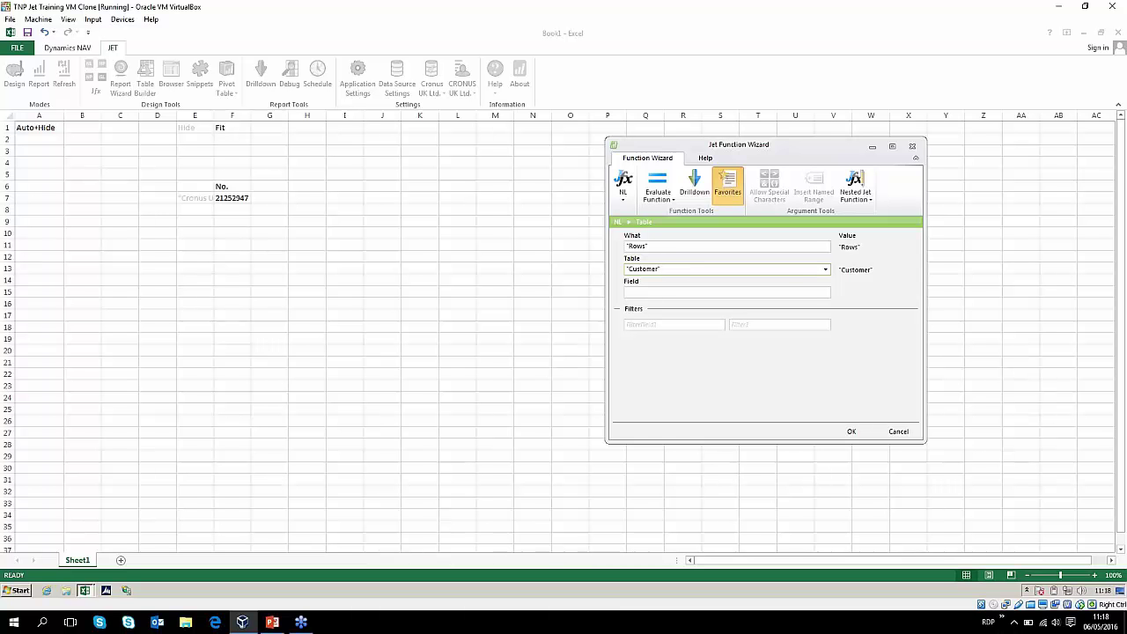
pyautogui.click(671, 248)
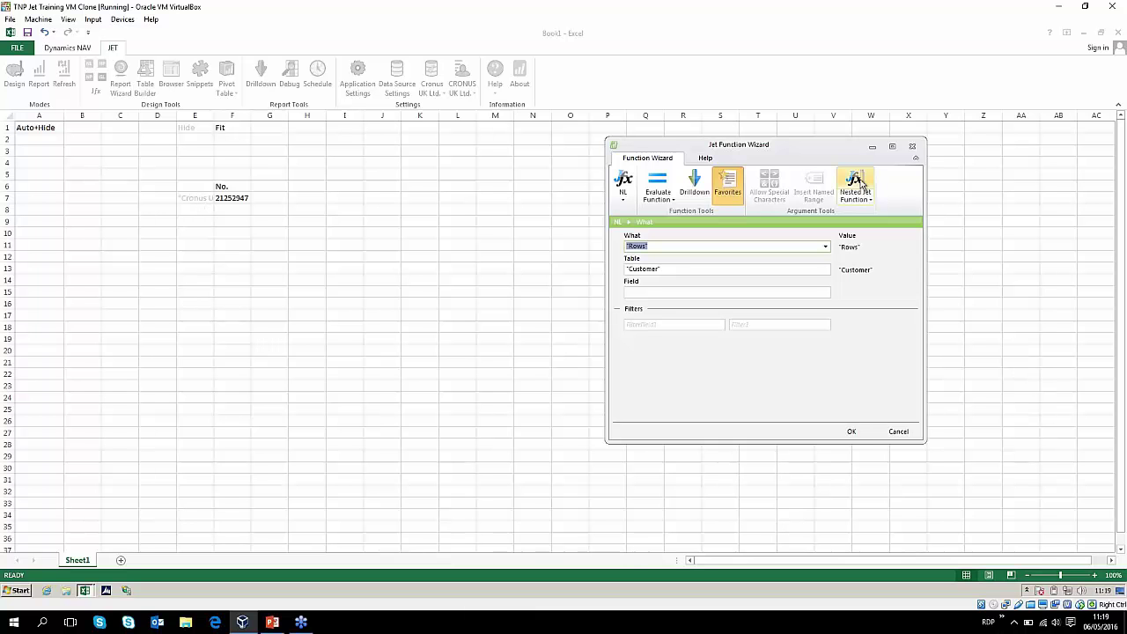
pyautogui.click(851, 433)
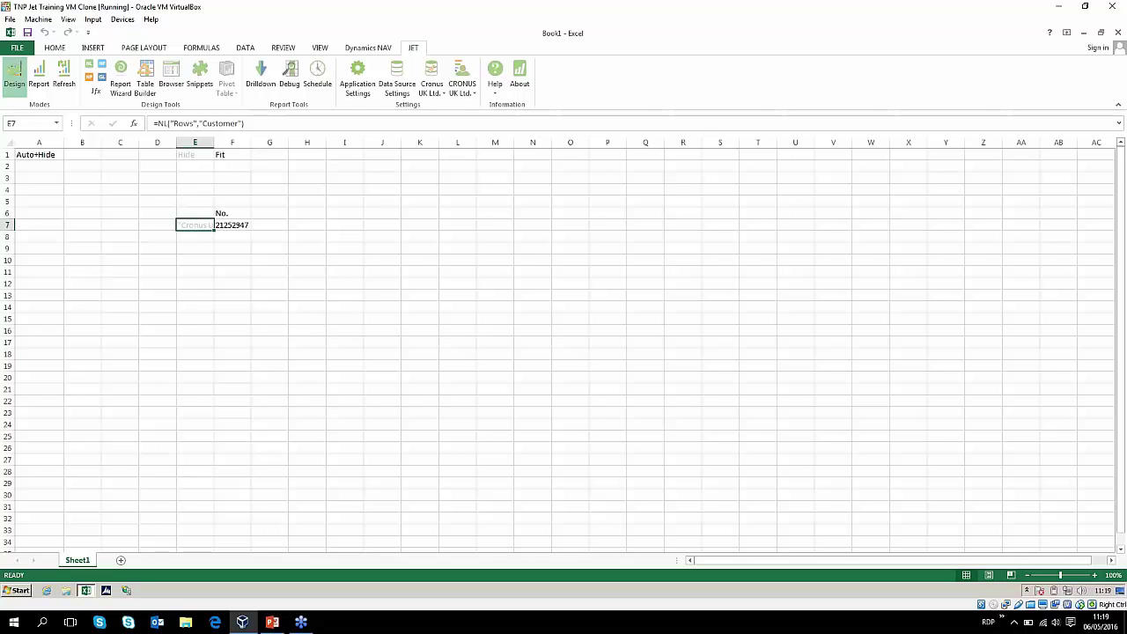
# - Review cell F7's NF function in the Jet Function Wizard, checking its Key, Field and filter arguments
pyautogui.click(228, 227)
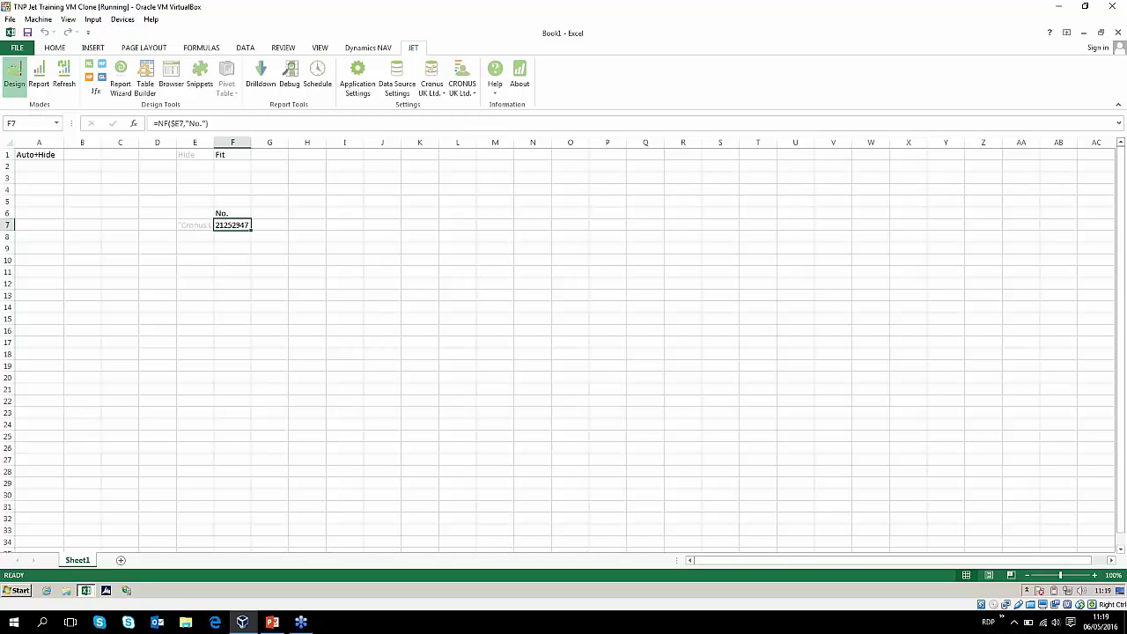
pyautogui.click(121, 80)
pyautogui.click(96, 91)
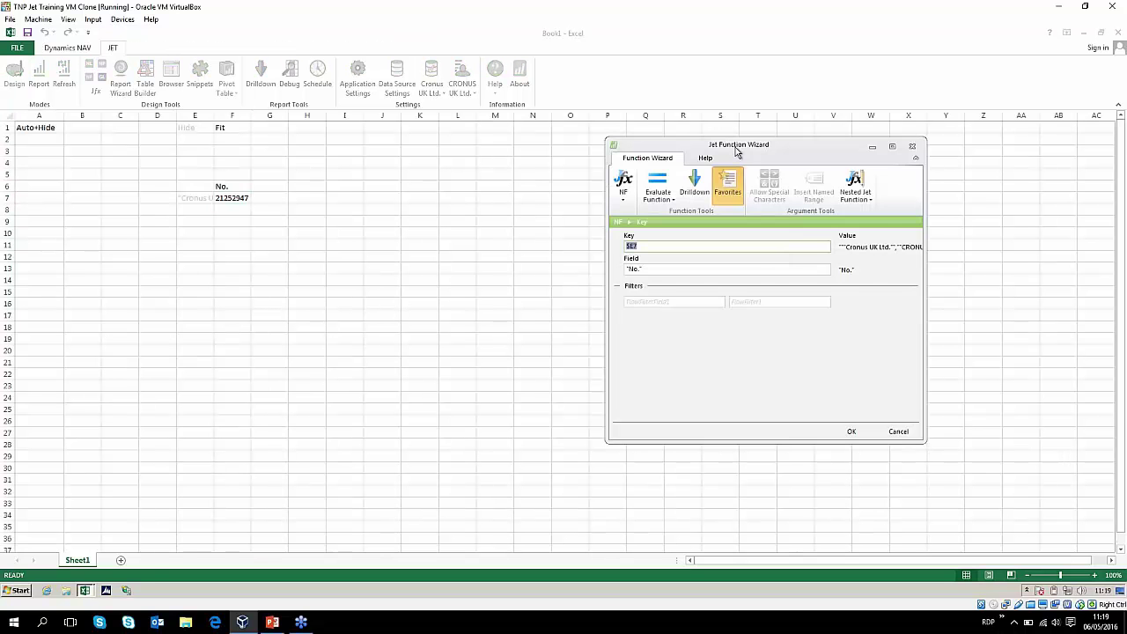
pyautogui.click(707, 295)
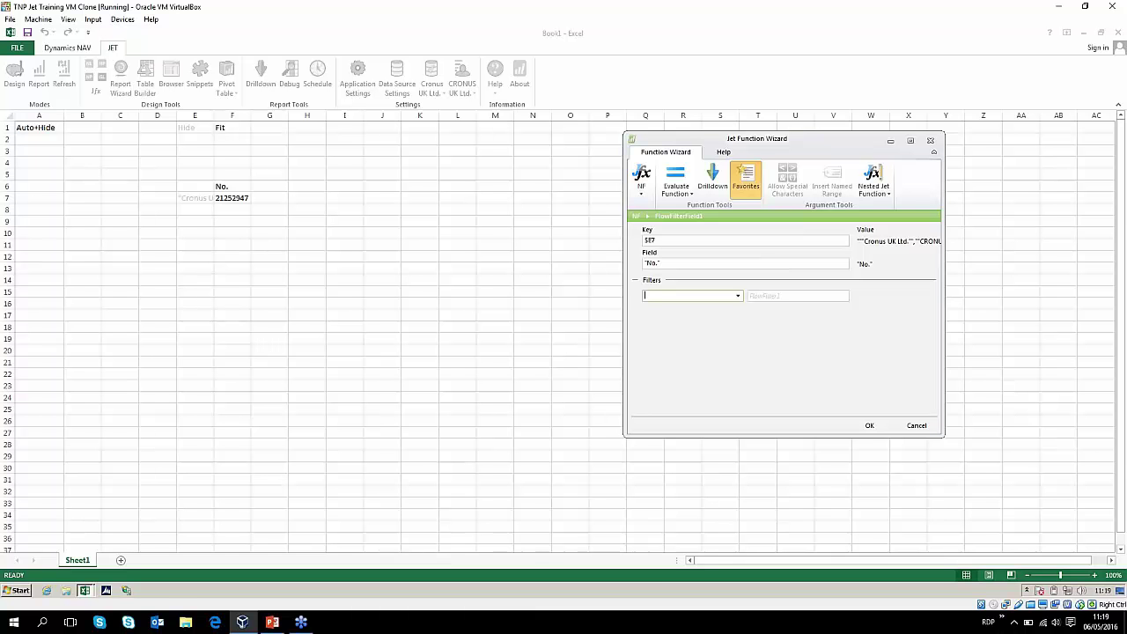
pyautogui.click(672, 239)
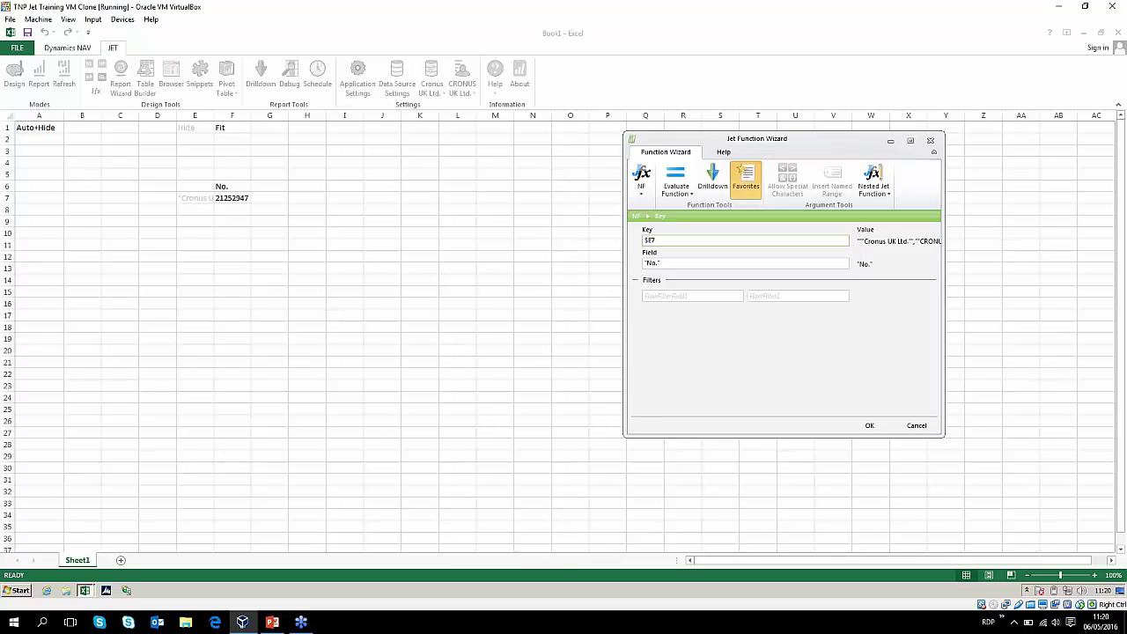
pyautogui.click(661, 264)
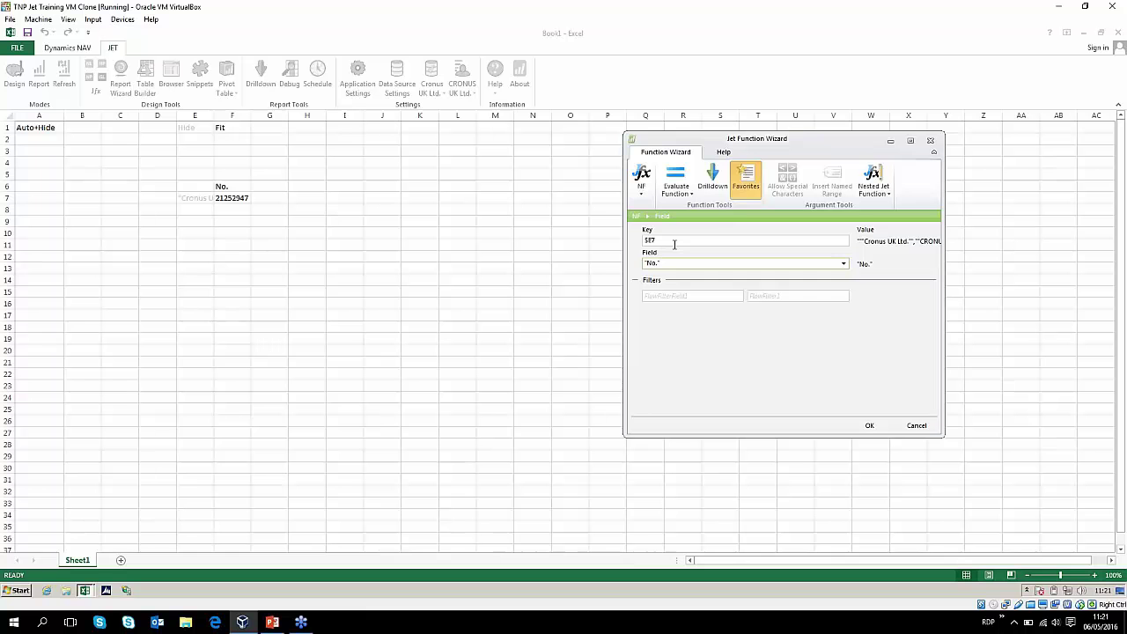
pyautogui.click(869, 429)
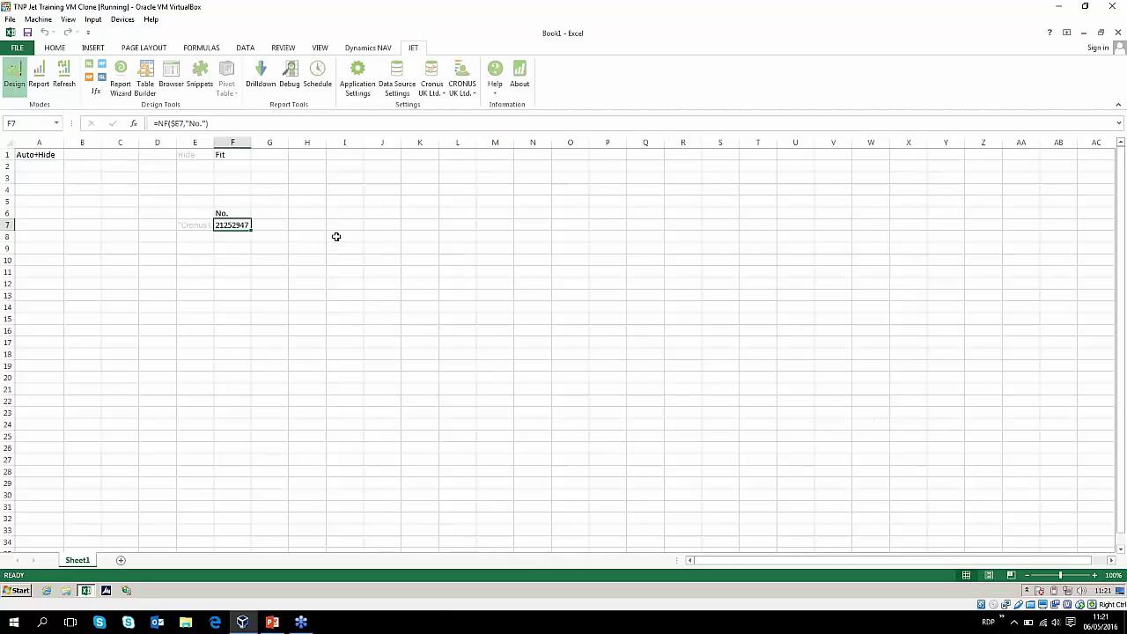
# - Run the report and look through the full list of customer numbers in column F
pyautogui.click(336, 237)
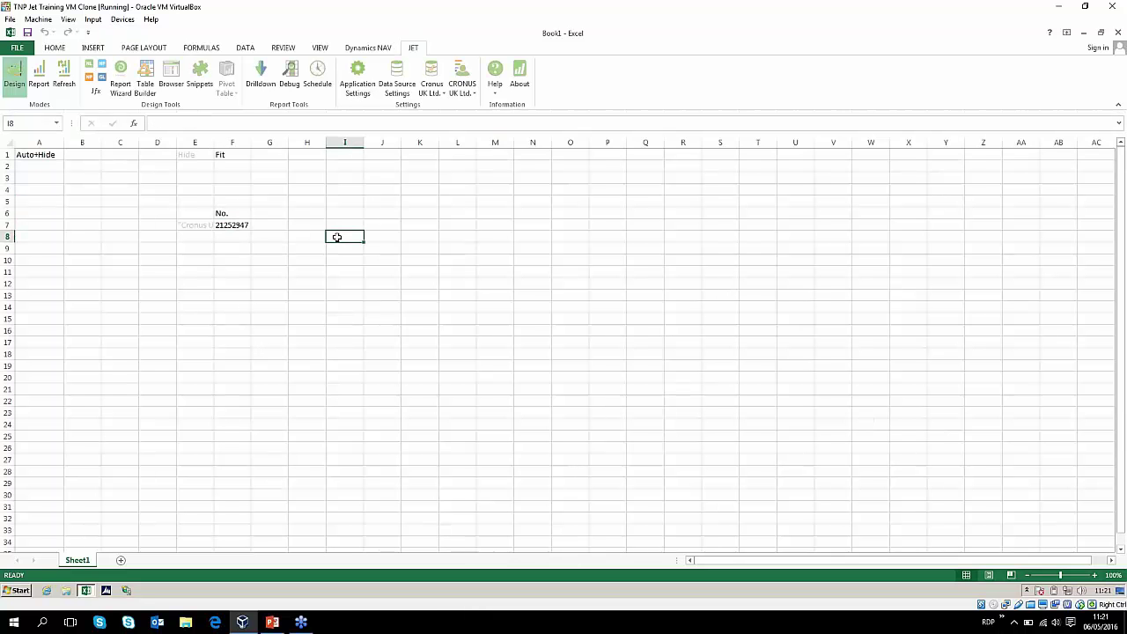
pyautogui.click(39, 76)
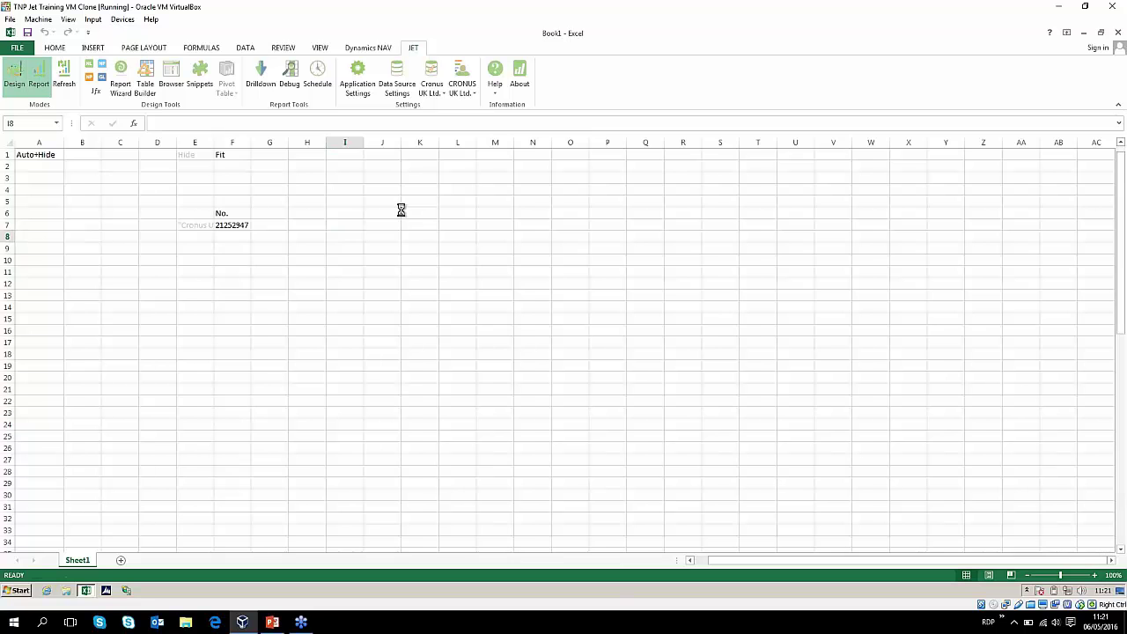
pyautogui.click(400, 331)
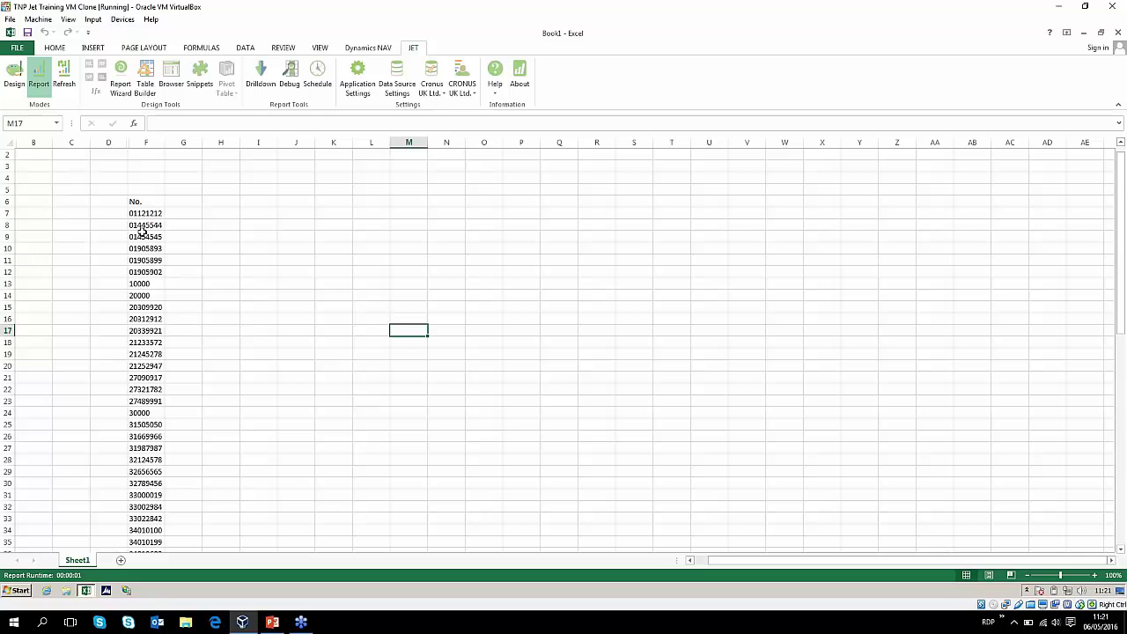
pyautogui.scroll(-7, 144, 296)
pyautogui.scroll(-9, 143, 296)
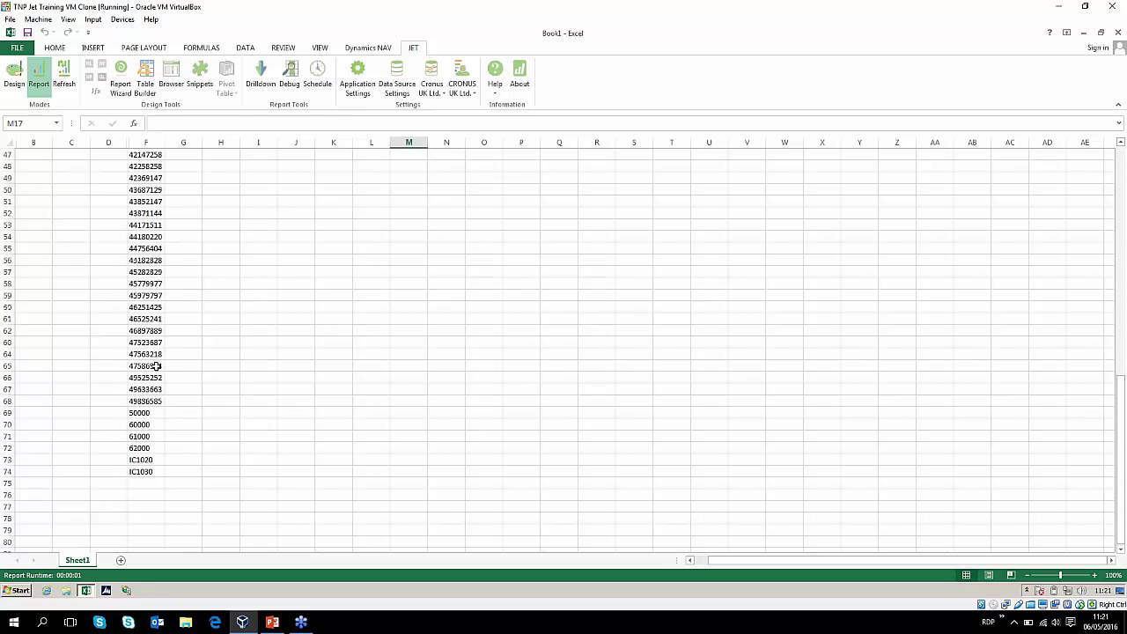
pyautogui.scroll(16, 148, 446)
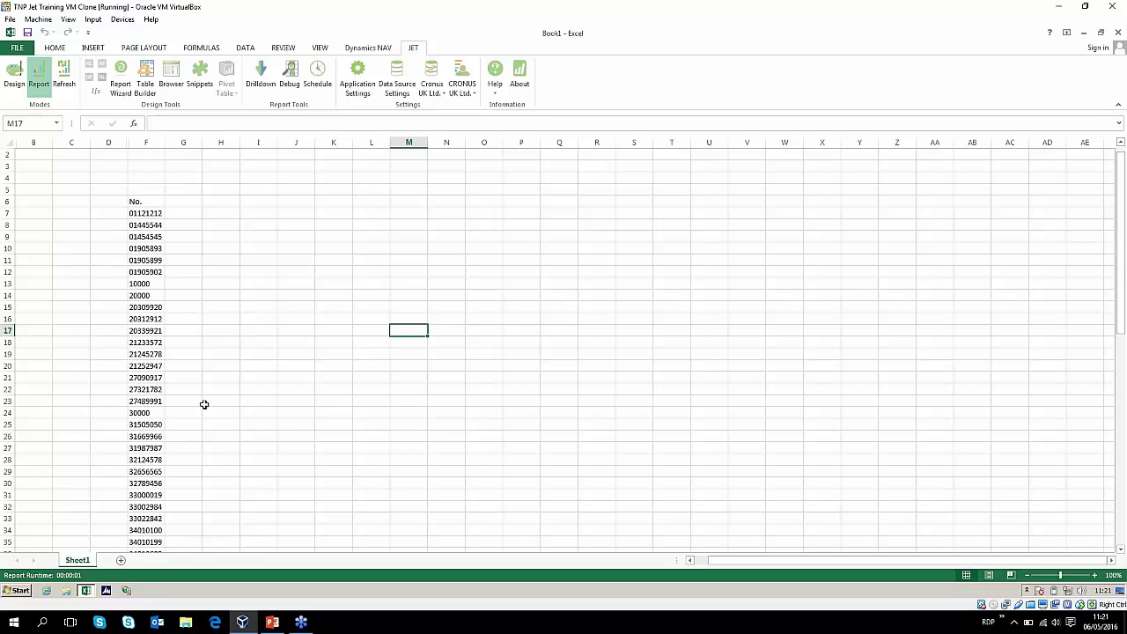
# - Return the report to design mode and add the Customer table's Name field in cell G7
pyautogui.scroll(-10, 203, 404)
pyautogui.scroll(10, 210, 410)
pyautogui.click(13, 79)
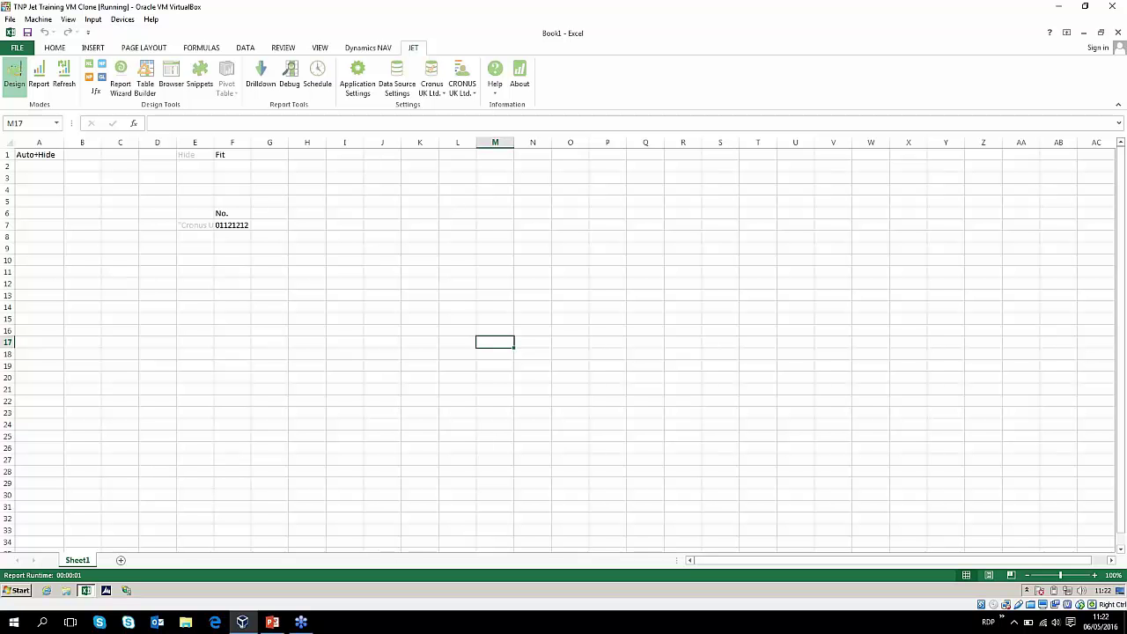
pyautogui.click(175, 84)
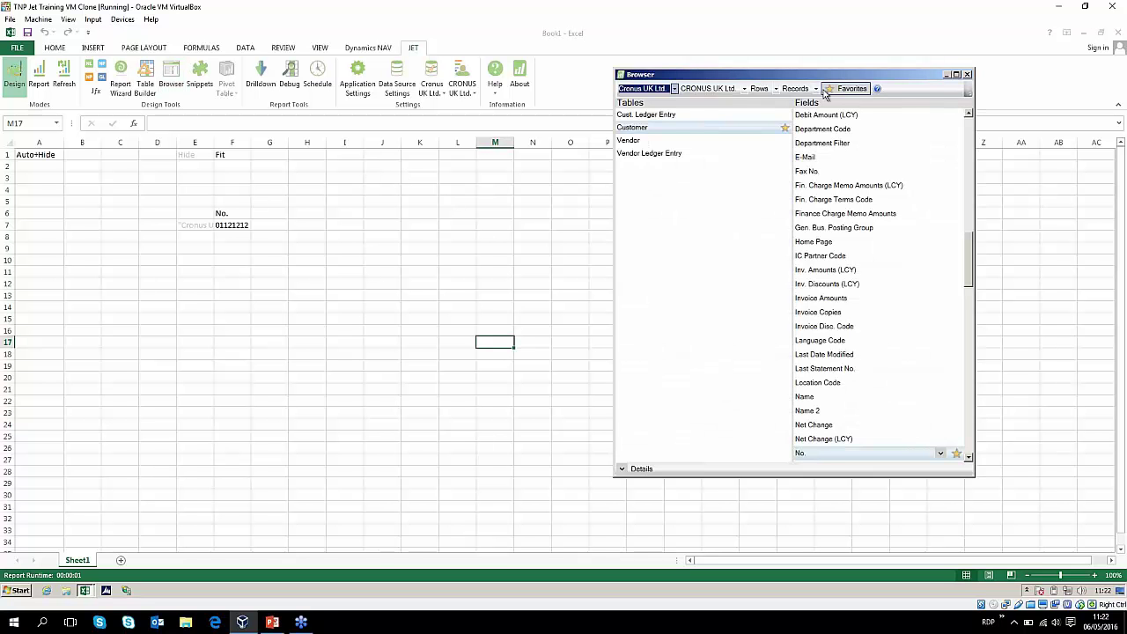
pyautogui.click(814, 397)
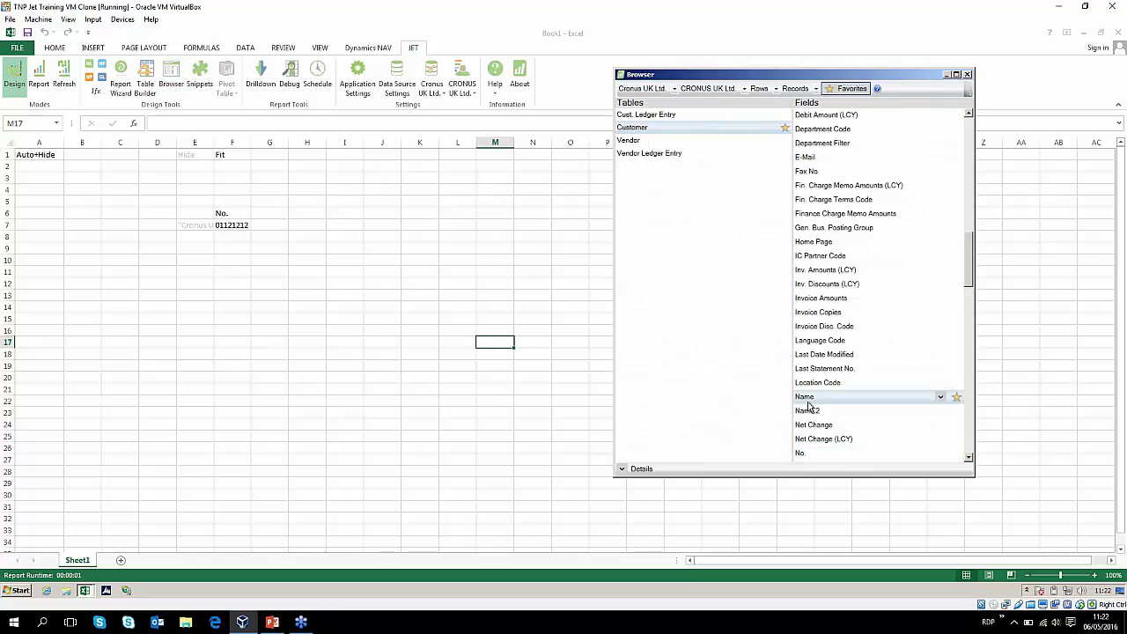
pyautogui.moveTo(815, 402); pyautogui.dragTo(276, 234)
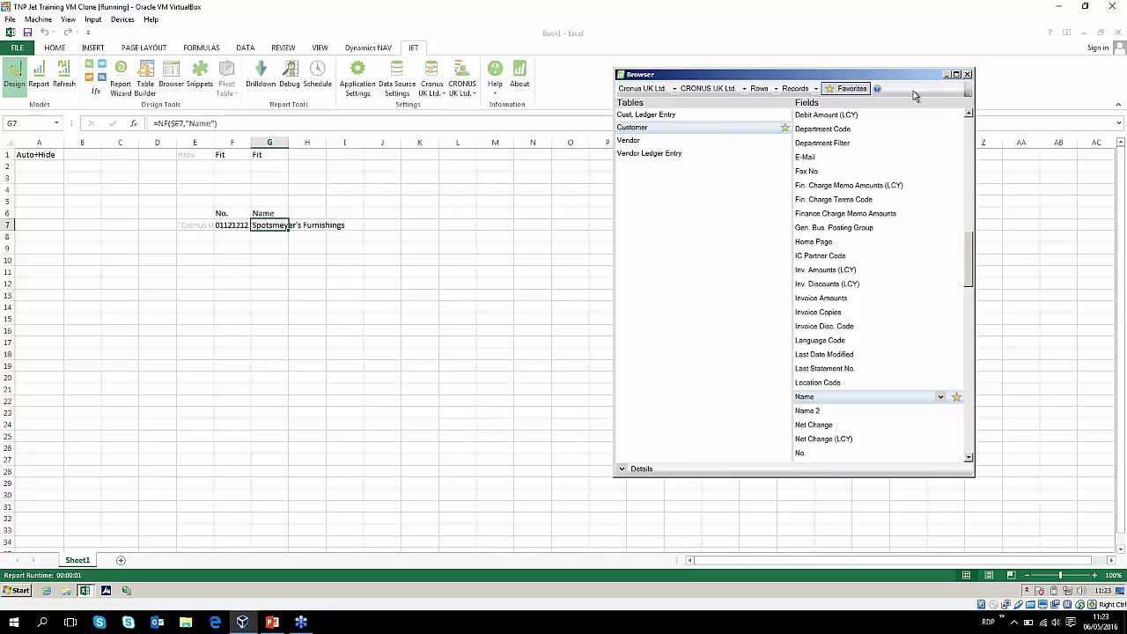
pyautogui.click(967, 74)
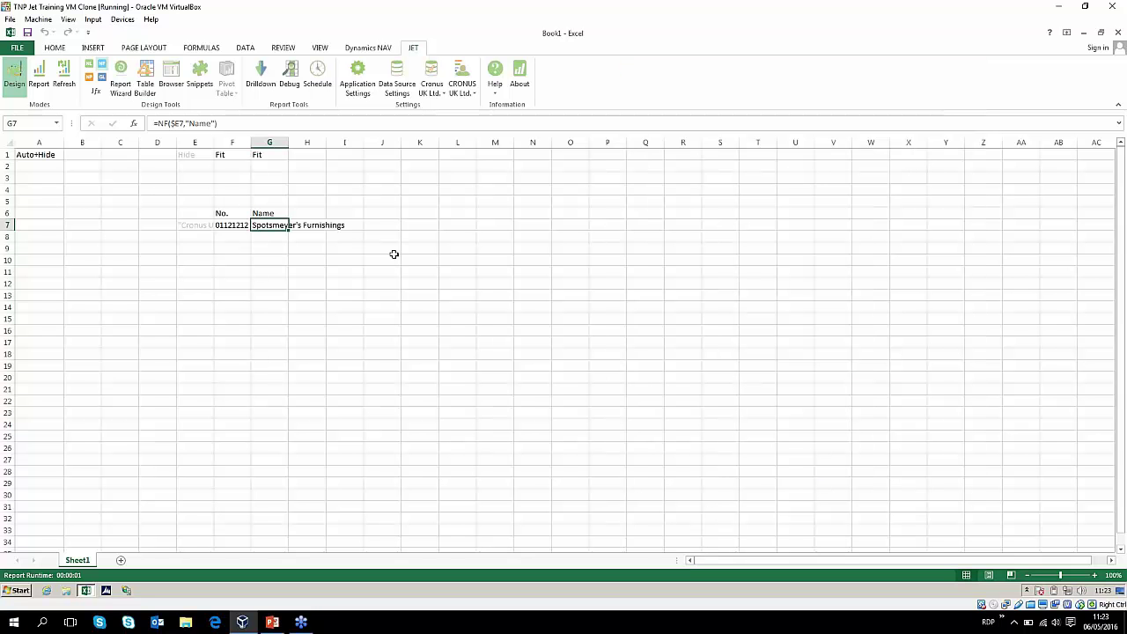
# - Review cell G7's NF function in the Jet Function Wizard, checking the Key and Field arguments and the list of available fields
pyautogui.hotkey('ctrl', 'j')
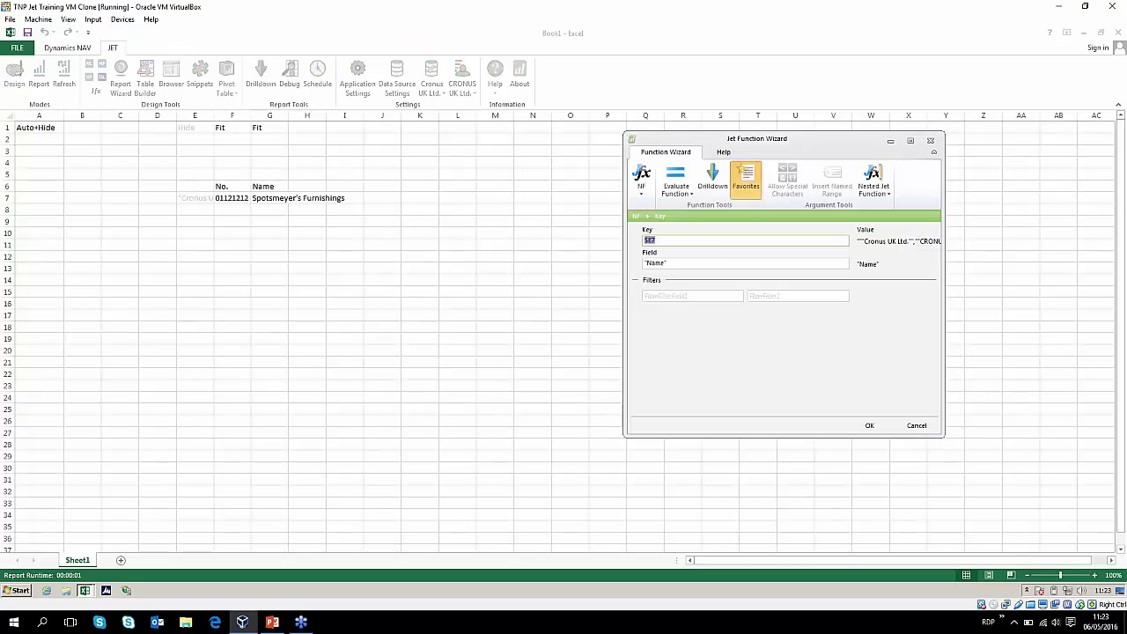
pyautogui.click(715, 240)
pyautogui.click(668, 262)
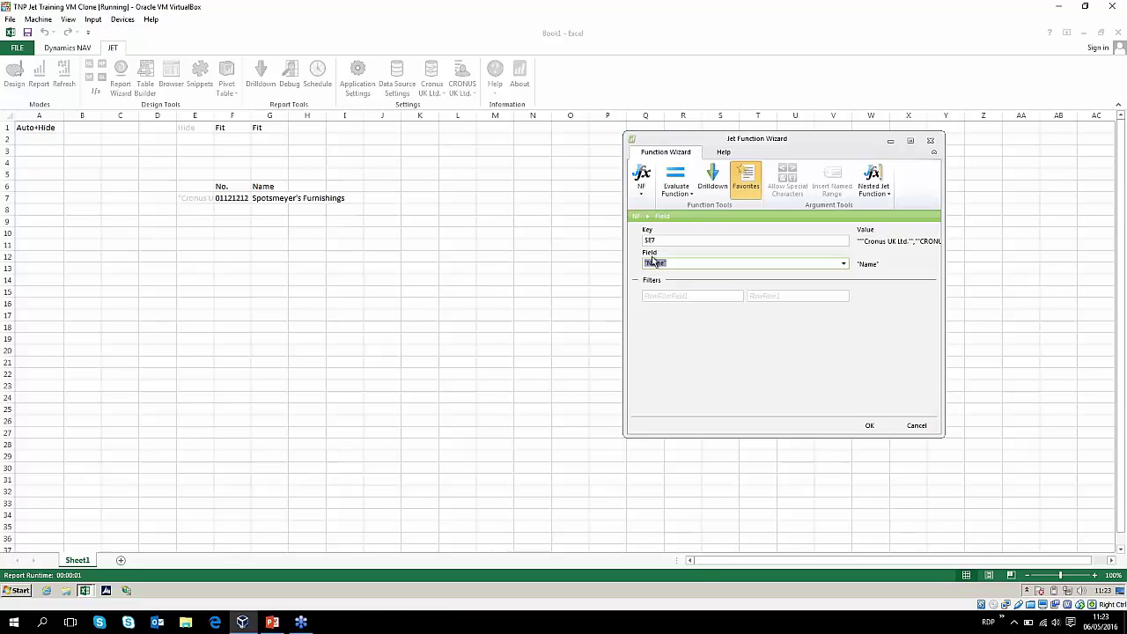
pyautogui.click(843, 264)
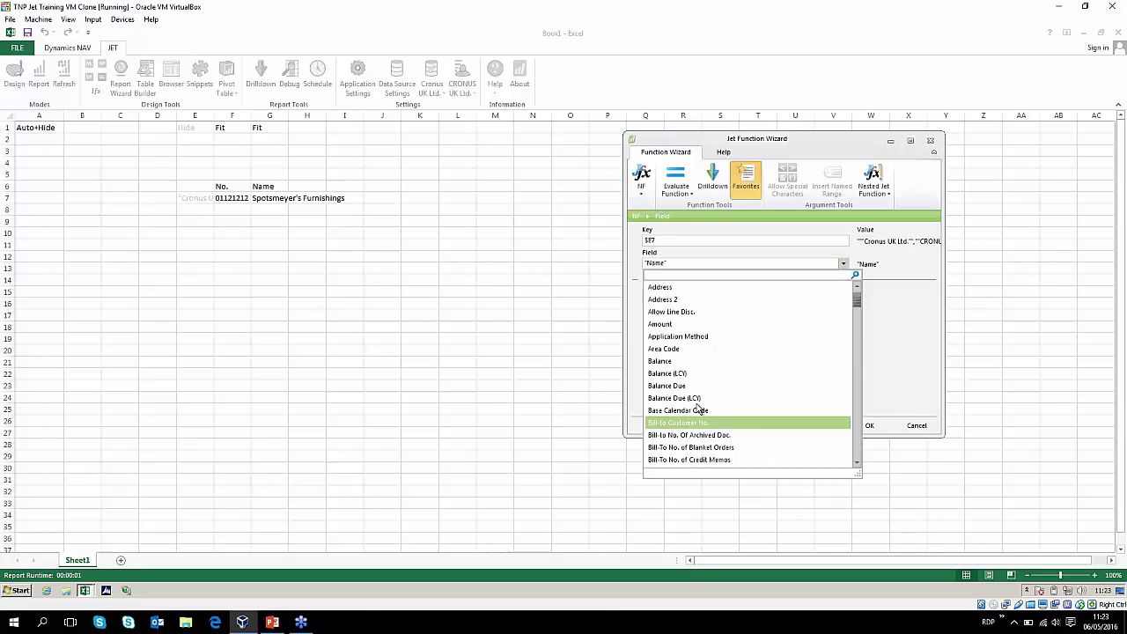
pyautogui.scroll(-20, 706, 392)
pyautogui.scroll(-8, 708, 403)
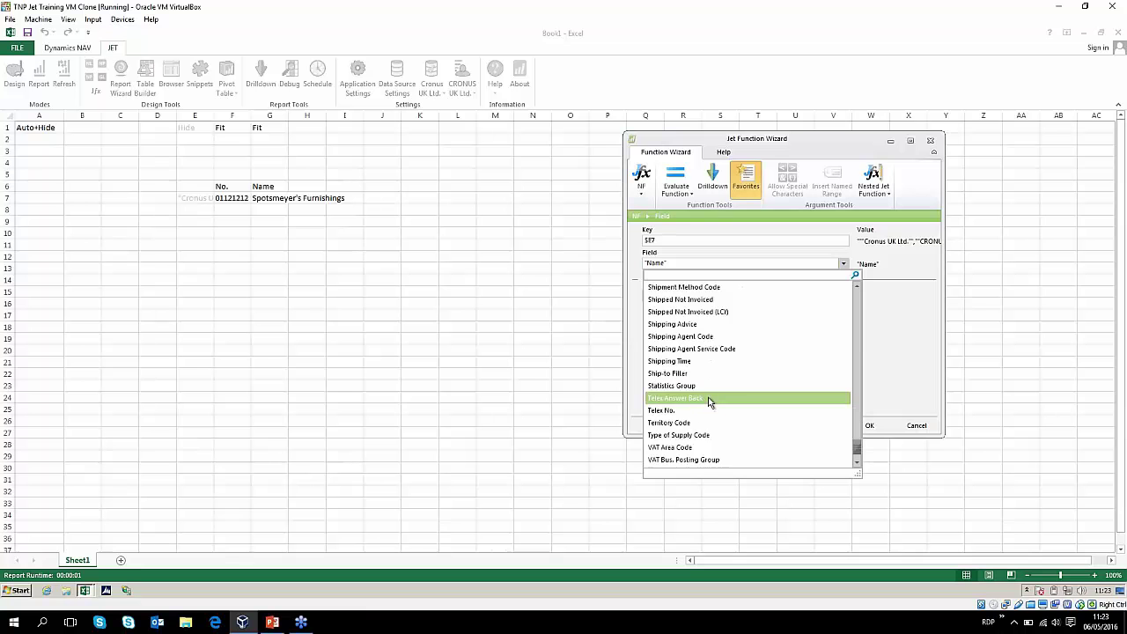
pyautogui.scroll(20, 711, 403)
pyautogui.scroll(10, 716, 396)
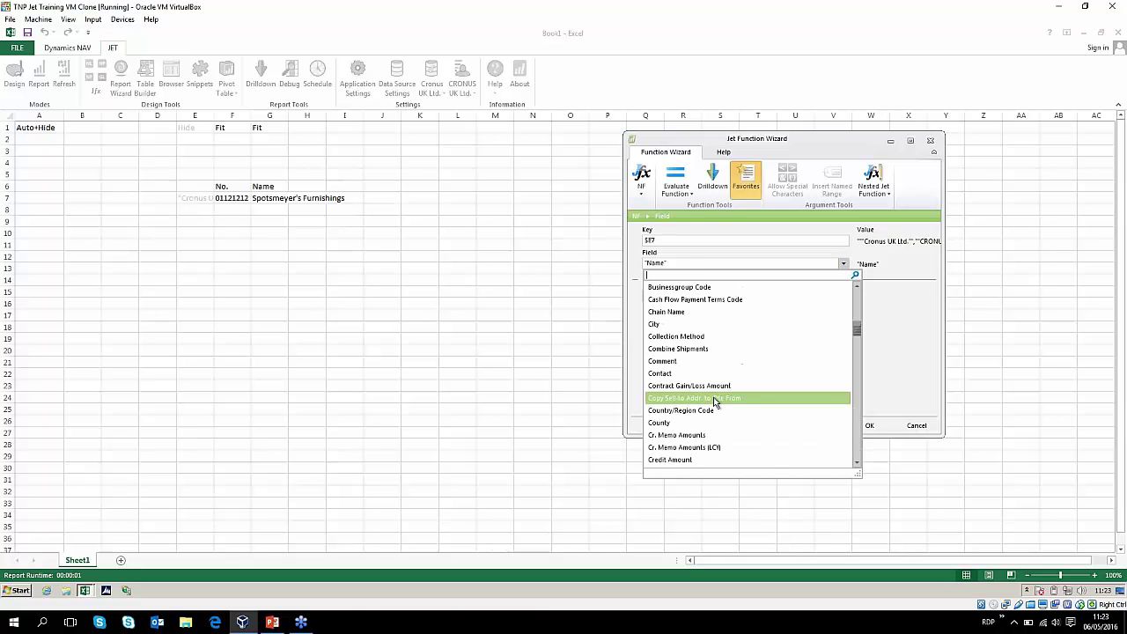
pyautogui.click(886, 331)
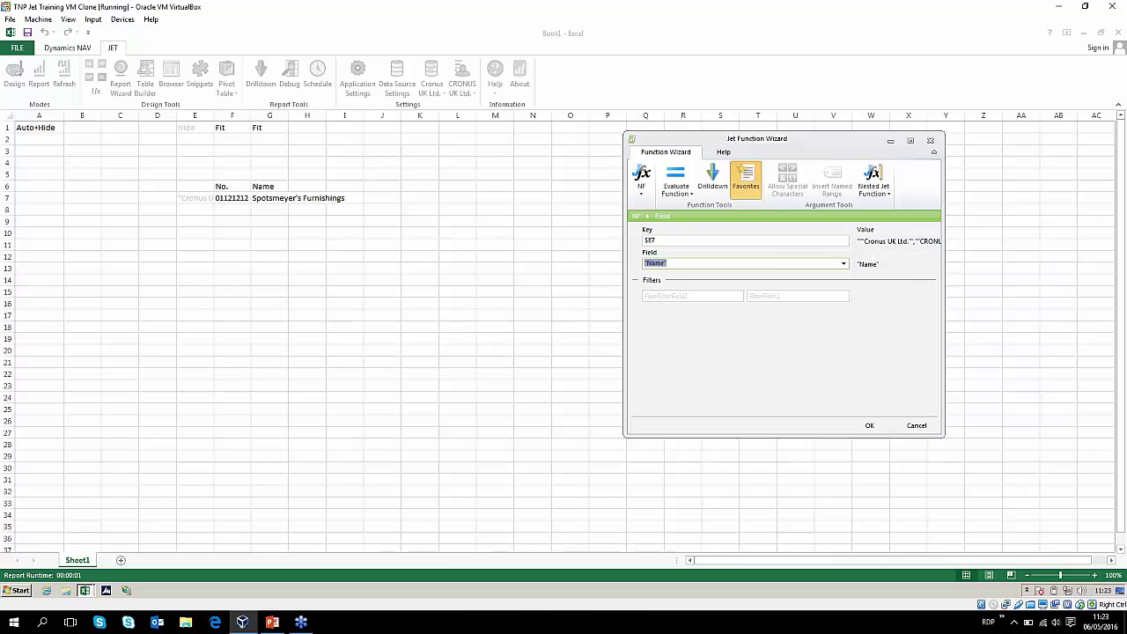
pyautogui.click(751, 268)
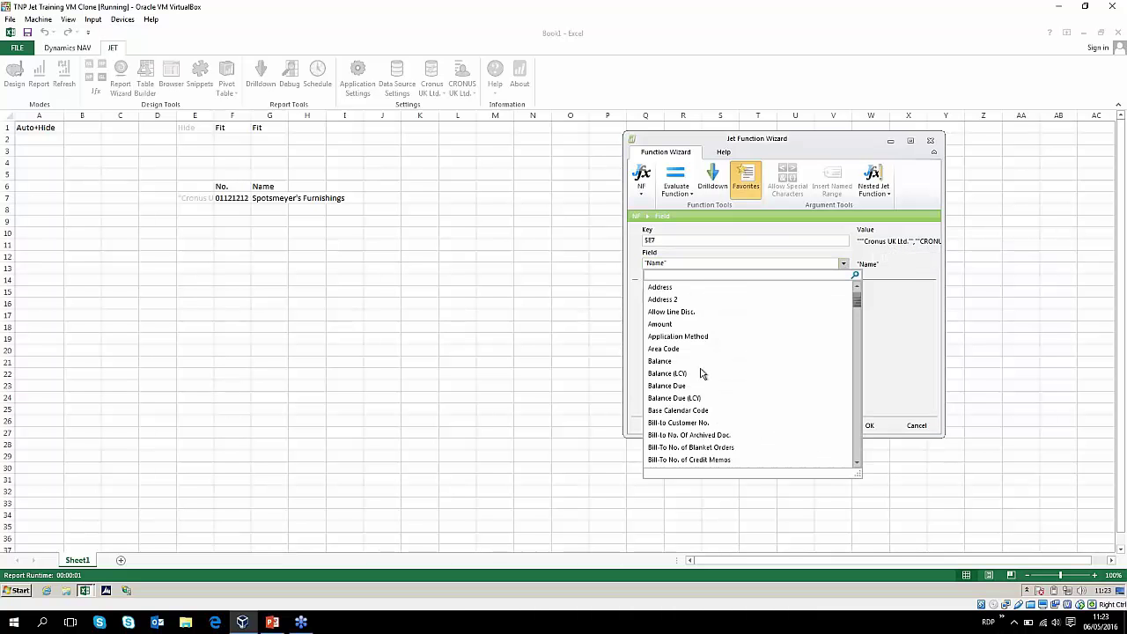
pyautogui.click(899, 358)
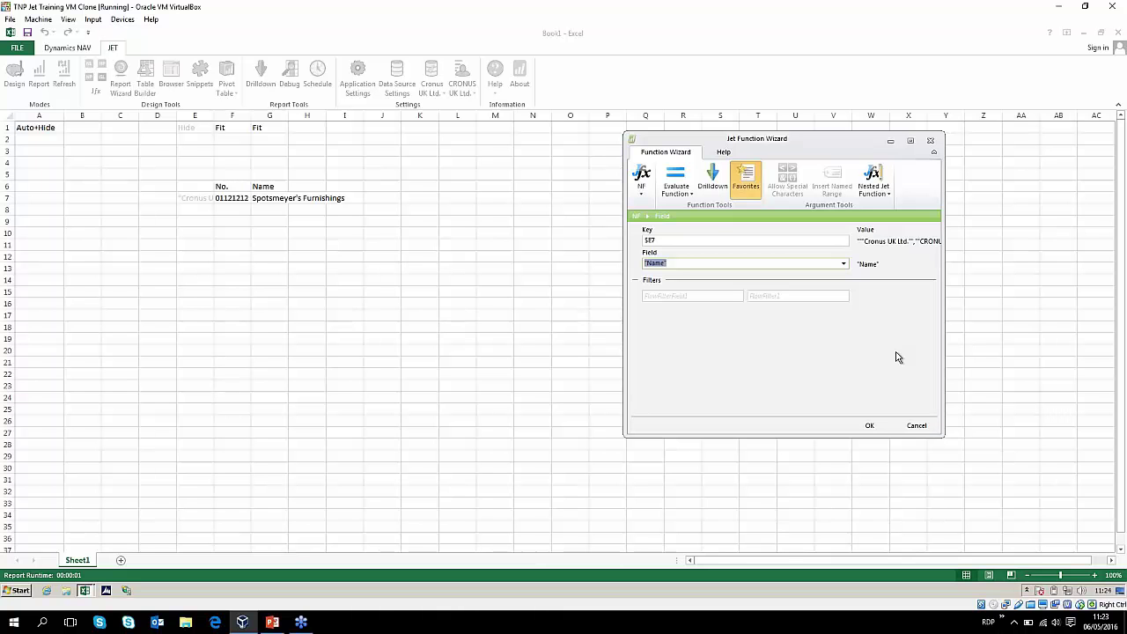
pyautogui.click(880, 428)
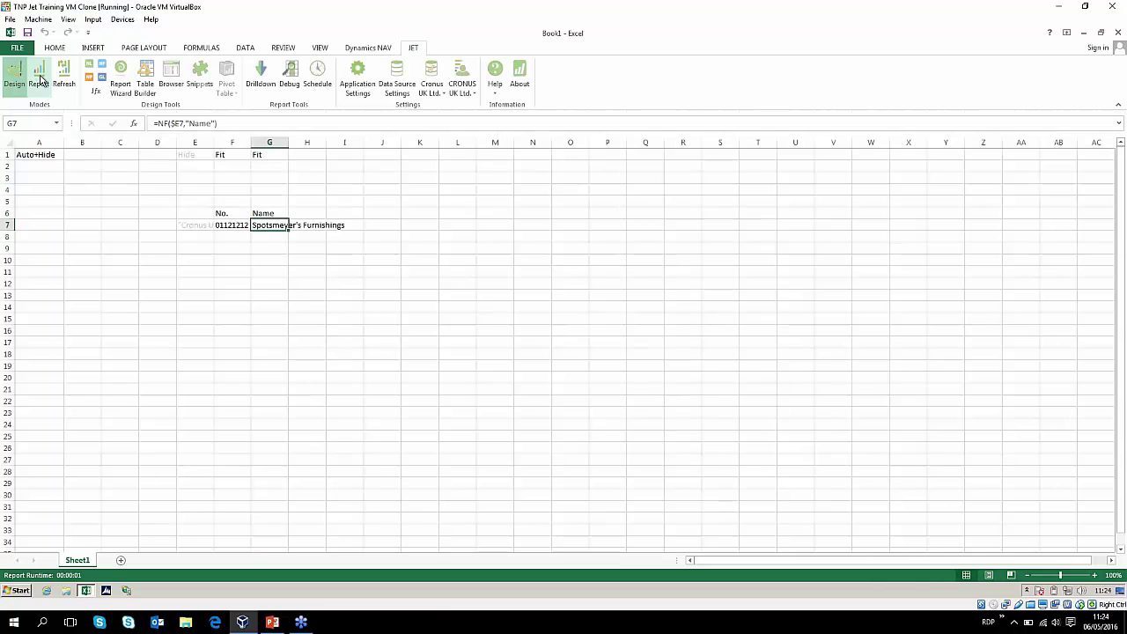
# - Run the report and look through the full list of customer numbers and names, checking a customer's name in column G
pyautogui.click(483, 355)
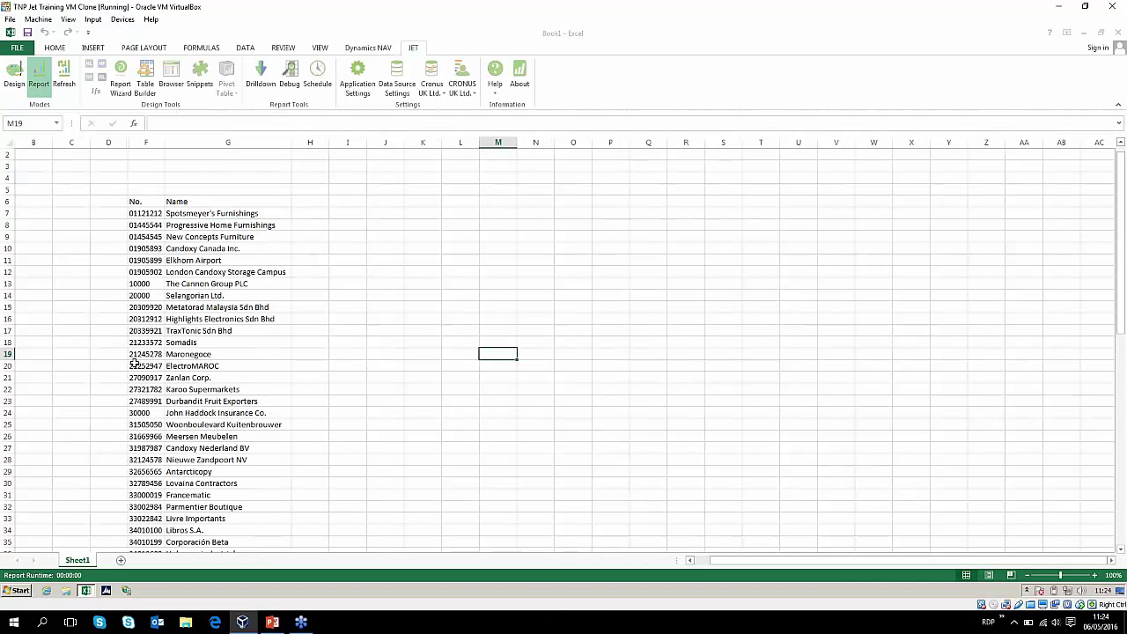
pyautogui.scroll(-5, 161, 445)
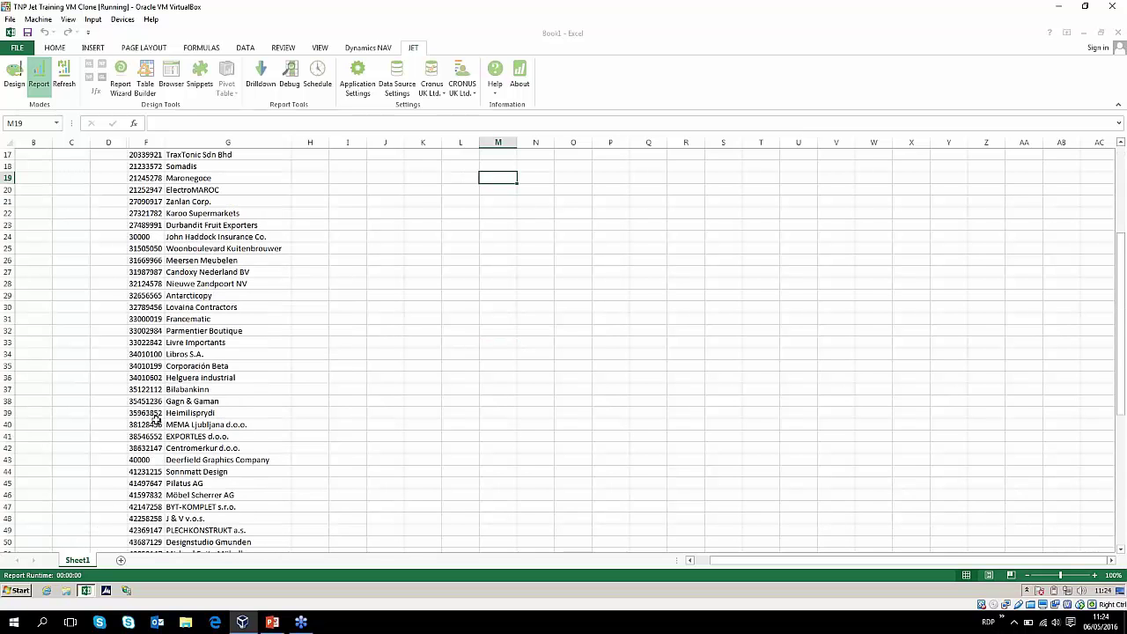
pyautogui.click(157, 417)
pyautogui.click(169, 413)
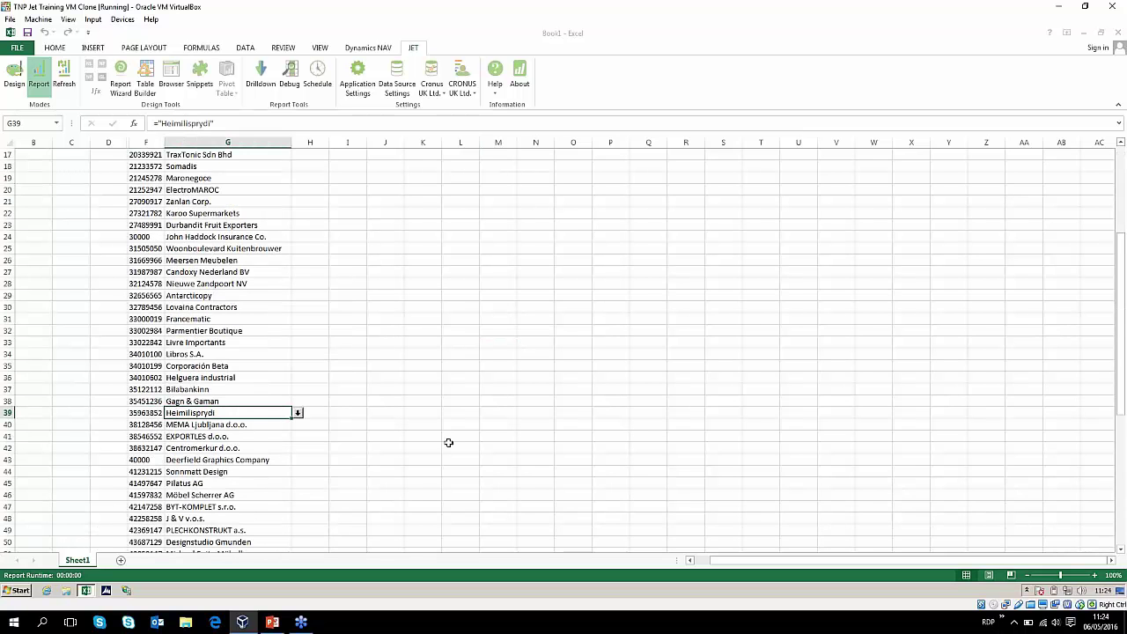
pyautogui.scroll(-16, 441, 446)
pyautogui.scroll(20, 441, 446)
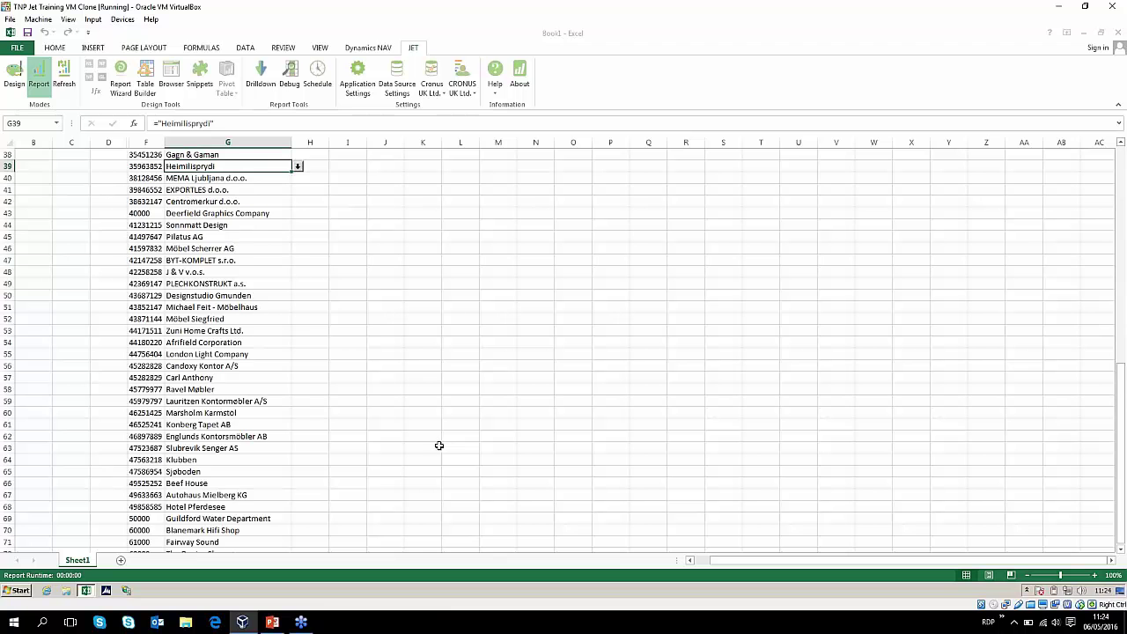
# - Return to design mode and add the Customer fields Balance (LCY) and Balance Due (LCY) together, starting in cell H7
pyautogui.click(12, 84)
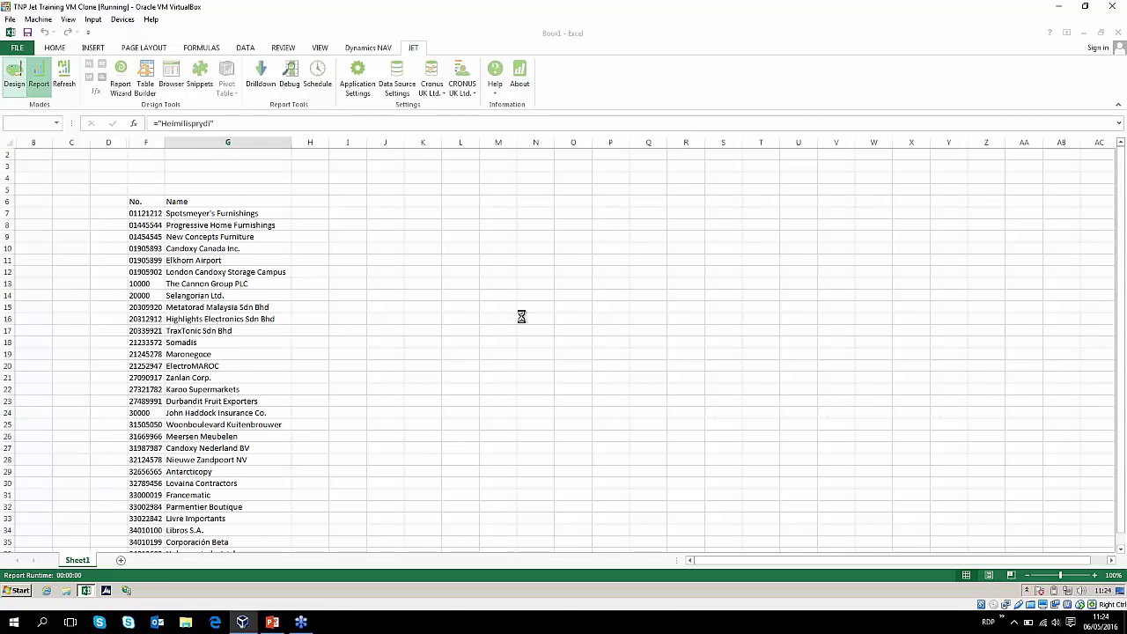
pyautogui.click(172, 72)
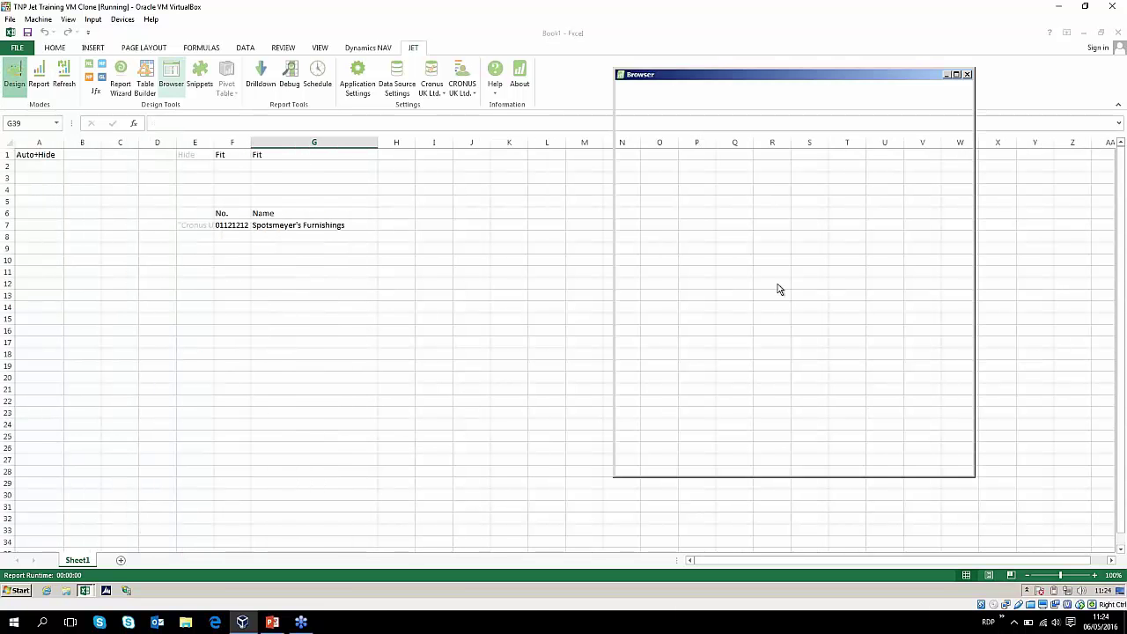
pyautogui.scroll(7, 845, 393)
pyautogui.scroll(9, 845, 393)
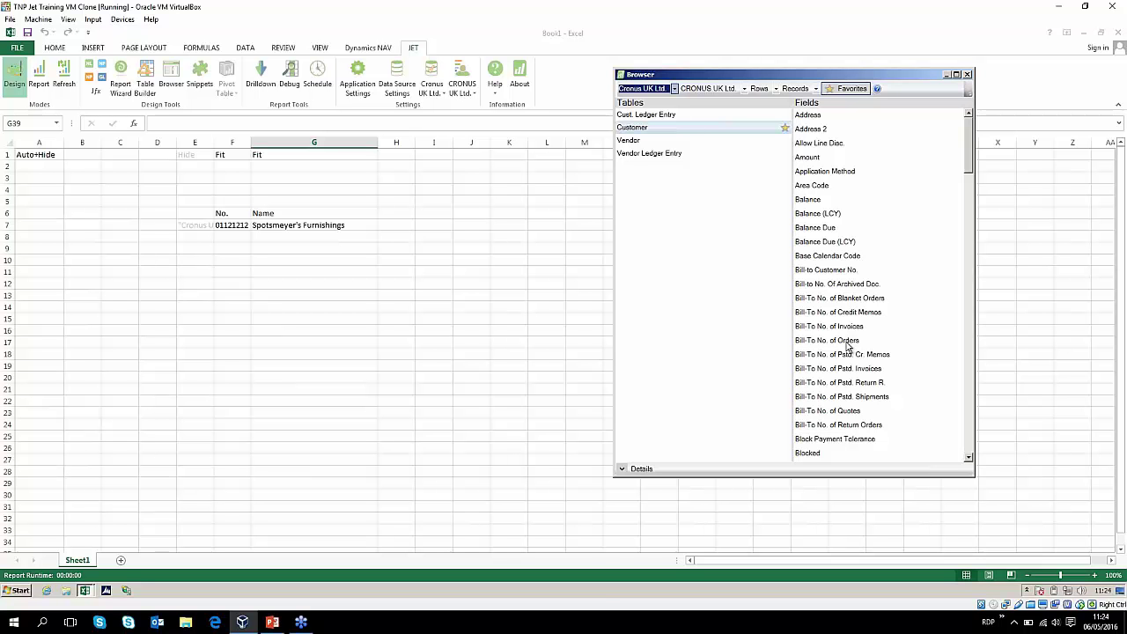
pyautogui.click(823, 218)
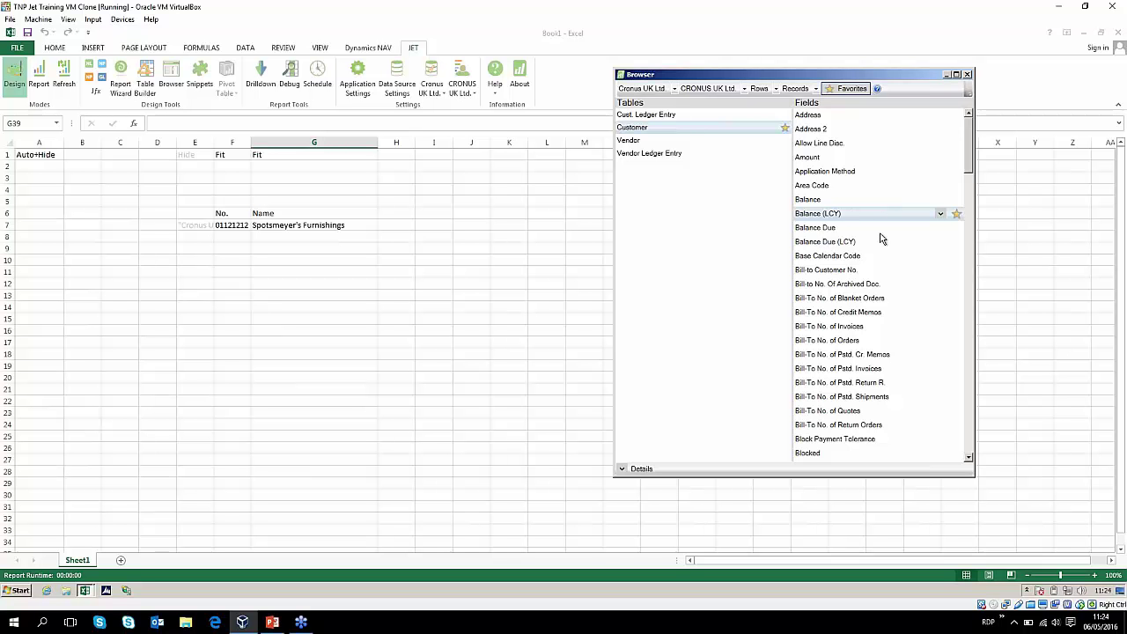
pyautogui.keyDown('ctrl'); pyautogui.click(826, 245); pyautogui.keyUp('ctrl')
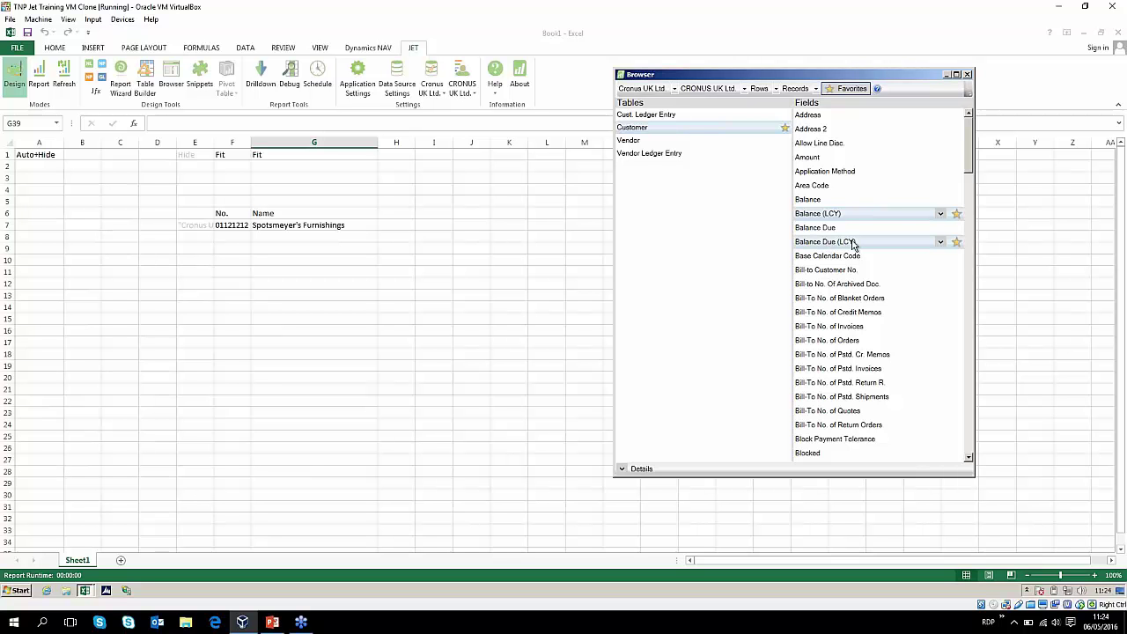
pyautogui.click(866, 243)
pyautogui.moveTo(832, 218); pyautogui.dragTo(396, 225)
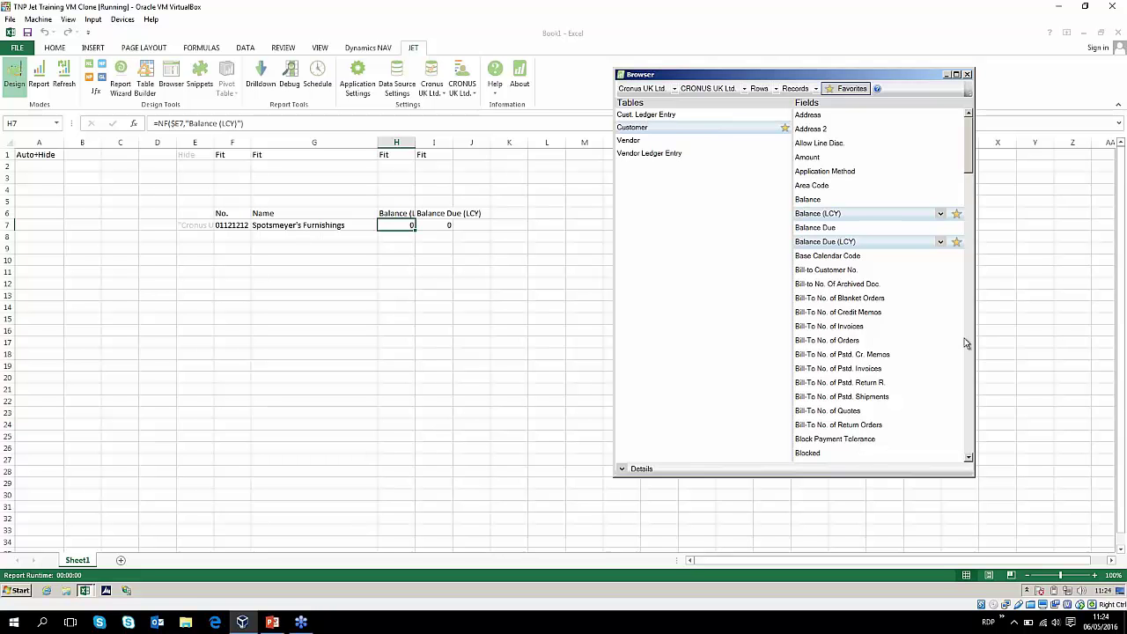
pyautogui.click(968, 74)
# - Run the report and look through the Balance (LCY) and Balance Due (LCY) values for all customers
pyautogui.click(66, 86)
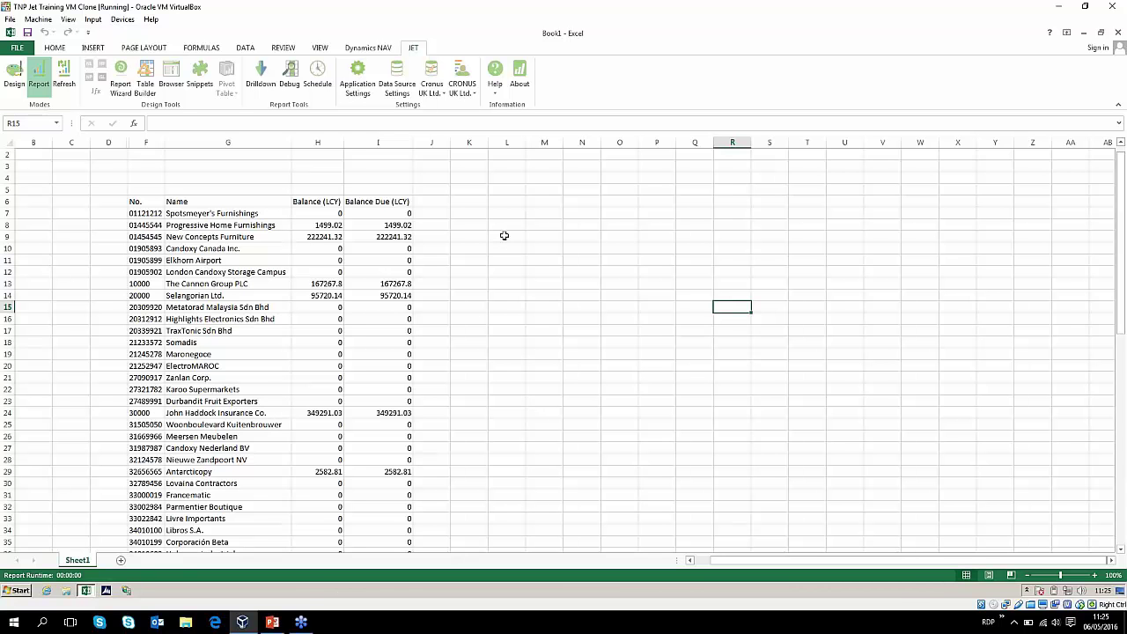
pyautogui.click(537, 307)
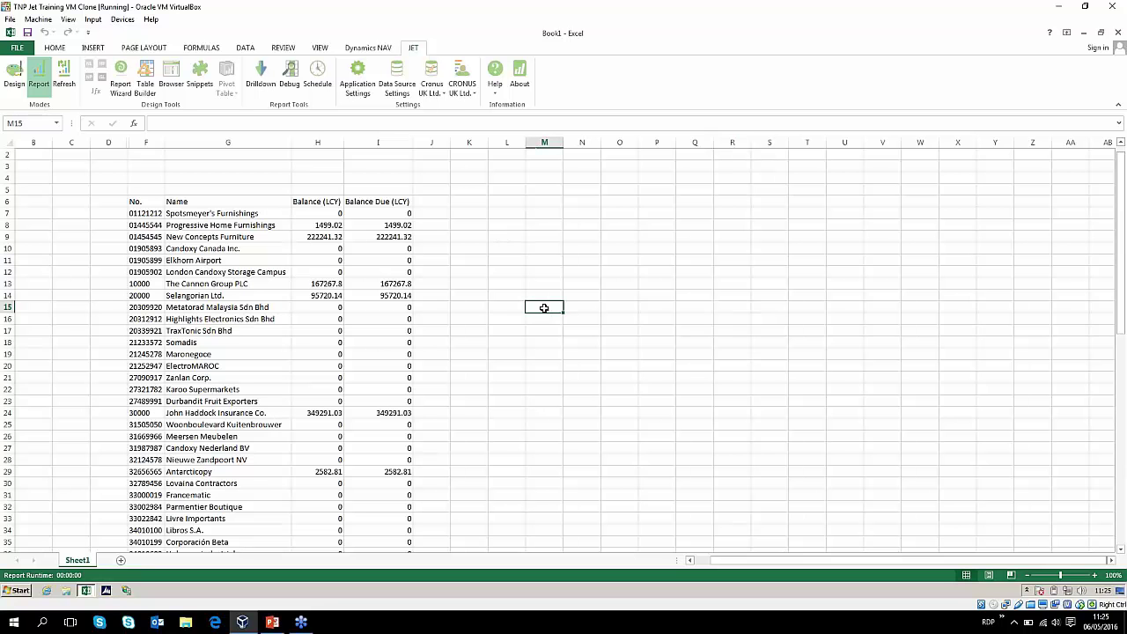
pyautogui.scroll(-17, 536, 291)
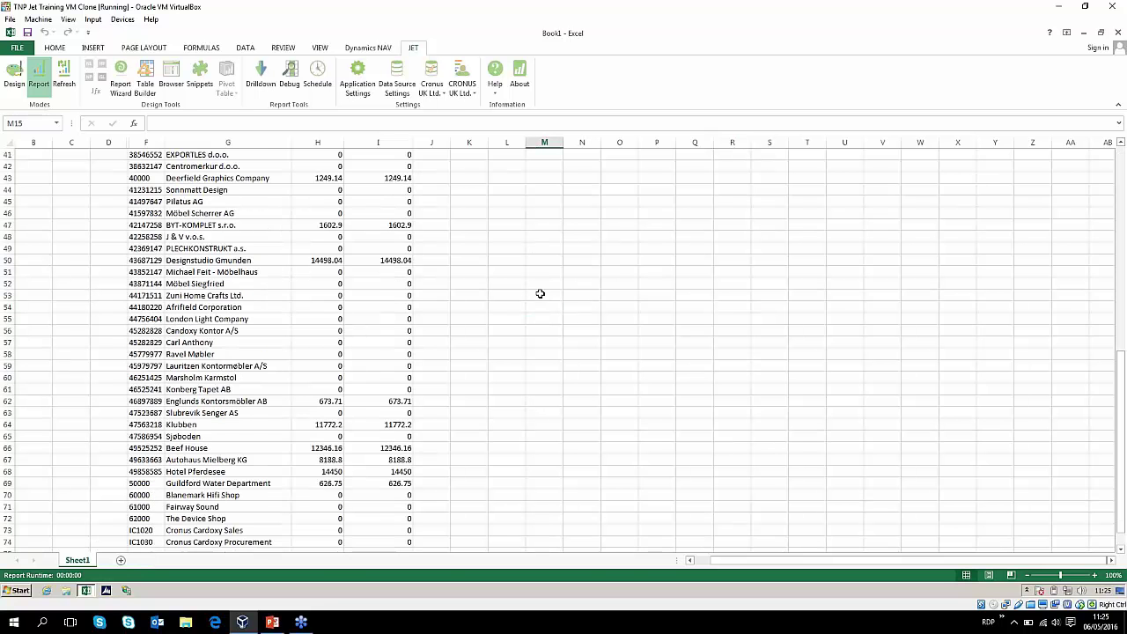
pyautogui.scroll(8, 526, 360)
pyautogui.scroll(8, 524, 360)
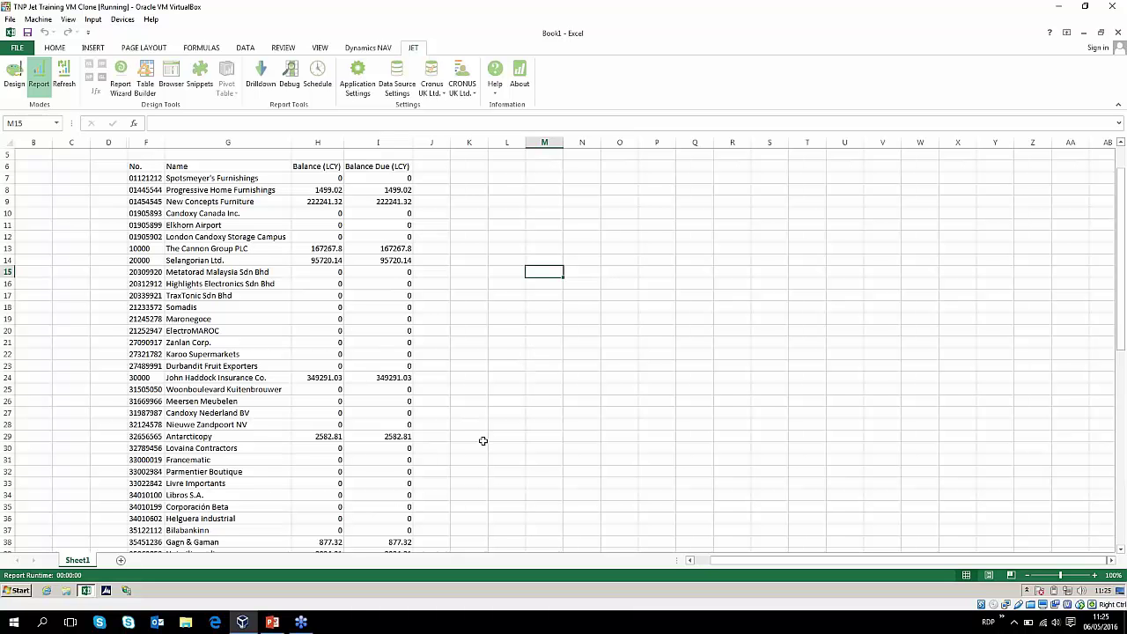
pyautogui.moveTo(528, 313); pyautogui.dragTo(529, 316)
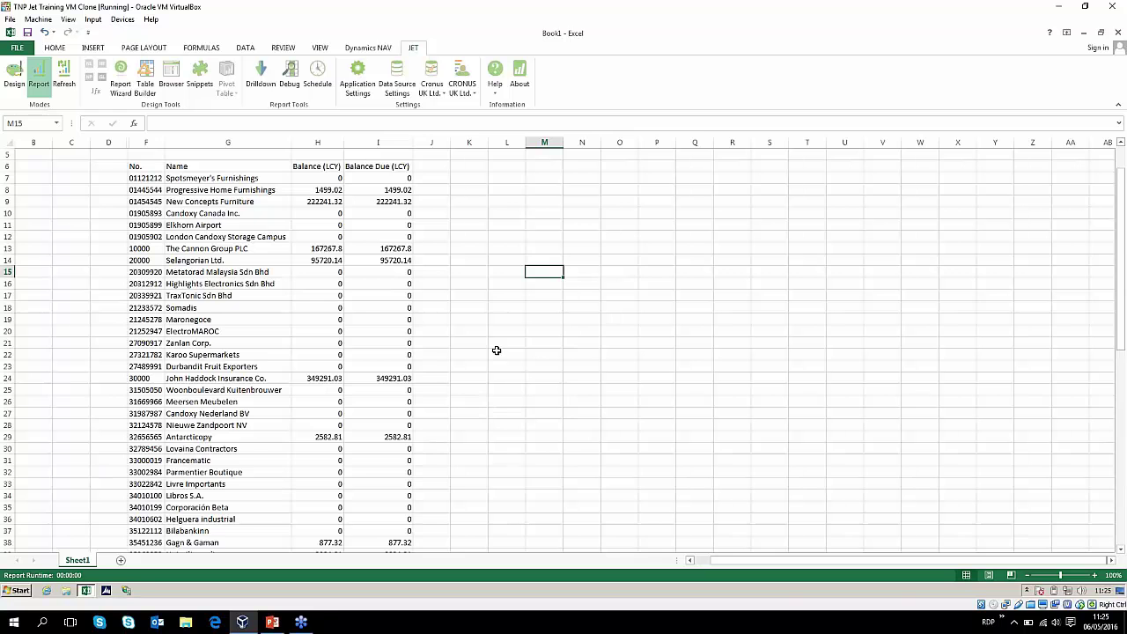
# - Return to design mode and filter the Customer rows of cell E7's NL function on Balance (LCY) with the criterion <>0
pyautogui.click(15, 75)
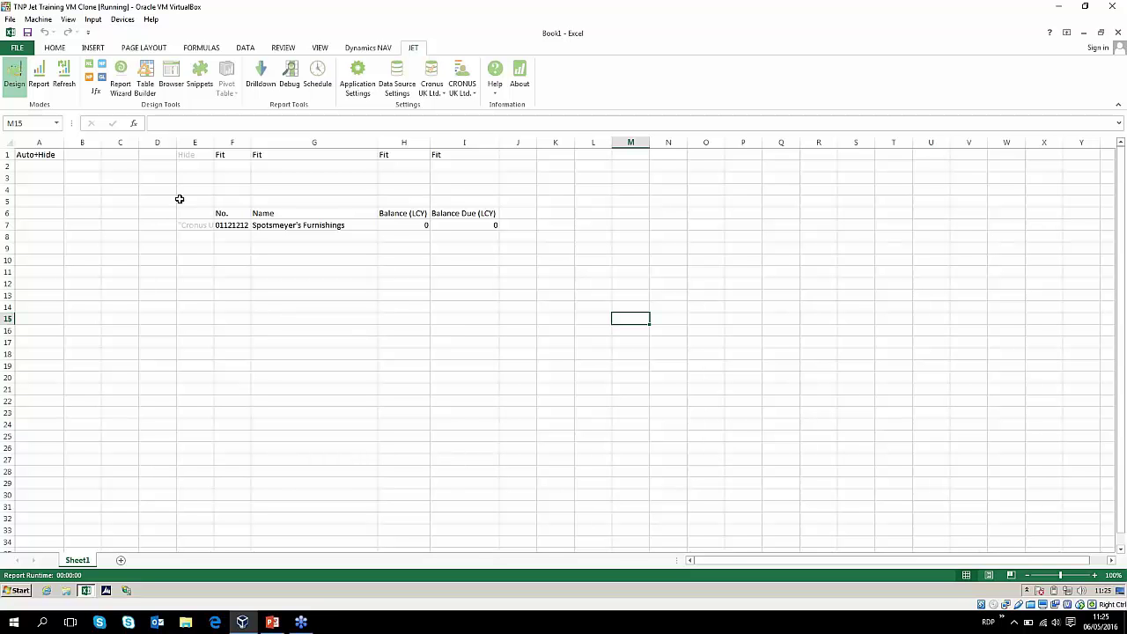
pyautogui.click(183, 225)
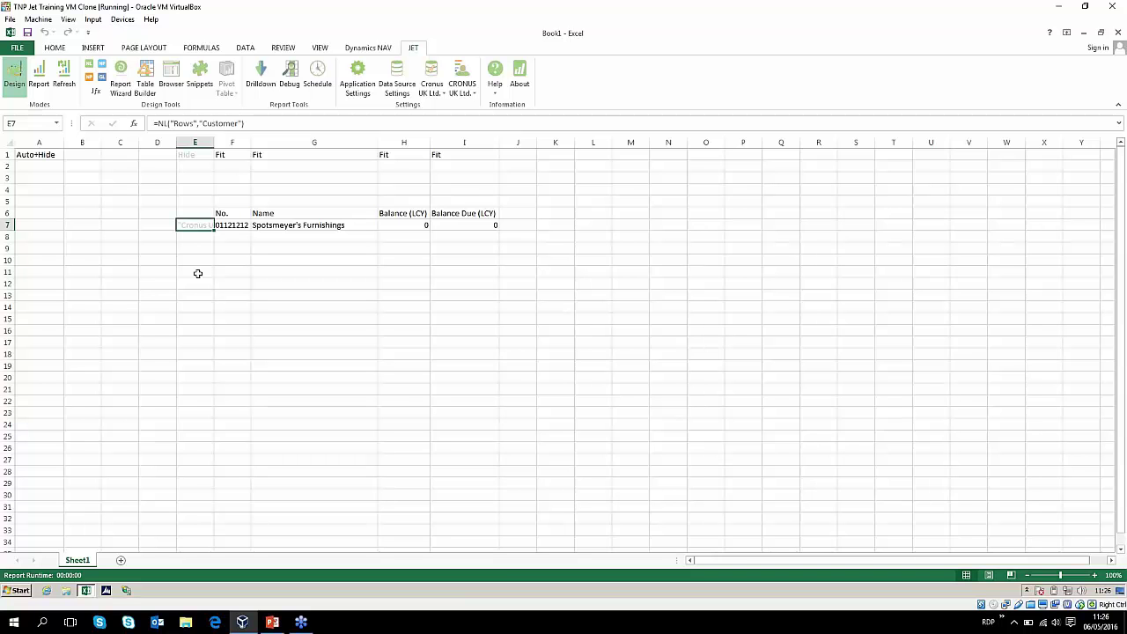
pyautogui.click(90, 65)
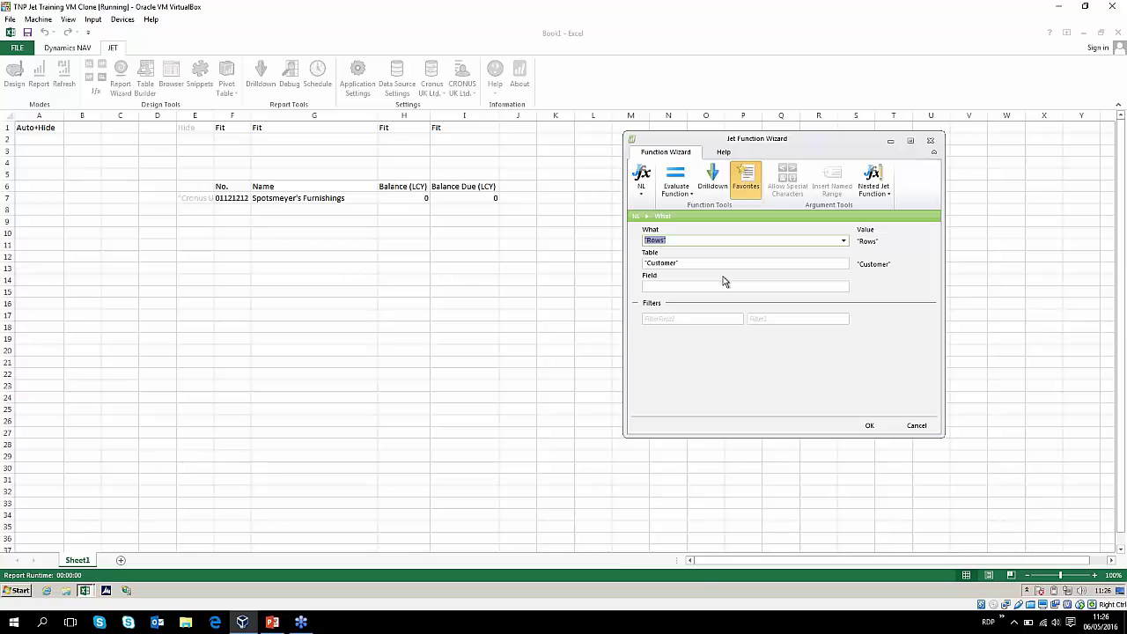
pyautogui.click(687, 317)
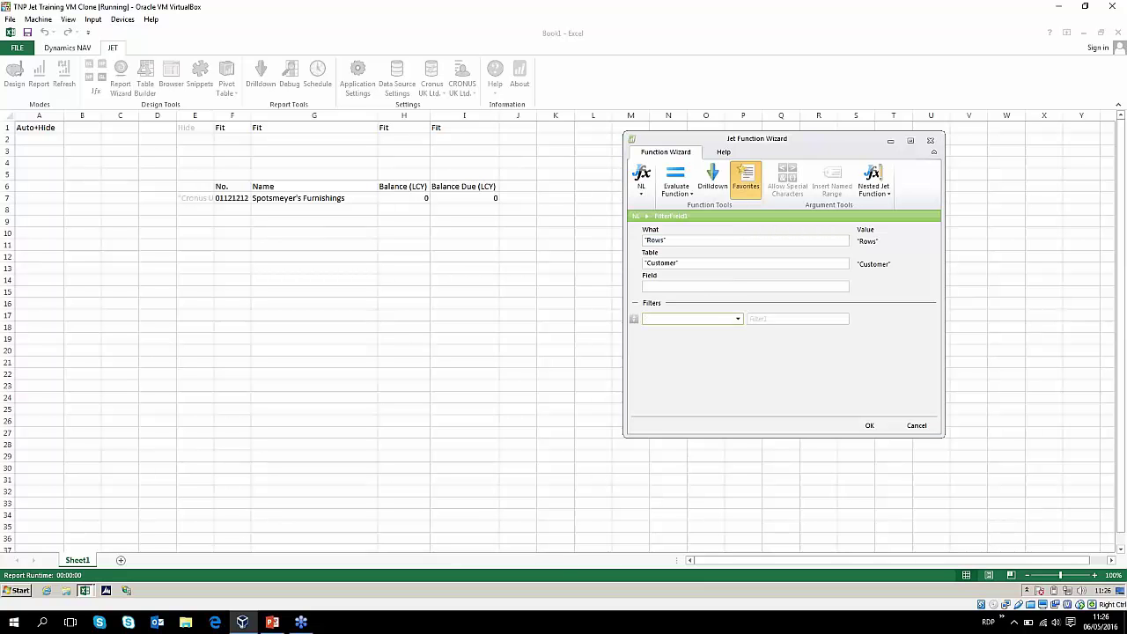
pyautogui.click(738, 318)
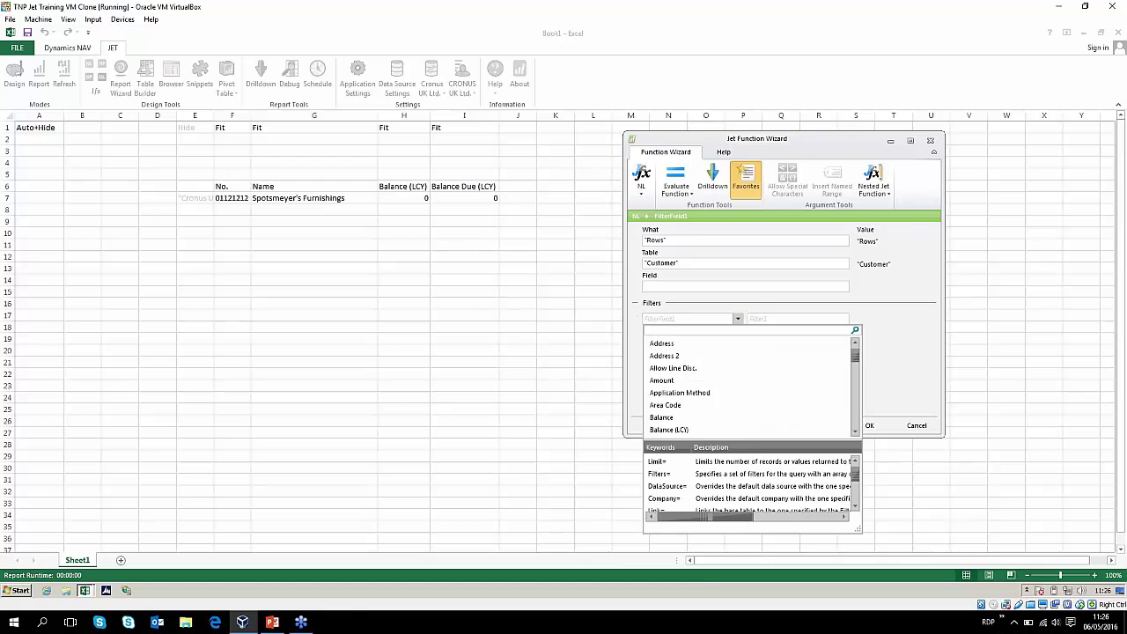
pyautogui.click(666, 429)
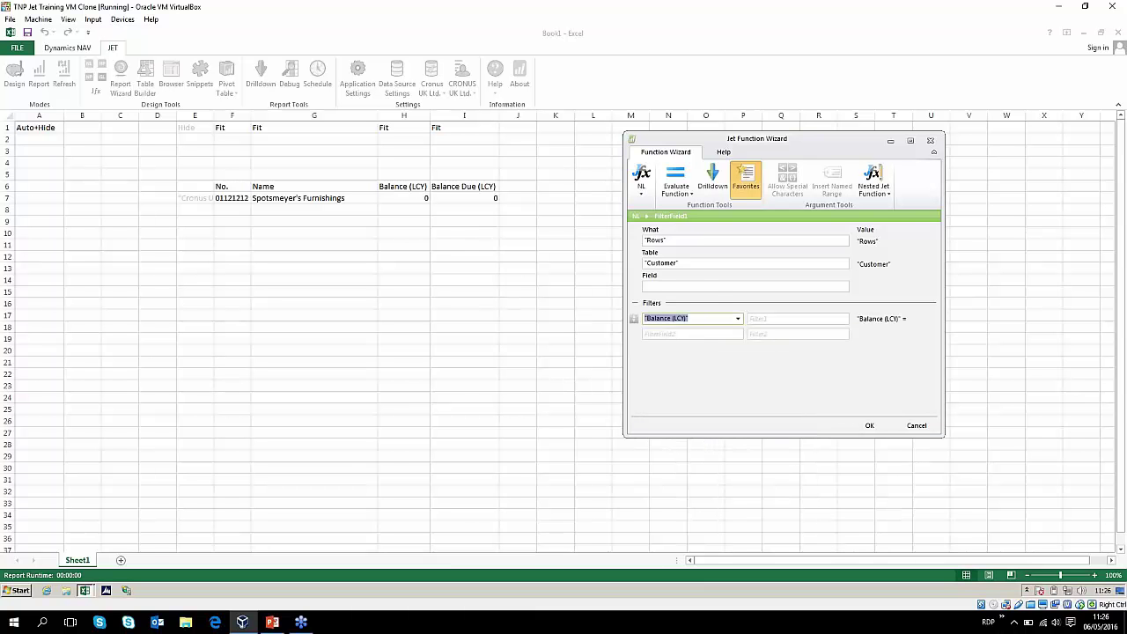
pyautogui.click(699, 321)
pyautogui.press('Tab')
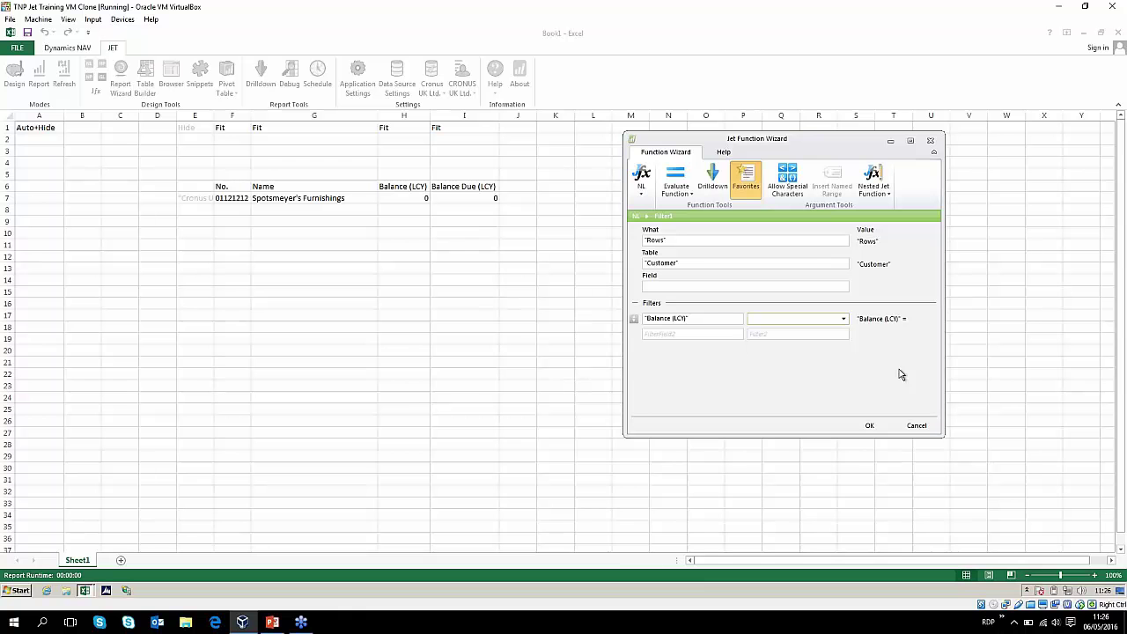
pyautogui.write('<>0')
pyautogui.press('Tab')
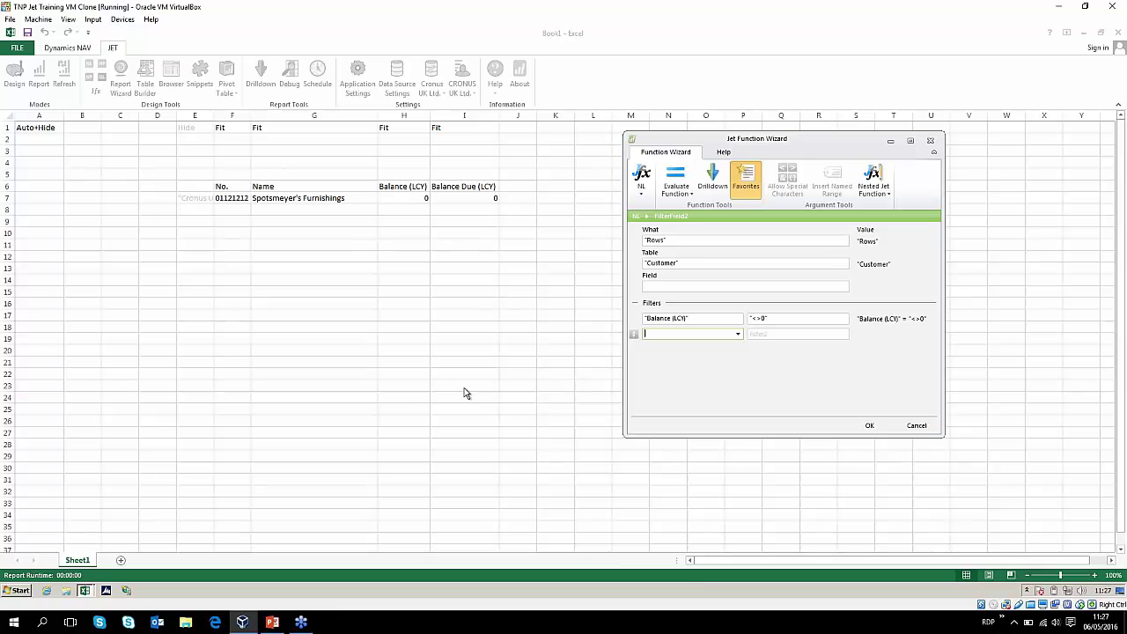
pyautogui.click(868, 426)
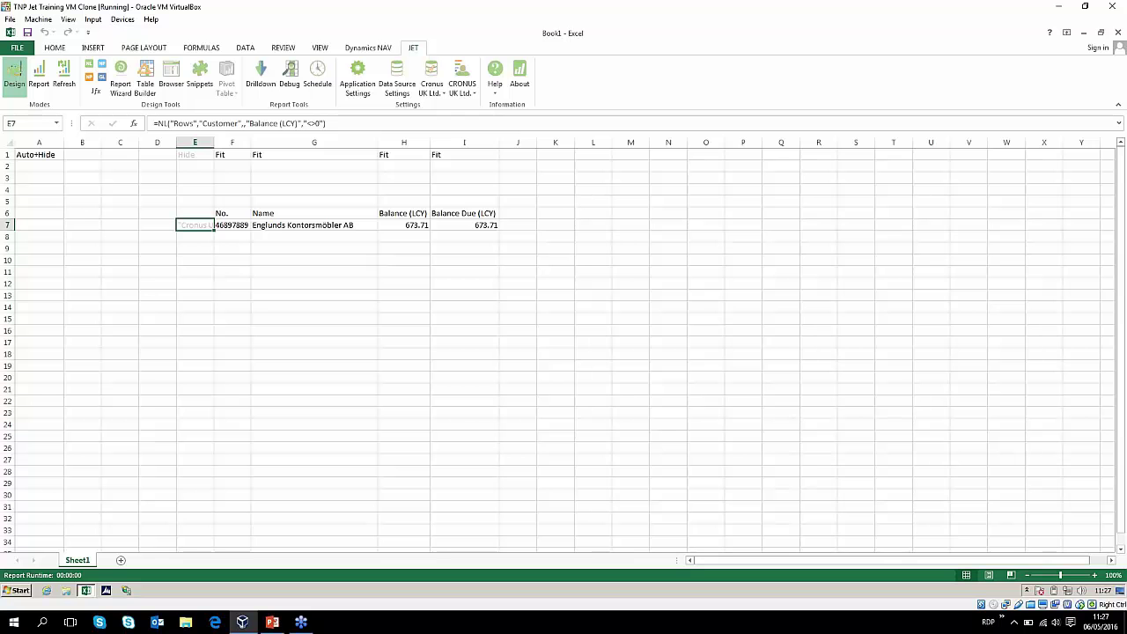
# - Check cell H7's Balance (LCY) function, then run the report and look through the filtered customer list
pyautogui.press('Right')
pyautogui.press('Right')
pyautogui.press('Right')
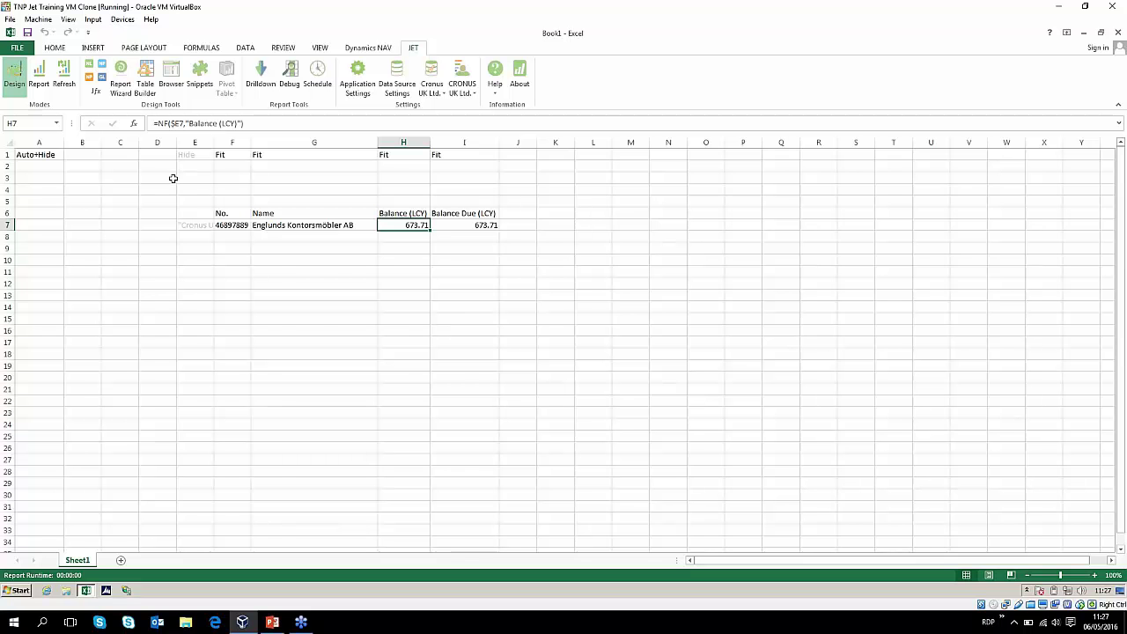
pyautogui.click(39, 76)
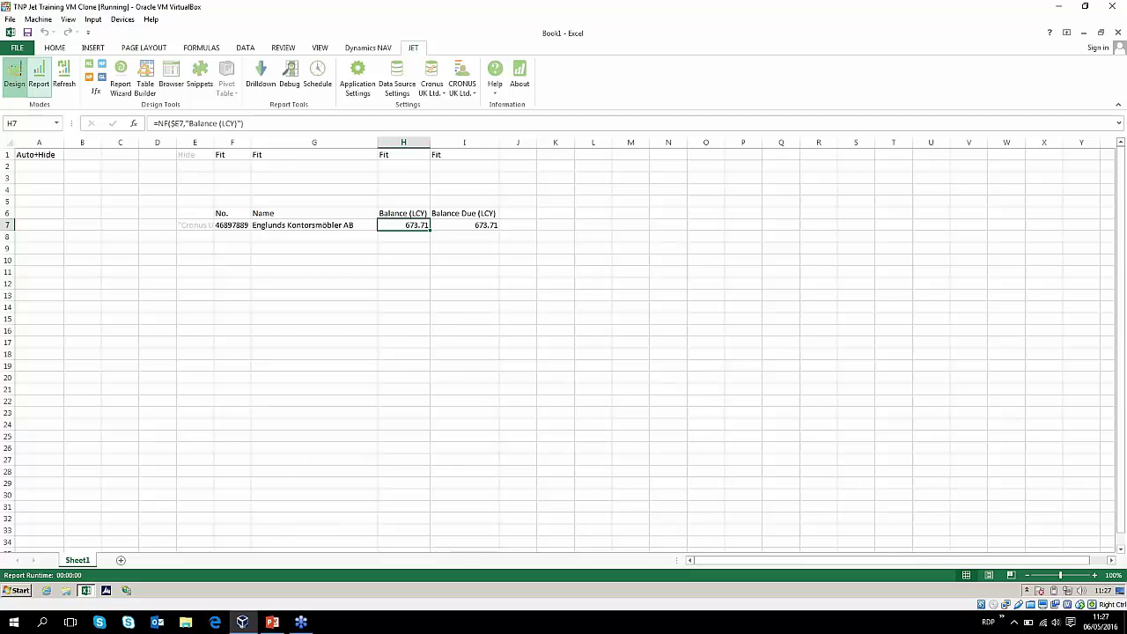
pyautogui.click(626, 349)
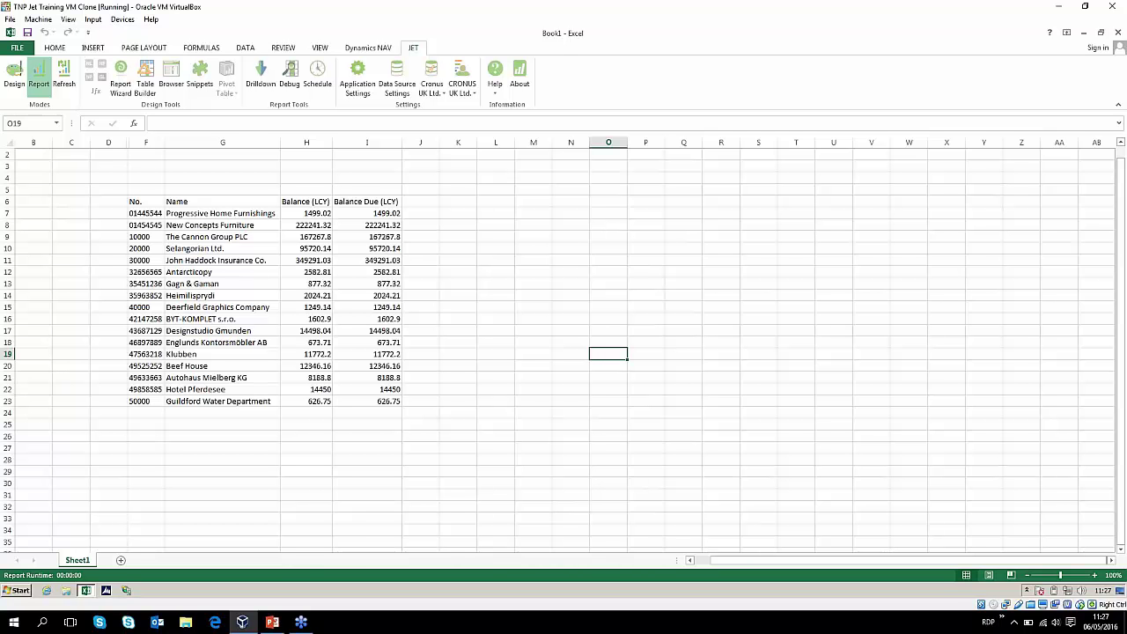
# - Return to design mode and set the Balance (LCY) filter field in E7's NL function to sort in descending order
pyautogui.click(17, 77)
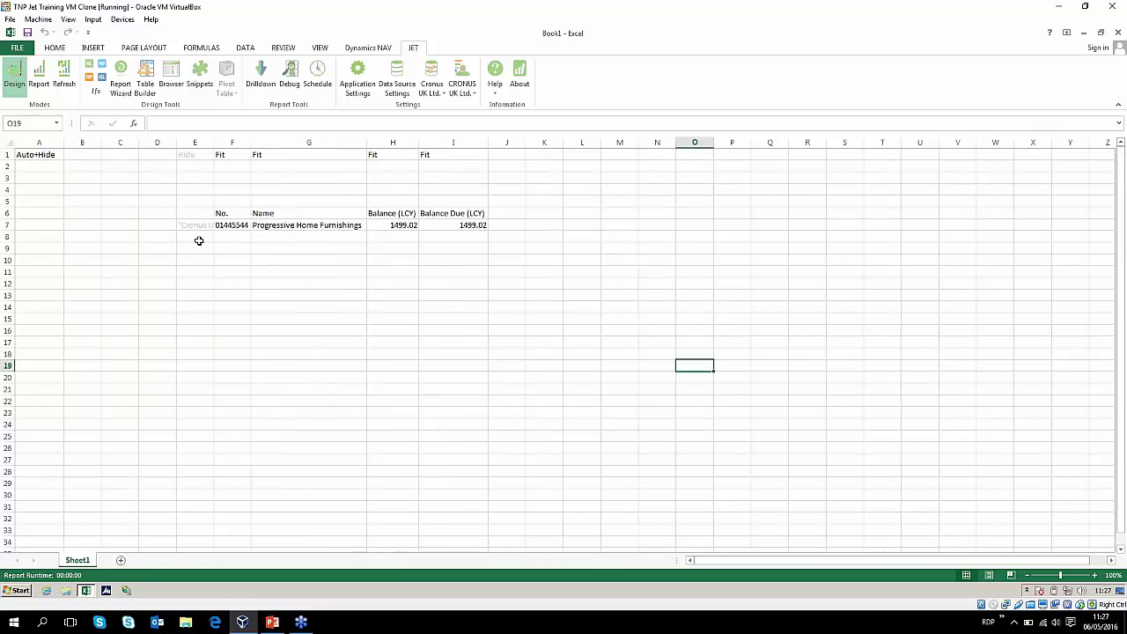
pyautogui.click(199, 225)
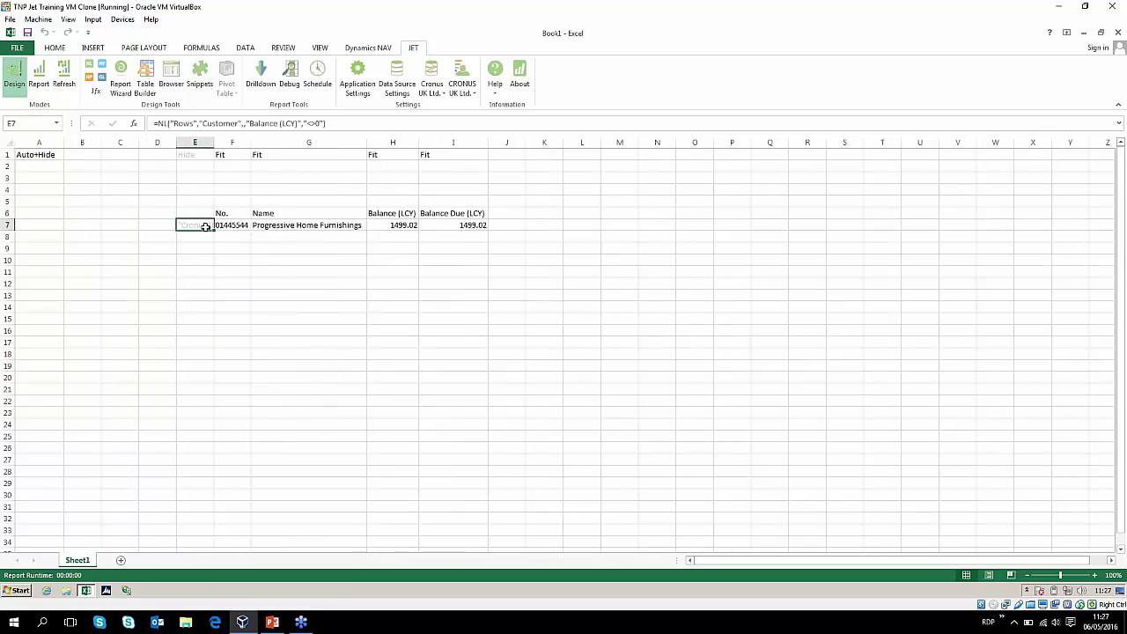
pyautogui.click(91, 67)
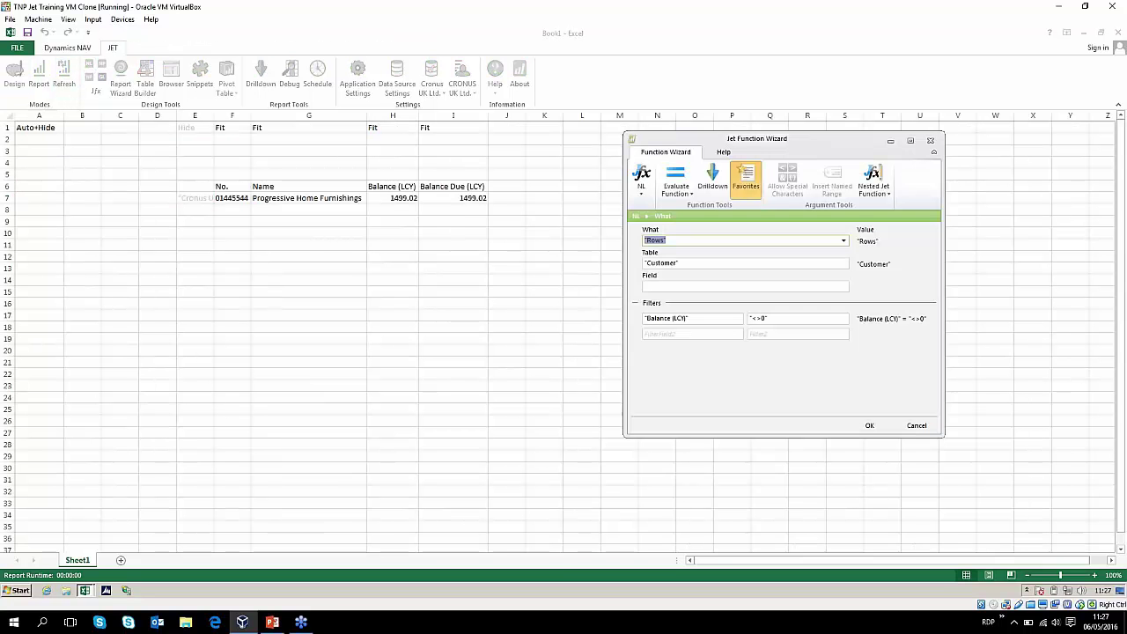
pyautogui.click(698, 317)
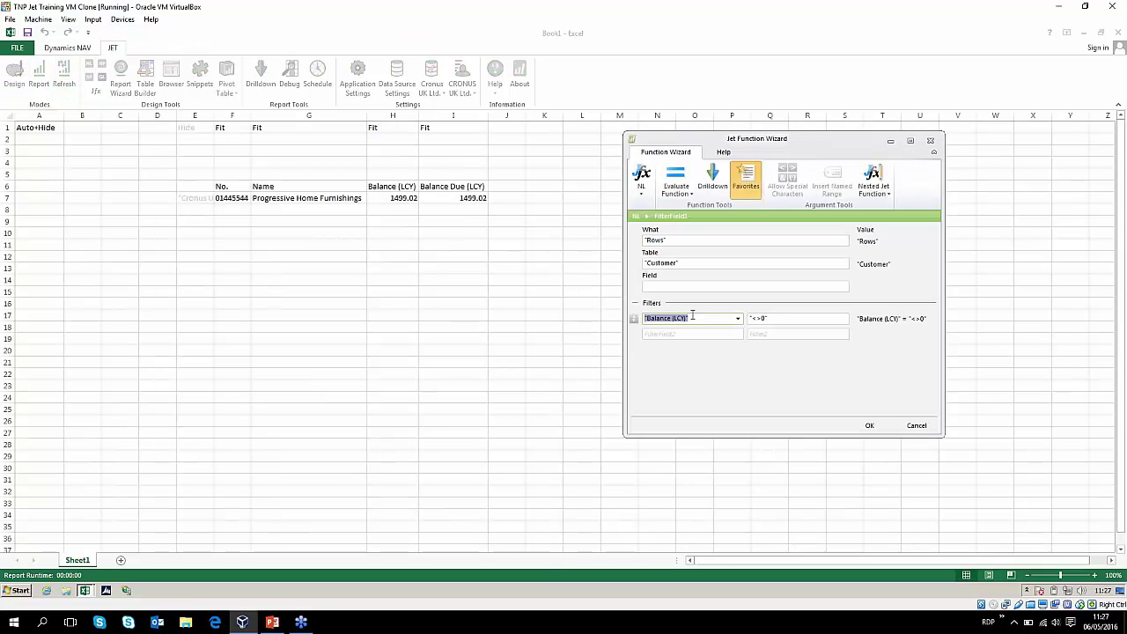
pyautogui.click(634, 319)
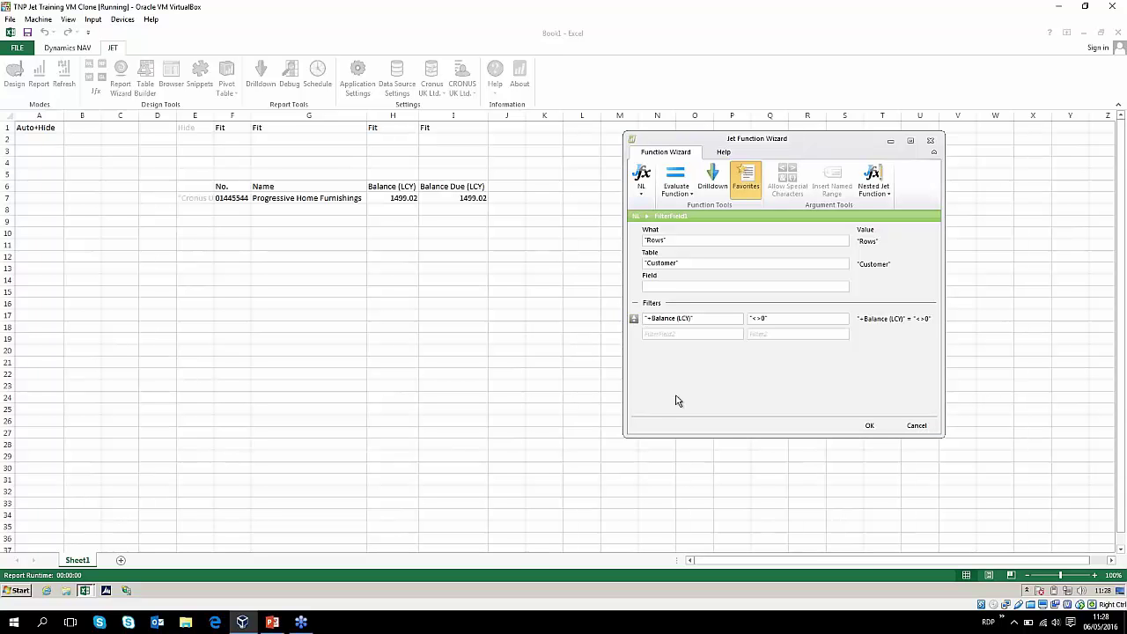
pyautogui.click(635, 322)
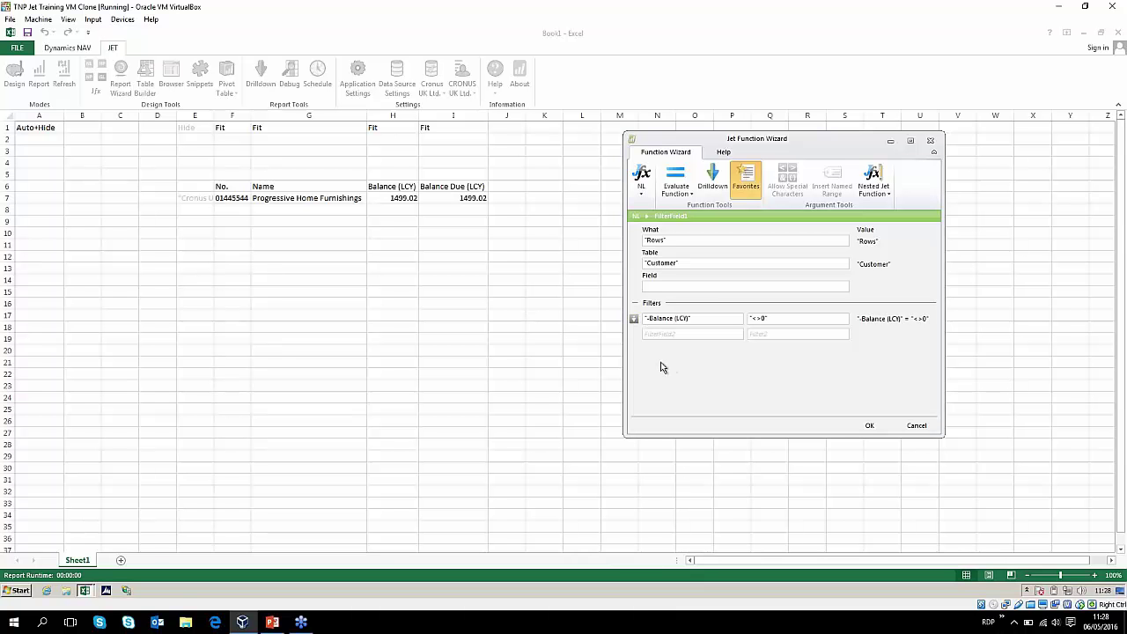
pyautogui.click(634, 319)
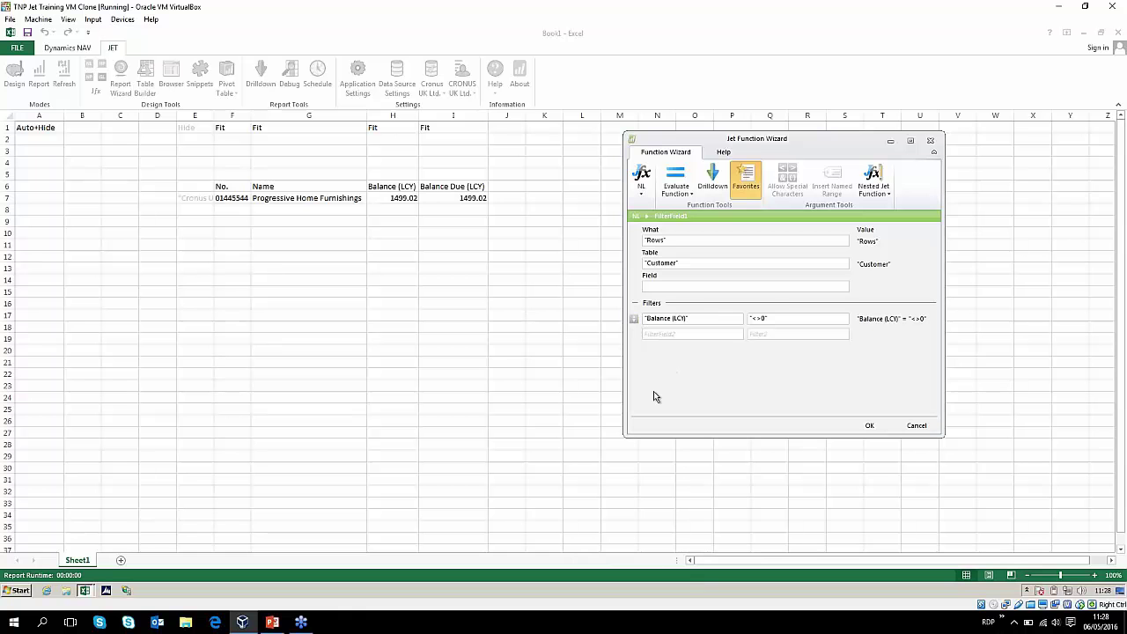
pyautogui.click(634, 319)
pyautogui.click(869, 426)
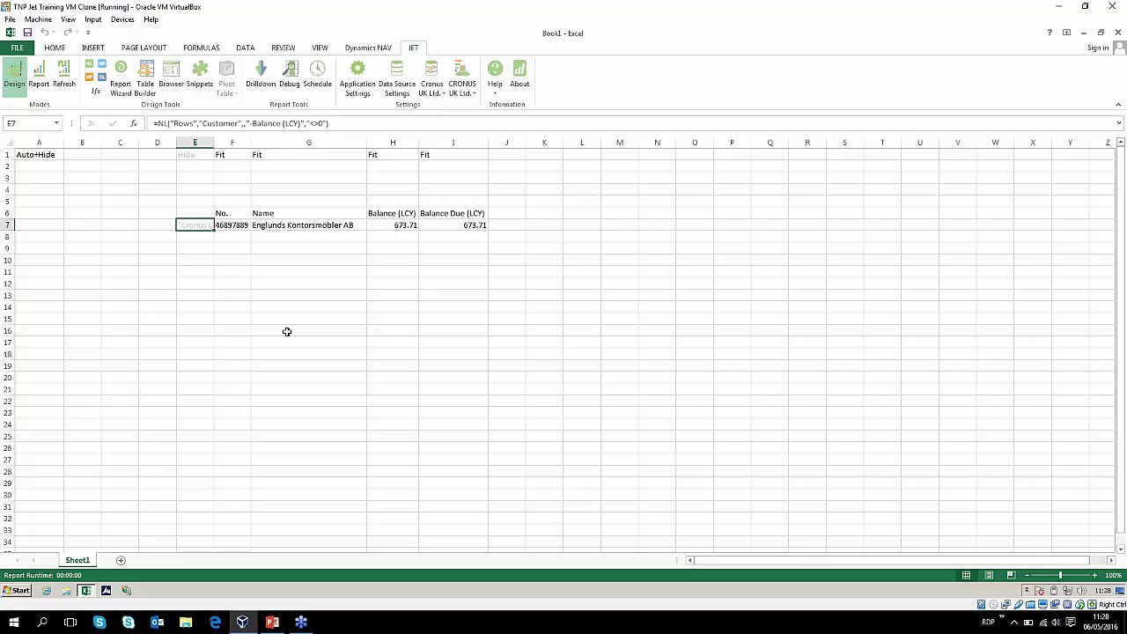
# - Run the report and check the sort order by comparing the first and last customers' Balance Due (LCY) values
pyautogui.click(55, 86)
pyautogui.moveTo(581, 353); pyautogui.dragTo(584, 345)
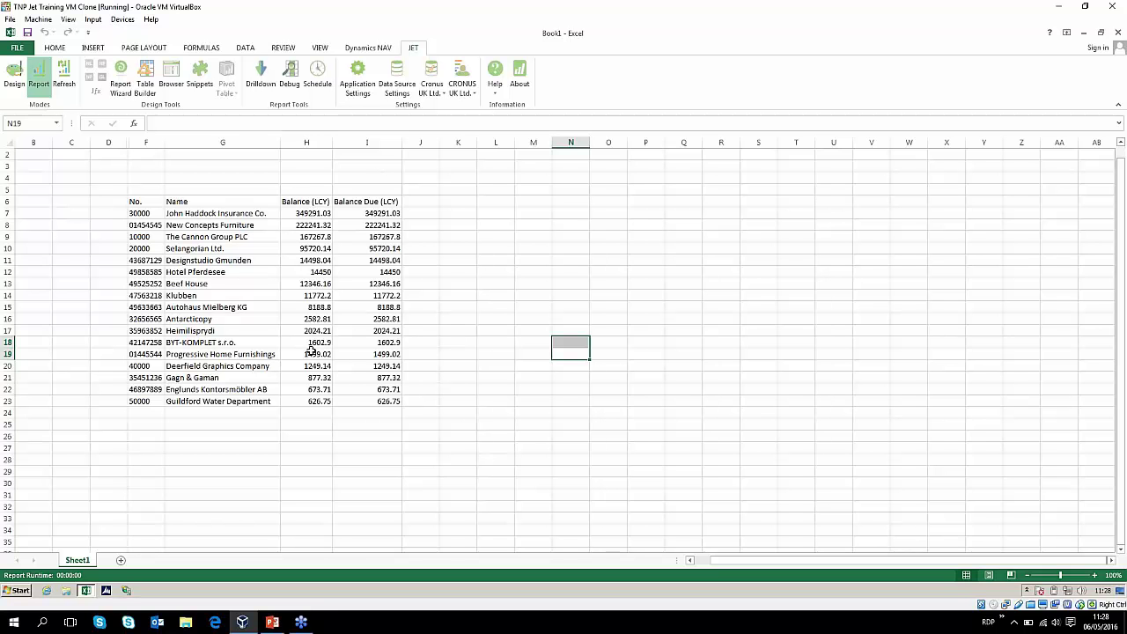
pyautogui.click(363, 214)
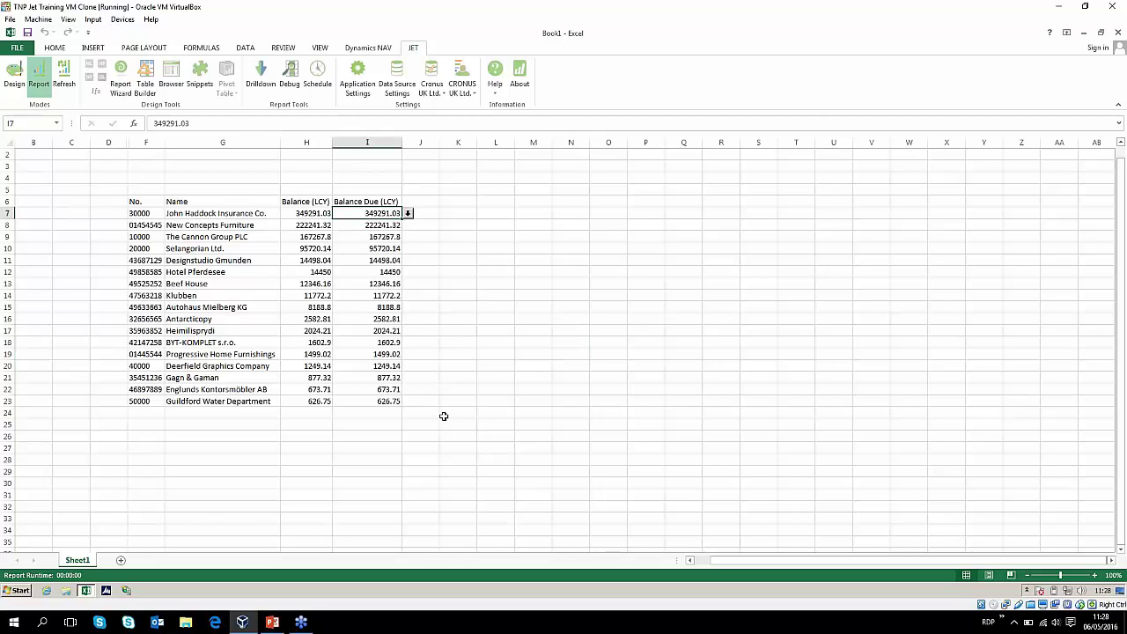
pyautogui.click(396, 402)
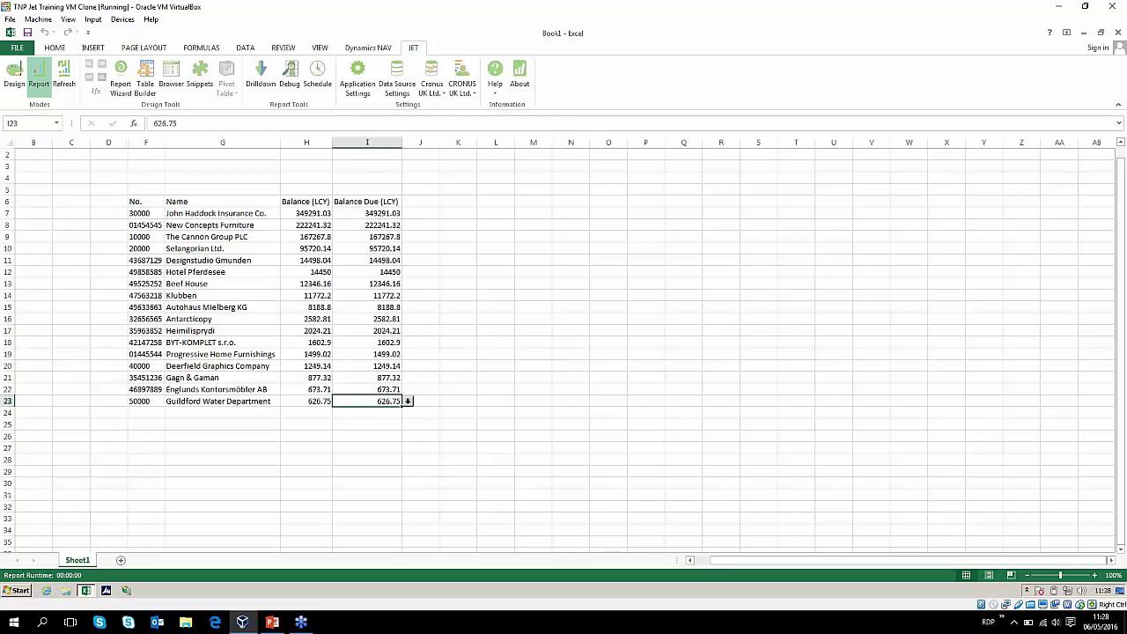
pyautogui.click(485, 483)
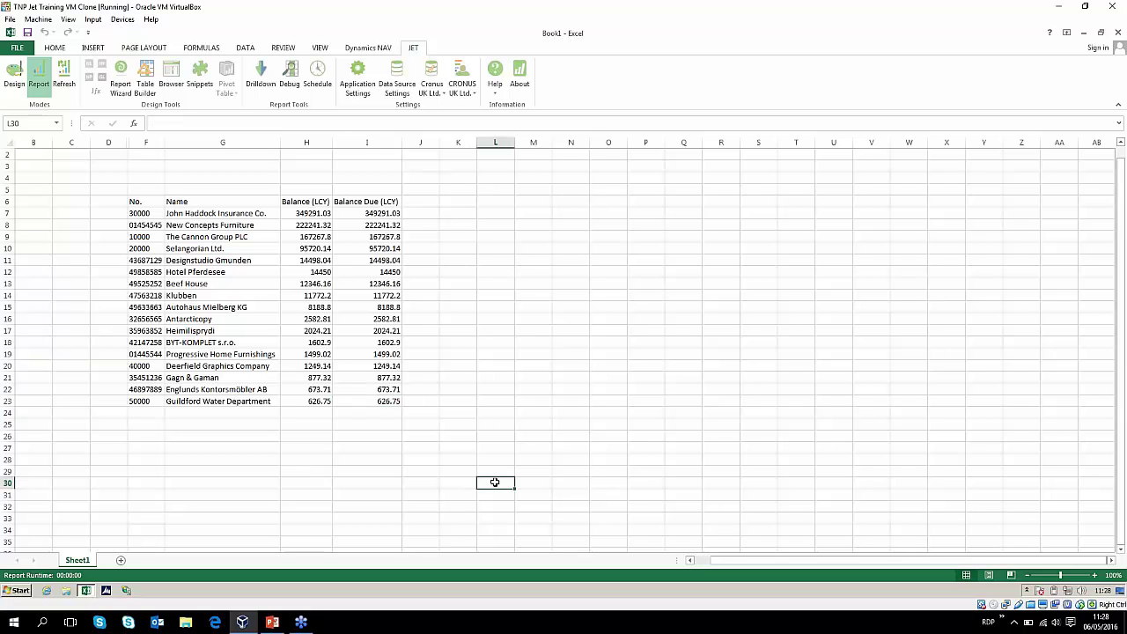
# - Return to design mode and make the header cells F6:I6 bold with a bottom border
pyautogui.click(12, 76)
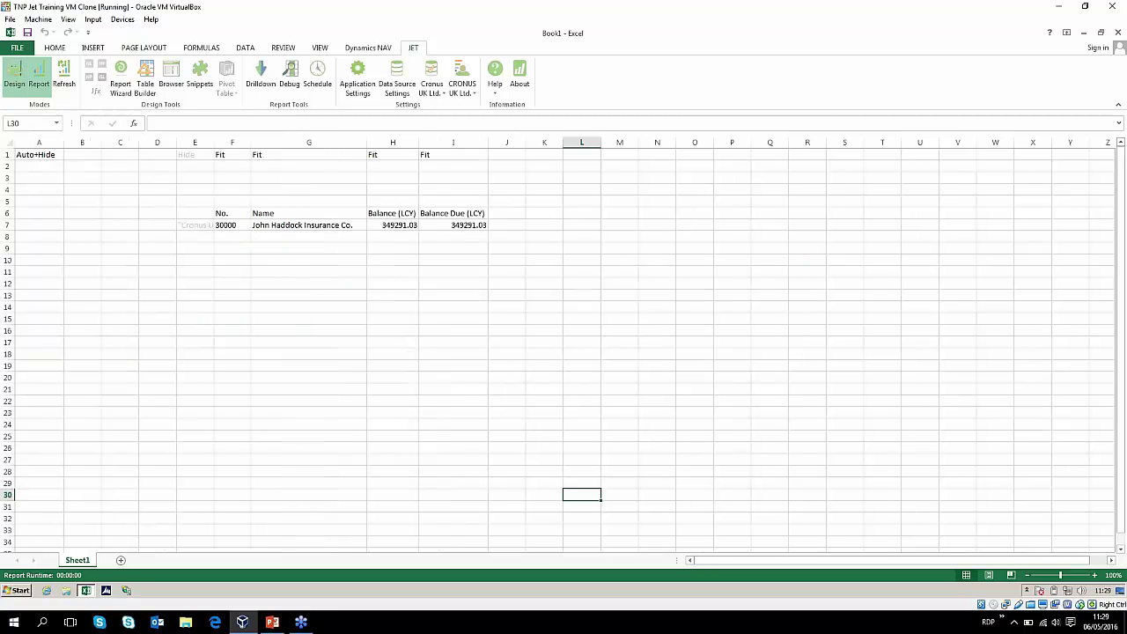
pyautogui.moveTo(71, 388); pyautogui.dragTo(53, 388)
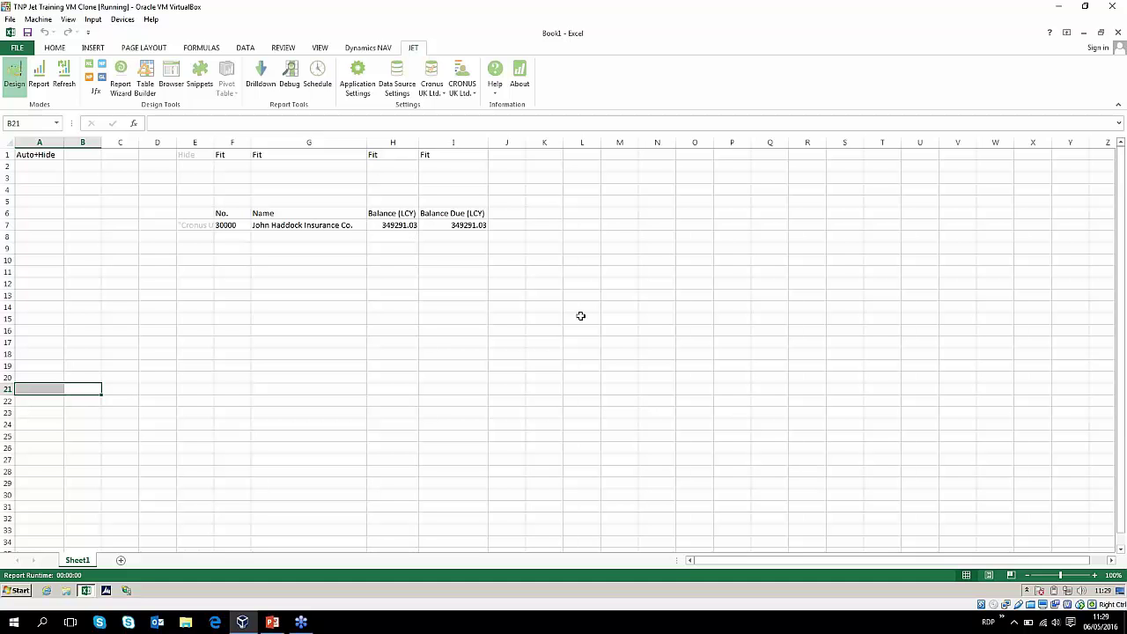
pyautogui.moveTo(233, 218); pyautogui.dragTo(476, 215)
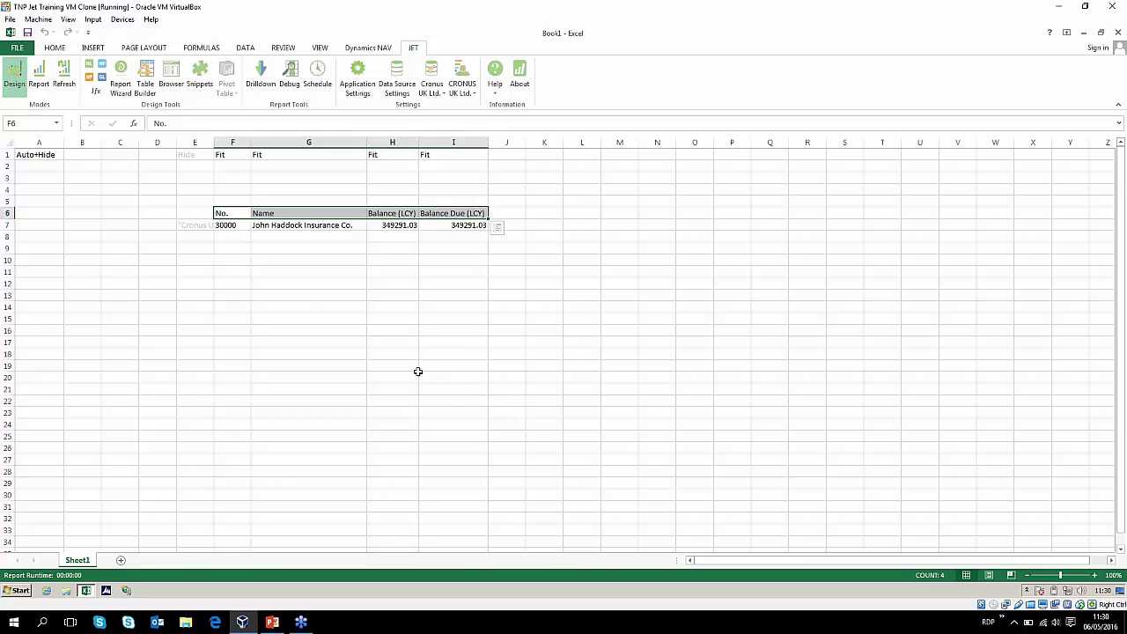
pyautogui.hotkey('ctrl', 'b')
pyautogui.click(58, 48)
pyautogui.click(163, 86)
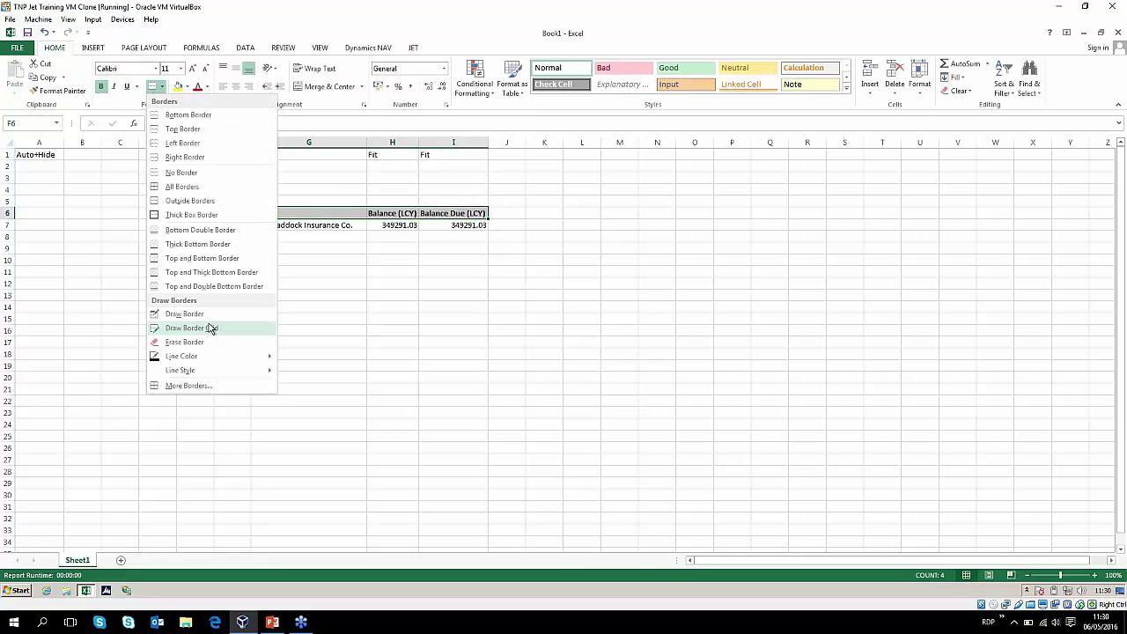
pyautogui.click(200, 230)
pyautogui.click(453, 320)
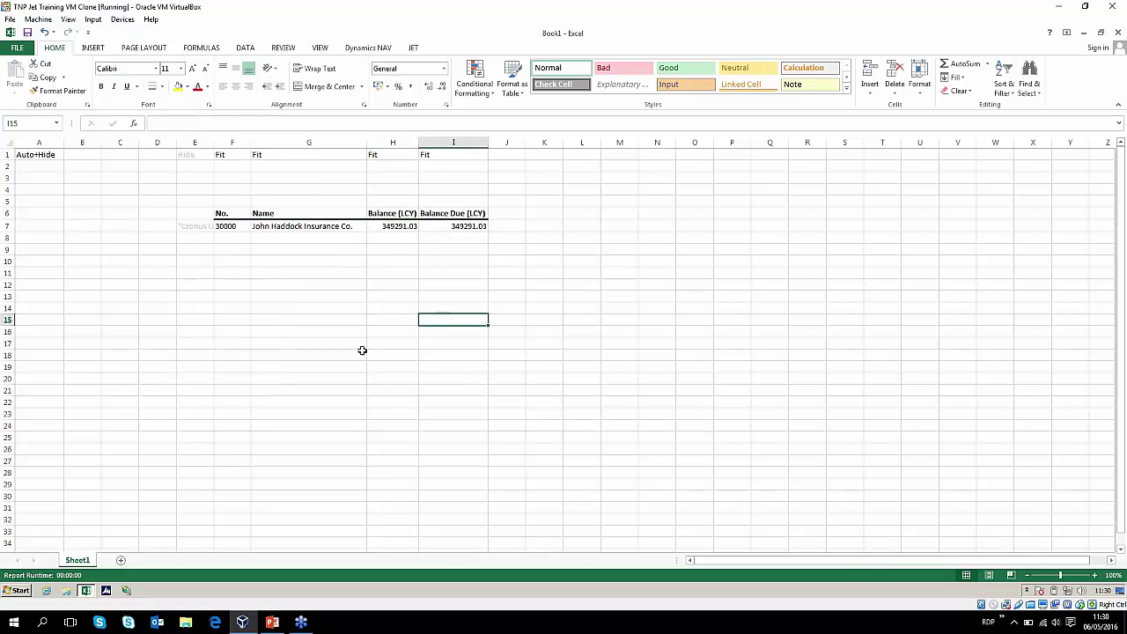
# - Format the balance cells H7:I7 as Number with two decimal places, a thousands separator and negative values in red with a minus sign
pyautogui.moveTo(399, 224); pyautogui.dragTo(451, 226)
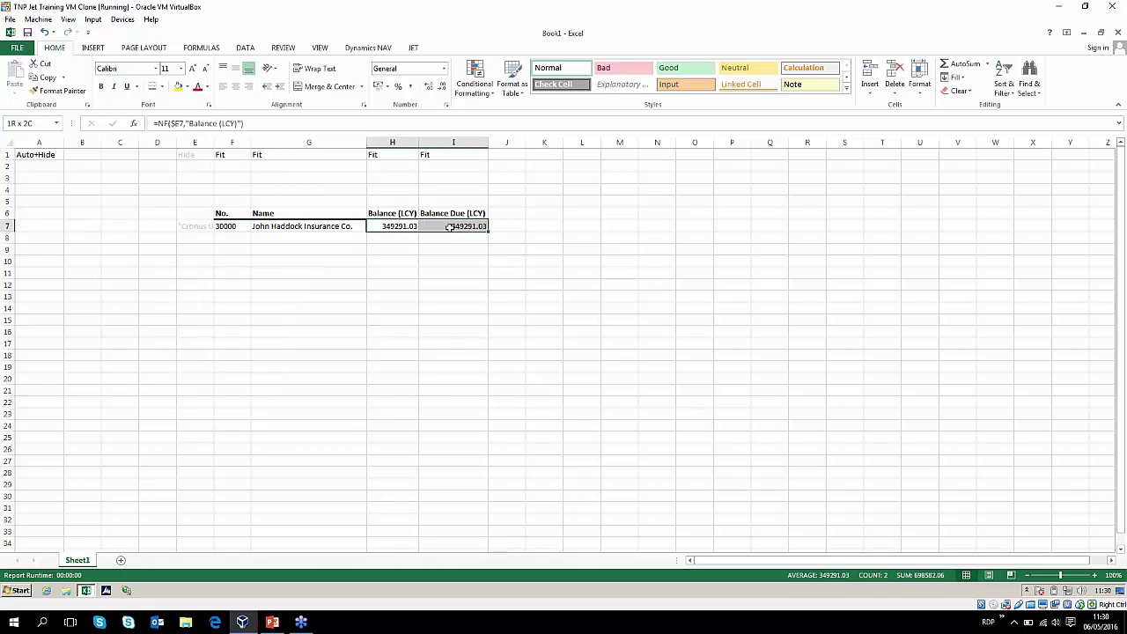
pyautogui.rightClick(450, 226)
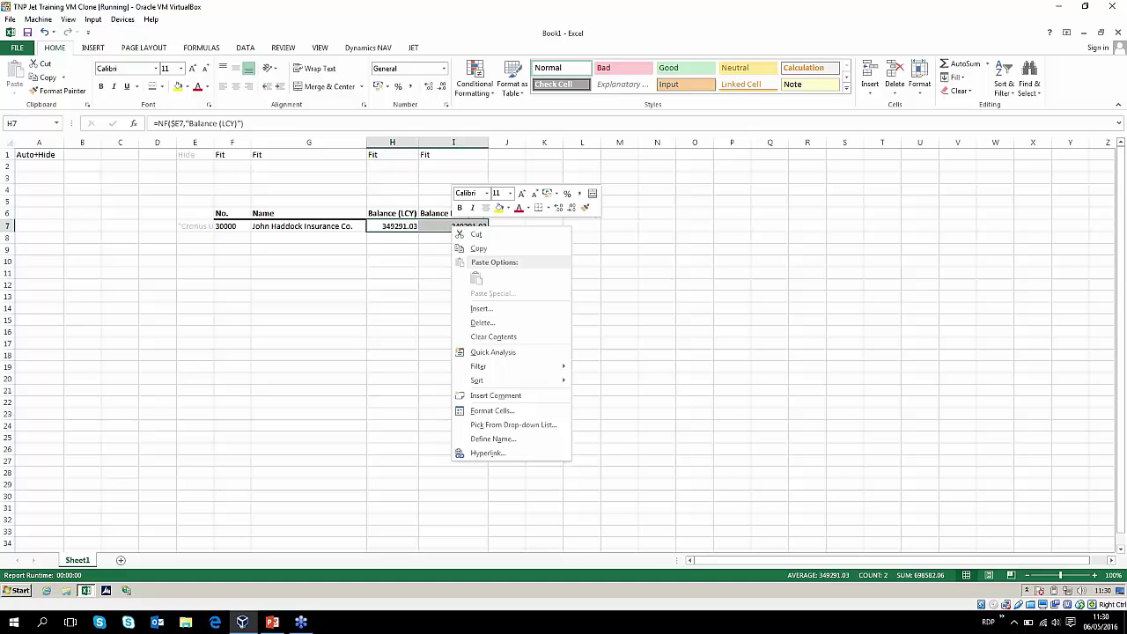
pyautogui.click(507, 411)
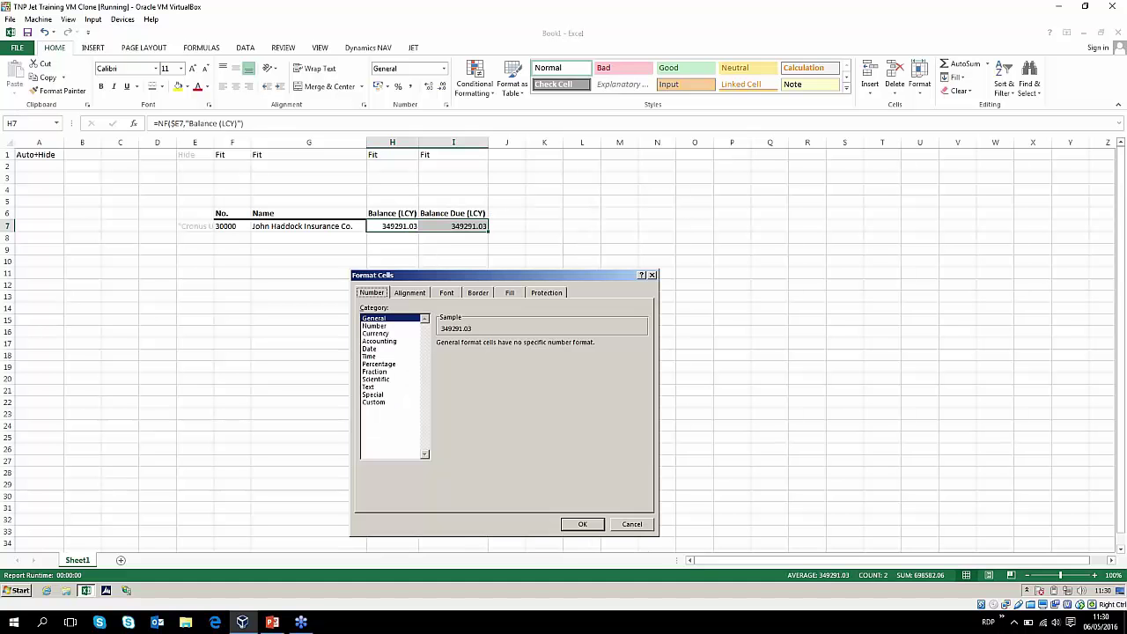
pyautogui.click(374, 333)
pyautogui.click(374, 326)
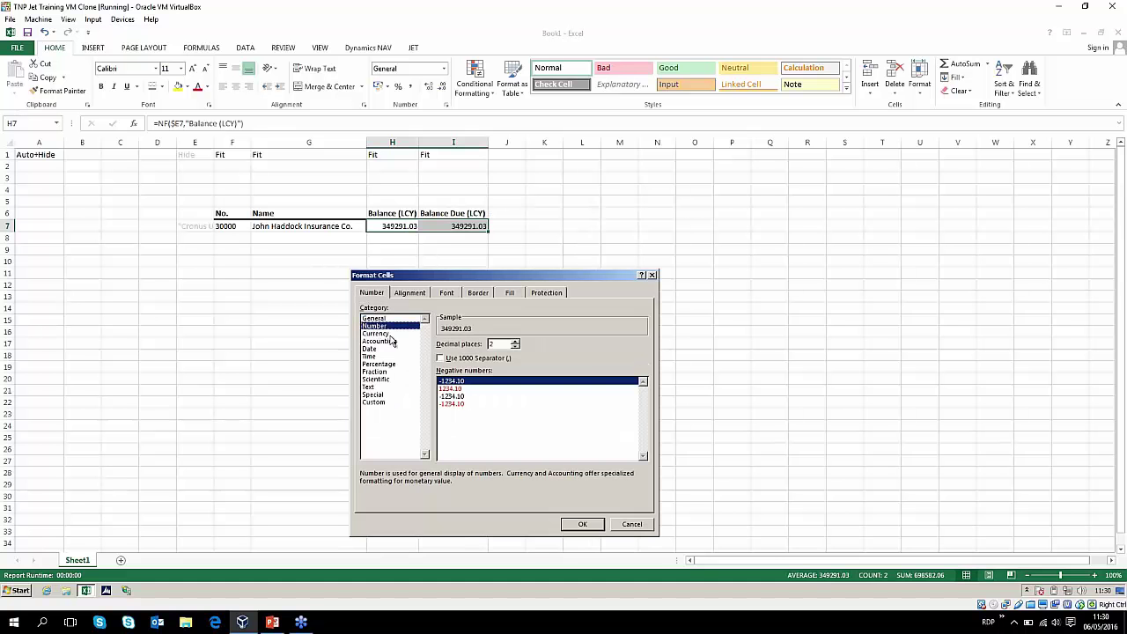
pyautogui.click(439, 359)
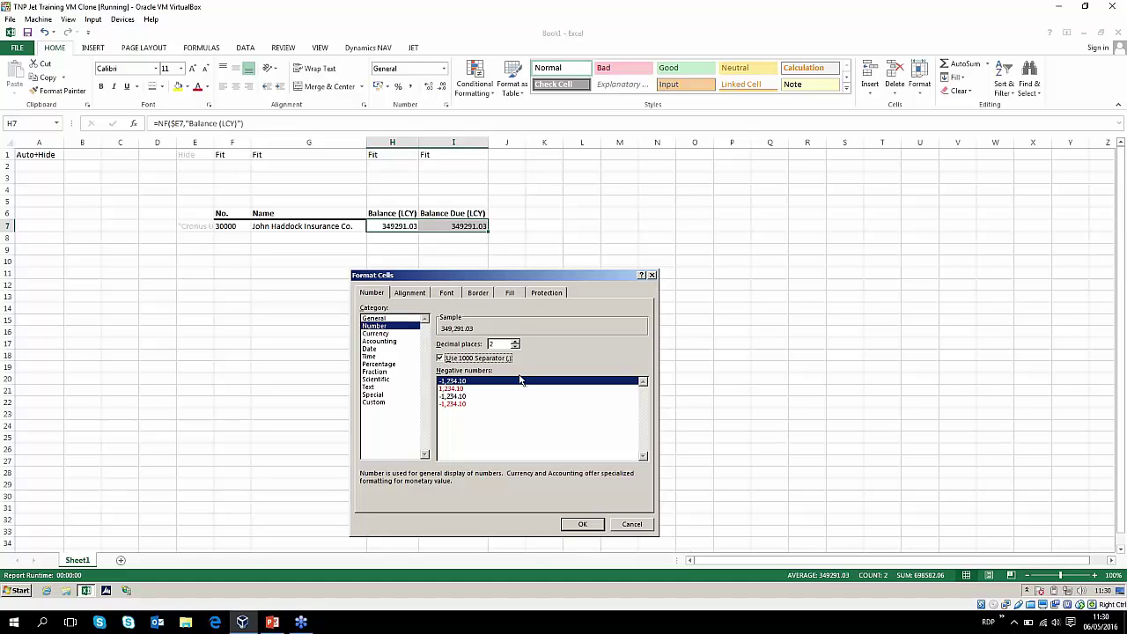
pyautogui.click(468, 405)
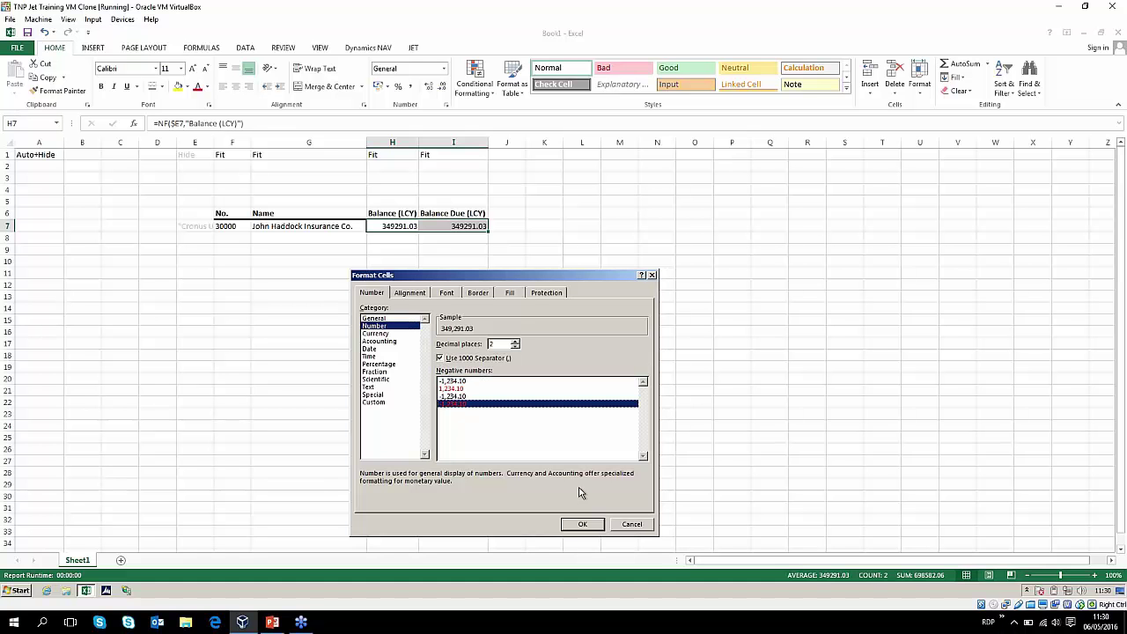
pyautogui.click(582, 524)
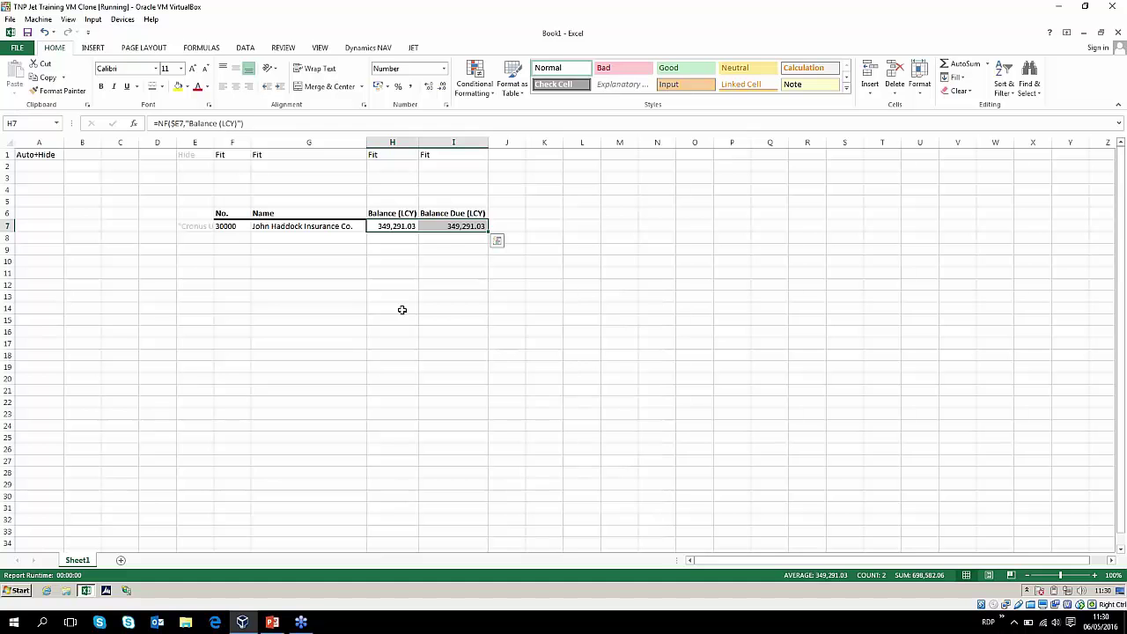
pyautogui.click(449, 308)
# - Apply a red-to-white color scale to the Balance Due (LCY) value in I7
pyautogui.click(463, 227)
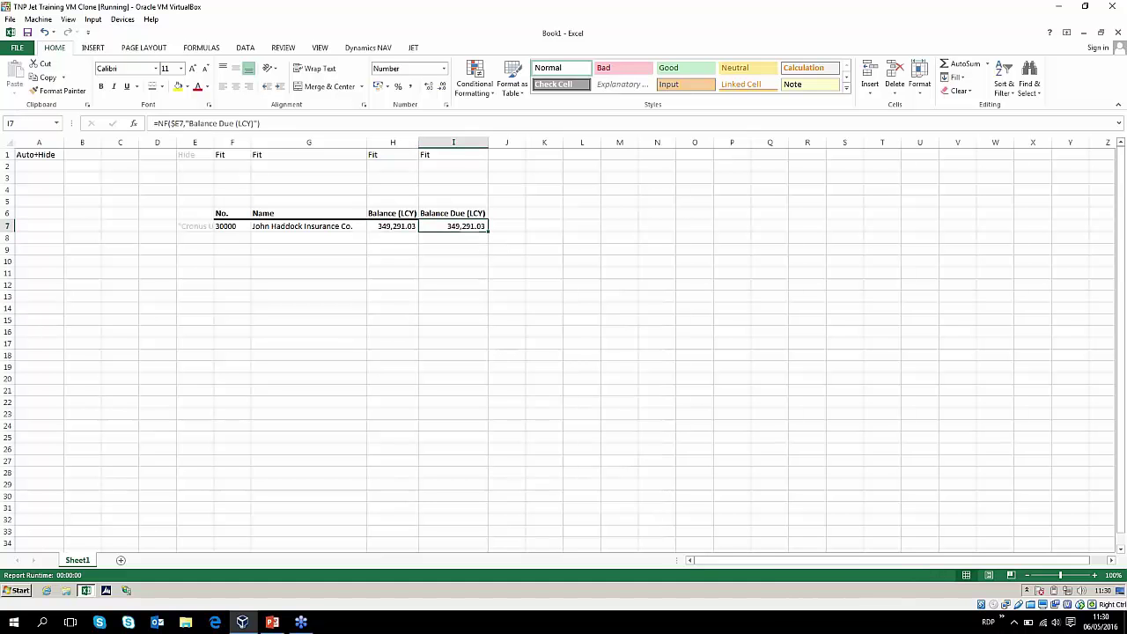
pyautogui.click(484, 88)
pyautogui.moveTo(545, 198)
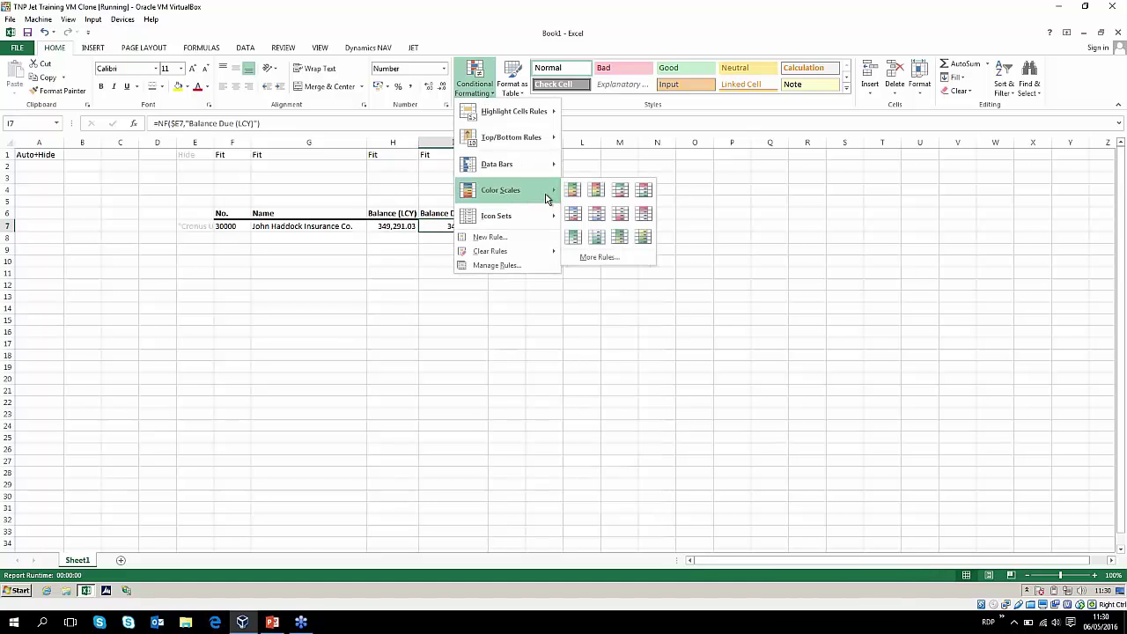
pyautogui.click(646, 216)
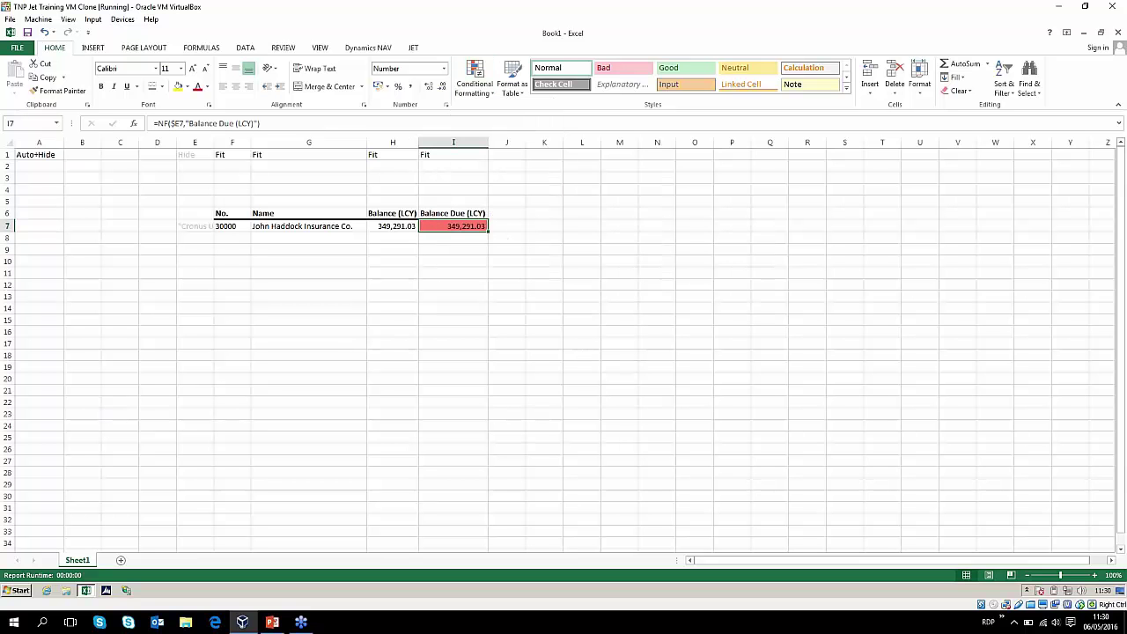
# - Run the report and look over the number formatting and color scale across the customer list
pyautogui.click(410, 48)
pyautogui.click(39, 75)
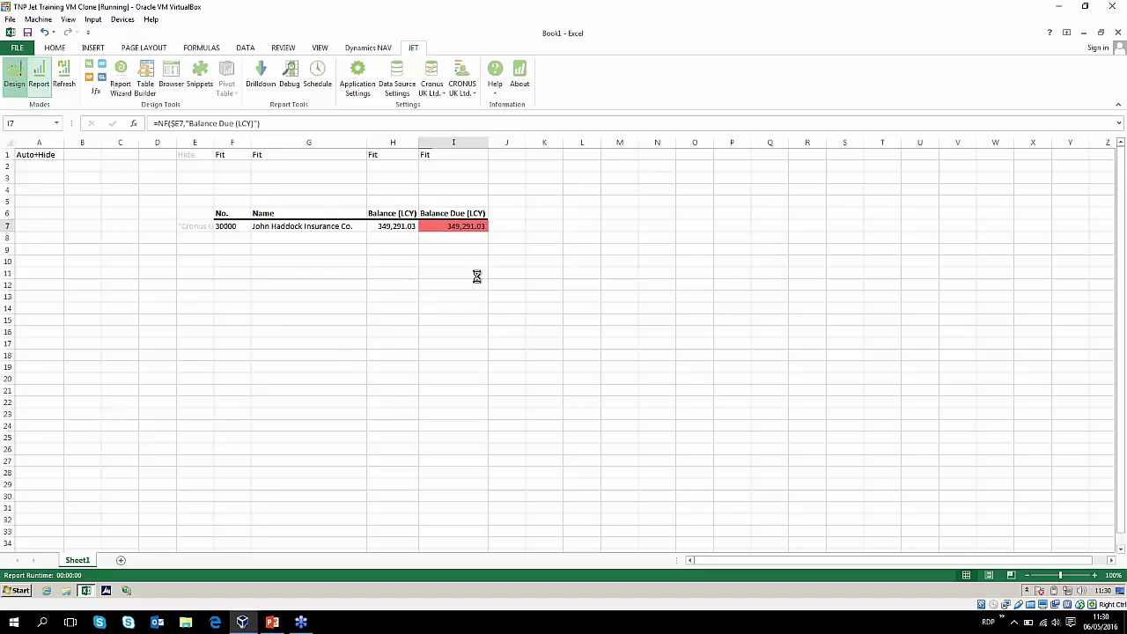
pyautogui.click(608, 318)
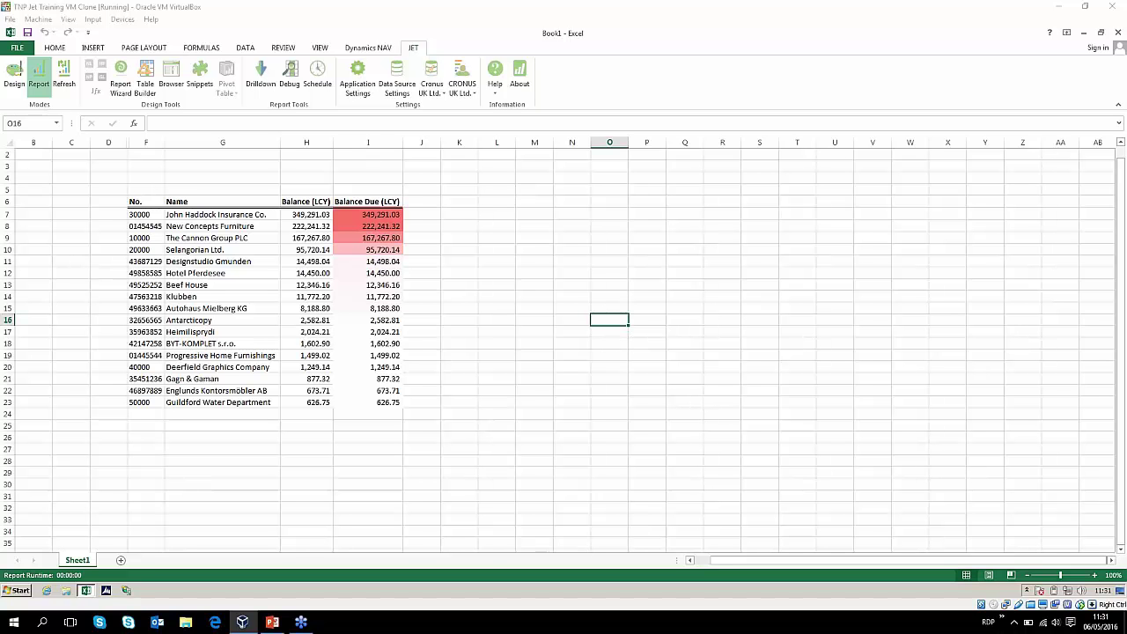
# - Start the Report Wizard for a new report and view the favorite tables offered, keeping Cust. Ledger Entry selected
pyautogui.click(125, 85)
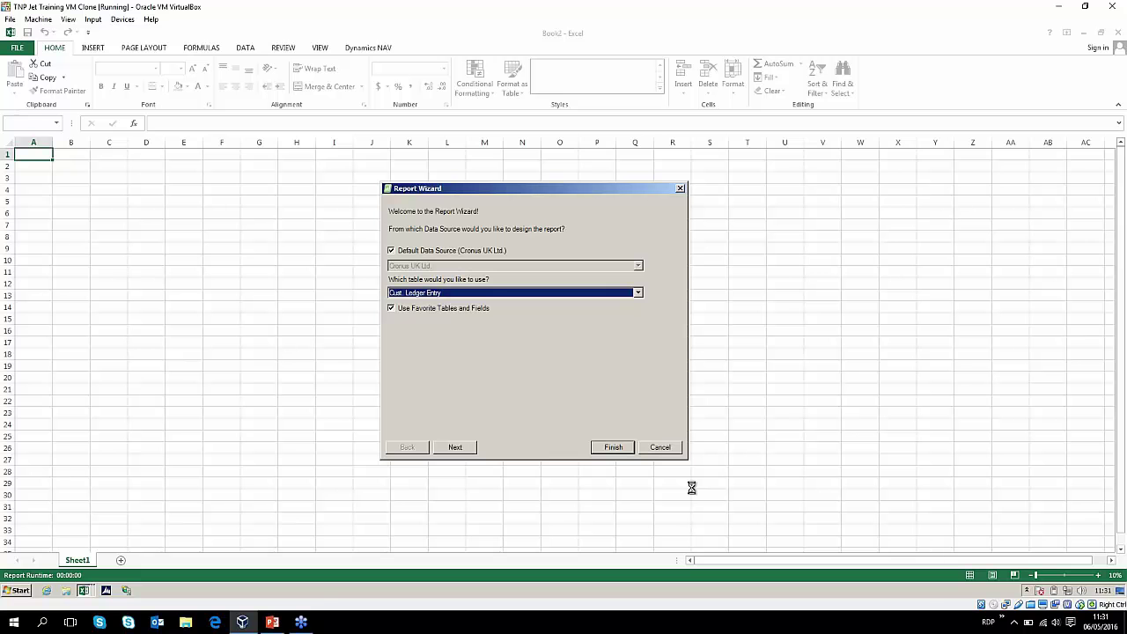
pyautogui.click(638, 294)
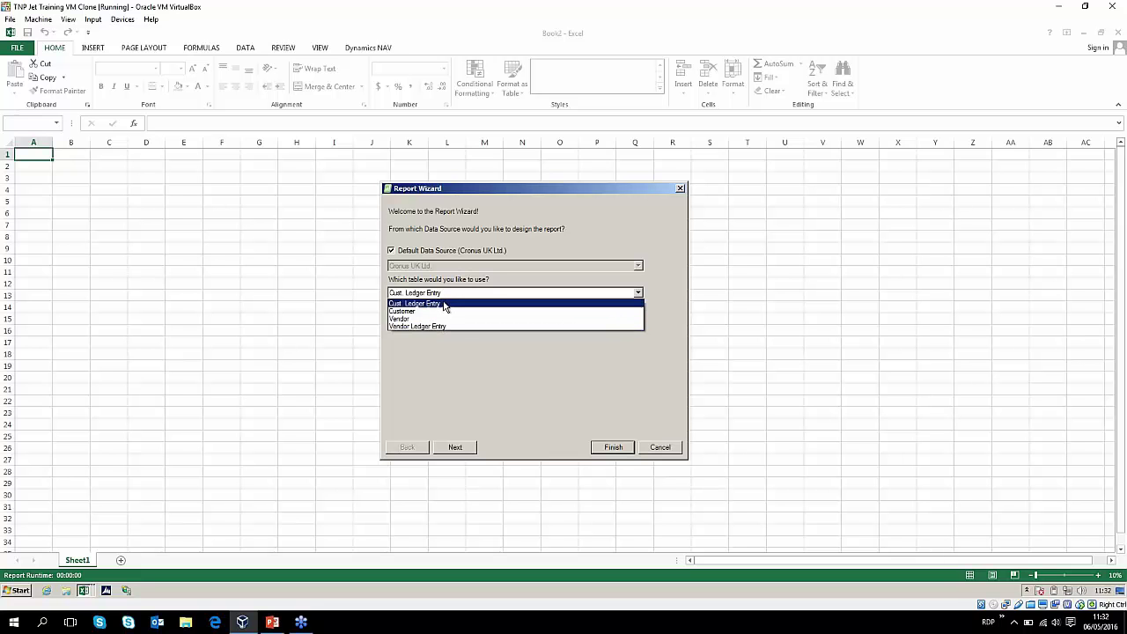
pyautogui.click(459, 377)
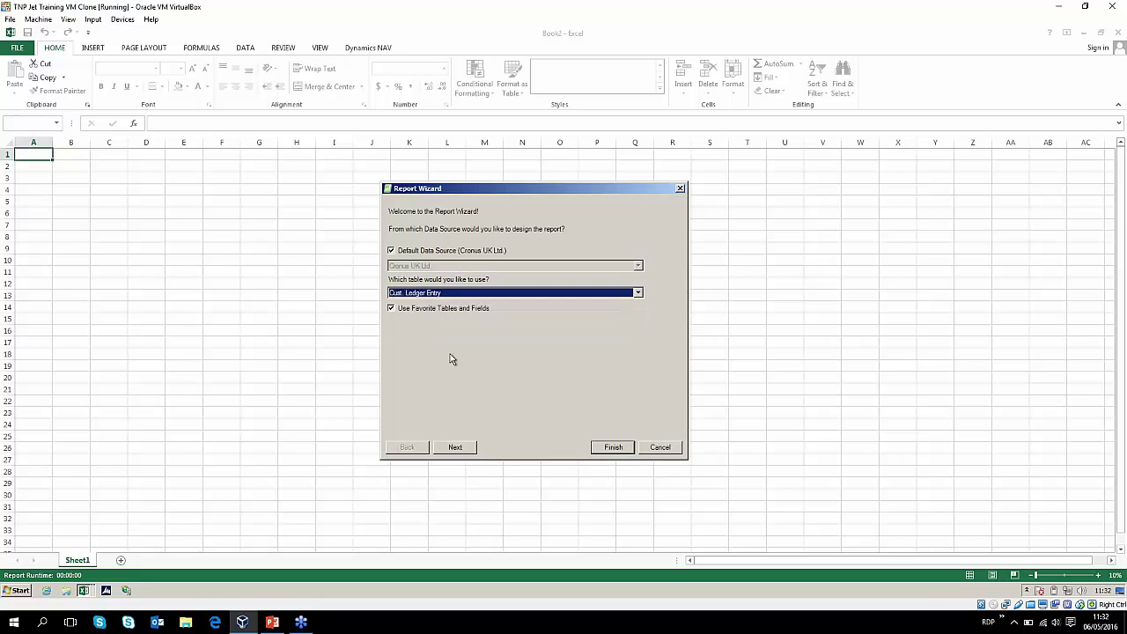
# - Browse the full table list with Use Favorite Tables and Fields turned off, and re-enable that option
pyautogui.click(391, 309)
pyautogui.click(450, 295)
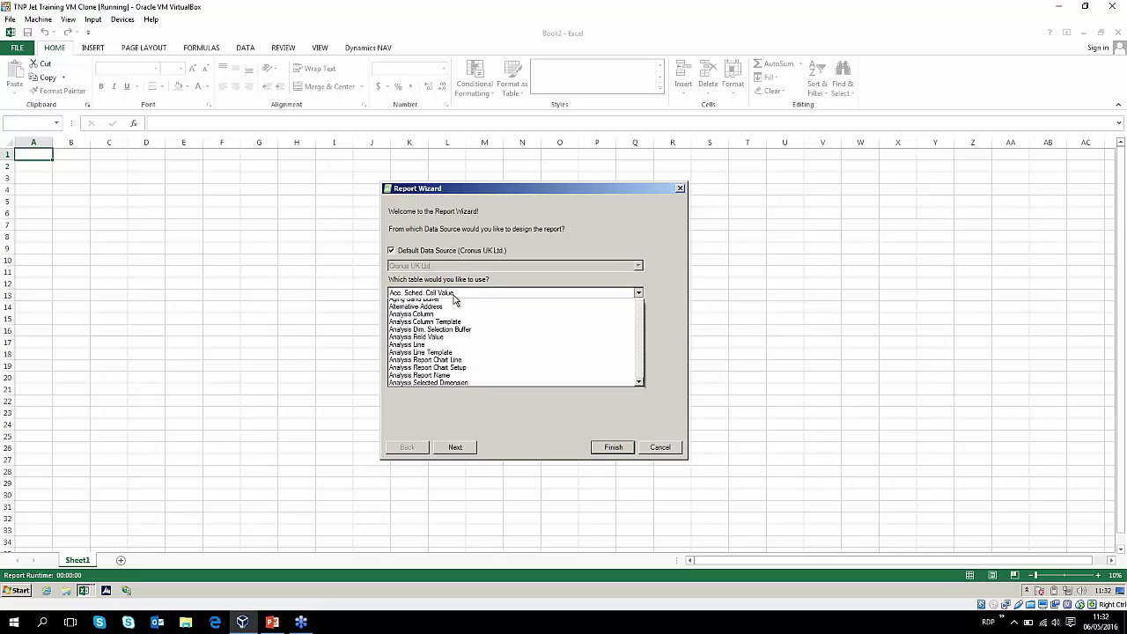
pyautogui.scroll(-8, 489, 387)
pyautogui.scroll(-10, 489, 394)
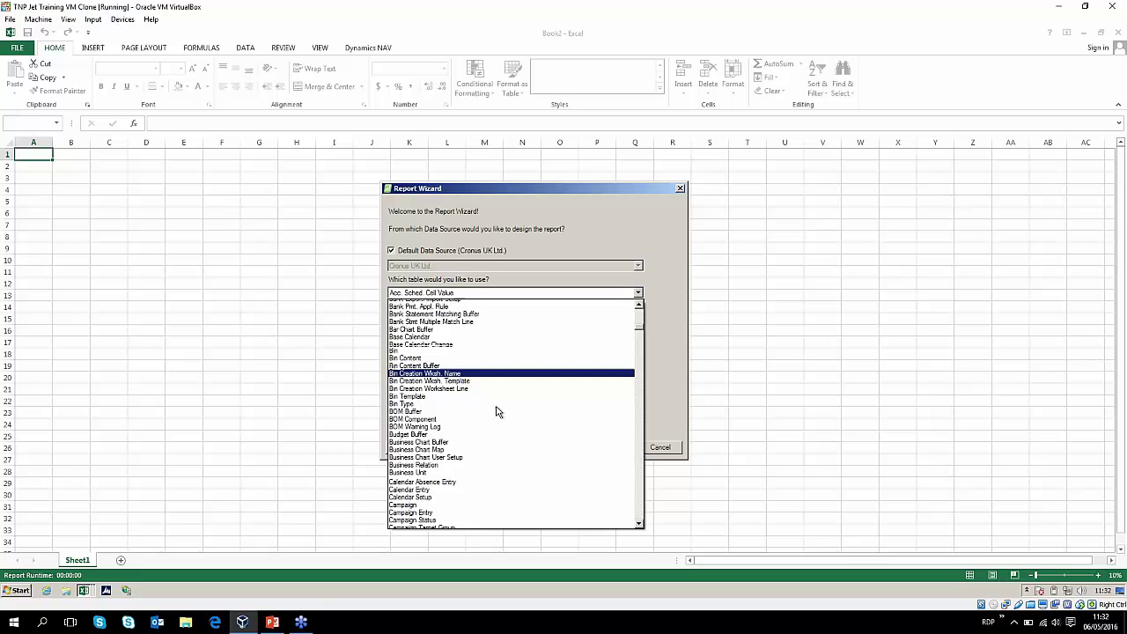
pyautogui.click(672, 360)
pyautogui.click(424, 313)
# - Choose the Customer table as the report's source and proceed to the field selection
pyautogui.click(442, 292)
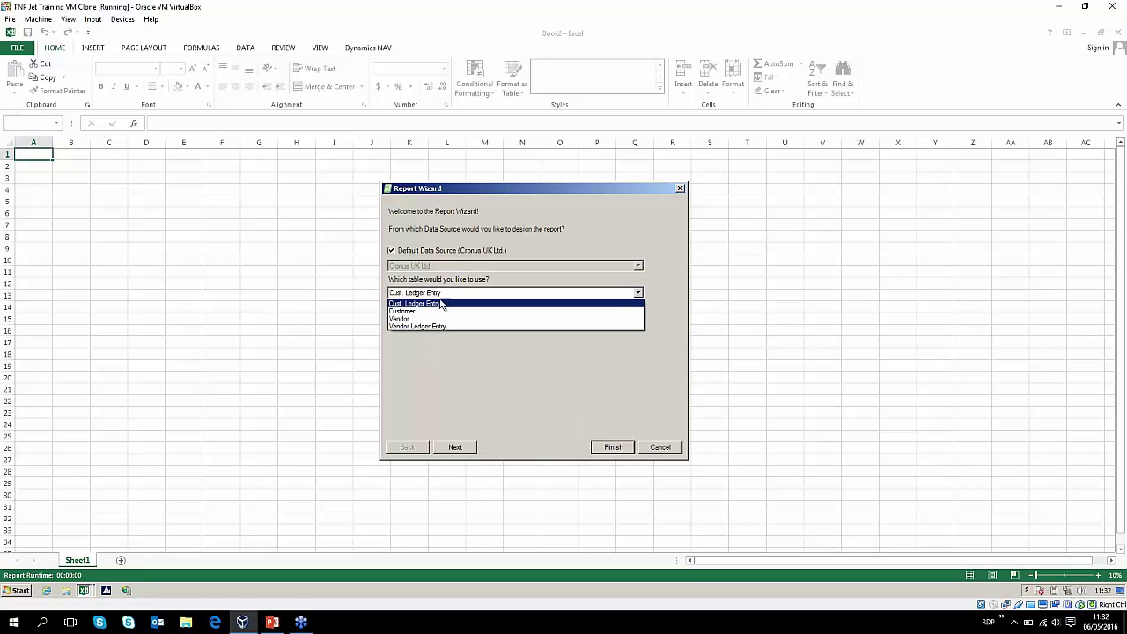
pyautogui.click(432, 321)
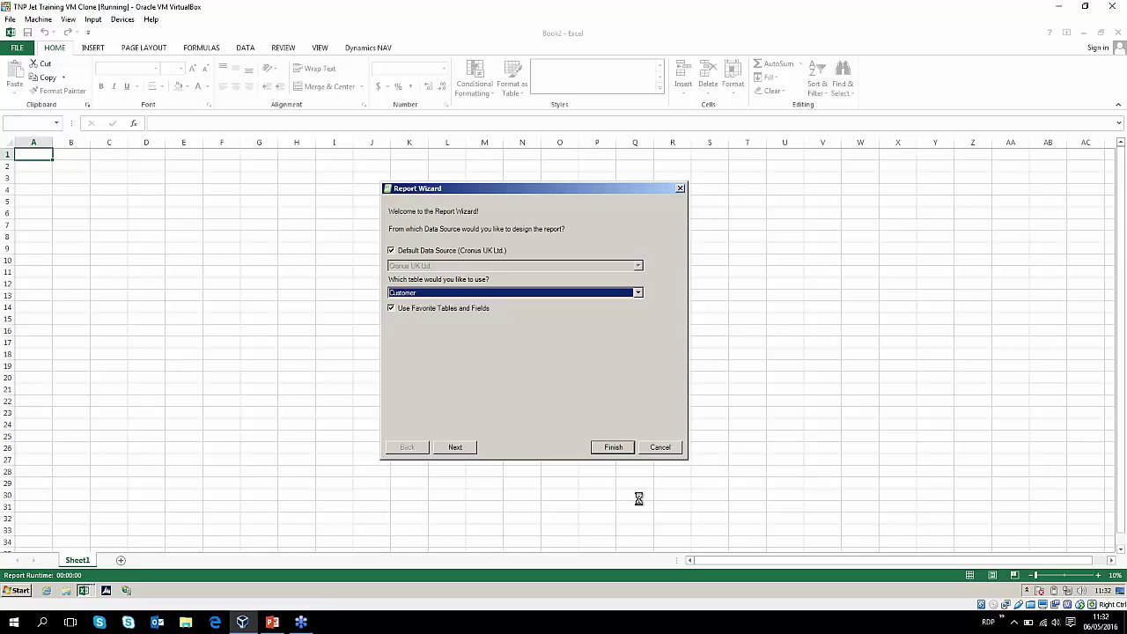
pyautogui.click(451, 451)
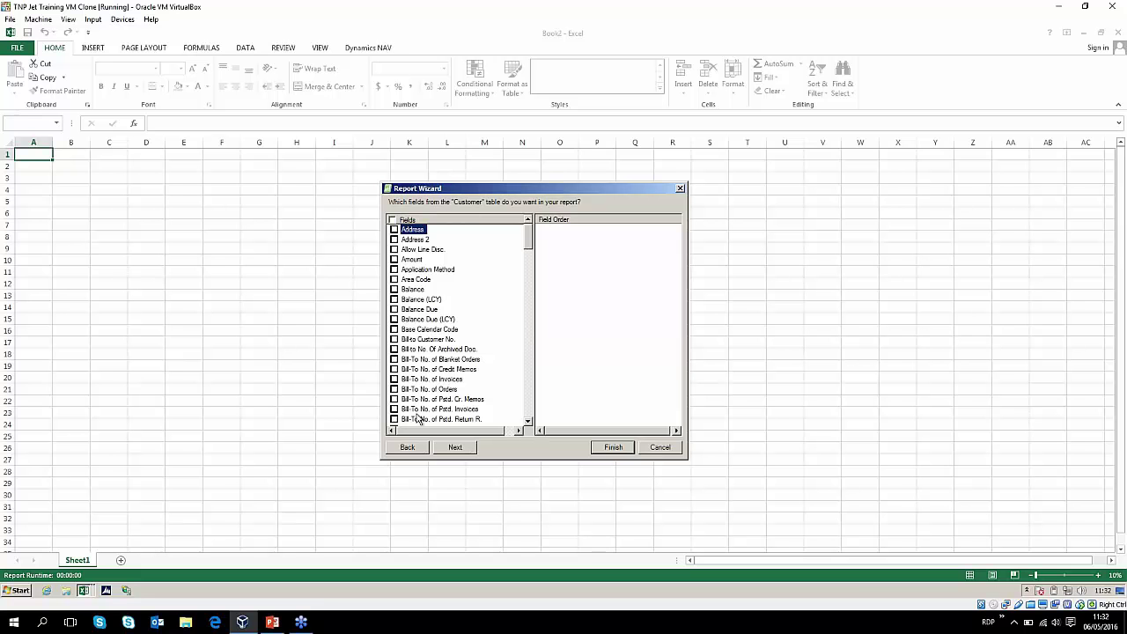
# - Include the Customer fields No., Name, Balance (LCY) and Balance Due (LCY) in the report
pyautogui.scroll(-12, 421, 378)
pyautogui.scroll(-4, 420, 377)
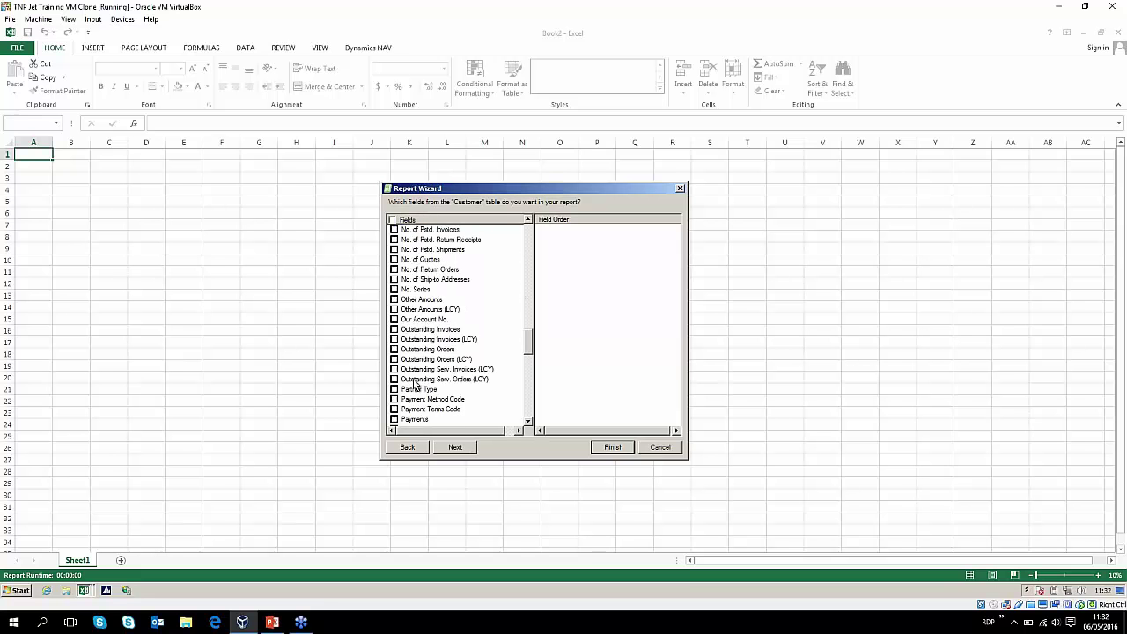
pyautogui.click(394, 409)
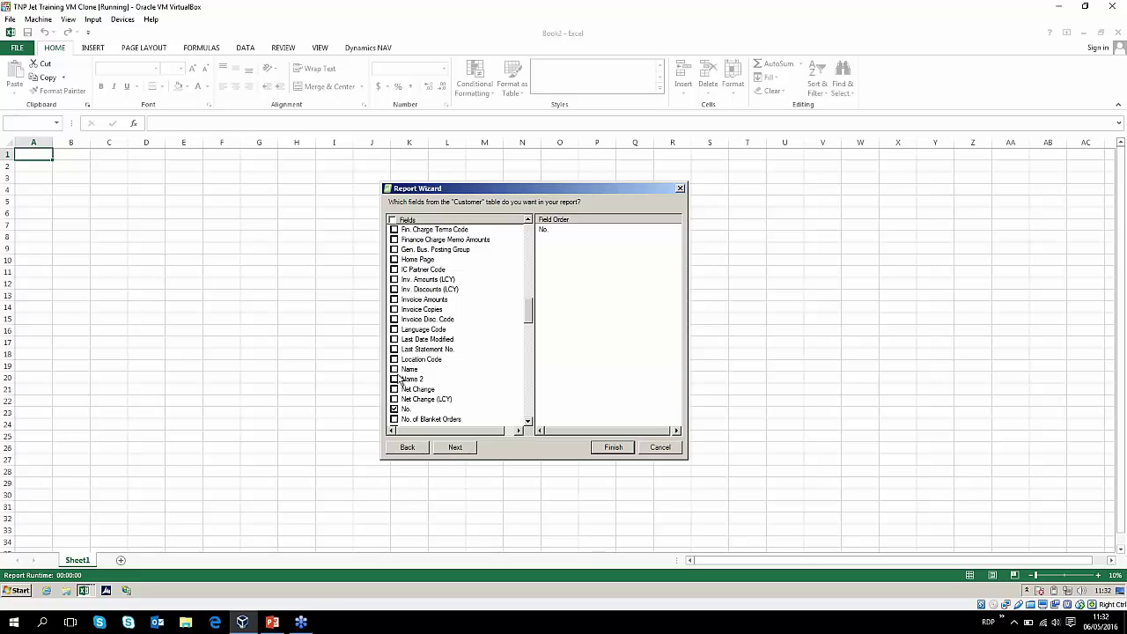
pyautogui.click(395, 369)
pyautogui.scroll(12, 417, 381)
pyautogui.scroll(3, 417, 382)
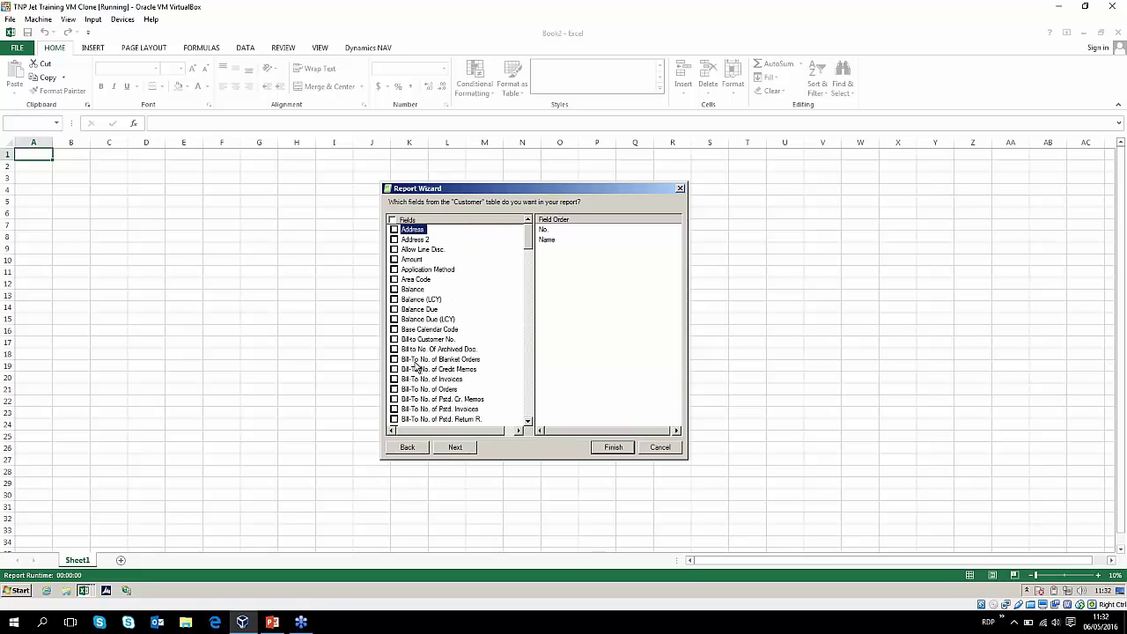
pyautogui.click(394, 299)
pyautogui.click(394, 319)
# - Add the Salesperson Code field and move it between Name and Balance (LCY) in the field order
pyautogui.scroll(-20, 438, 360)
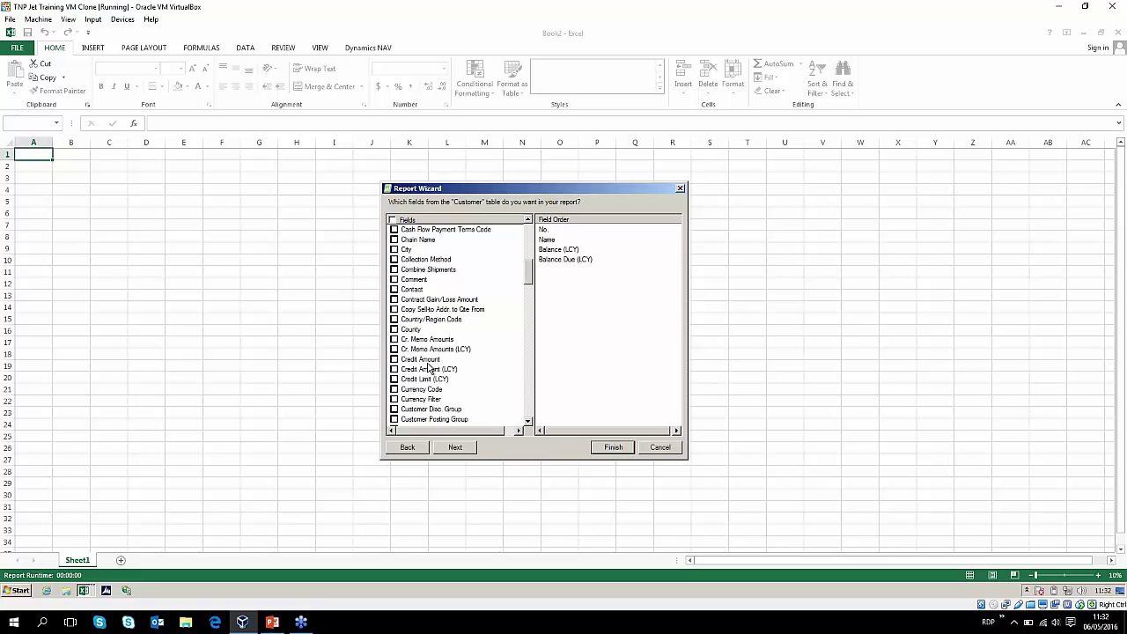
pyautogui.scroll(-20, 427, 370)
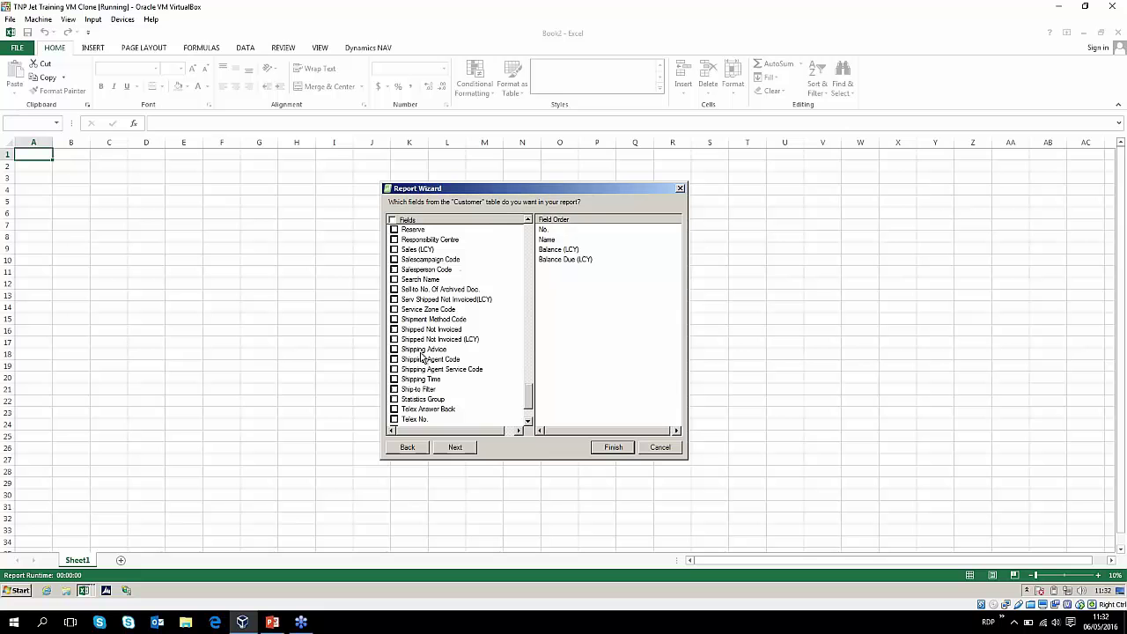
pyautogui.click(394, 269)
pyautogui.click(552, 271)
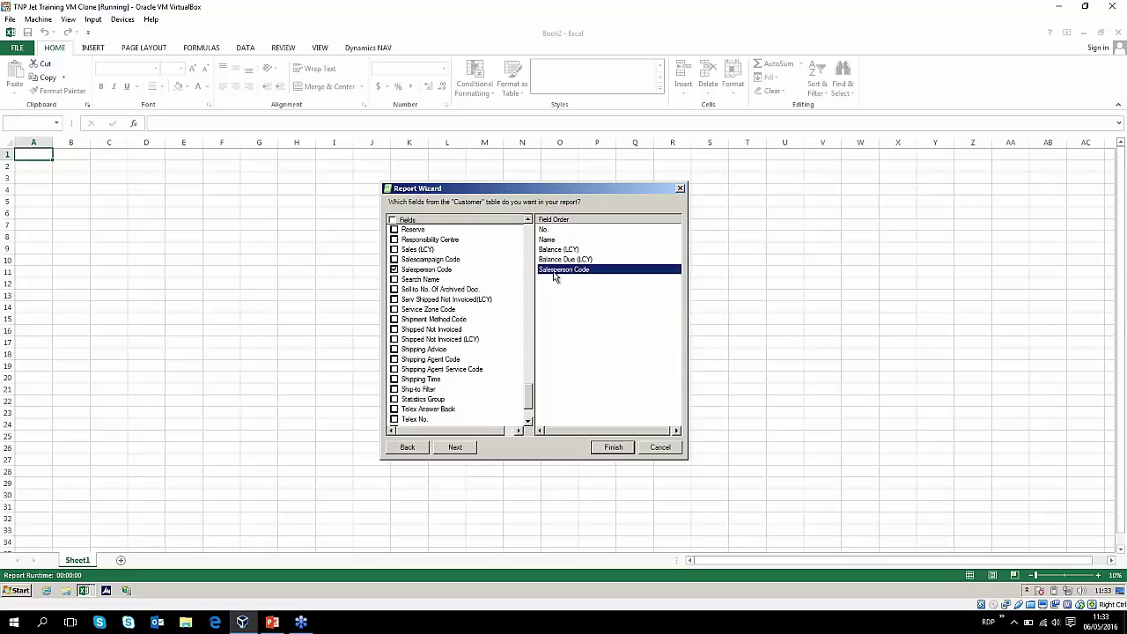
pyautogui.moveTo(551, 252); pyautogui.dragTo(551, 250)
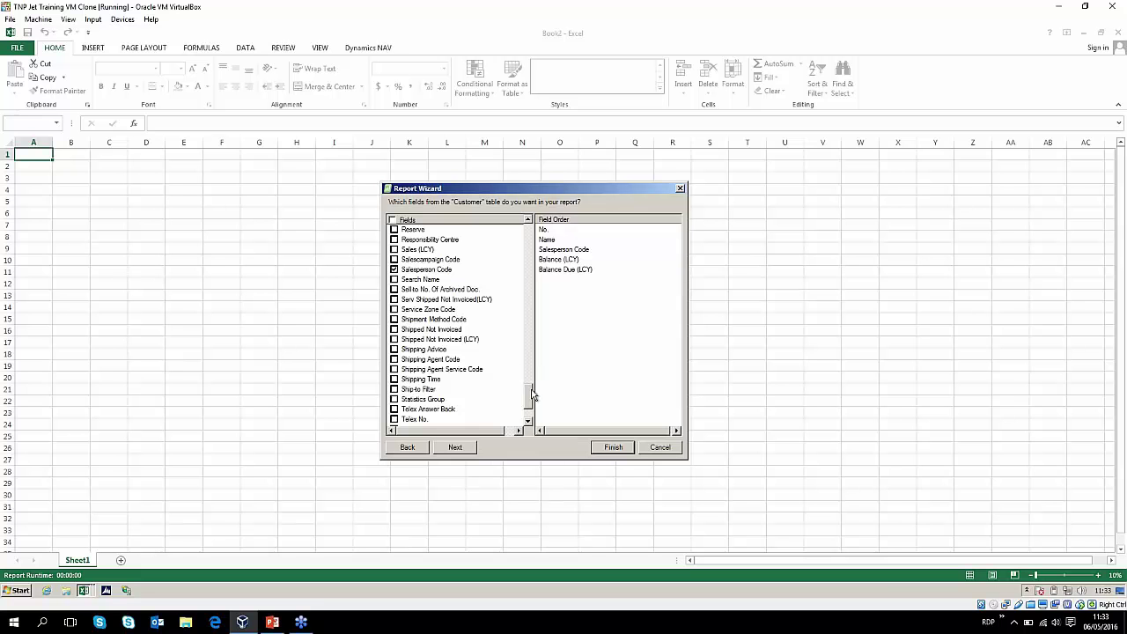
pyautogui.scroll(20, 519, 335)
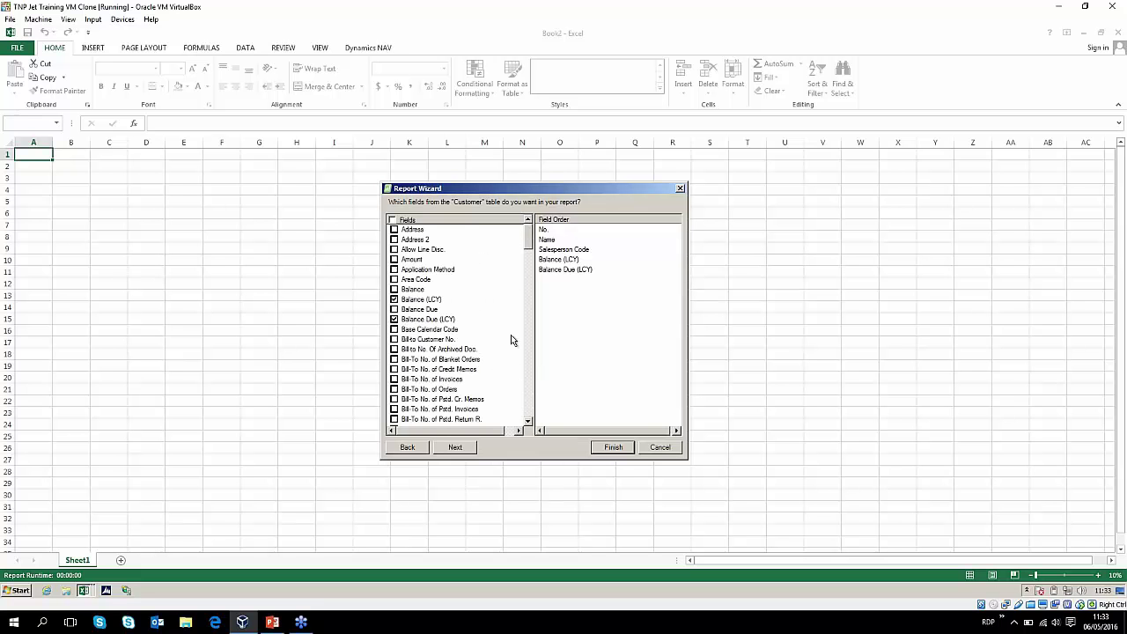
# - Proceed to the grouping options, check the available Group by fields and leave the report ungrouped
pyautogui.click(454, 447)
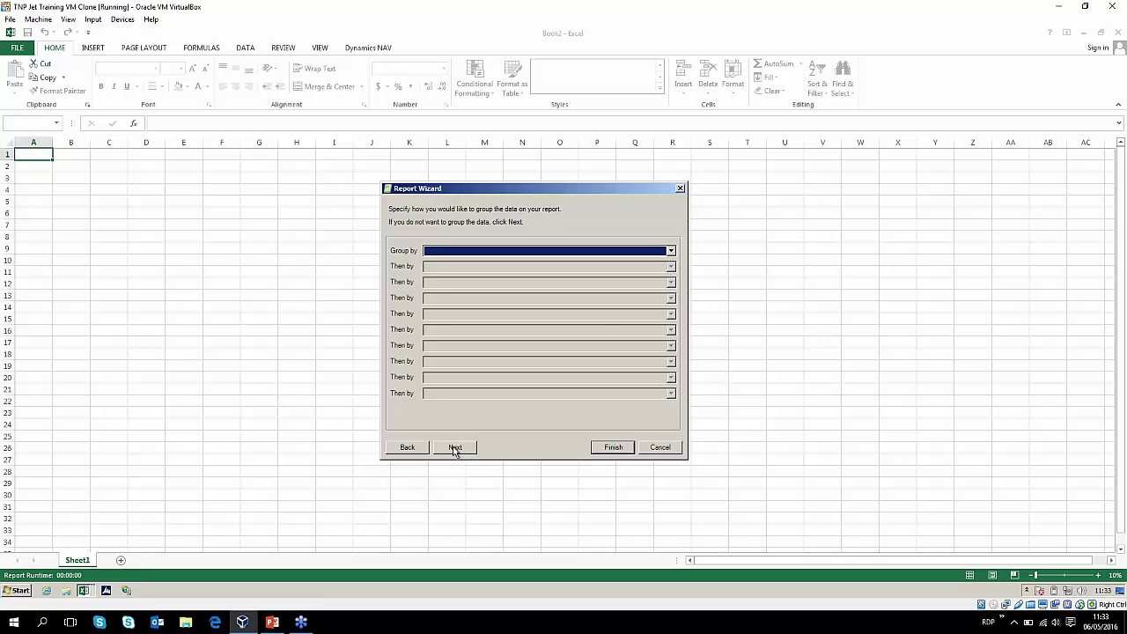
pyautogui.click(670, 251)
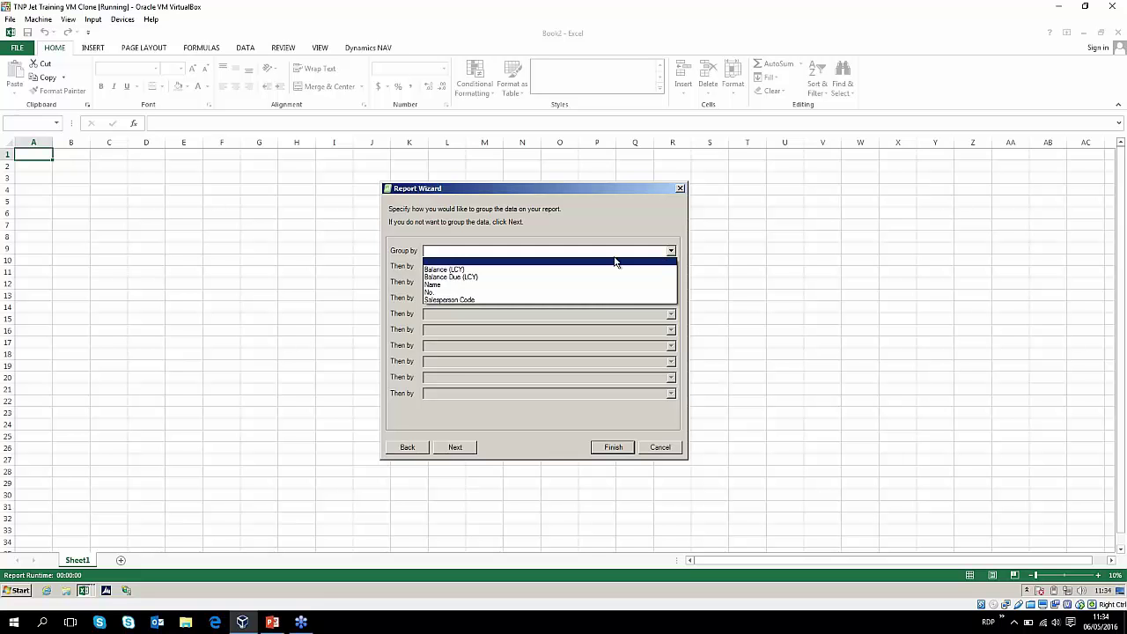
pyautogui.click(446, 261)
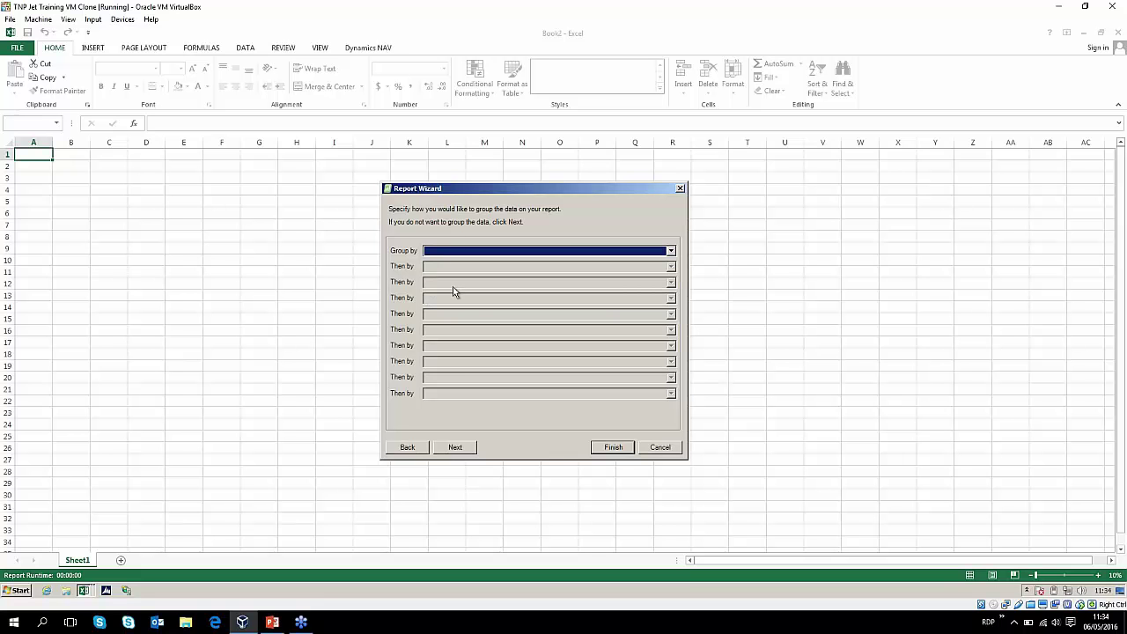
pyautogui.click(450, 450)
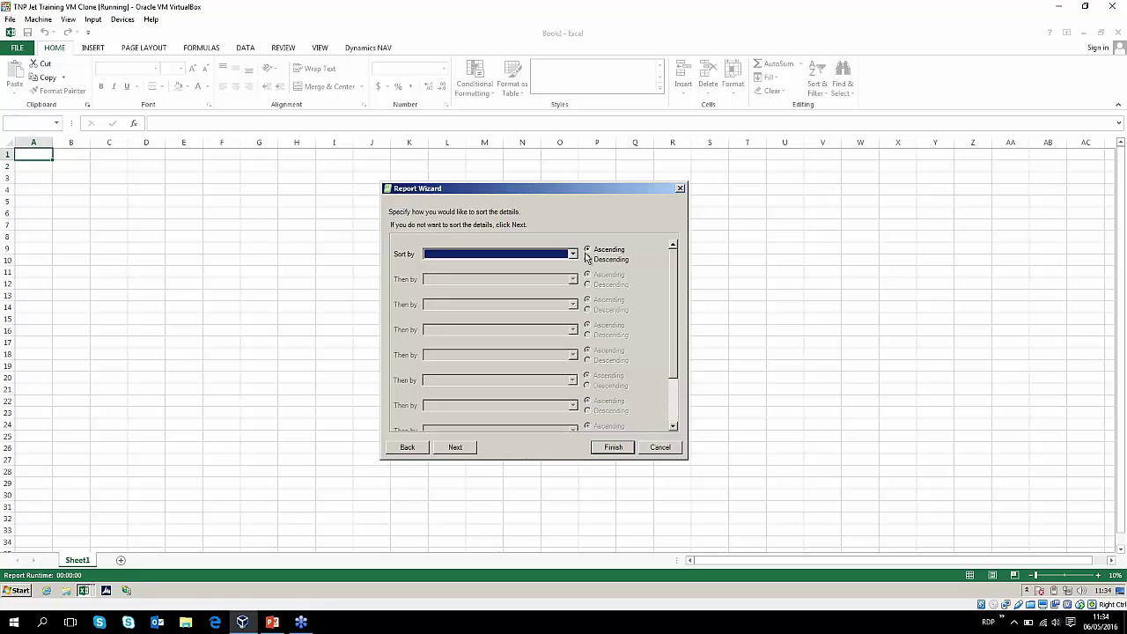
# - Sort the details by Balance Due (LCY) in descending order and proceed to the totals selection
pyautogui.click(572, 254)
pyautogui.click(479, 280)
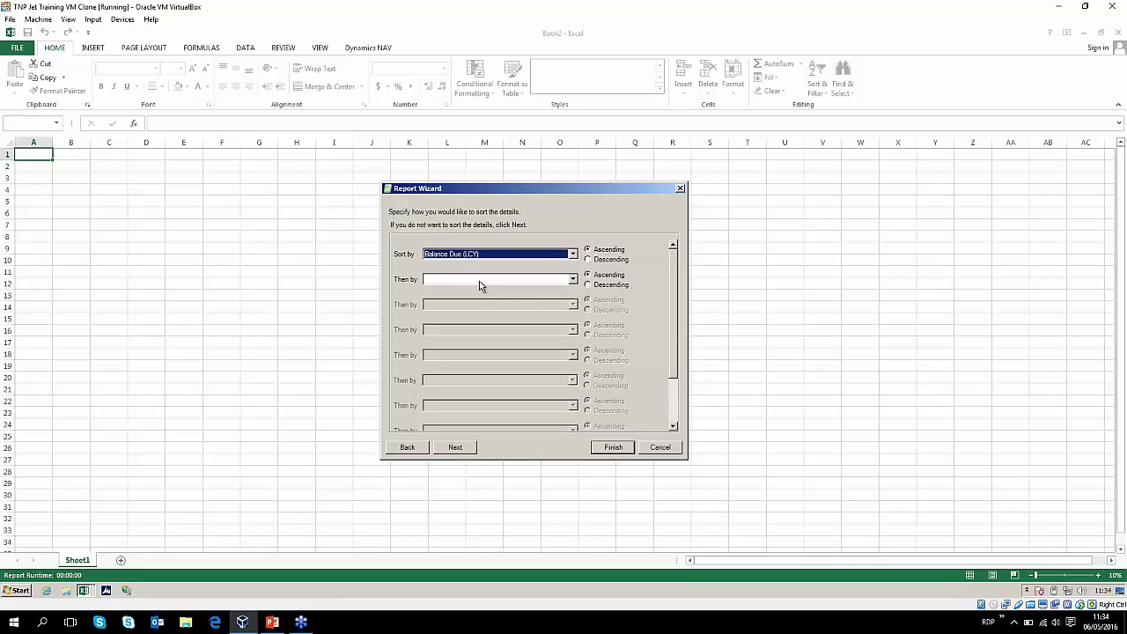
pyautogui.click(587, 259)
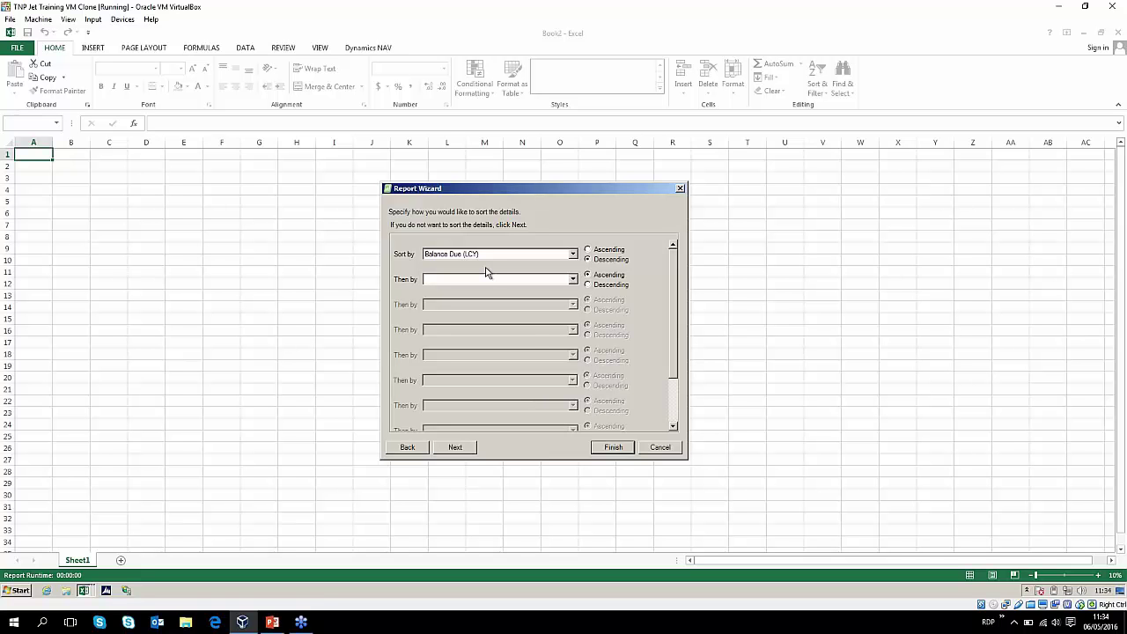
pyautogui.click(471, 448)
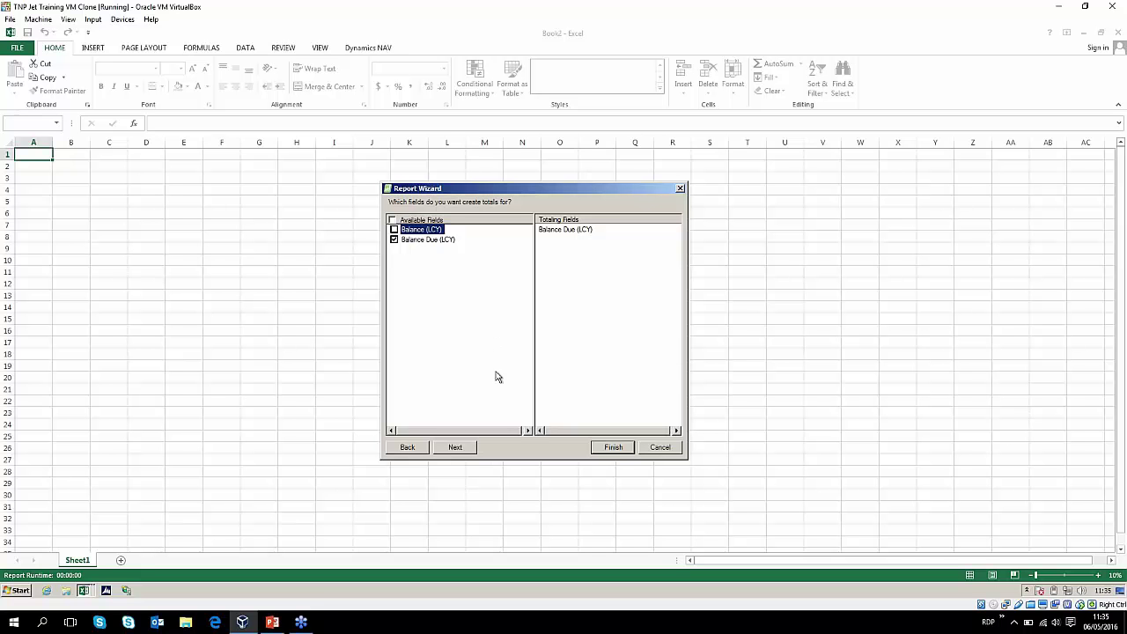
# - Proceed to the filter options and add a Balance (LCY) filter with value <>0 that is not set at report run time
pyautogui.click(455, 448)
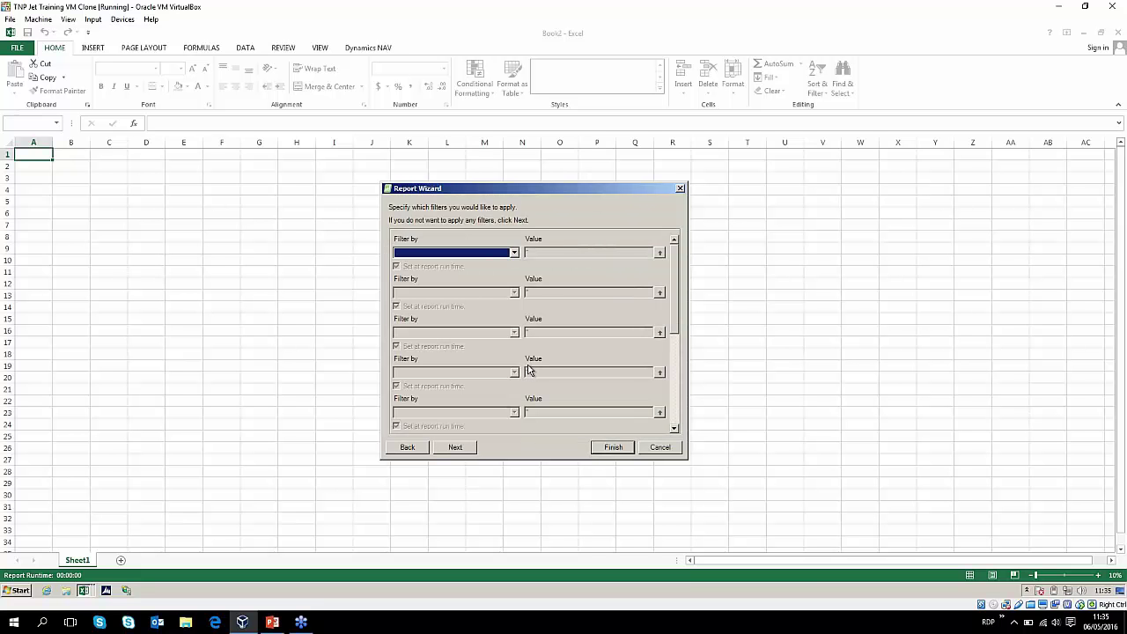
pyautogui.click(513, 253)
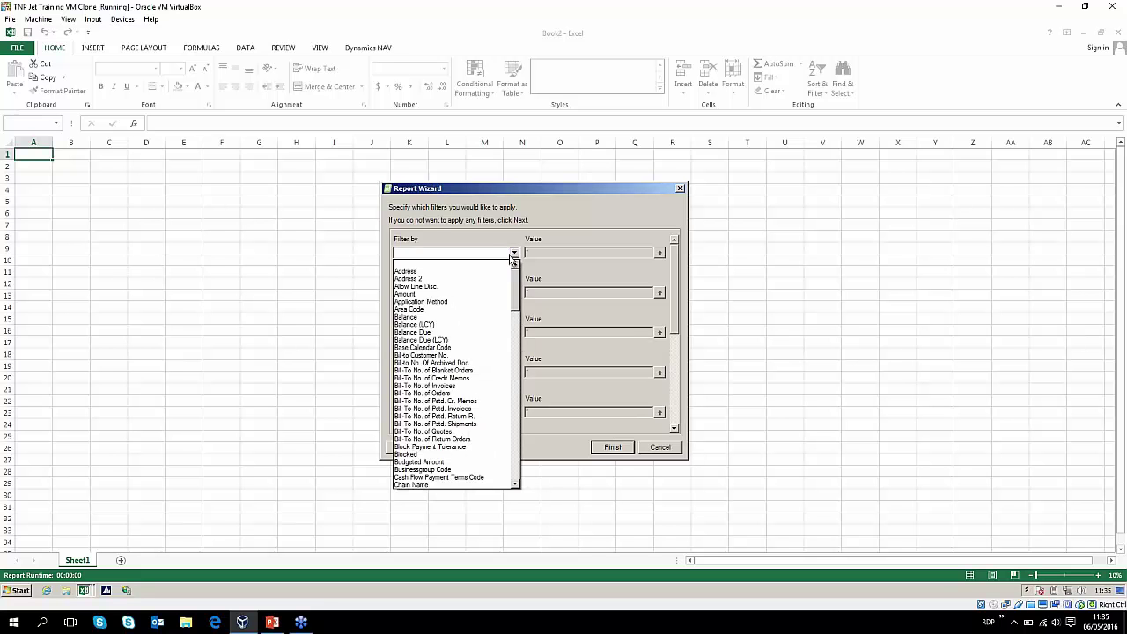
pyautogui.click(435, 325)
pyautogui.press('Tab')
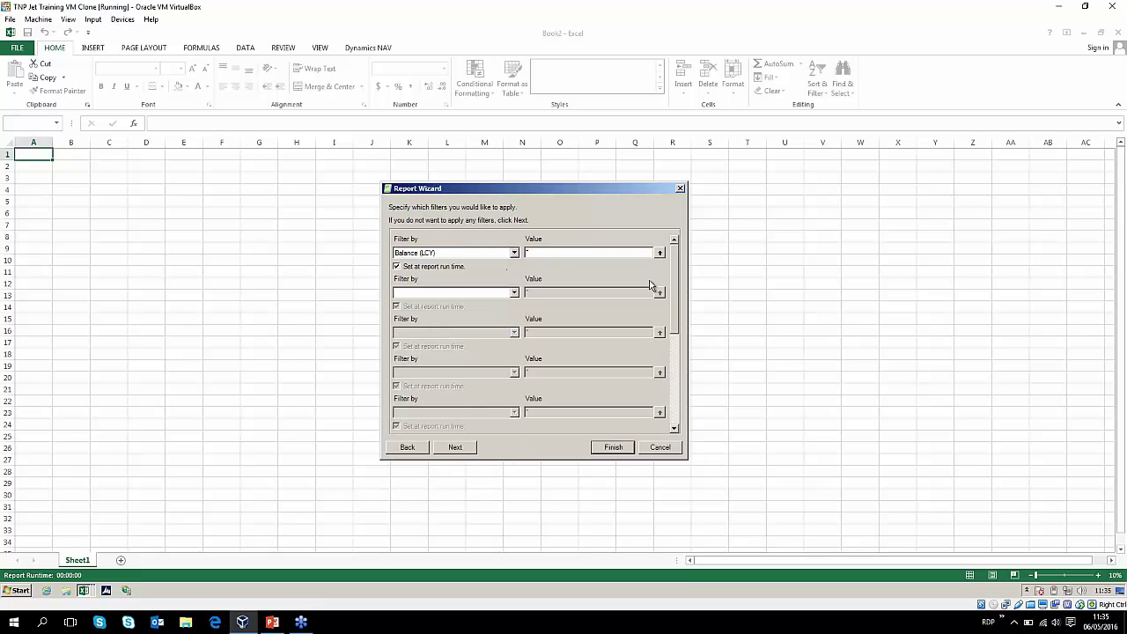
pyautogui.write('<>0')
pyautogui.click(396, 267)
# - Add a second filter on the No. field, keeping its value set at report run time
pyautogui.click(514, 294)
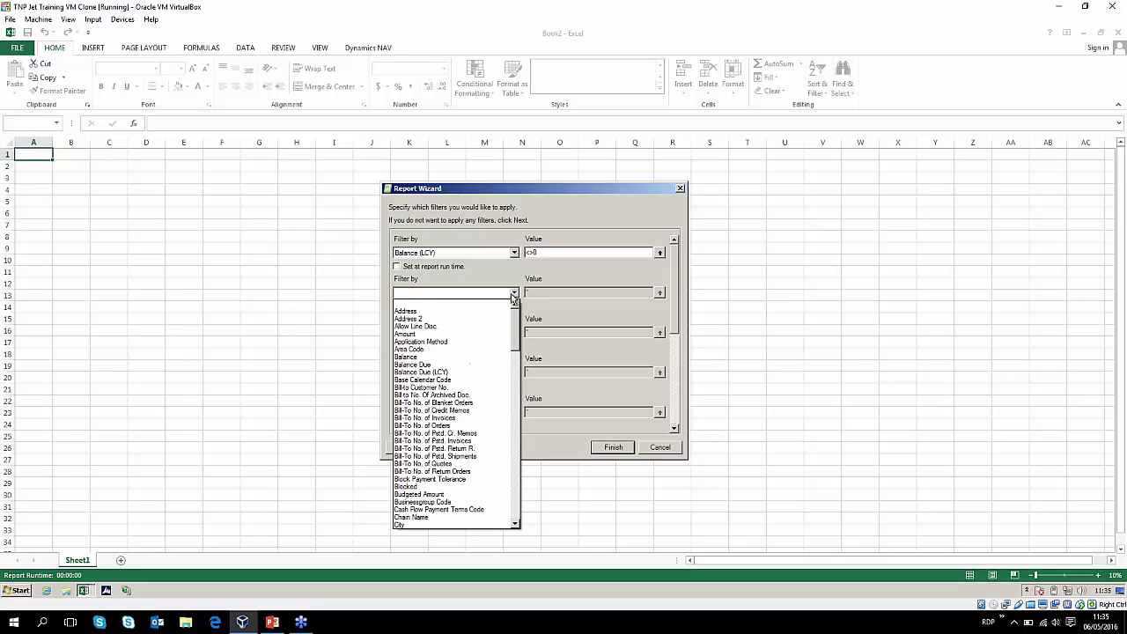
pyautogui.scroll(-10, 431, 383)
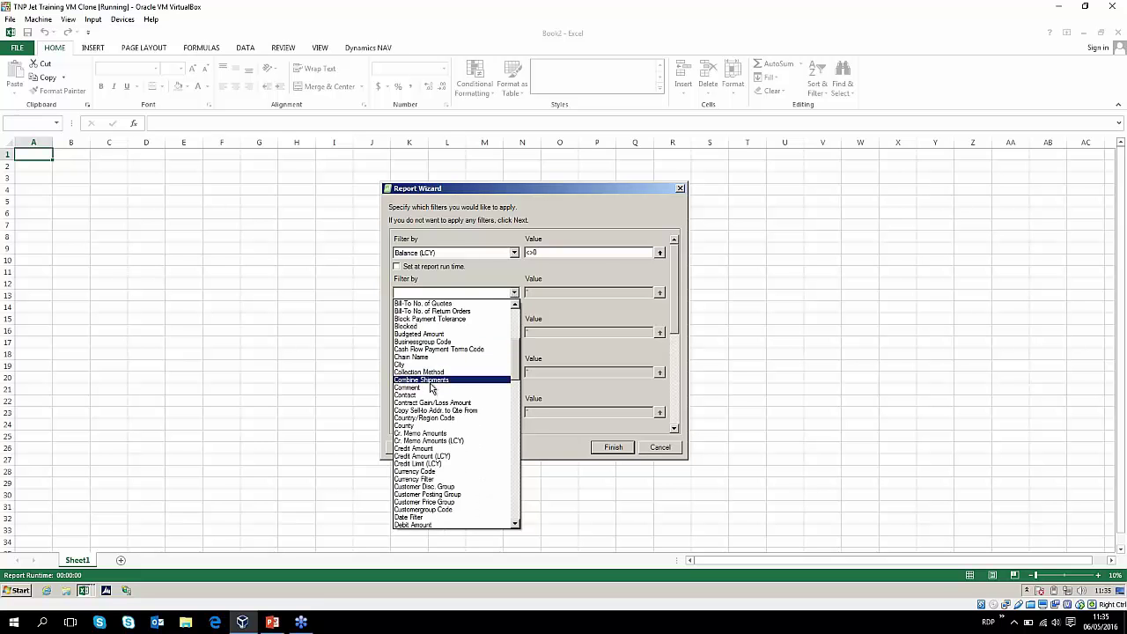
pyautogui.scroll(-8, 434, 381)
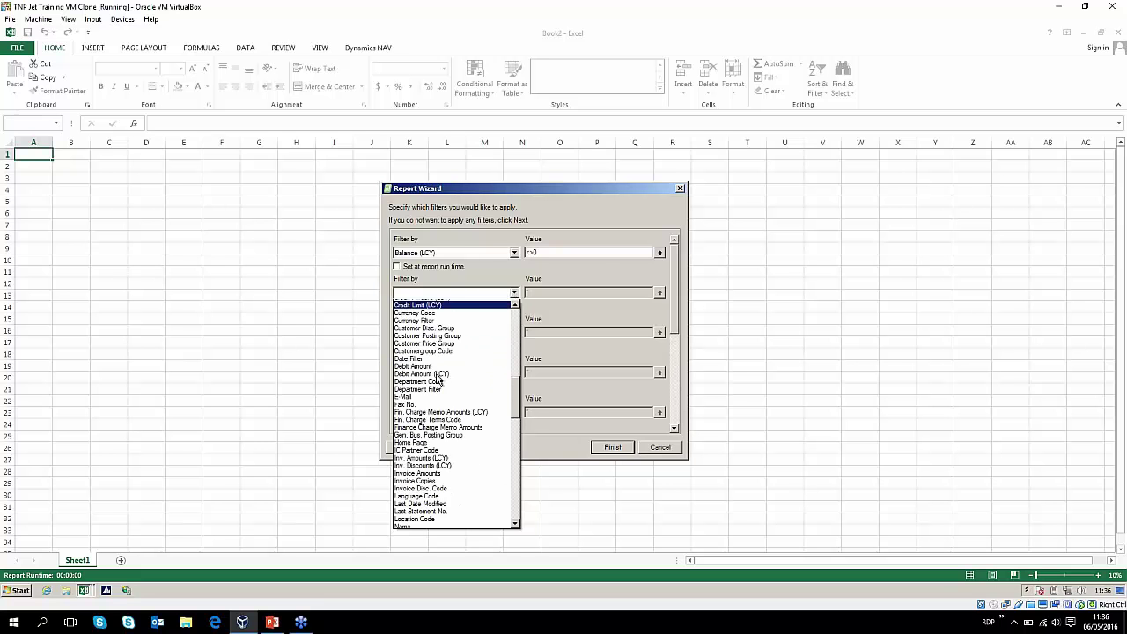
pyautogui.click(405, 441)
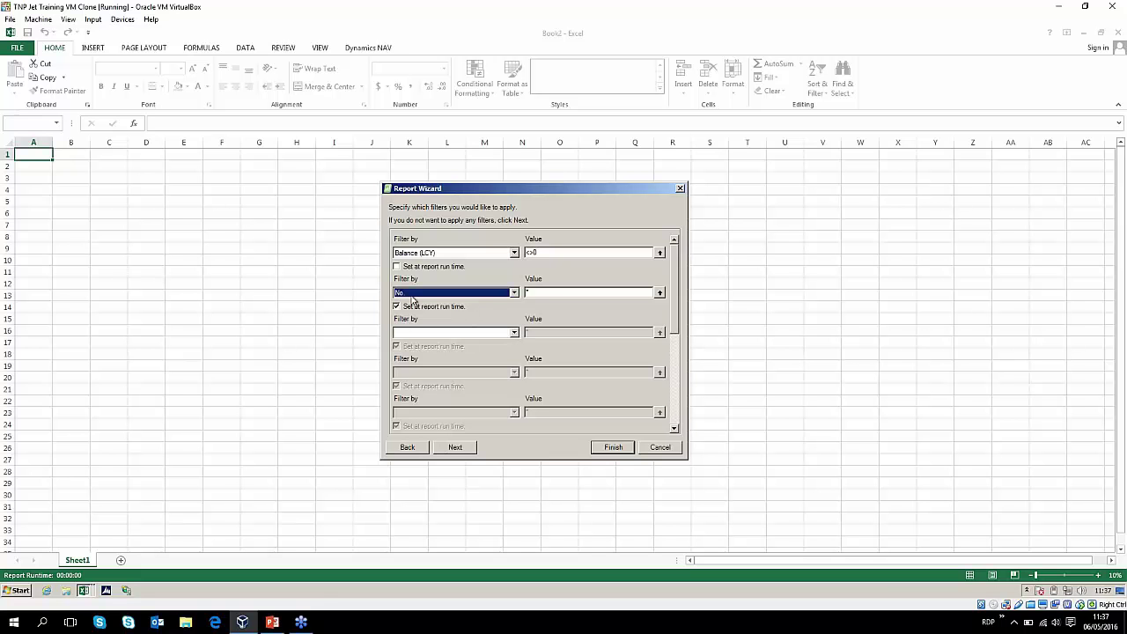
# - Include basic Excel formatting in the final wizard options and generate the report
pyautogui.click(456, 451)
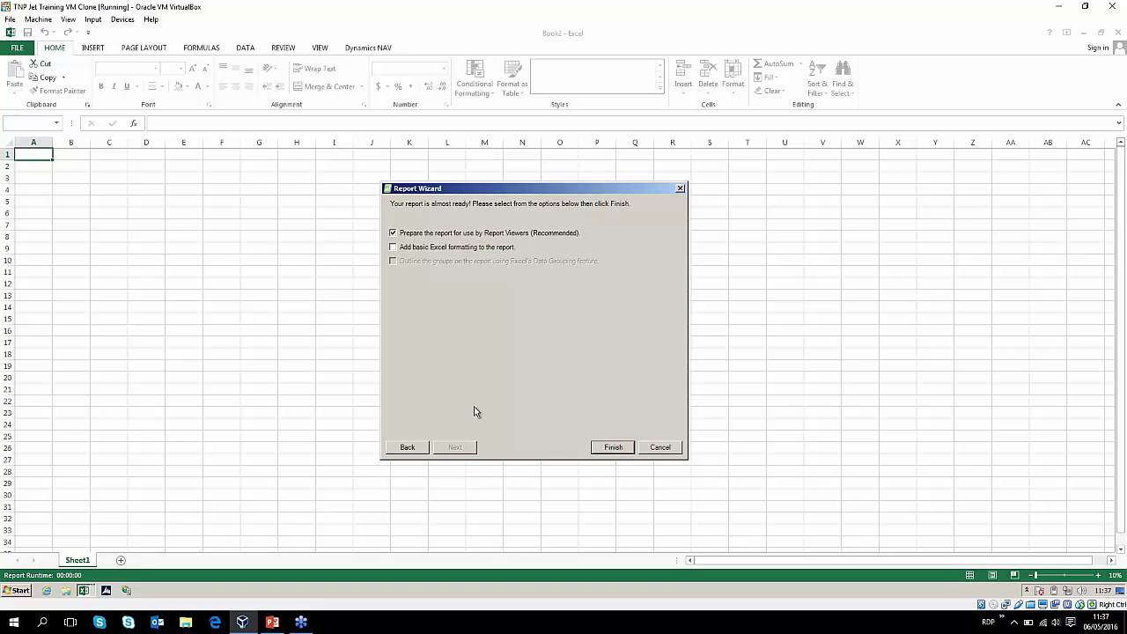
pyautogui.click(393, 248)
pyautogui.click(607, 448)
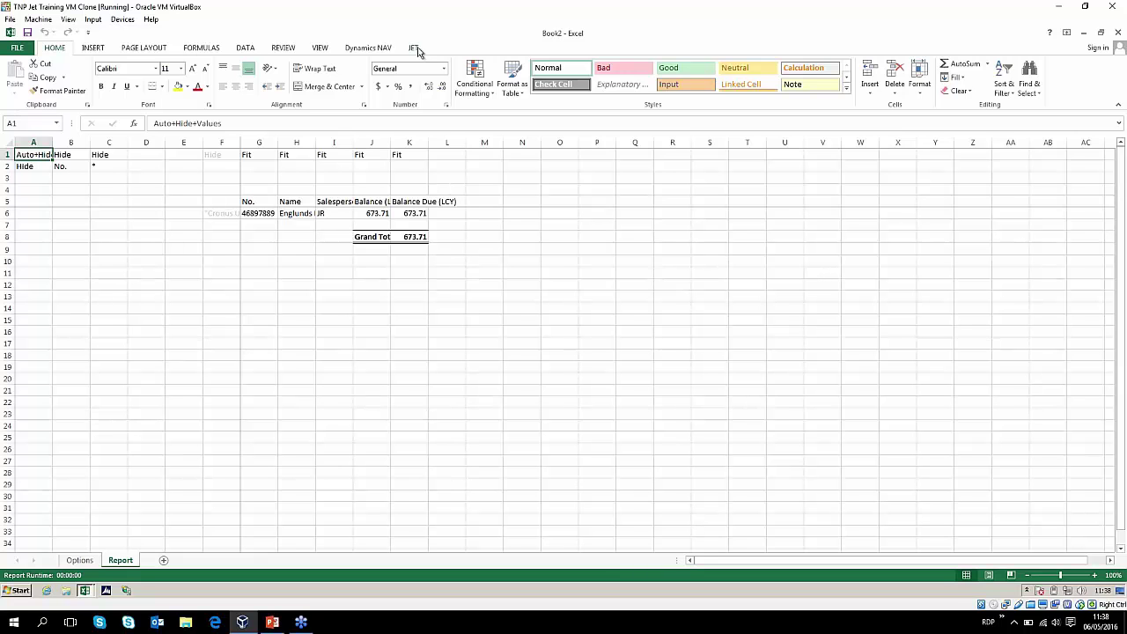
# - Browse the No. lookup in the report options without choosing a value, and run the report for all customers
pyautogui.click(413, 48)
pyautogui.click(36, 89)
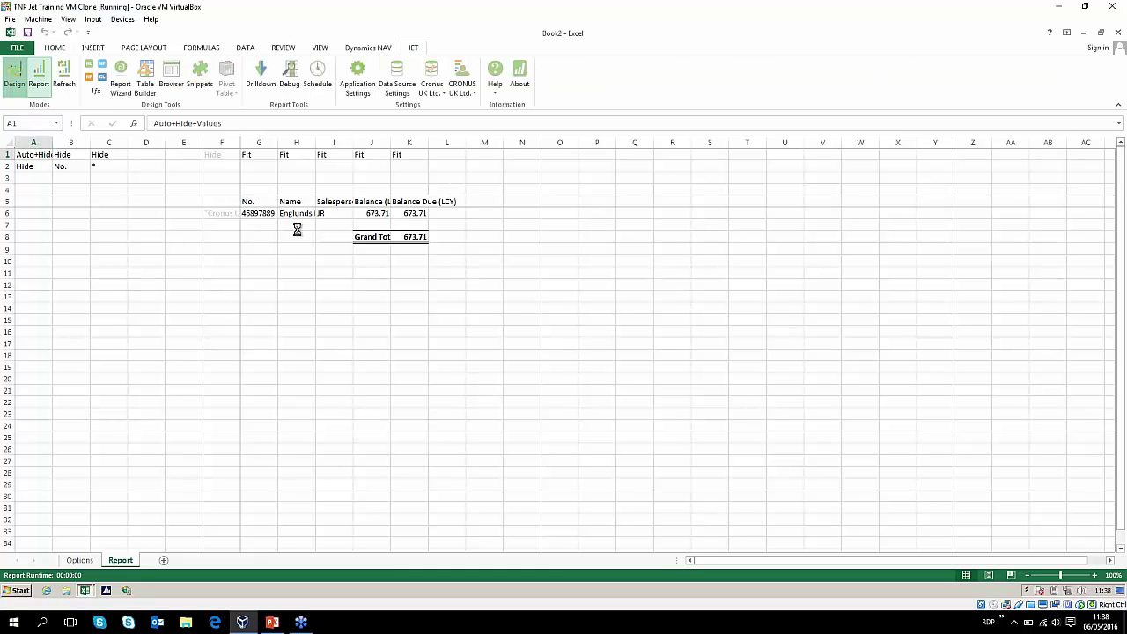
pyautogui.moveTo(659, 224); pyautogui.dragTo(626, 295)
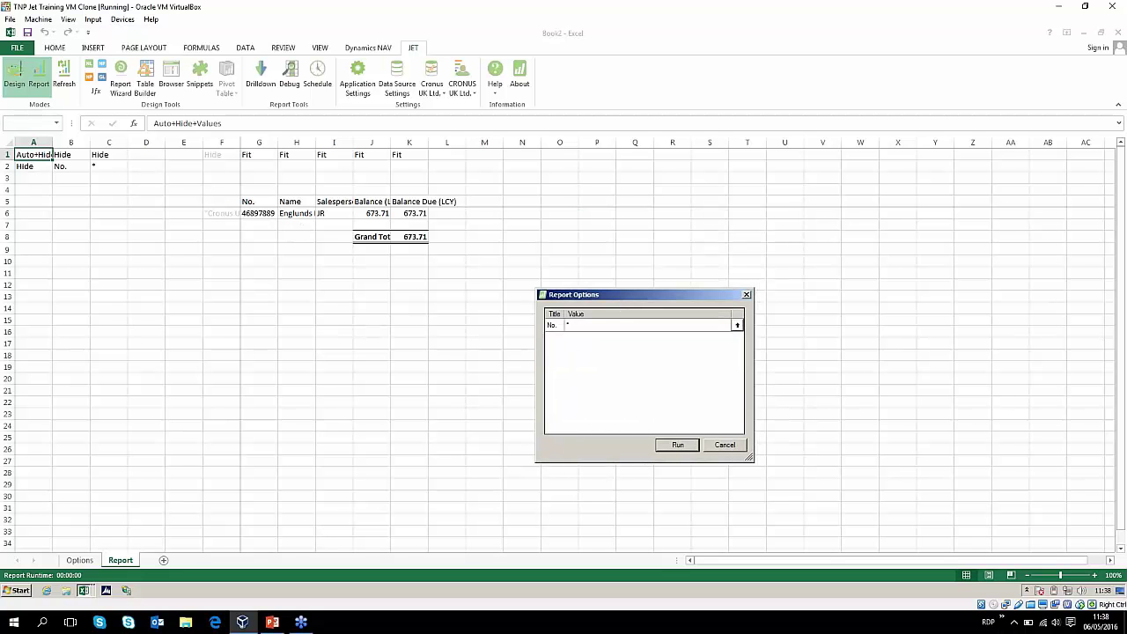
pyautogui.click(737, 325)
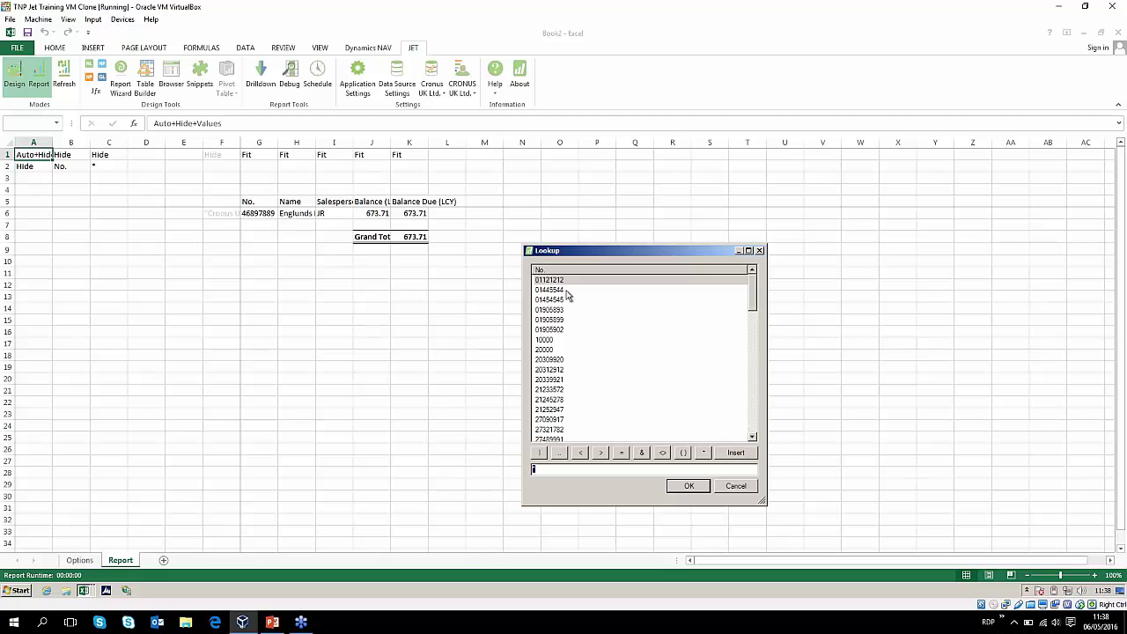
pyautogui.click(550, 399)
pyautogui.scroll(-8, 563, 403)
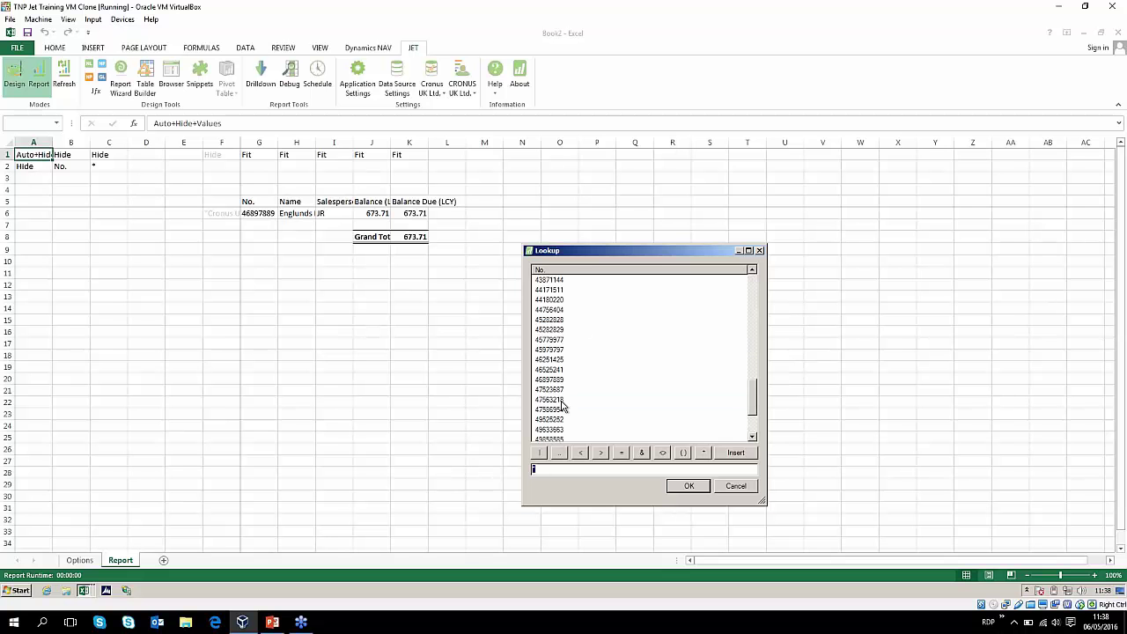
pyautogui.scroll(5, 563, 404)
pyautogui.scroll(3, 563, 403)
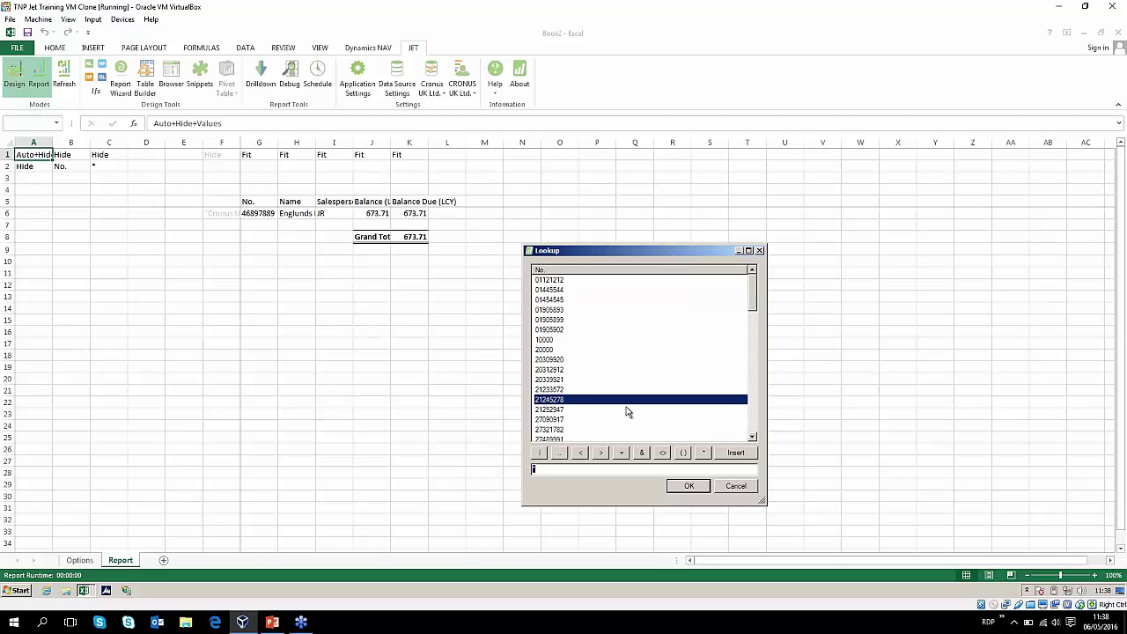
pyautogui.click(733, 487)
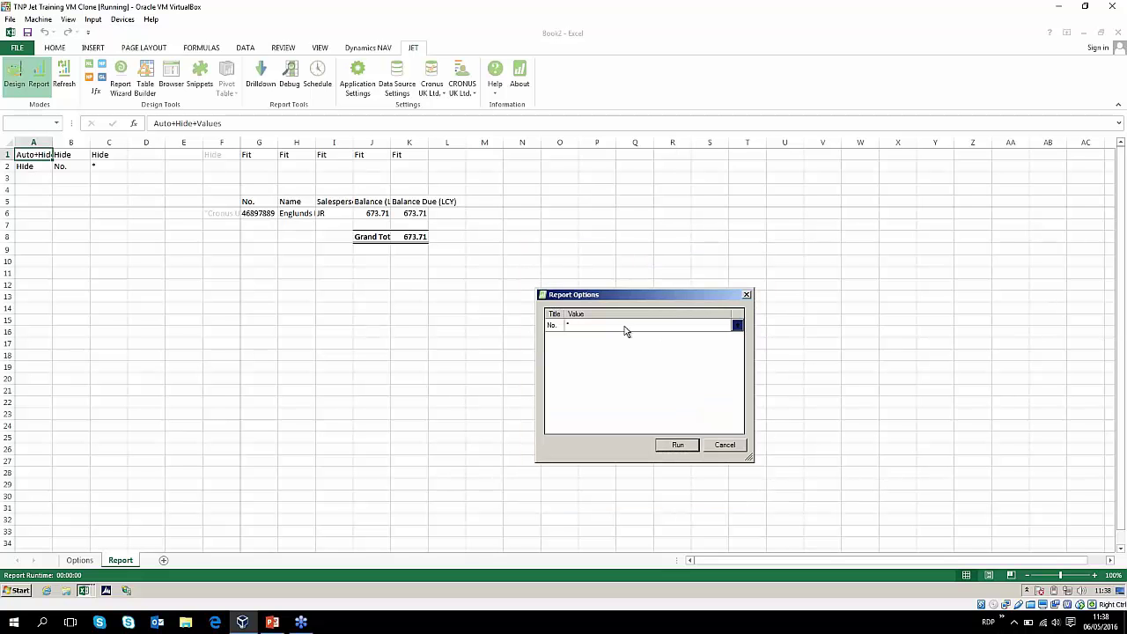
pyautogui.click(672, 447)
pyautogui.press('Return')
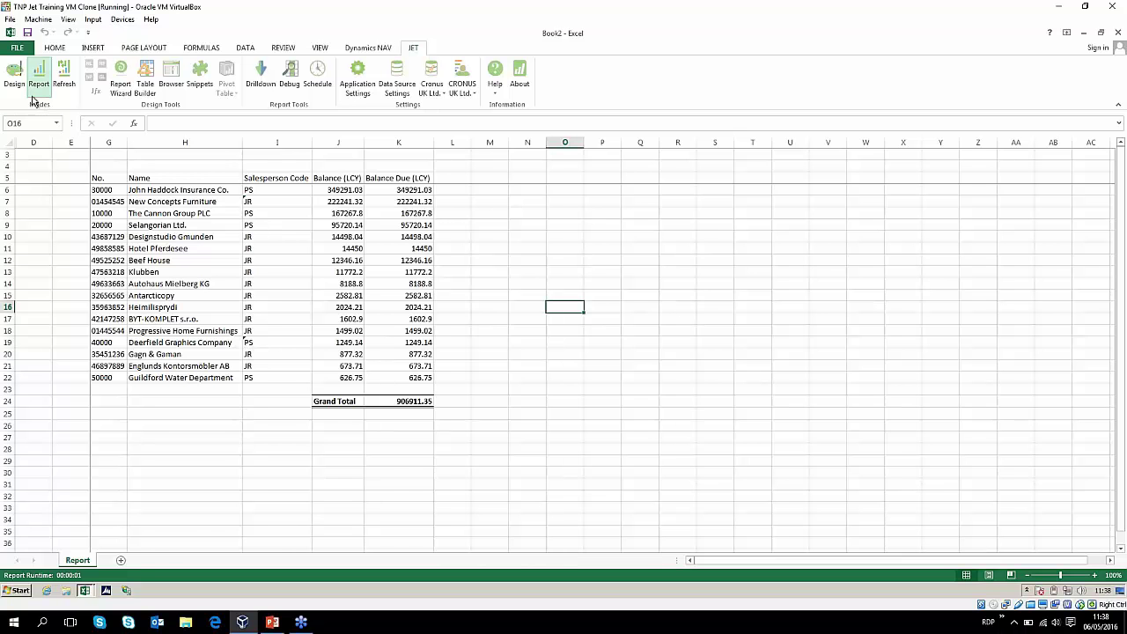
# - Return to design mode, review the Options sheet and go back to the Report sheet
pyautogui.click(14, 74)
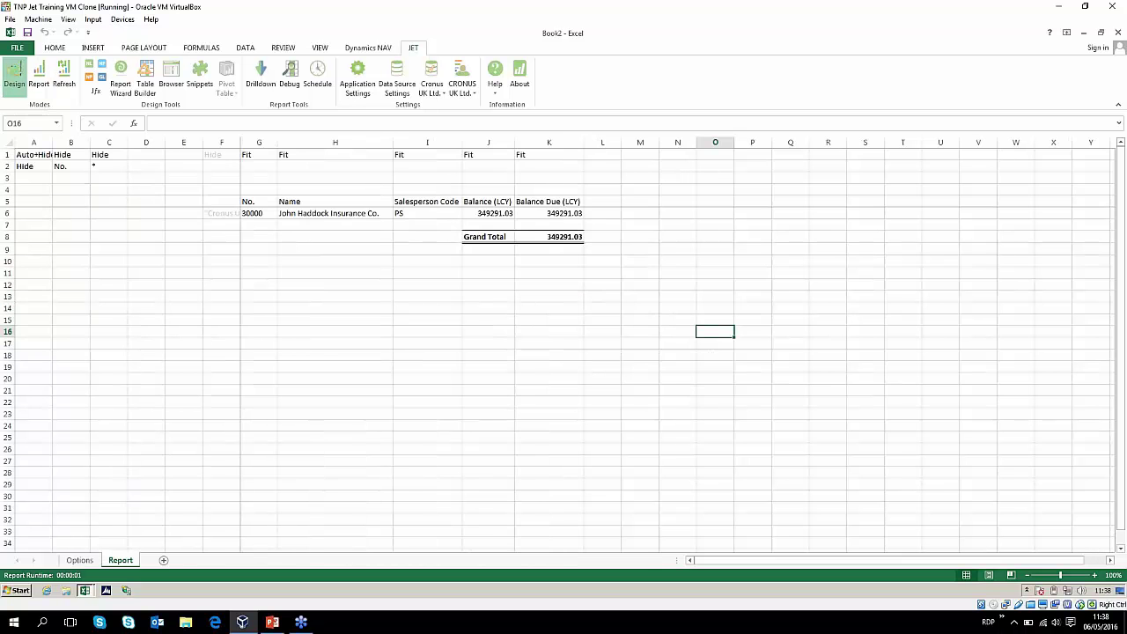
pyautogui.click(69, 560)
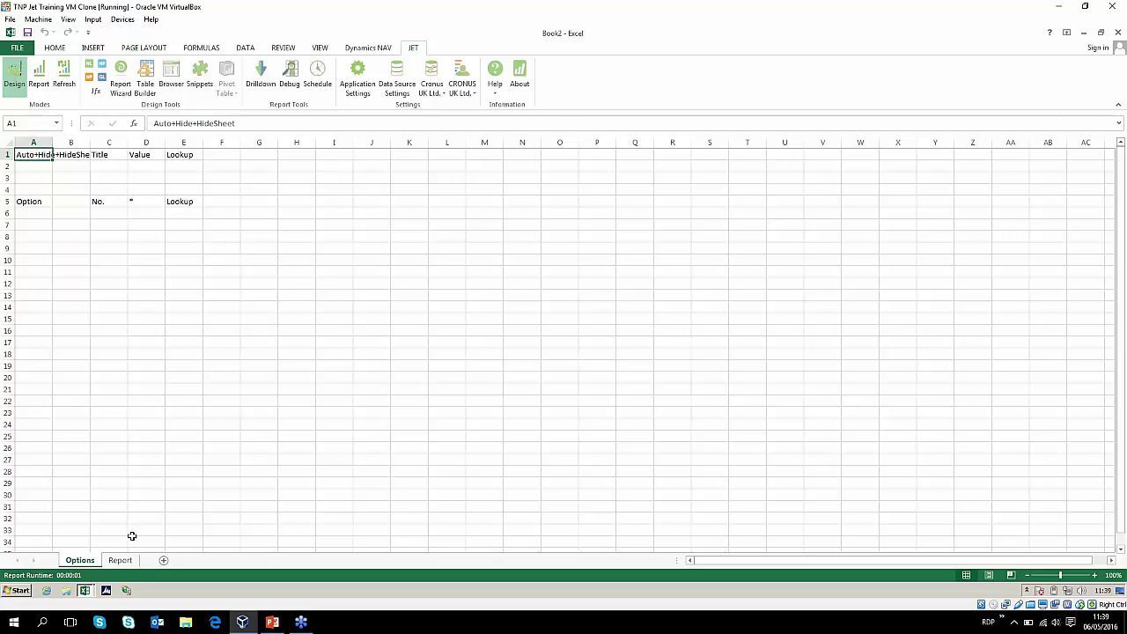
pyautogui.click(120, 560)
pyautogui.click(475, 356)
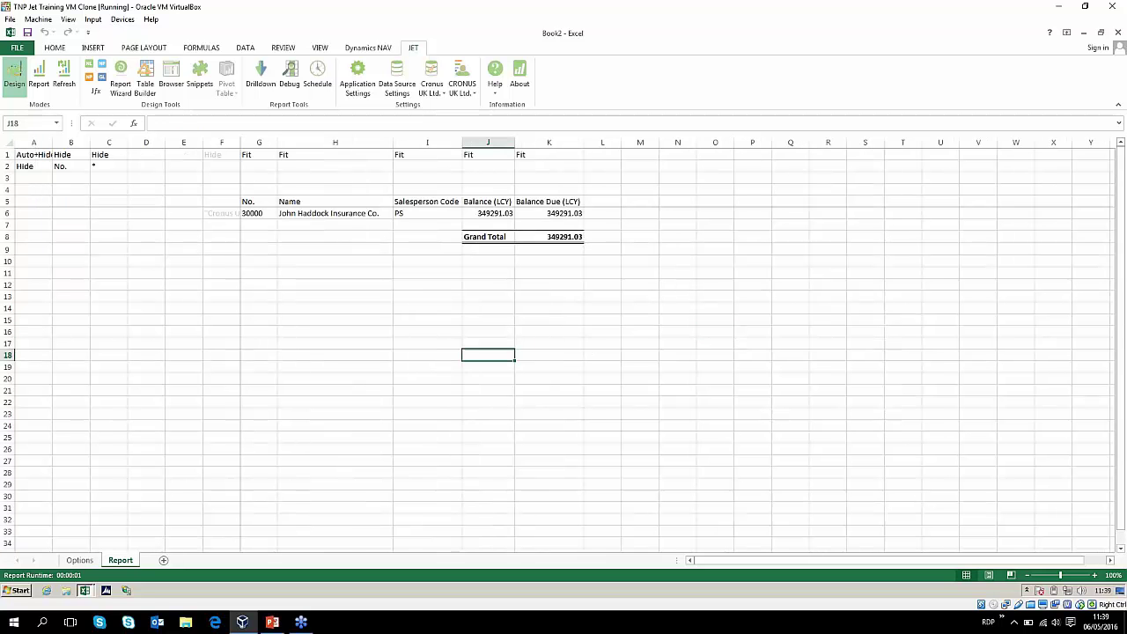
# - Make the column headings in row 5, from No. to Balance Due (LCY), bold
pyautogui.moveTo(251, 202); pyautogui.dragTo(546, 201)
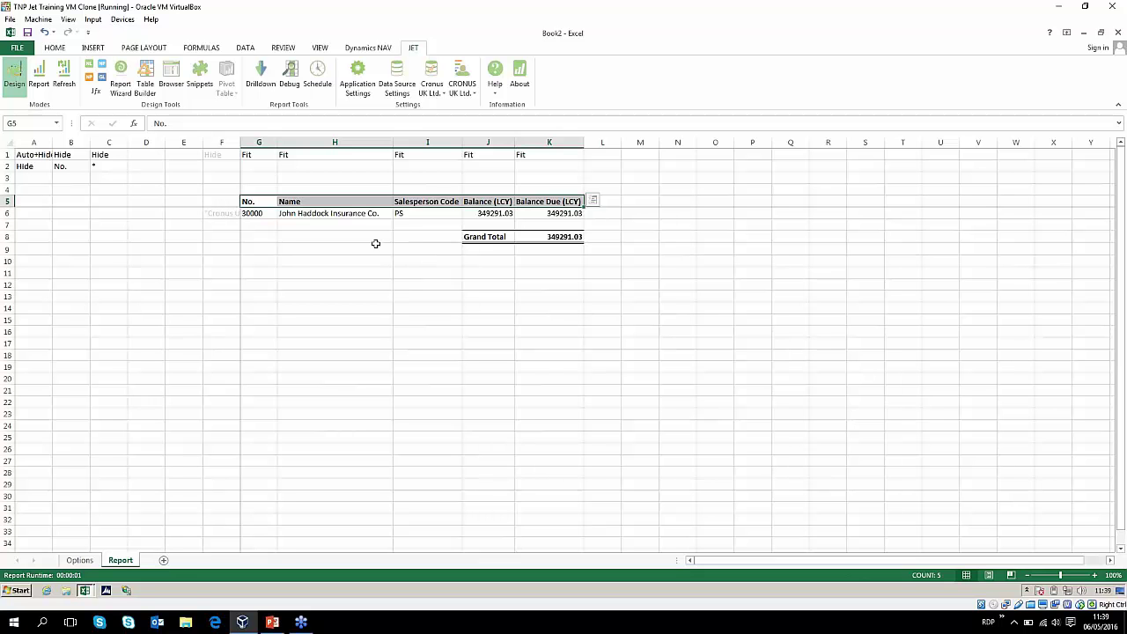
pyautogui.click(58, 48)
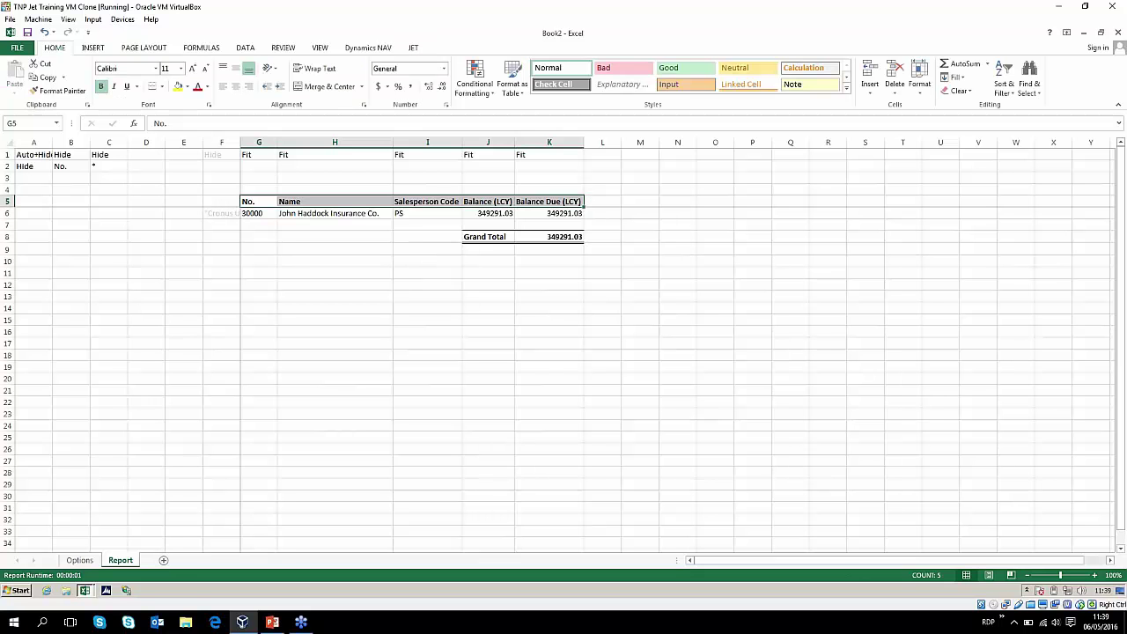
pyautogui.click(196, 89)
pyautogui.click(549, 320)
# - Apply the pound accounting number format to the two balance cells in row 6 and the grand total amount
pyautogui.click(479, 215)
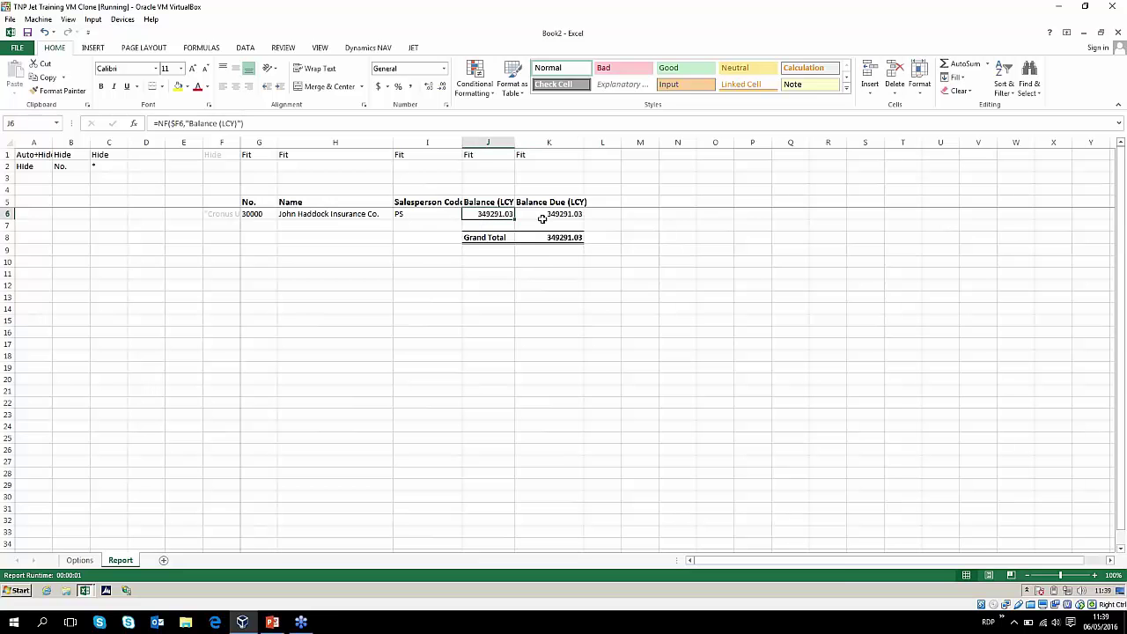
pyautogui.keyDown('shift'); pyautogui.click(542, 218); pyautogui.keyUp('shift')
pyautogui.click(549, 220)
pyautogui.moveTo(496, 215); pyautogui.dragTo(540, 217)
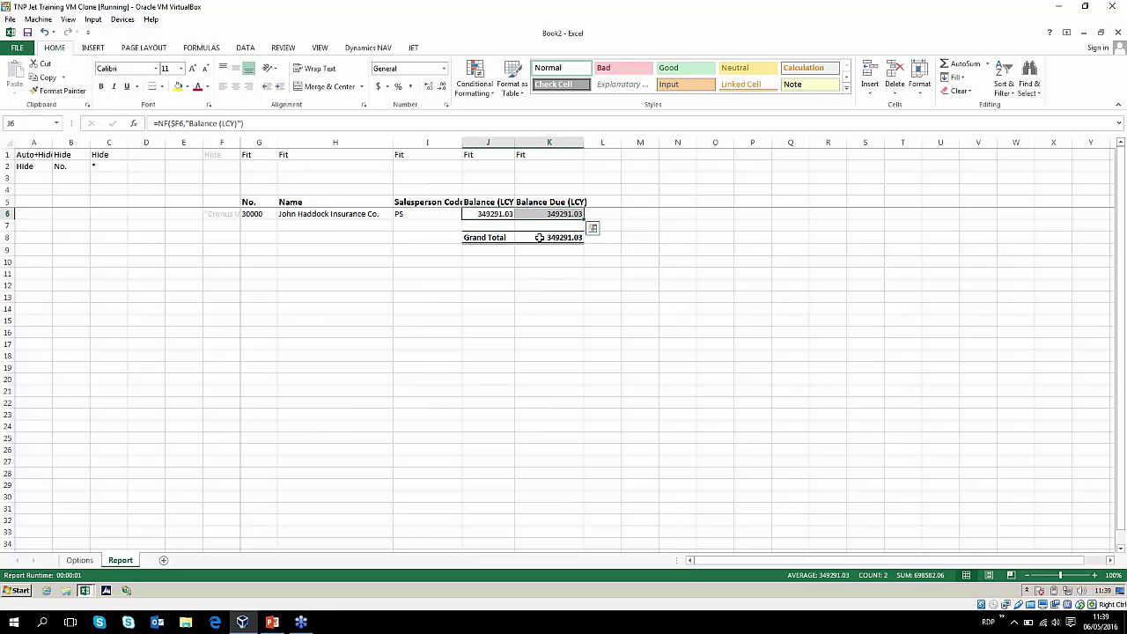
pyautogui.keyDown('ctrl'); pyautogui.click(539, 238); pyautogui.keyUp('ctrl')
pyautogui.click(378, 86)
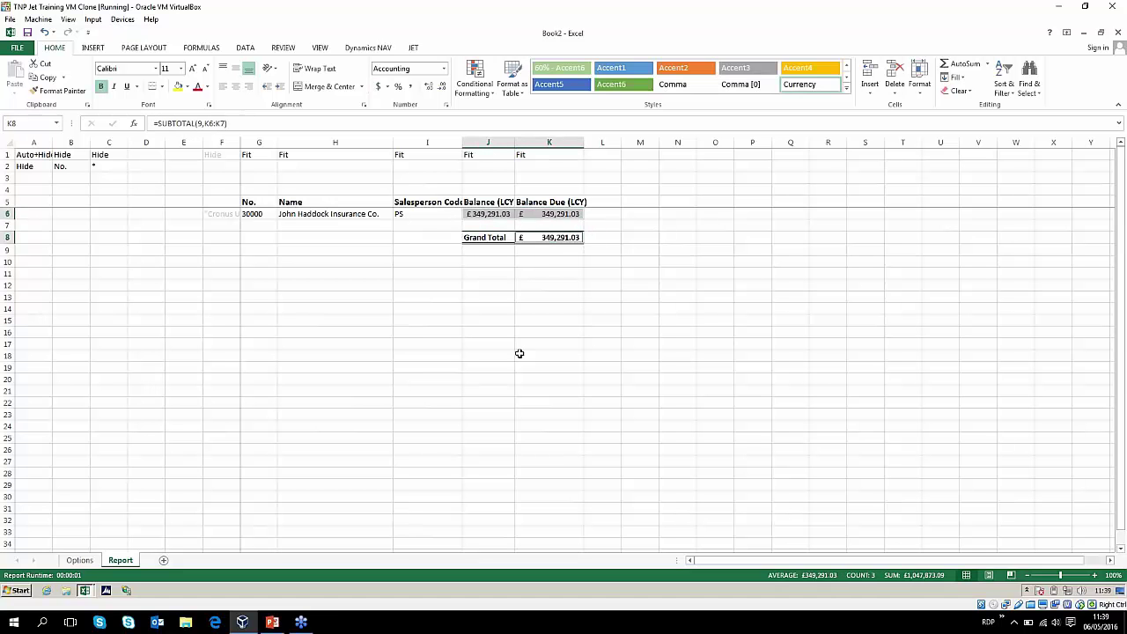
pyautogui.click(483, 317)
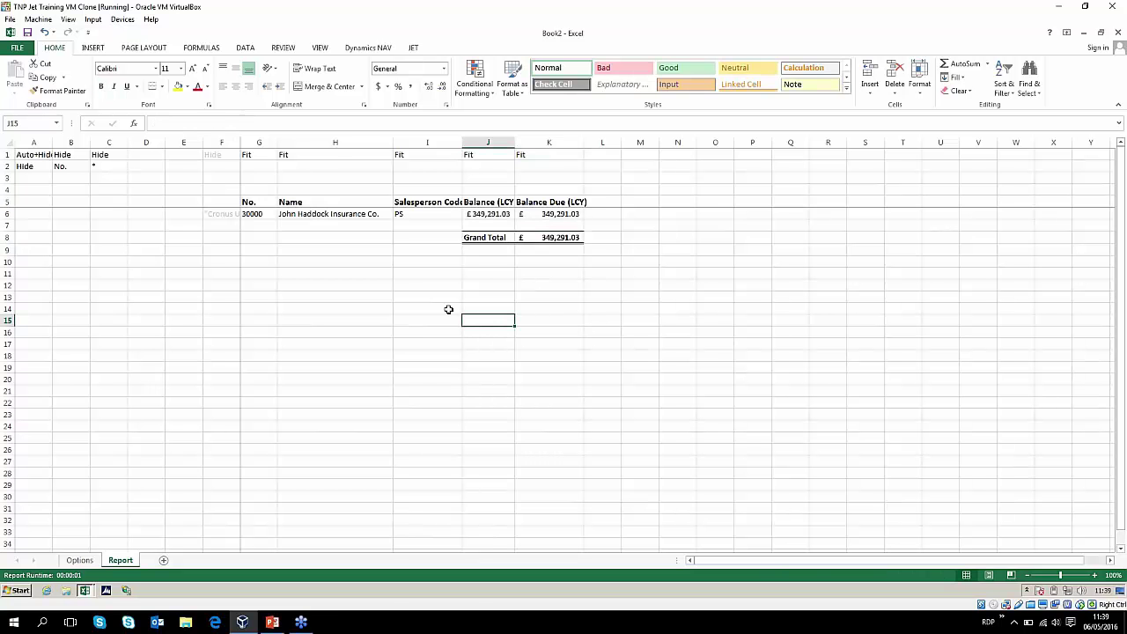
# - Run the formatted report with the No. filter left at *
pyautogui.click(414, 48)
pyautogui.click(39, 77)
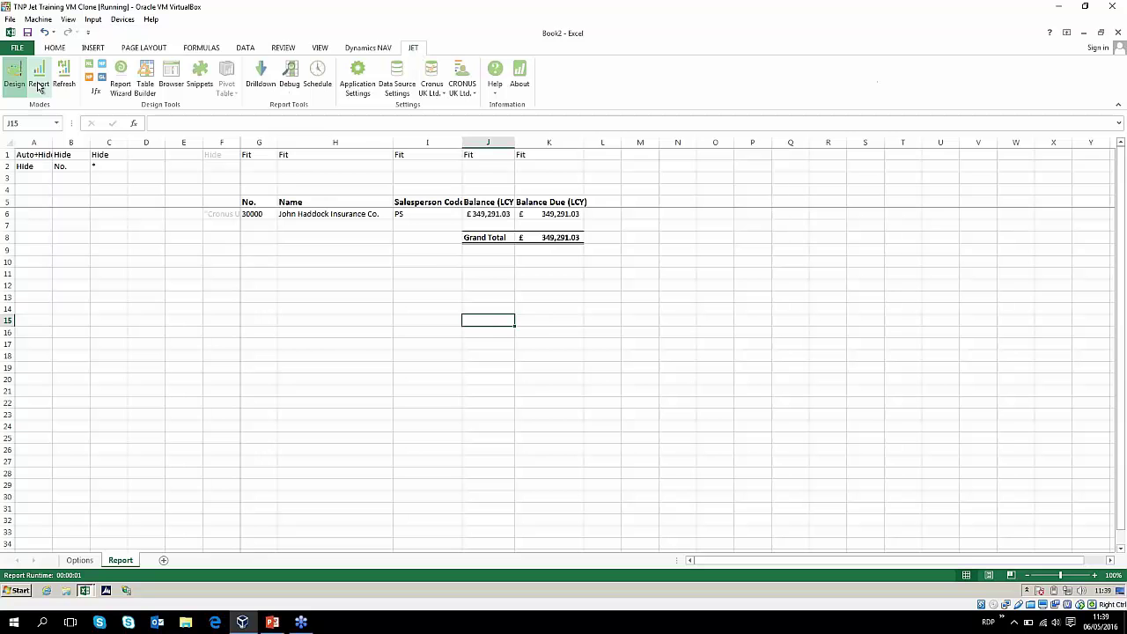
pyautogui.click(678, 445)
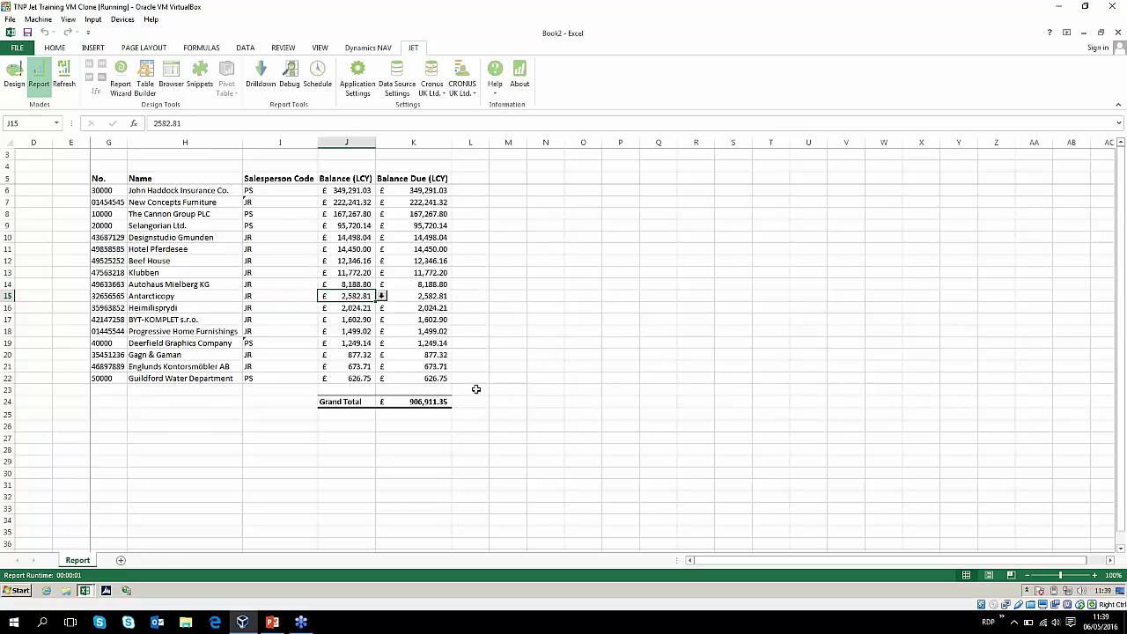
# - Return to design mode and insert a blank column between Salesperson Code and Balance (LCY)
pyautogui.click(16, 78)
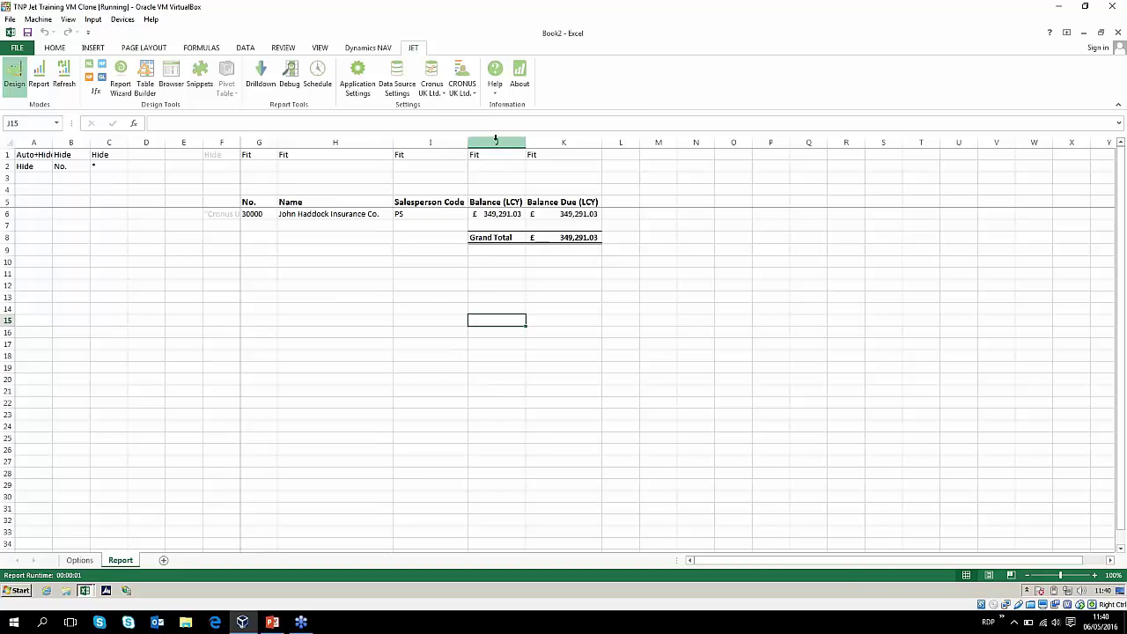
pyautogui.rightClick(498, 142)
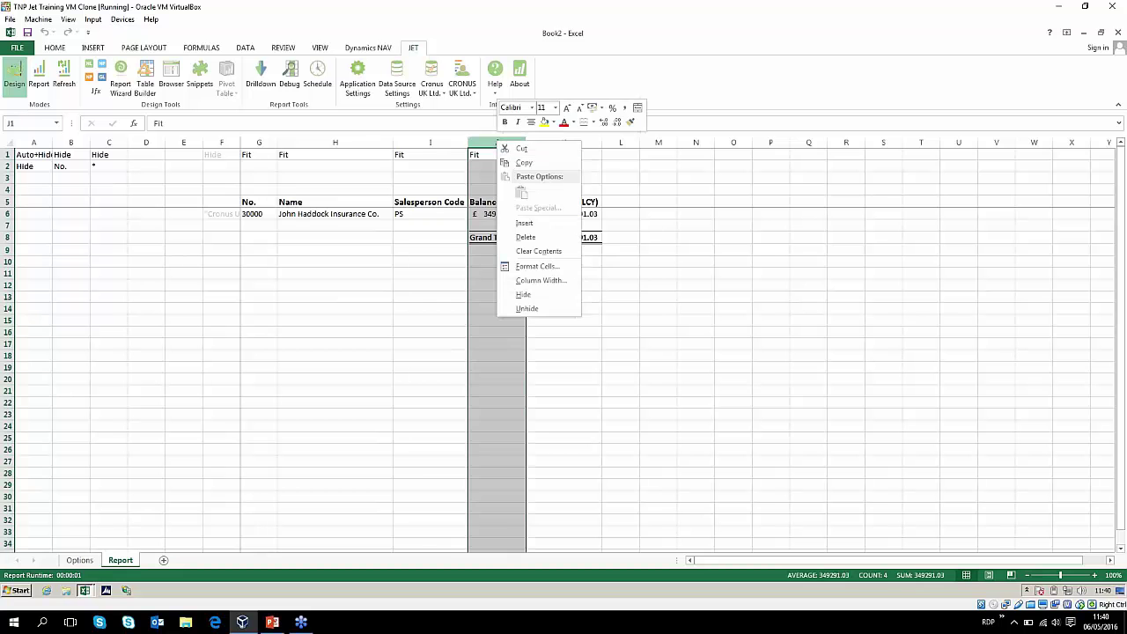
pyautogui.click(546, 236)
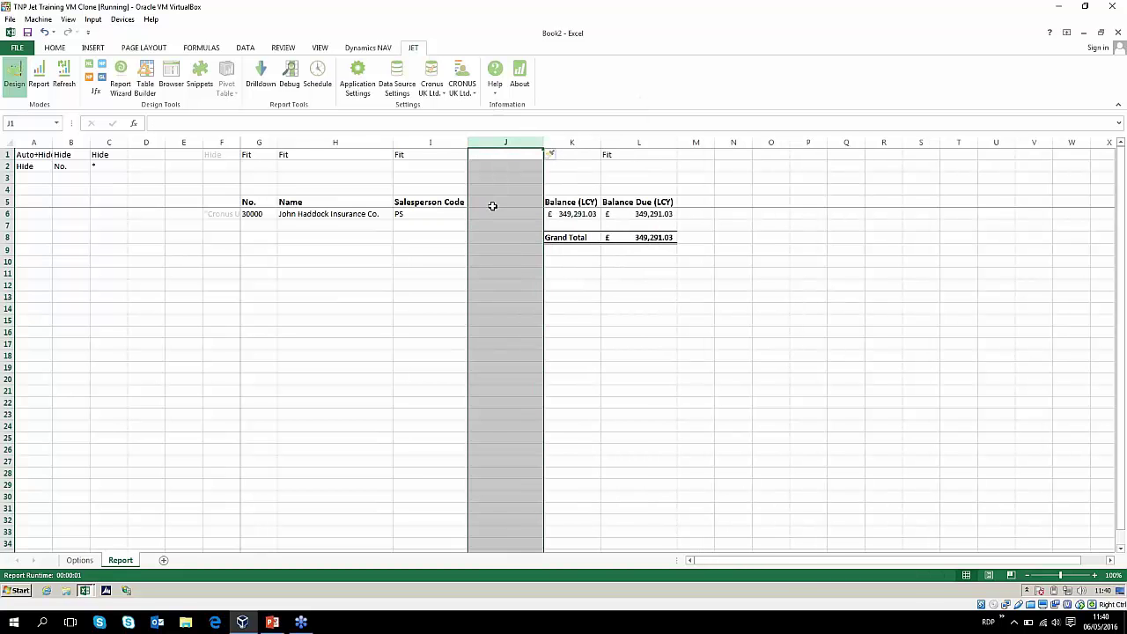
# - Enter the heading Salesperson Name in cell J5 of the new column
pyautogui.click(492, 205)
pyautogui.write('Salesp')
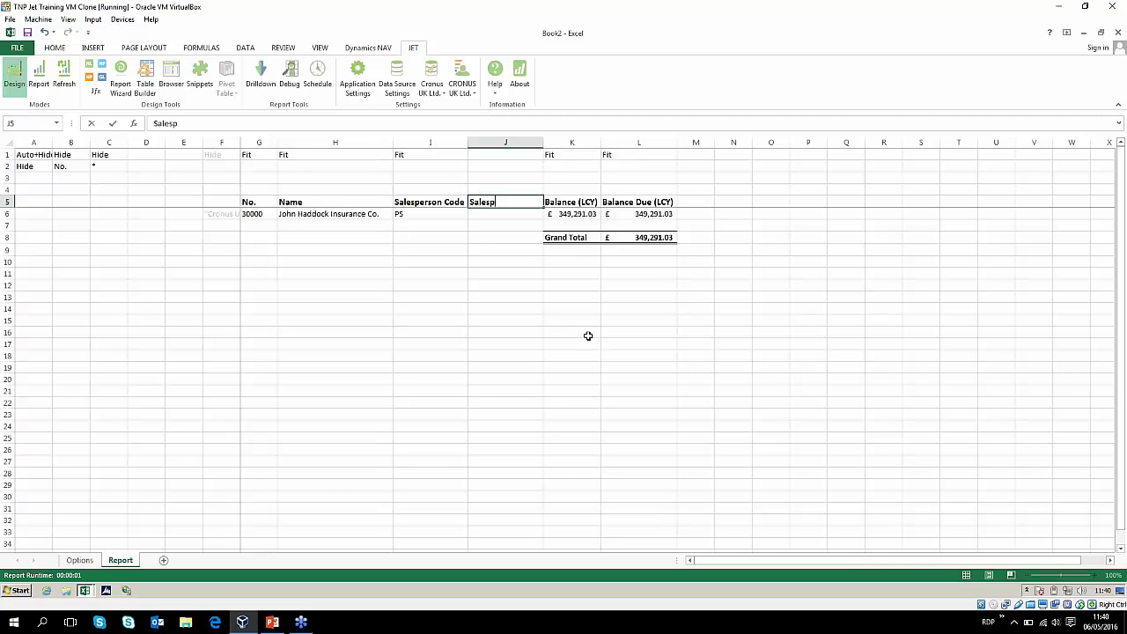
pyautogui.write('erson Namm,e')
pyautogui.press('BackSpace')
pyautogui.press('BackSpace')
pyautogui.press('BackSpace')
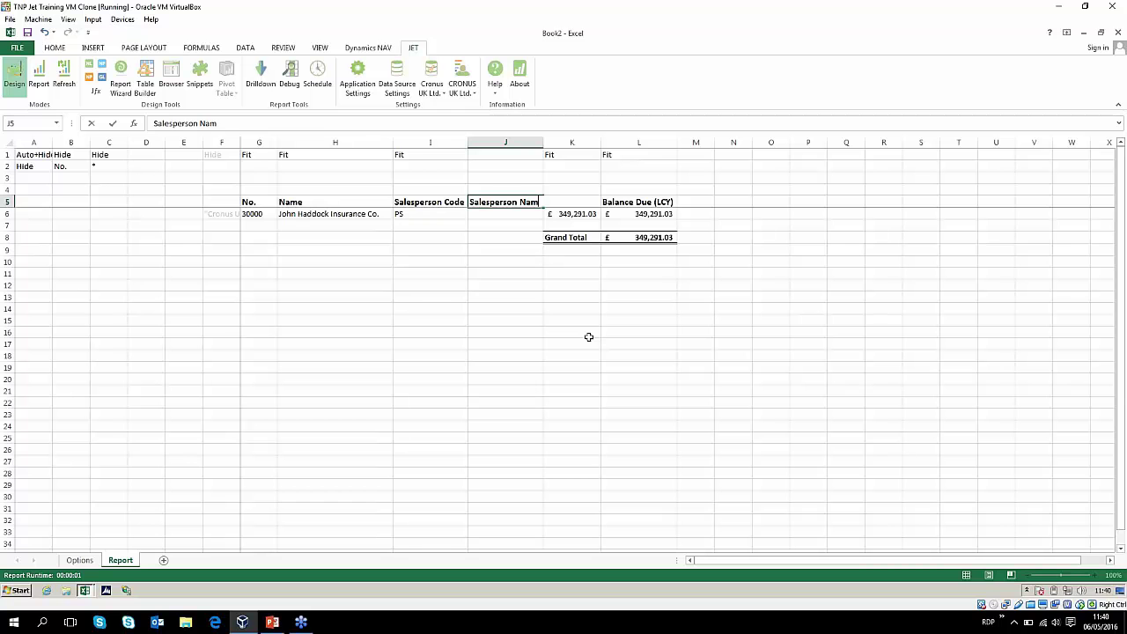
pyautogui.write('e')
pyautogui.press('Return')
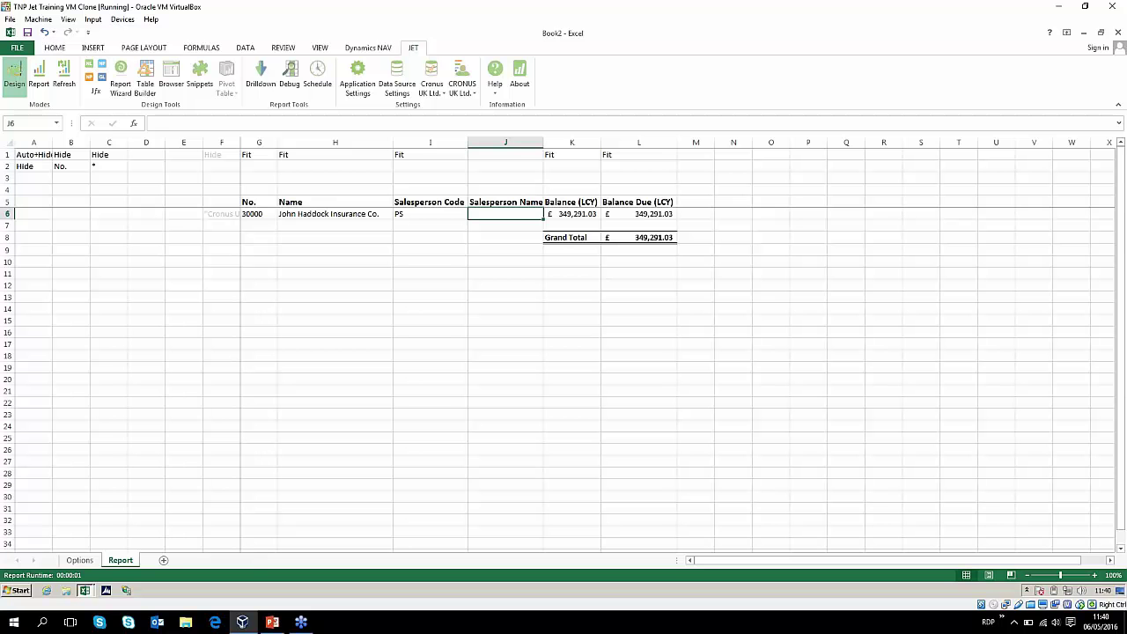
# - Start an NL function in cell J6 with What set to First and Table set to Salesperson/Purchaser from the unrestricted table list
pyautogui.click(95, 69)
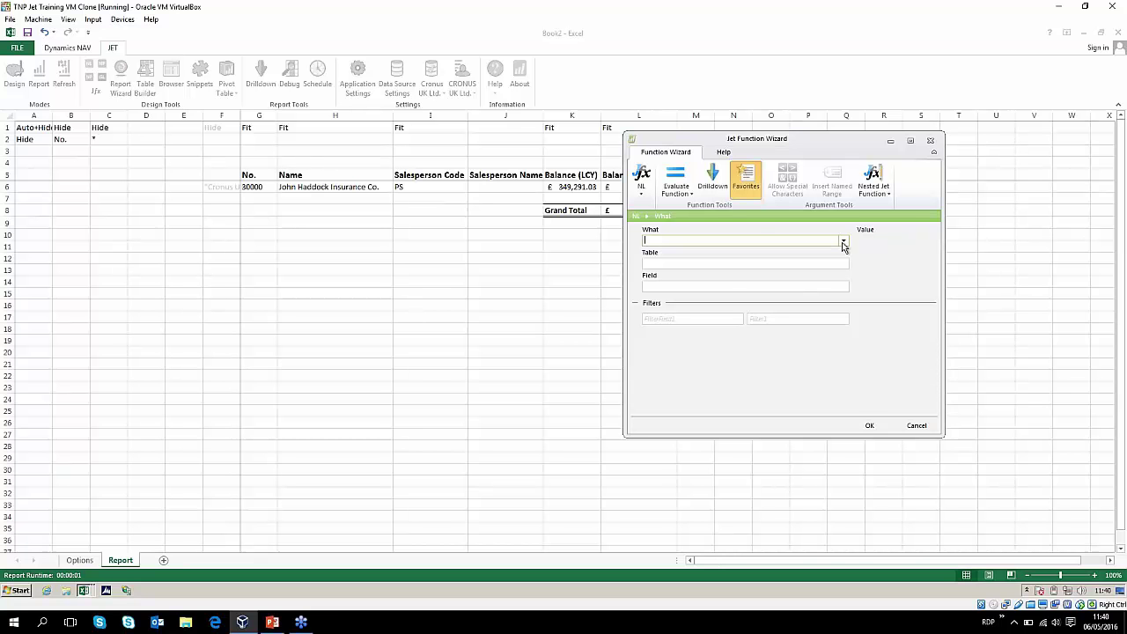
pyautogui.click(843, 243)
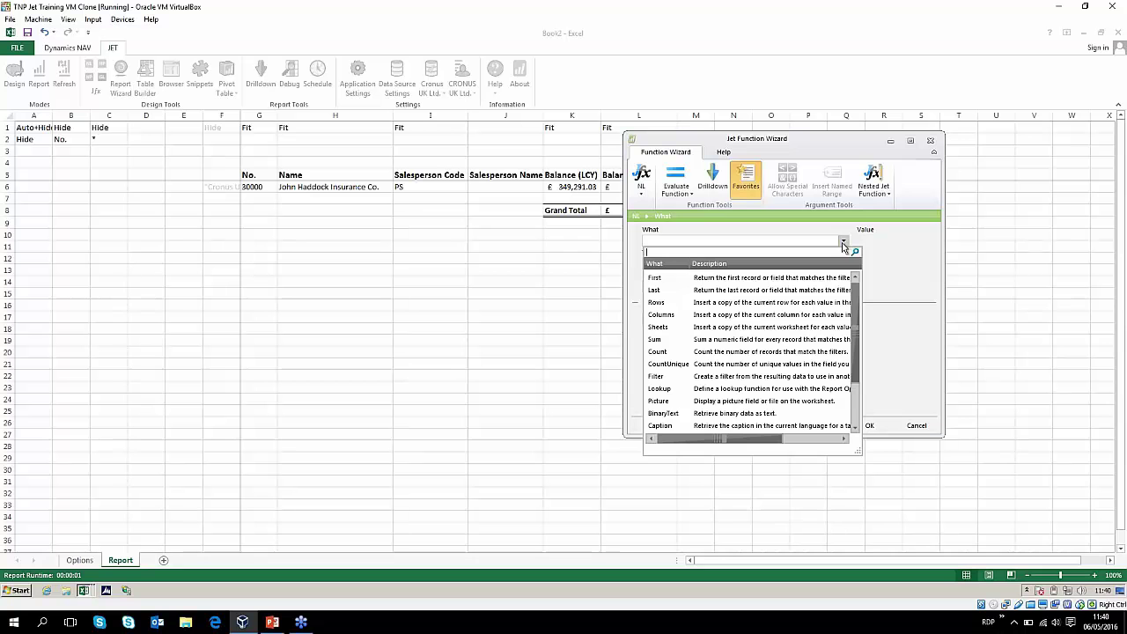
pyautogui.click(655, 279)
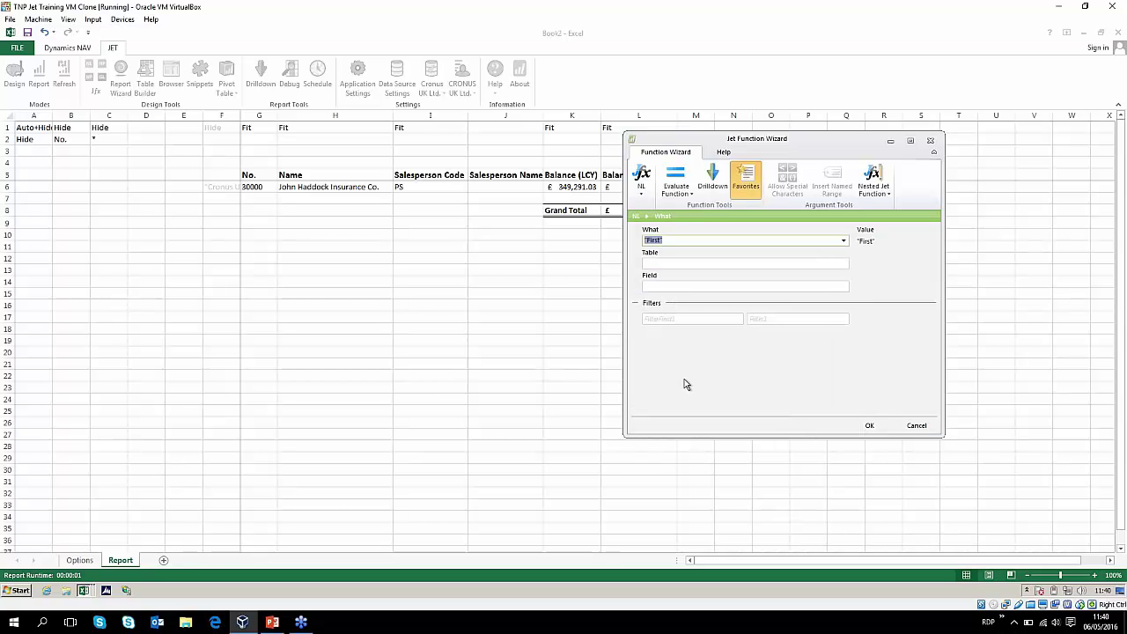
pyautogui.click(725, 265)
pyautogui.click(842, 265)
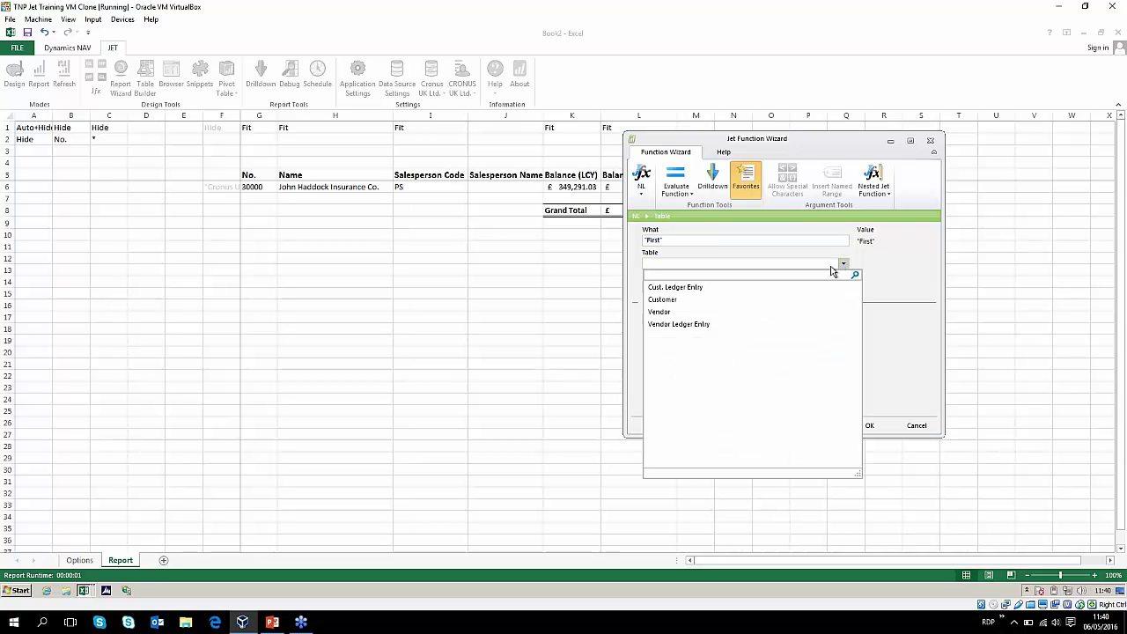
pyautogui.click(903, 266)
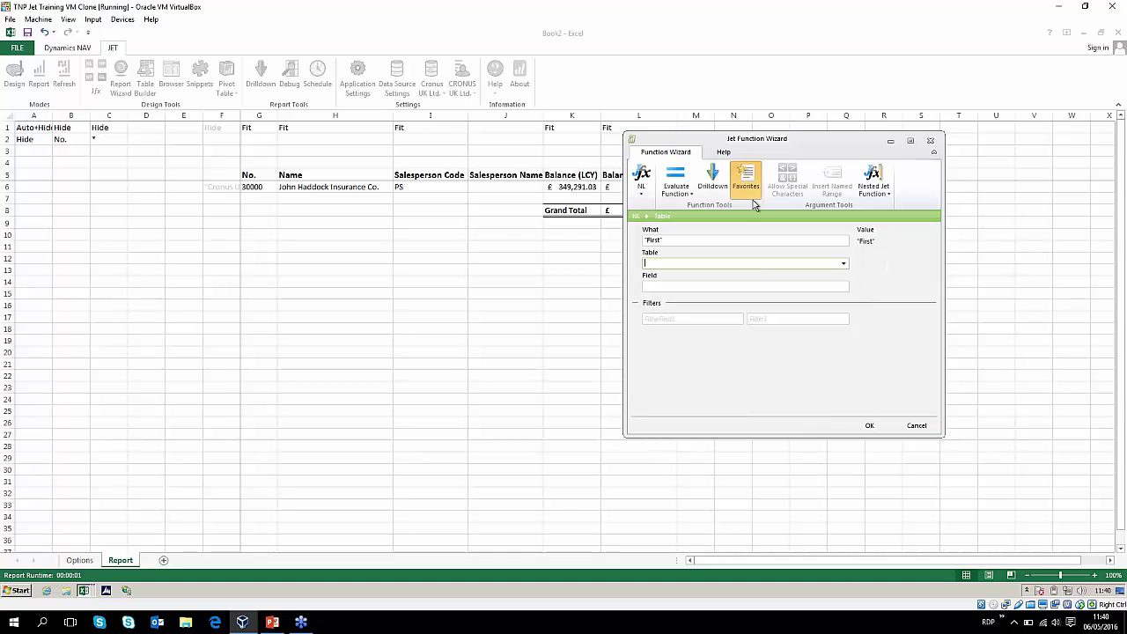
pyautogui.click(842, 263)
pyautogui.write('salesp')
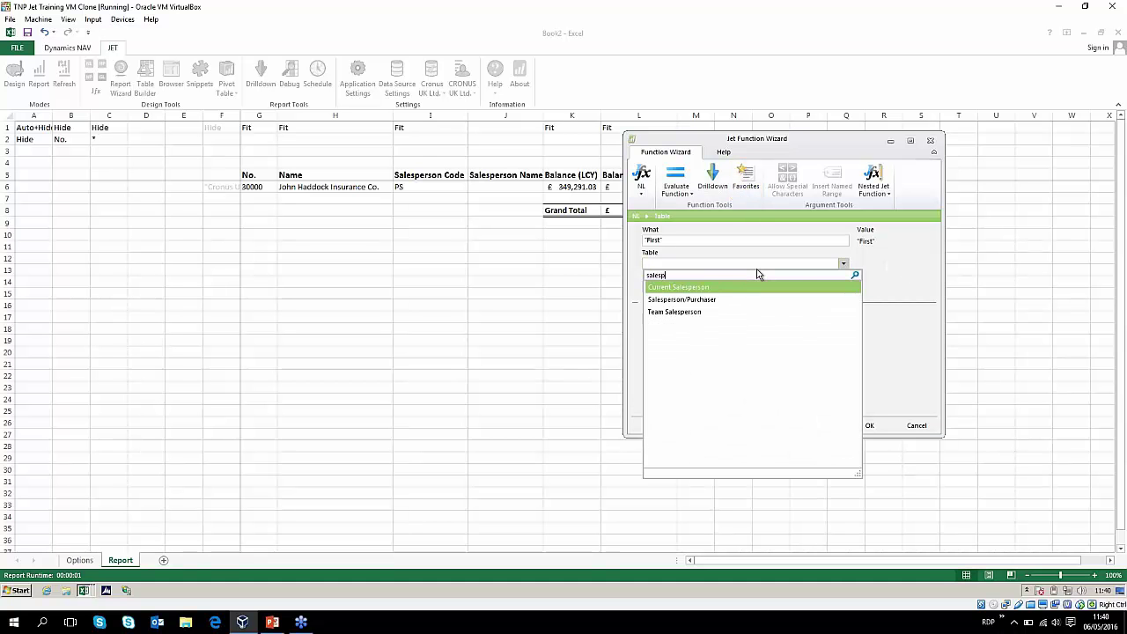
pyautogui.click(679, 300)
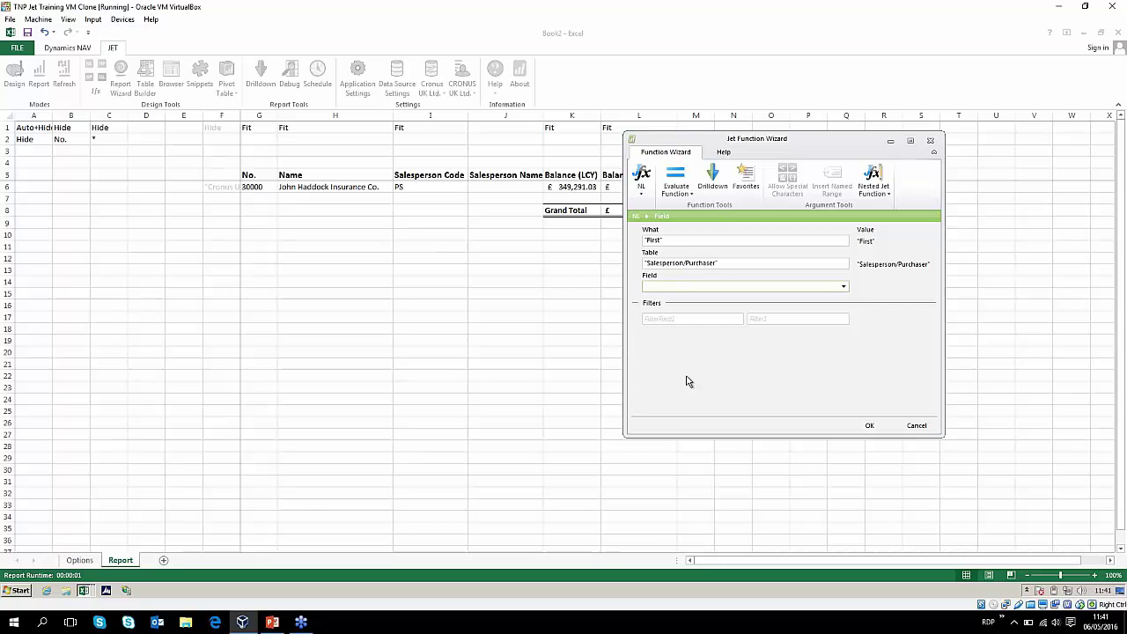
# - Set the function's return field to Name from the Salesperson/Purchaser table
pyautogui.click(842, 287)
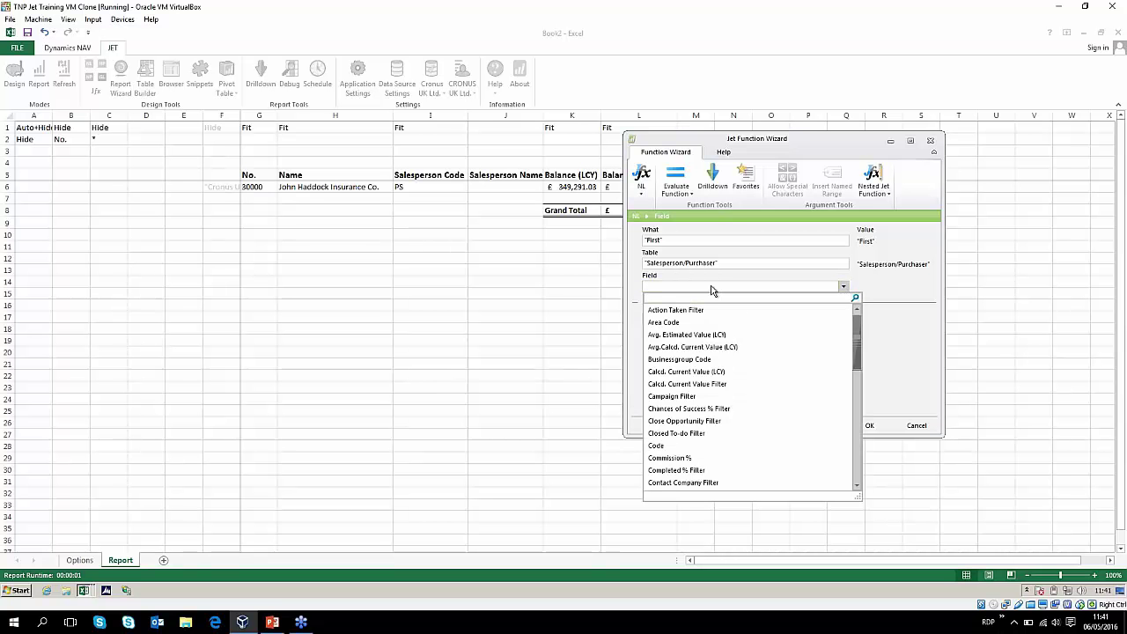
pyautogui.write('name')
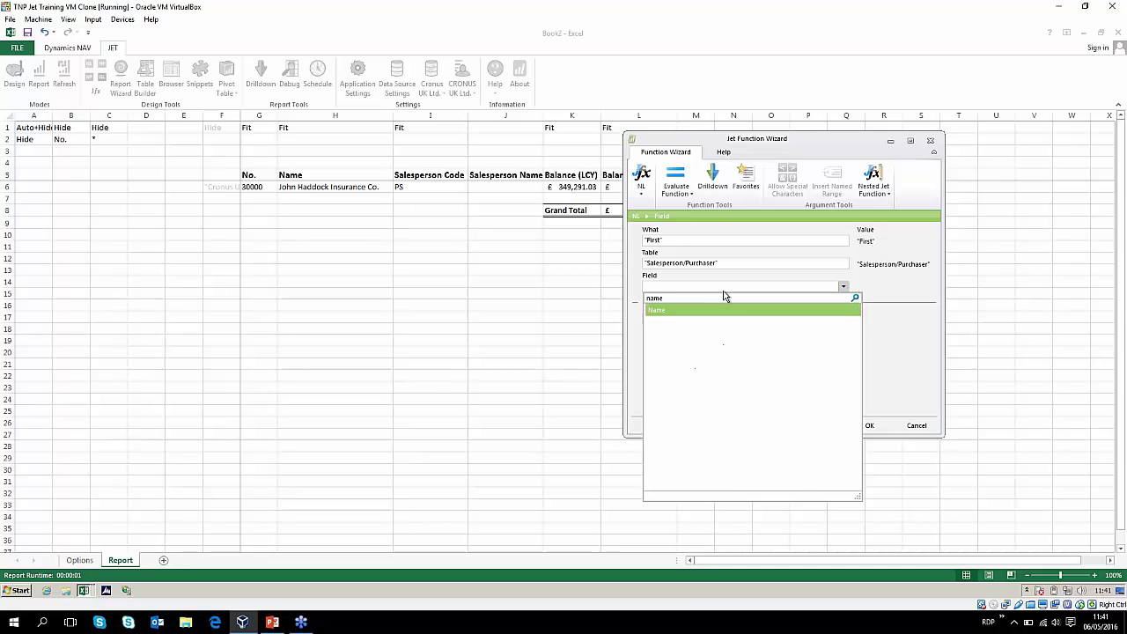
pyautogui.click(683, 310)
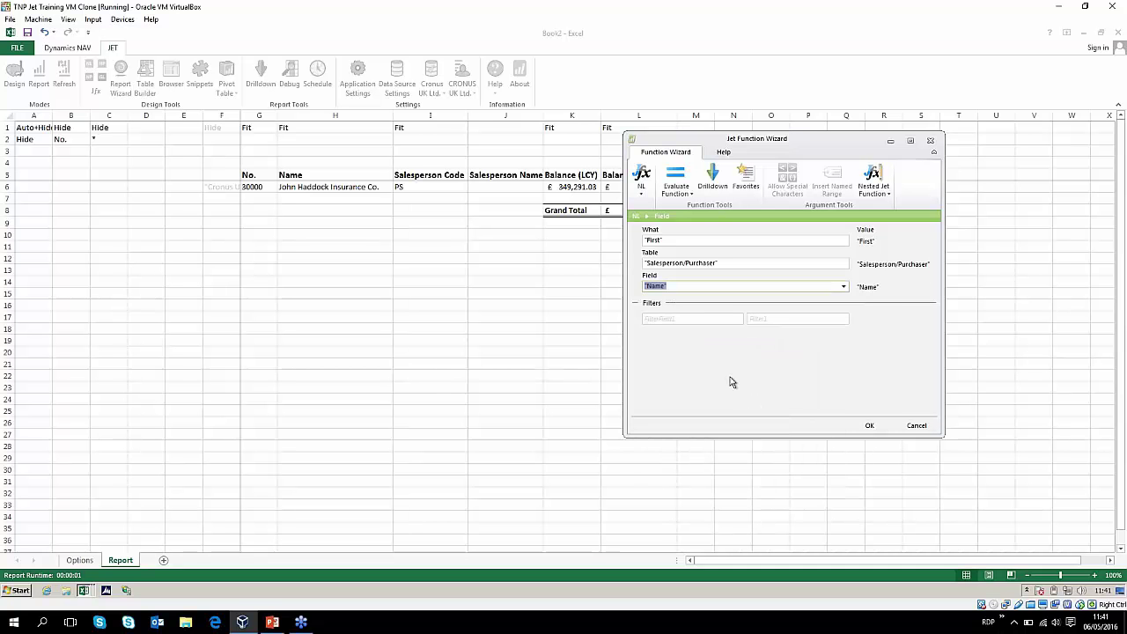
pyautogui.press('Tab')
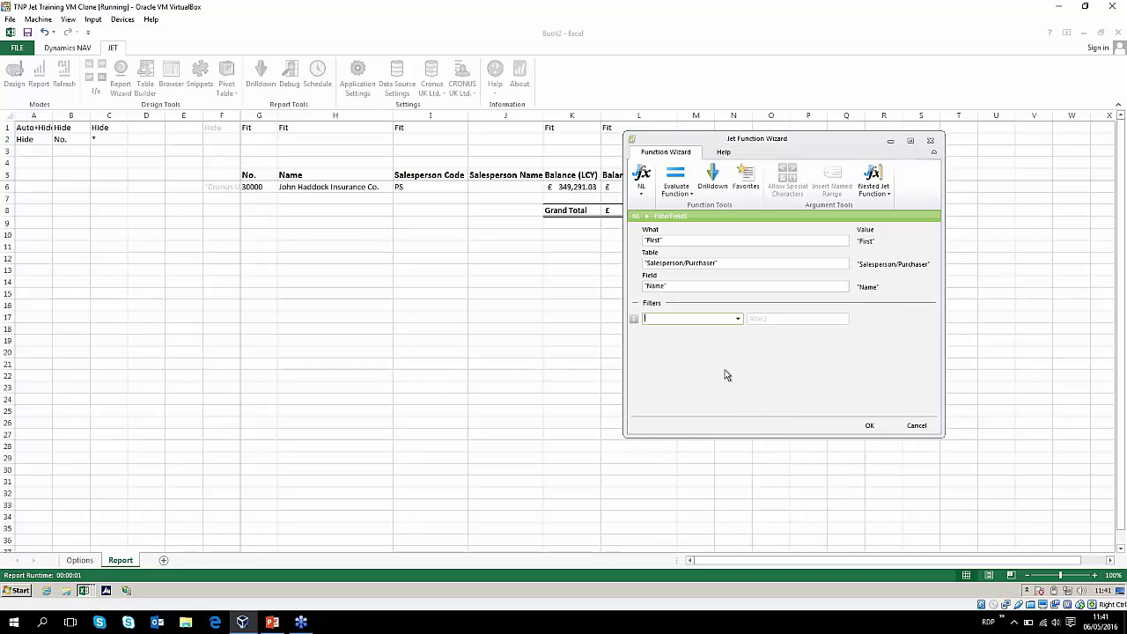
# - Filter the function on Code using the column-locked cell reference $I6, and evaluate the function
pyautogui.click(738, 321)
pyautogui.write('code')
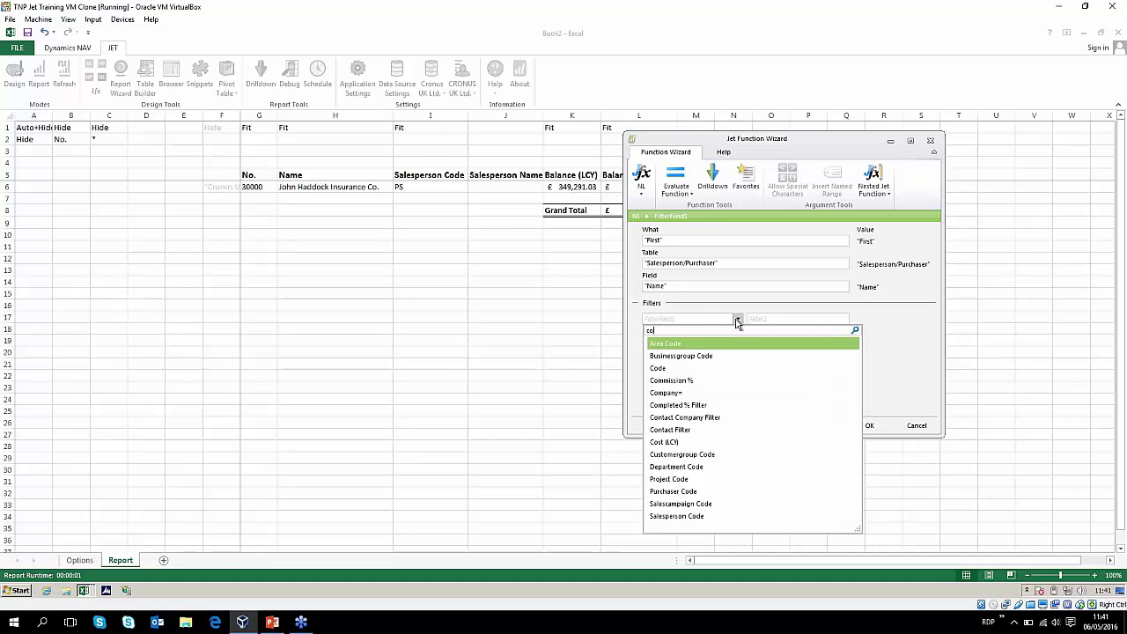
pyautogui.click(663, 369)
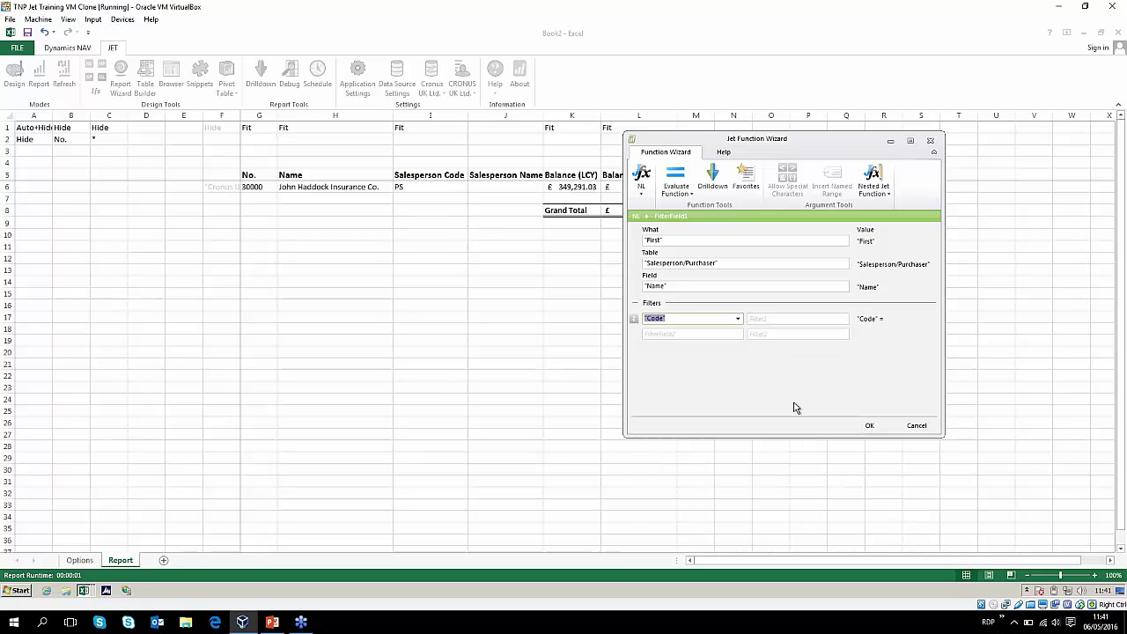
pyautogui.press('Tab')
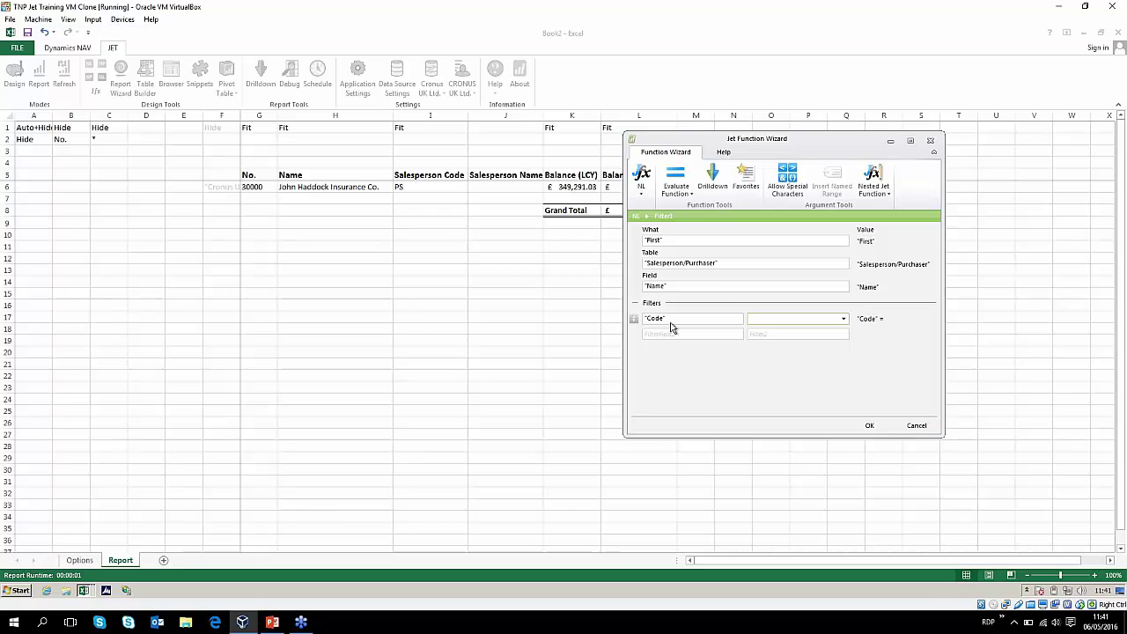
pyautogui.click(417, 195)
pyautogui.click(418, 186)
pyautogui.write('S')
pyautogui.press('F4')
pyautogui.click(779, 319)
pyautogui.press('Tab')
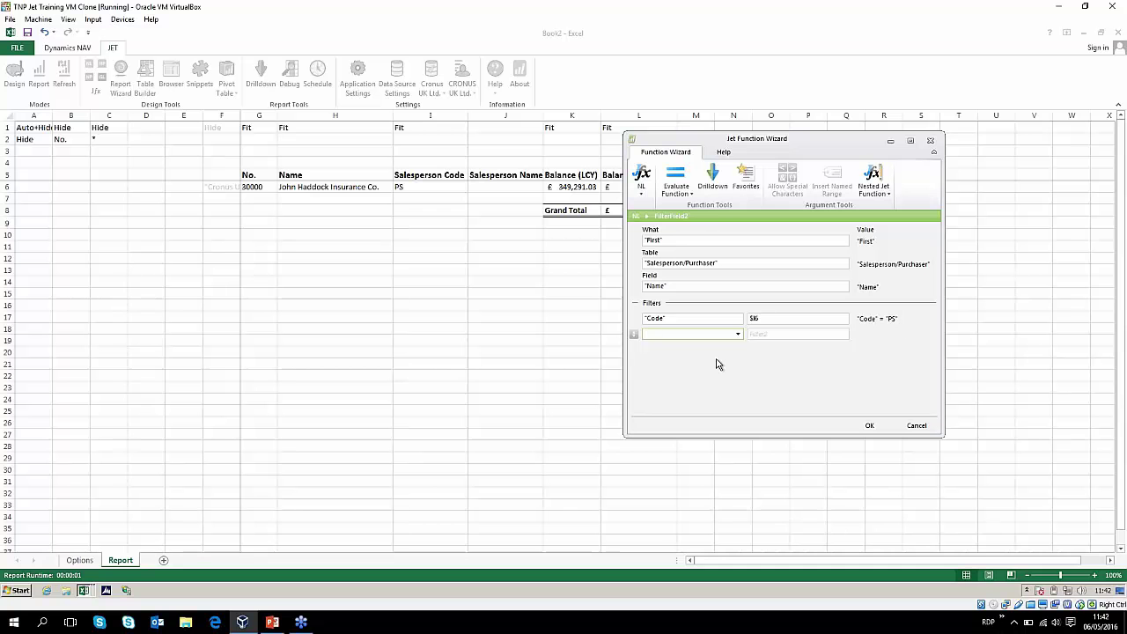
pyautogui.click(678, 183)
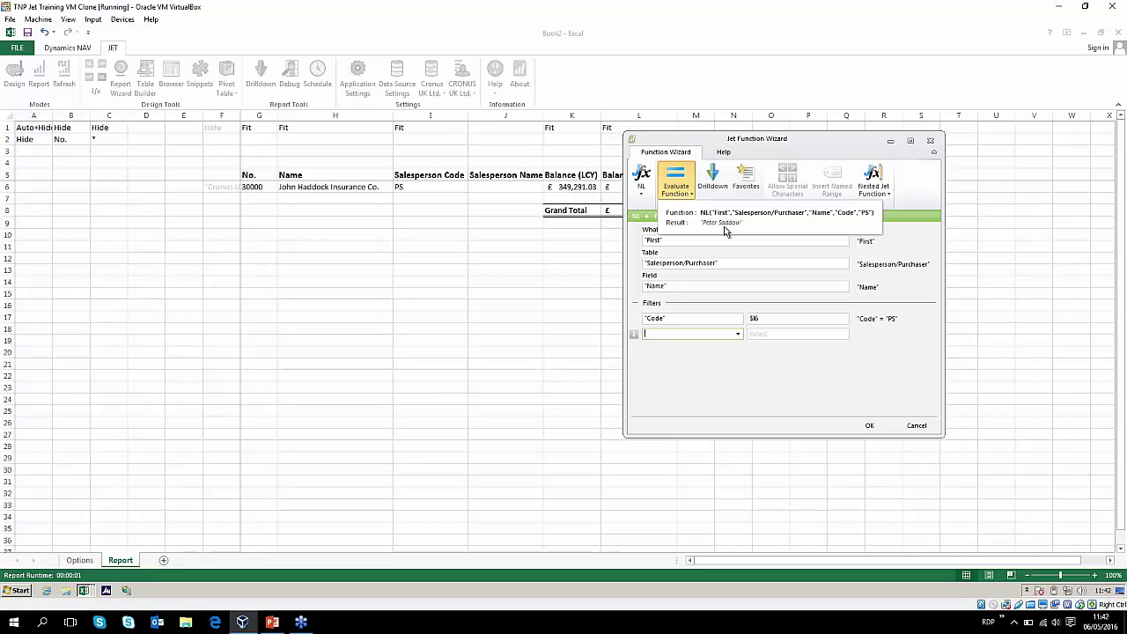
# - Try evaluating the function with its field name shortened to Nam
pyautogui.click(661, 290)
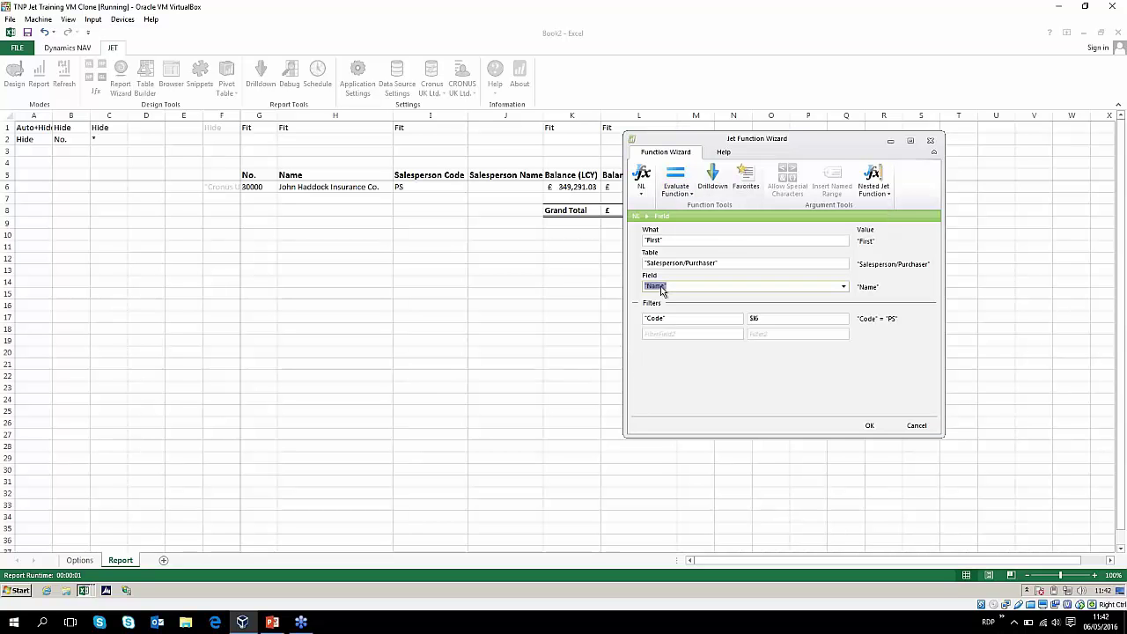
pyautogui.press('BackSpace')
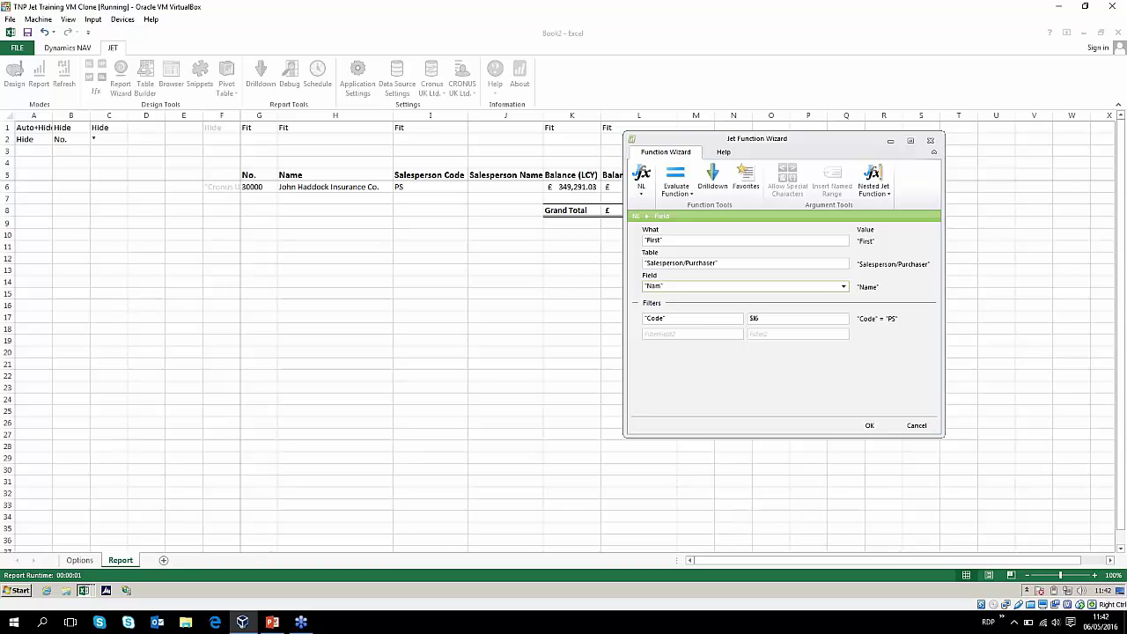
pyautogui.click(686, 191)
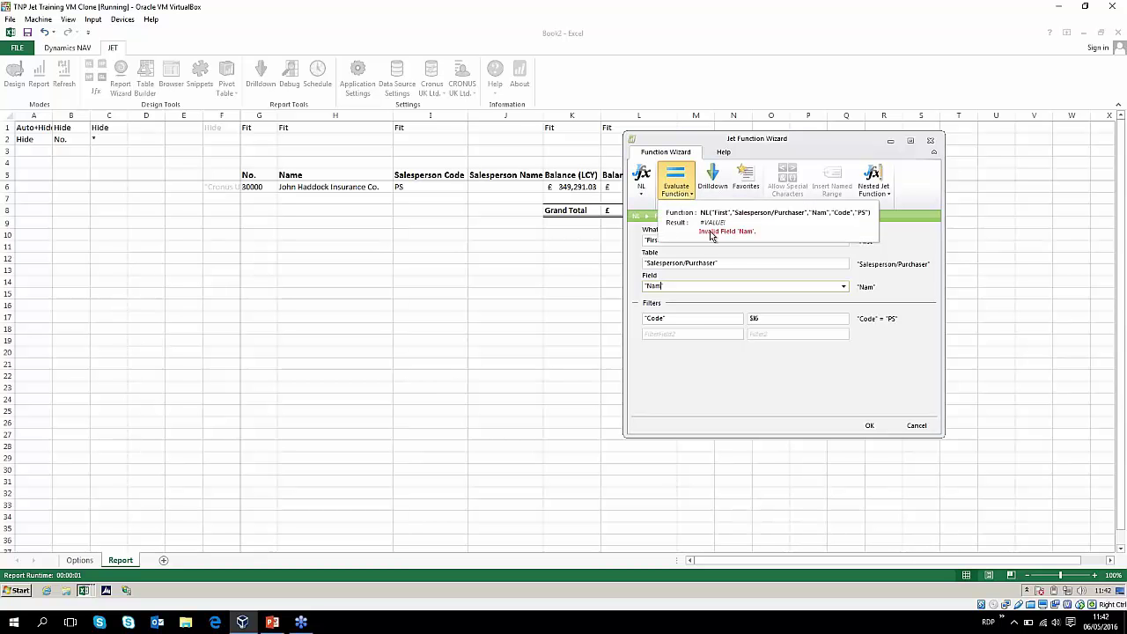
# - Correct the field to Name, evaluate the function again and insert it into the report
pyautogui.click(661, 286)
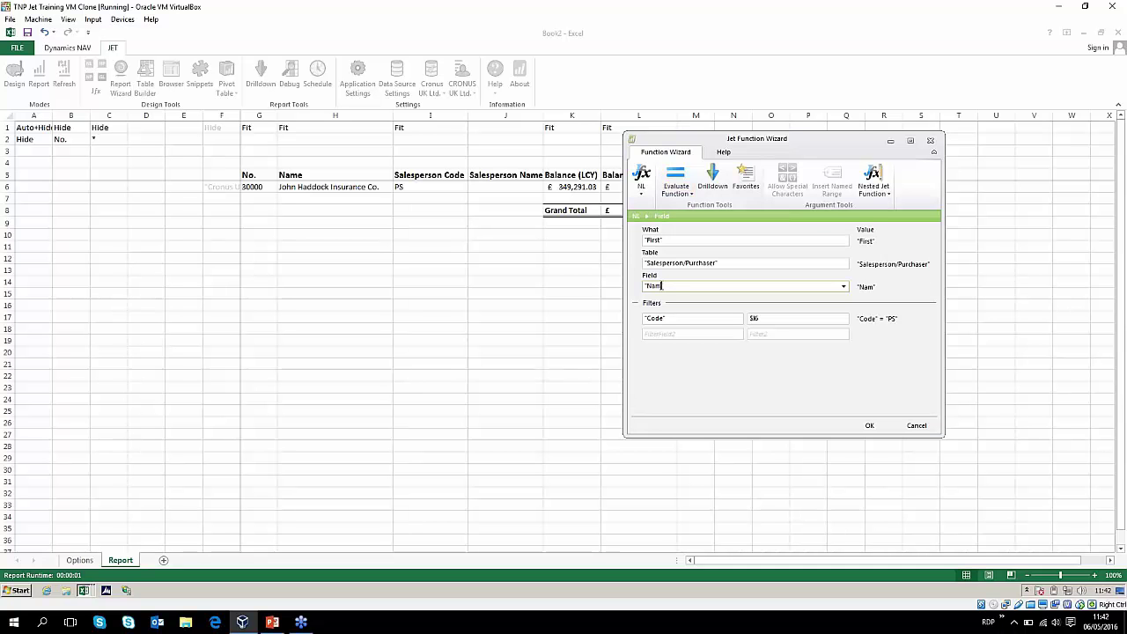
pyautogui.write('e')
pyautogui.click(675, 183)
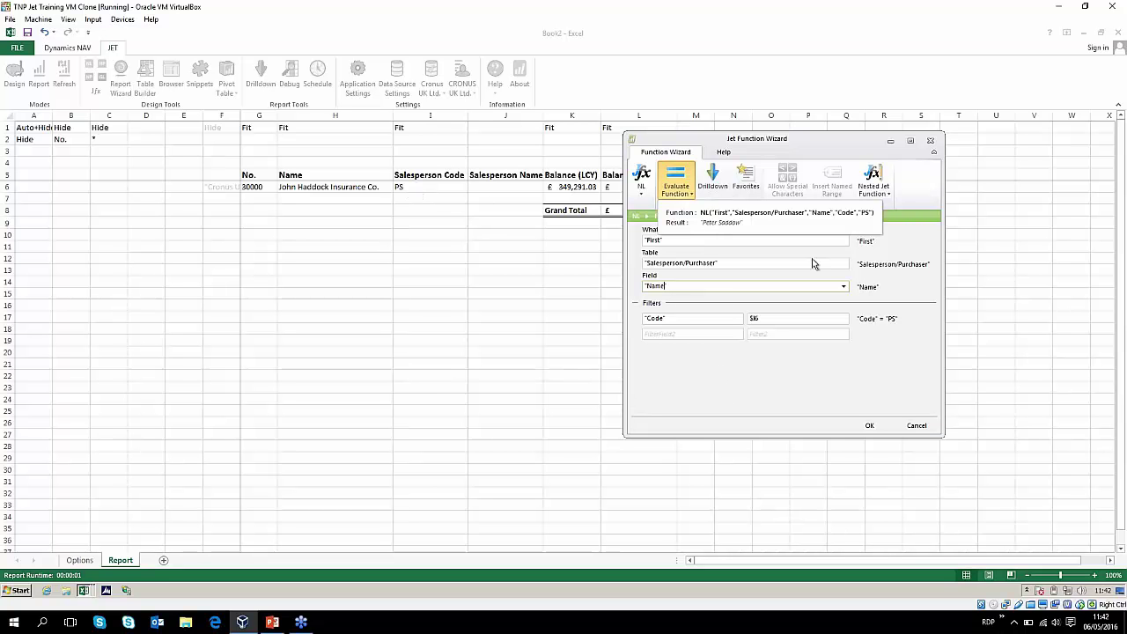
pyautogui.click(702, 334)
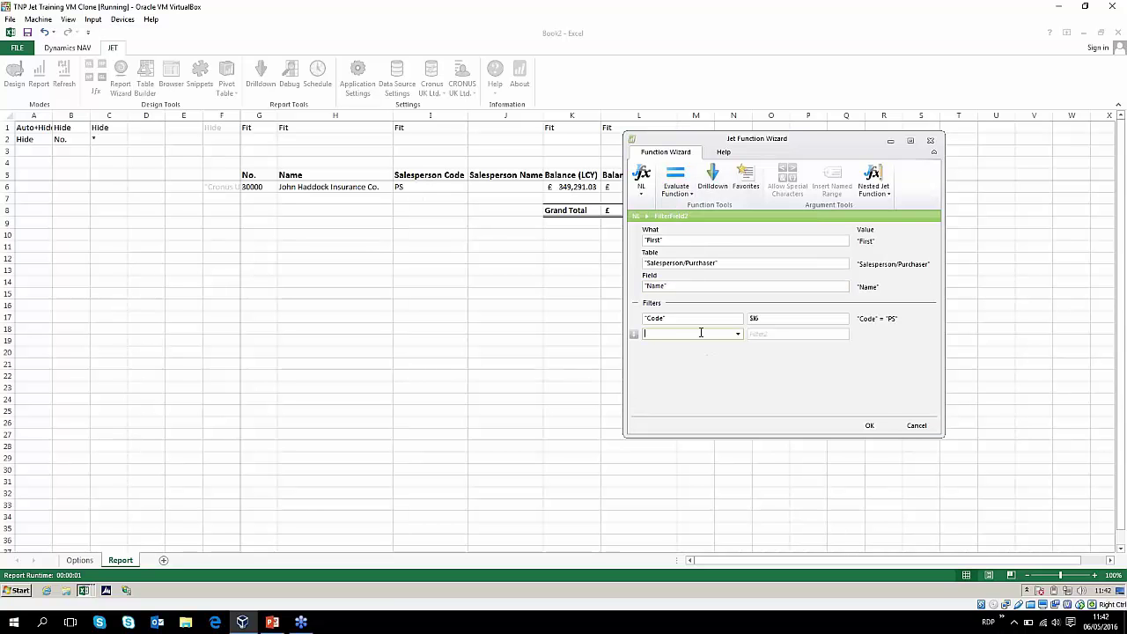
pyautogui.click(869, 426)
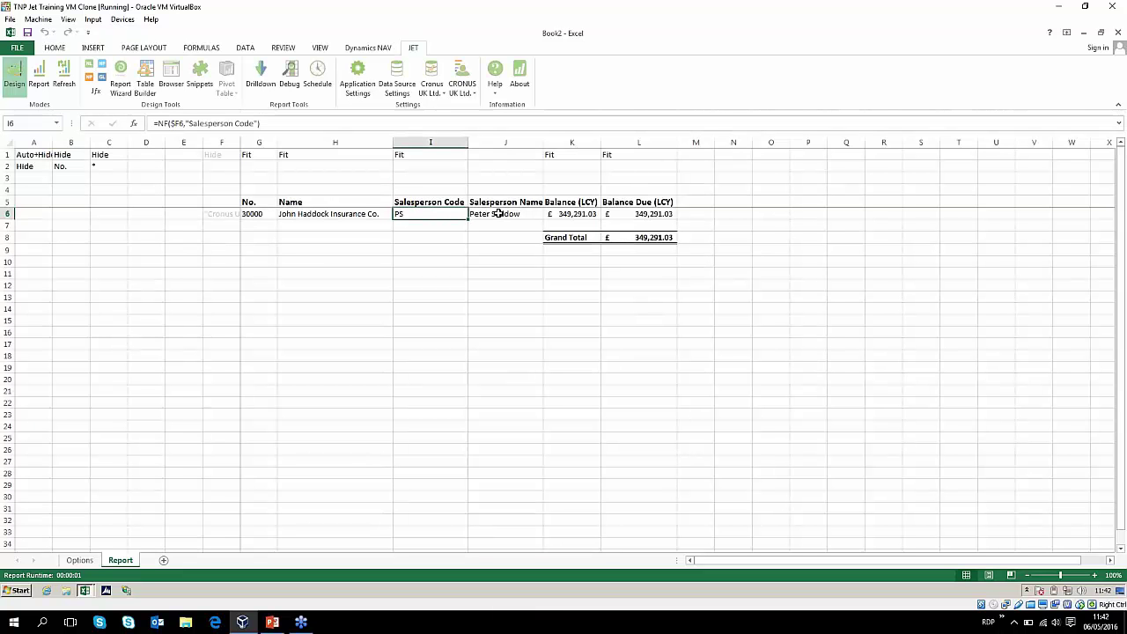
# - Enter the Fit keyword in cell J1 for the Salesperson Name column
pyautogui.click(498, 154)
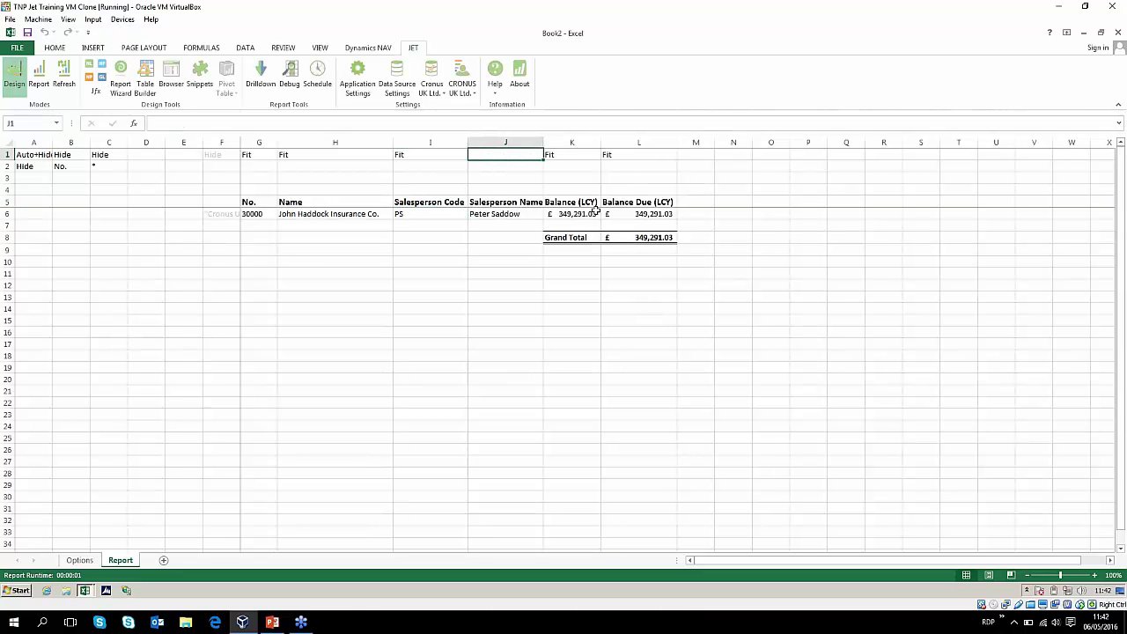
pyautogui.write('Fit')
pyautogui.press('Return')
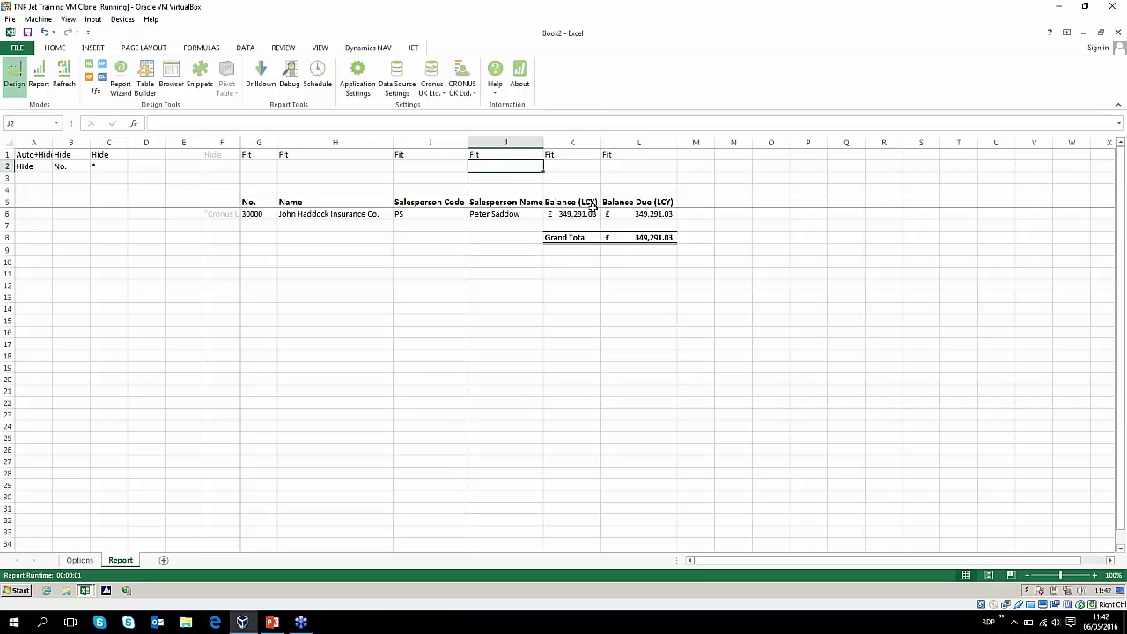
# - Run the report with the No. filter left at * and inspect the salesperson code and name cells in row 14
pyautogui.click(39, 74)
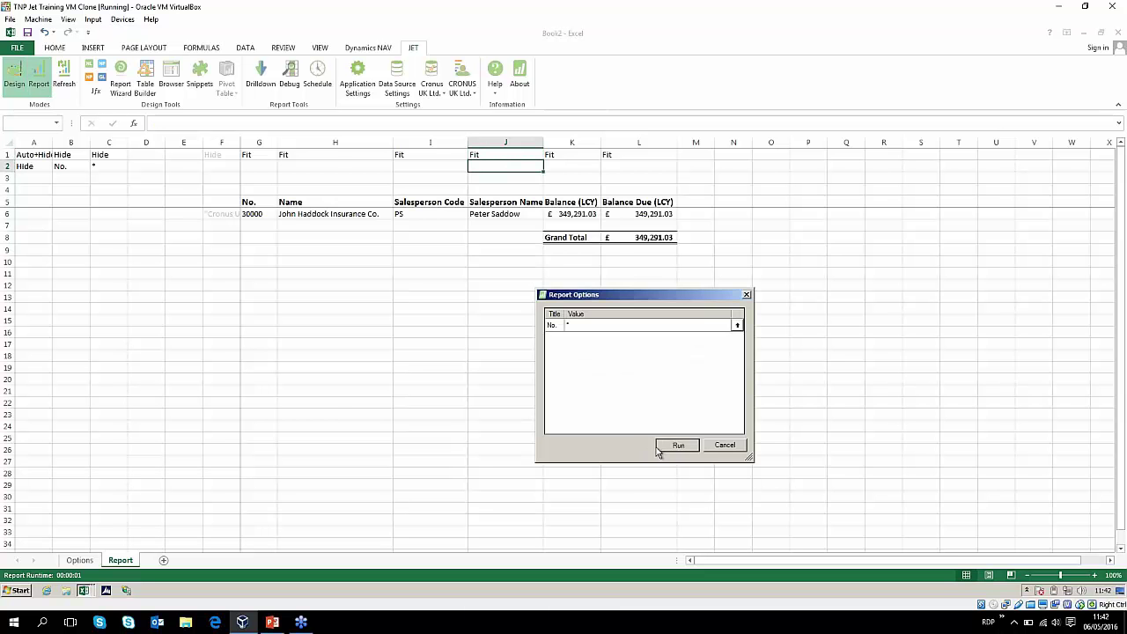
pyautogui.click(675, 446)
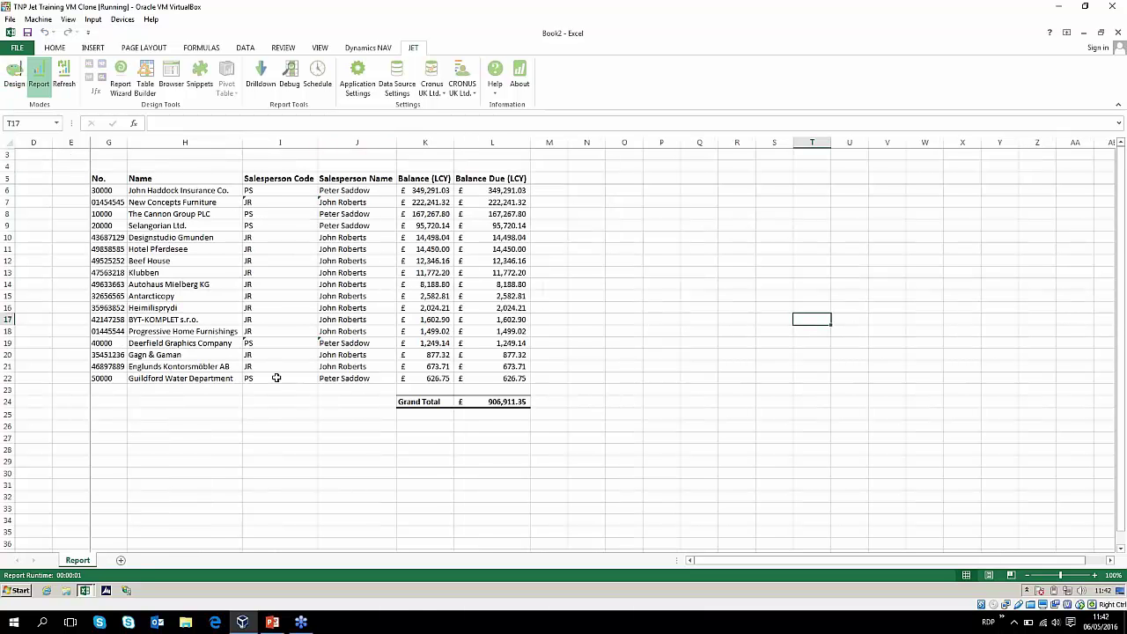
pyautogui.click(280, 284)
pyautogui.click(336, 284)
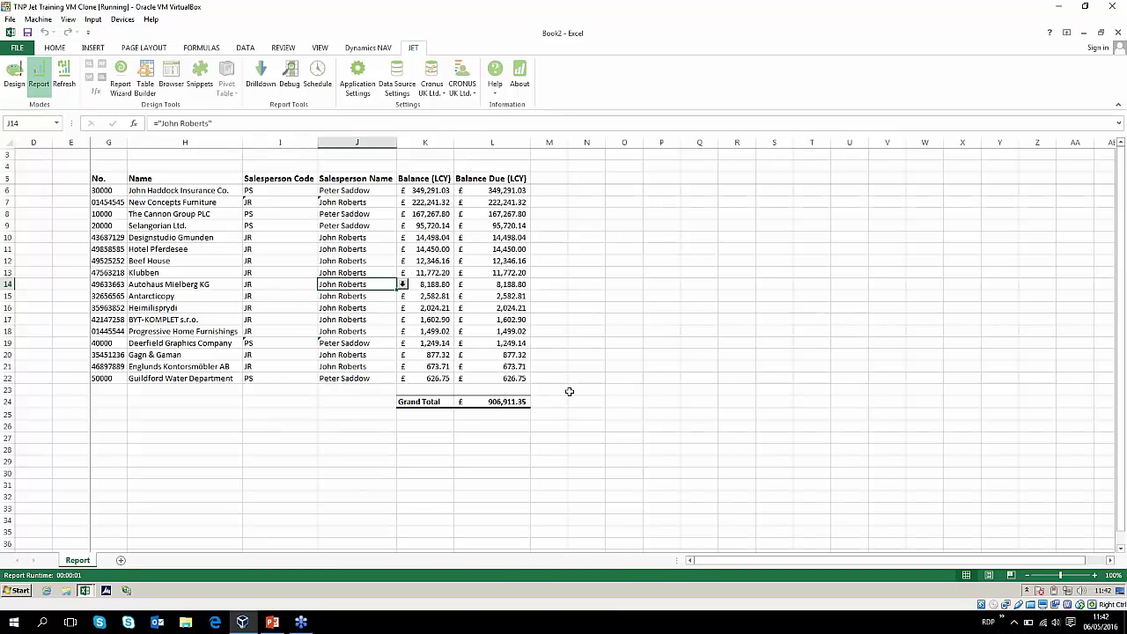
pyautogui.click(656, 359)
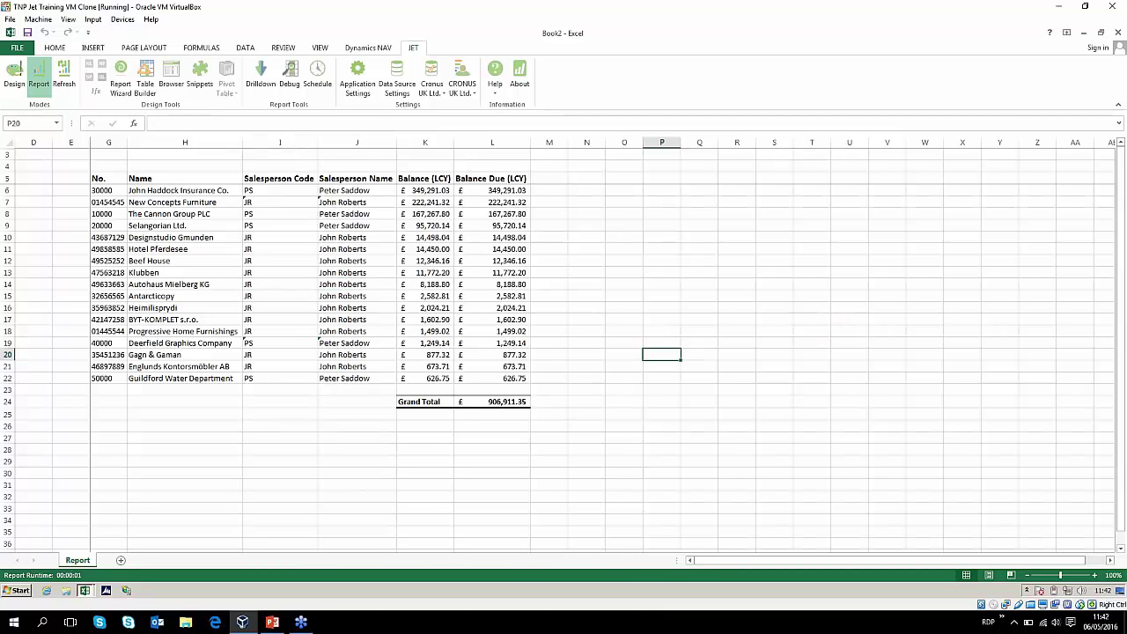
# - Return to design mode and replace the keyword in cell I1 with Hide for the Salesperson Code column
pyautogui.click(12, 77)
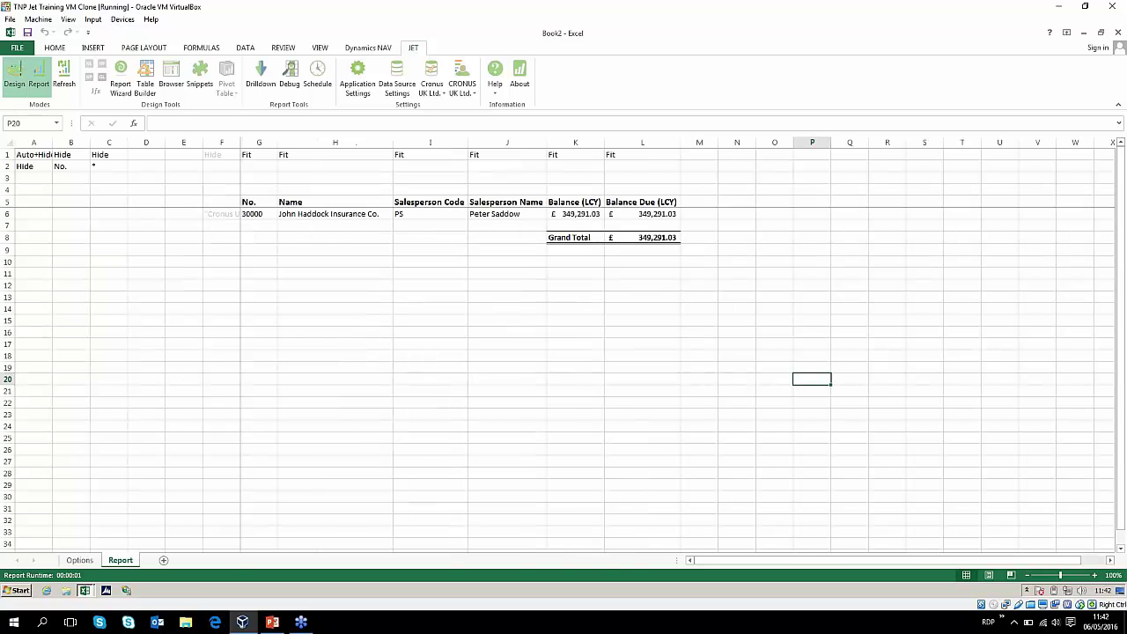
pyautogui.click(401, 154)
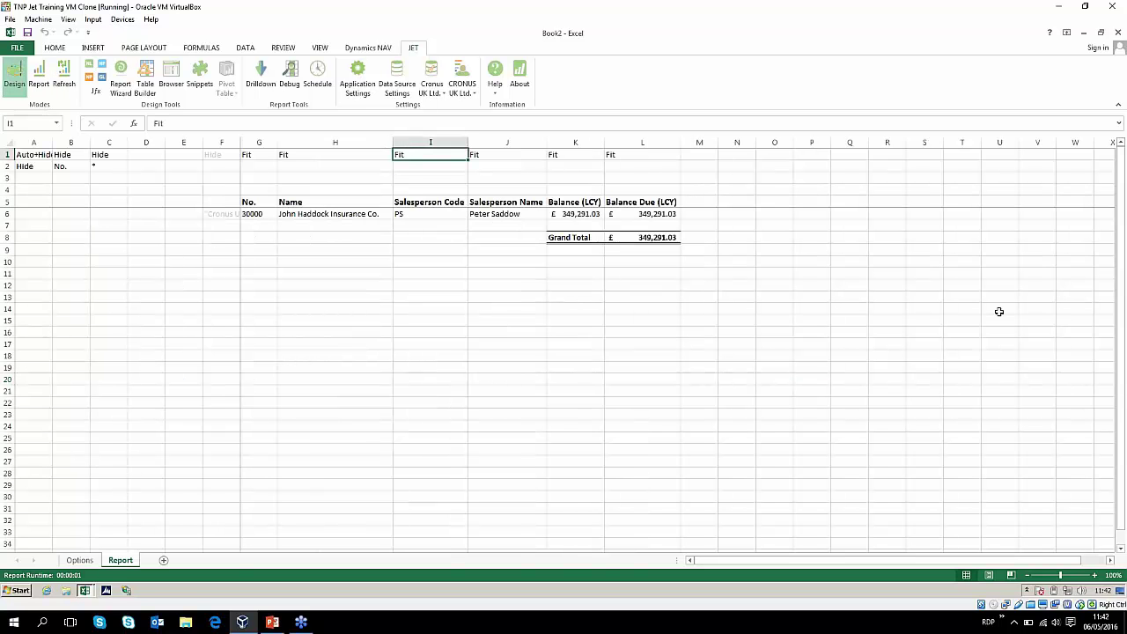
pyautogui.write('Hide')
pyautogui.press('Return')
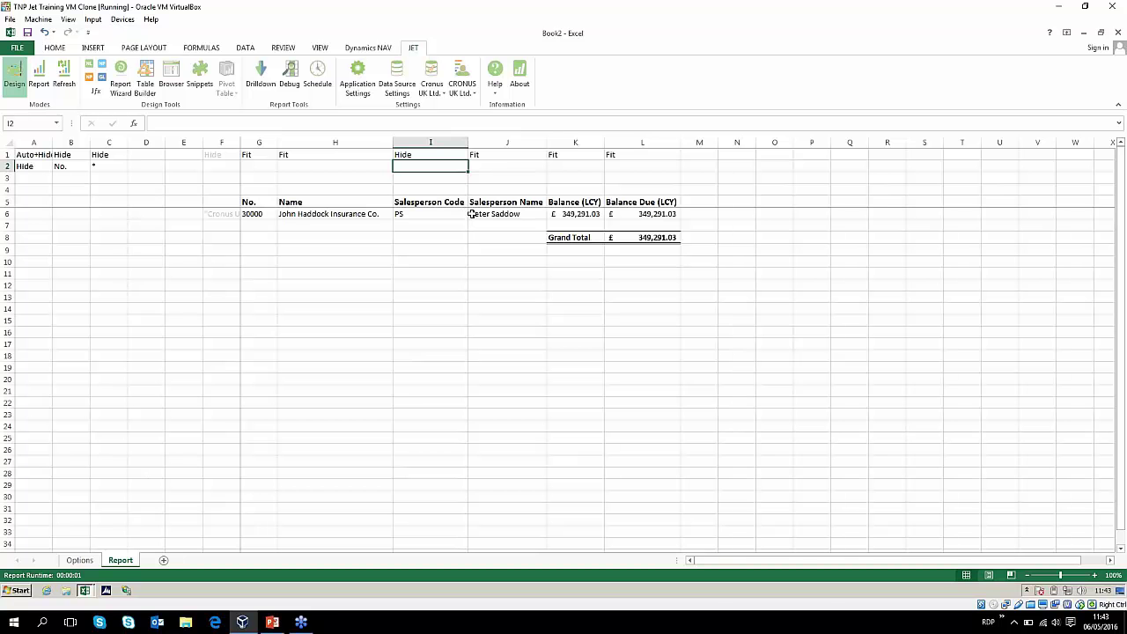
# - Run the report with the No. filter left at * and select columns H through J to check the hidden column
pyautogui.click(39, 77)
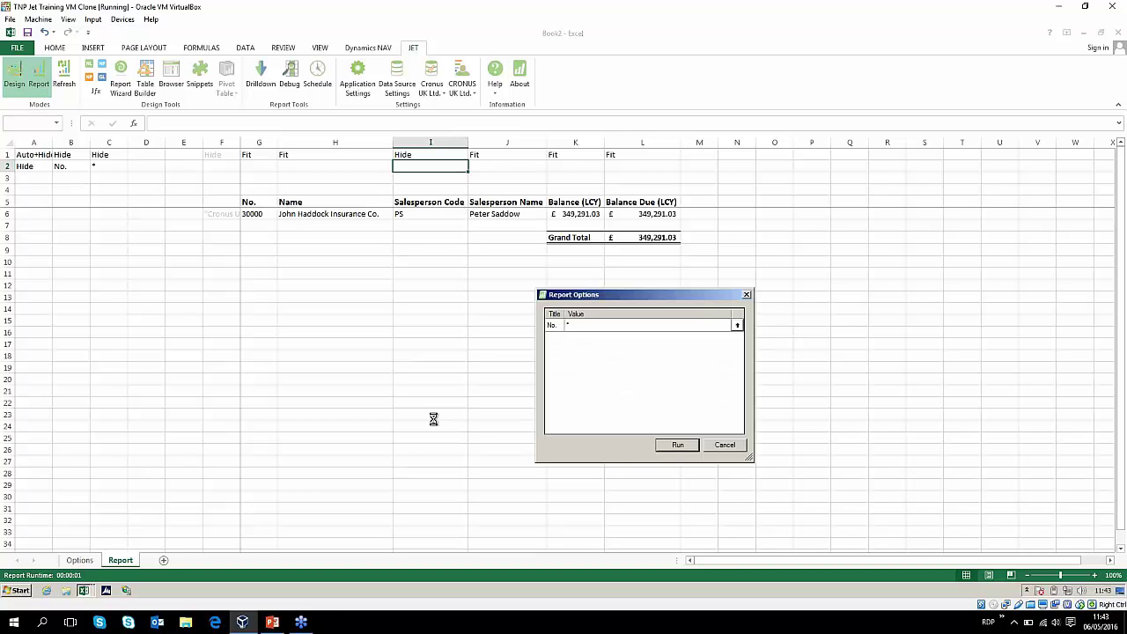
pyautogui.click(662, 447)
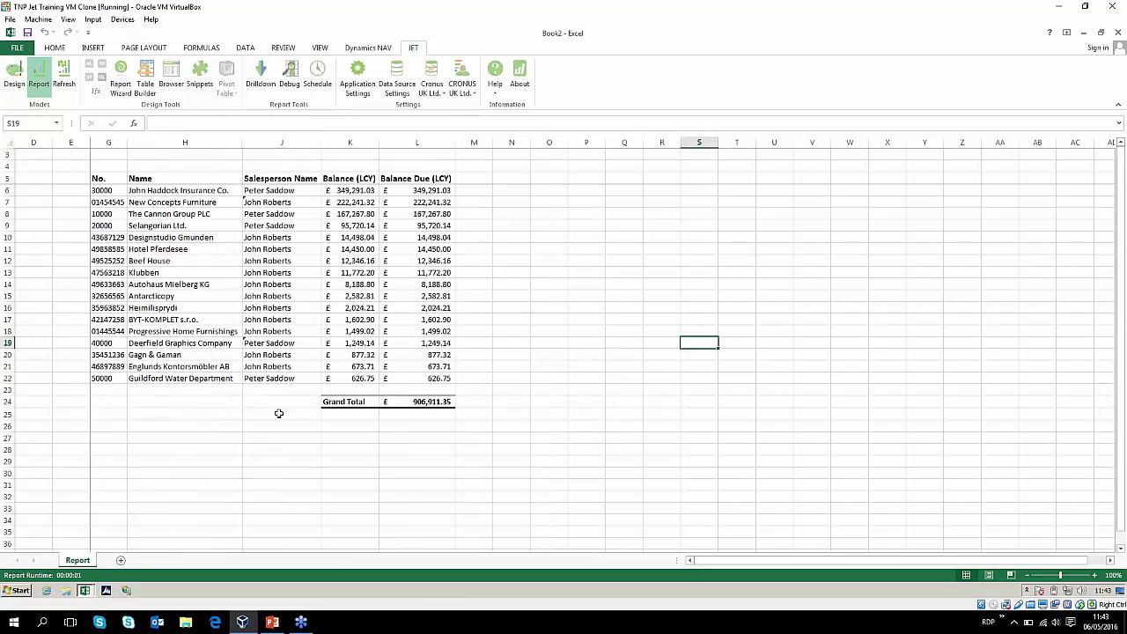
pyautogui.moveTo(226, 143); pyautogui.dragTo(312, 143)
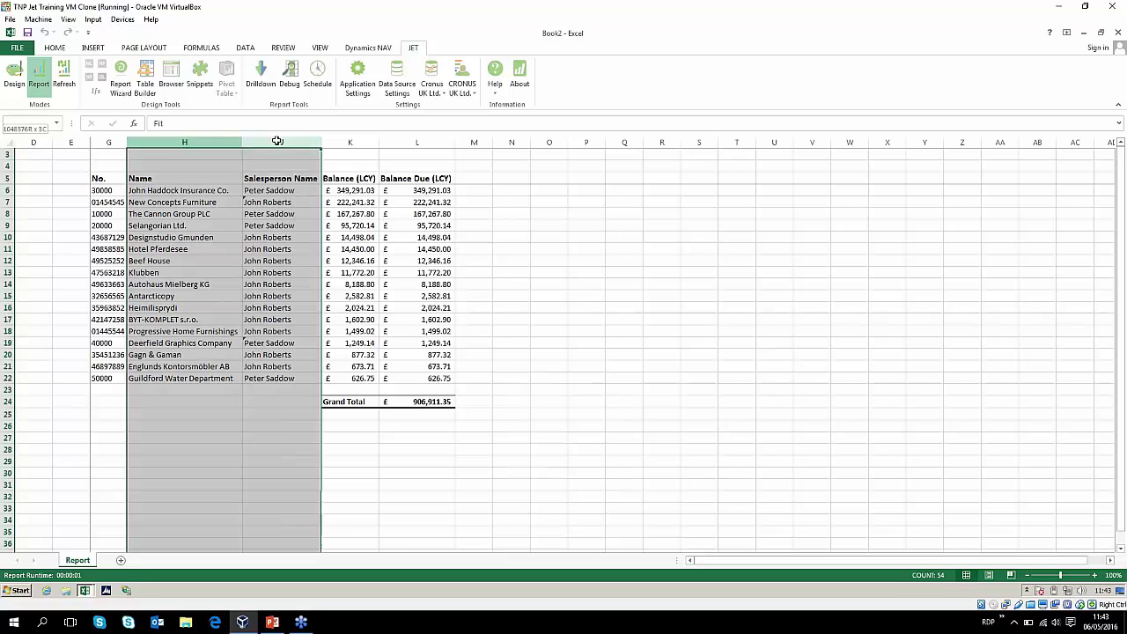
# - Unhide the Salesperson Code column in the report output and hide column I again
pyautogui.rightClick(234, 144)
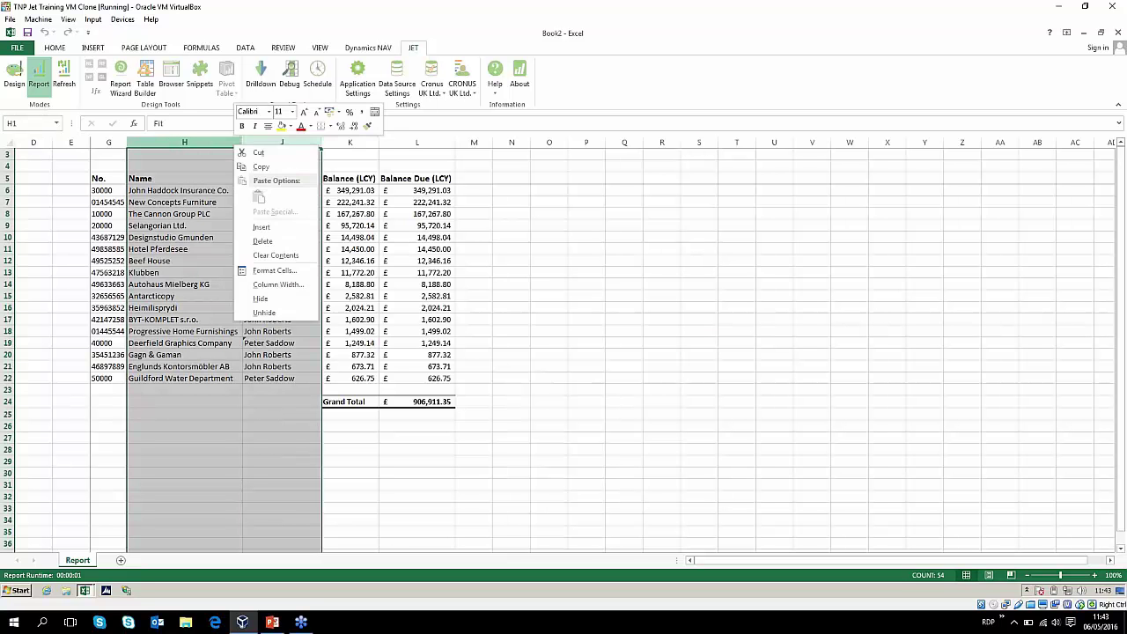
pyautogui.click(281, 319)
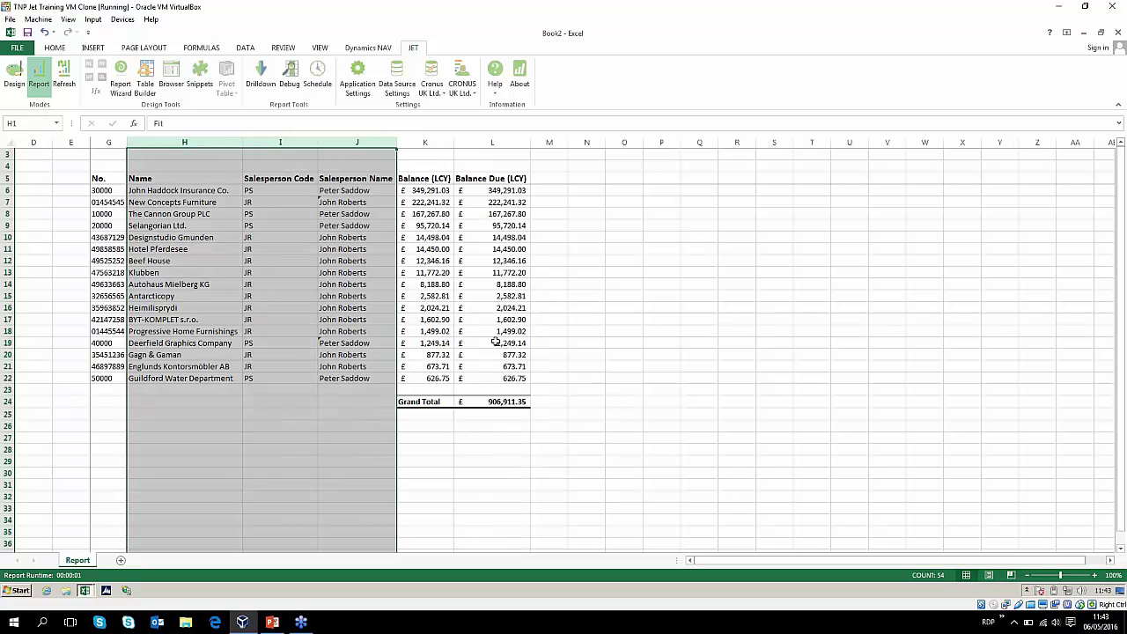
pyautogui.click(282, 144)
pyautogui.rightClick(285, 144)
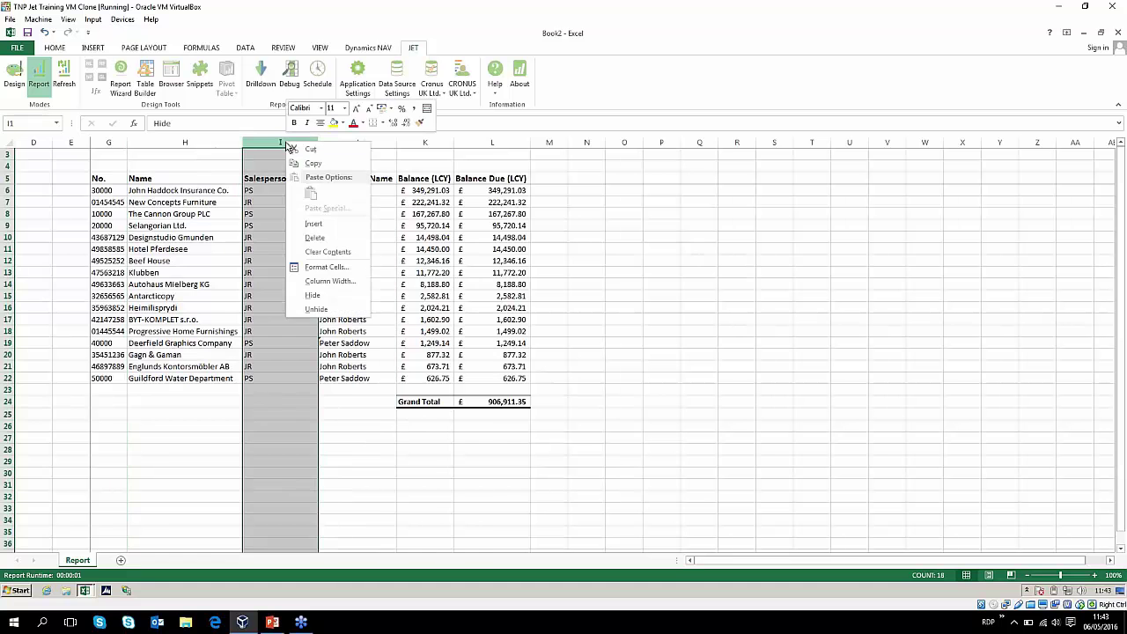
pyautogui.click(313, 295)
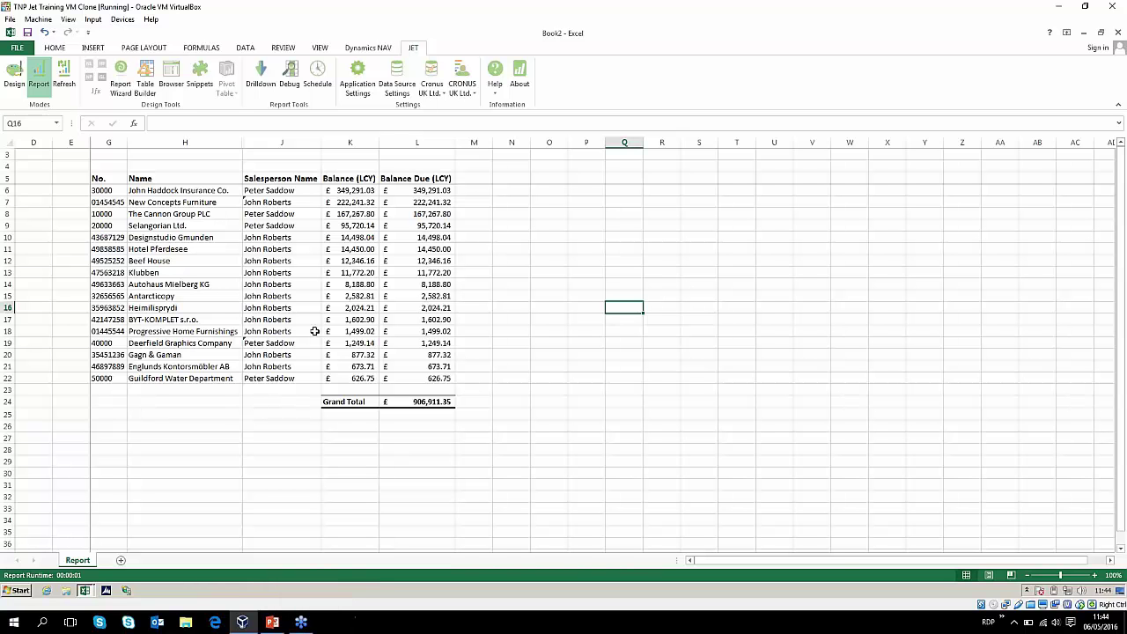
# - Return to design mode and delete the Grand Total row, row 8
pyautogui.click(15, 79)
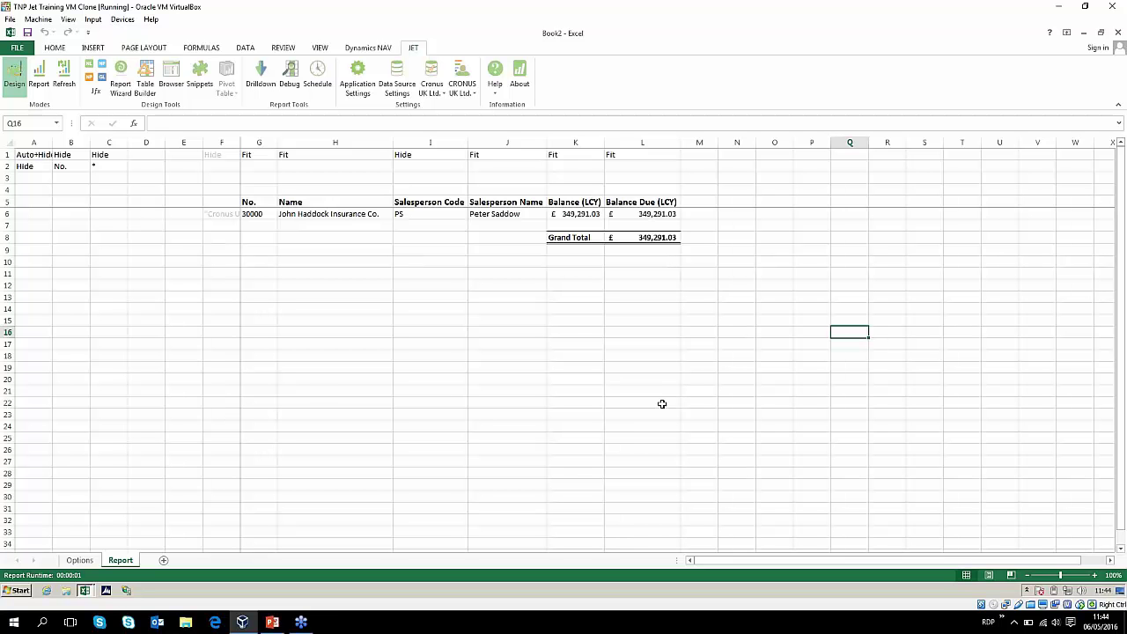
pyautogui.rightClick(8, 237)
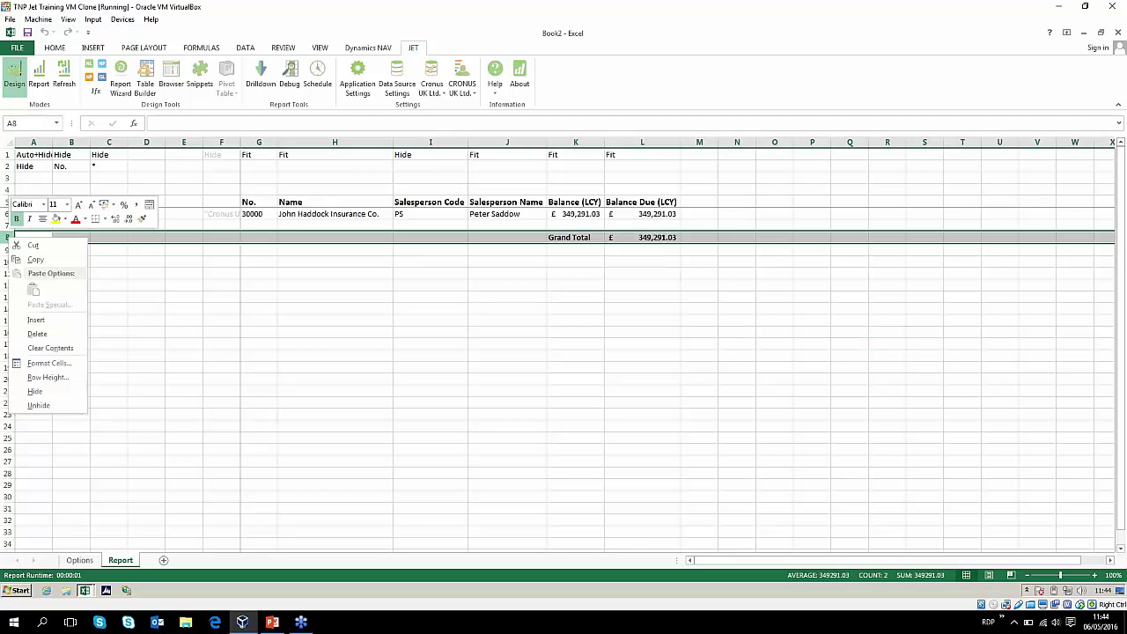
pyautogui.click(39, 335)
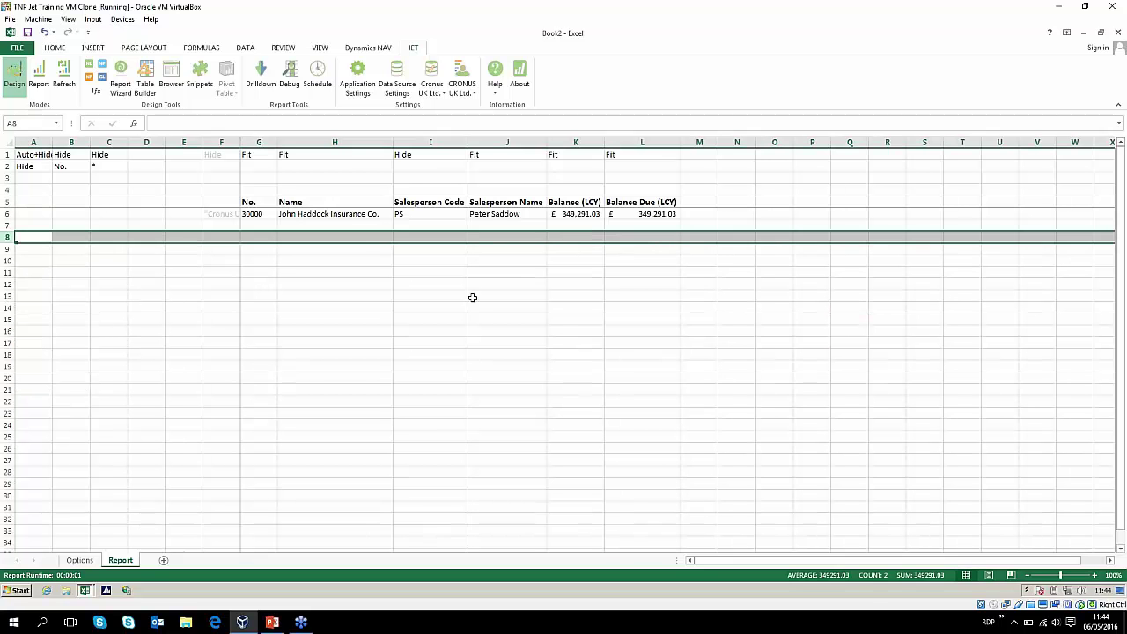
pyautogui.click(507, 389)
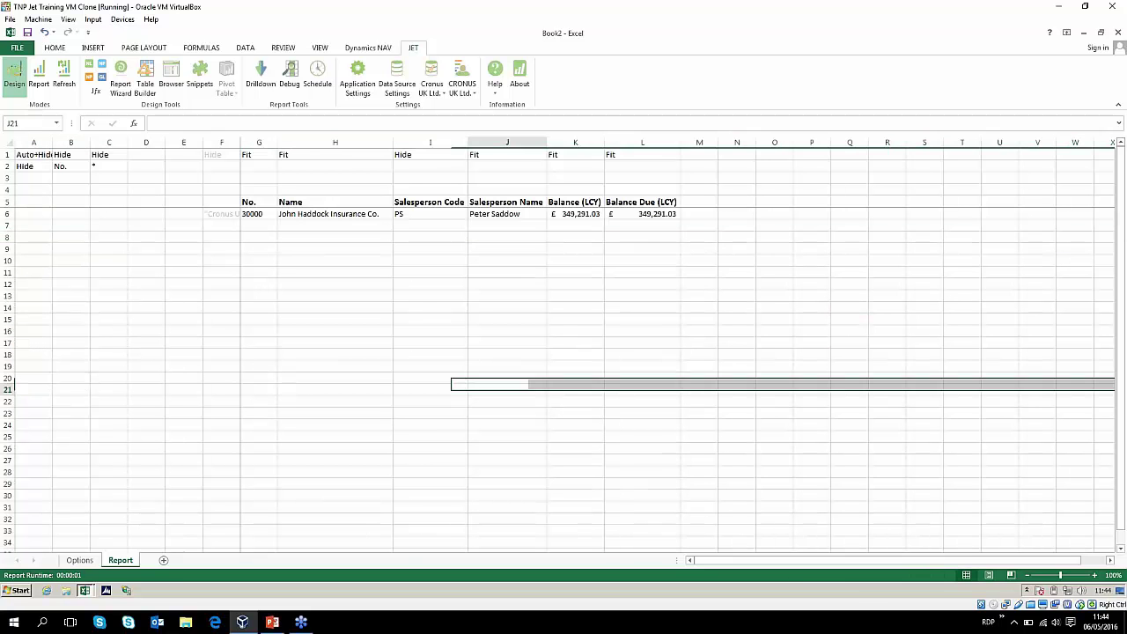
pyautogui.click(221, 226)
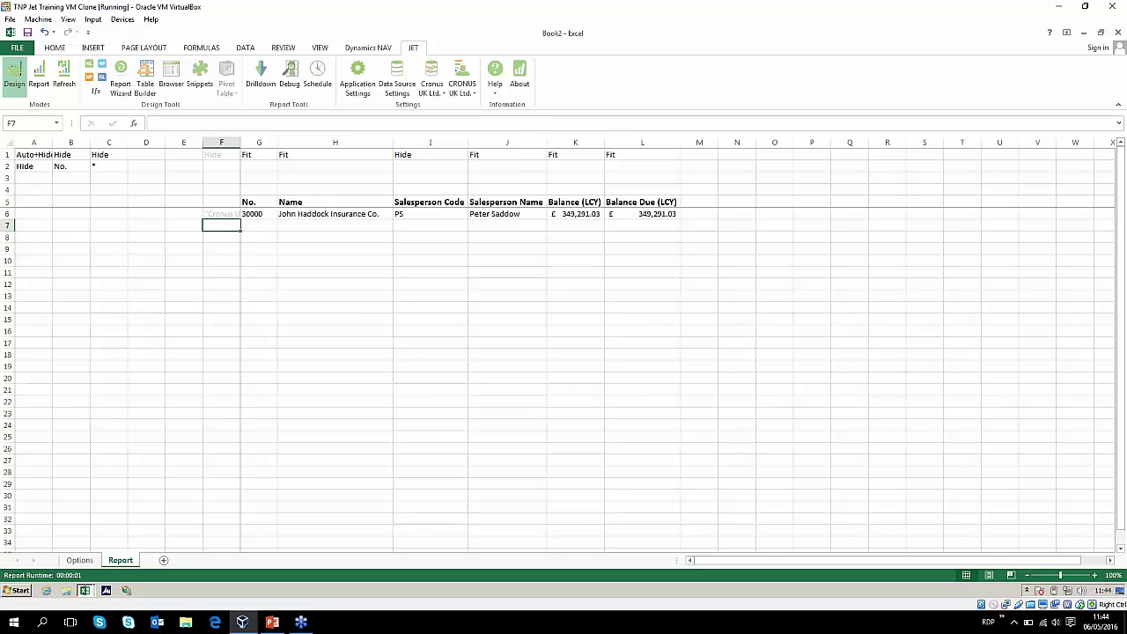
# - Change the What argument of the Customer NL function in F6 to Rows=3
pyautogui.click(218, 215)
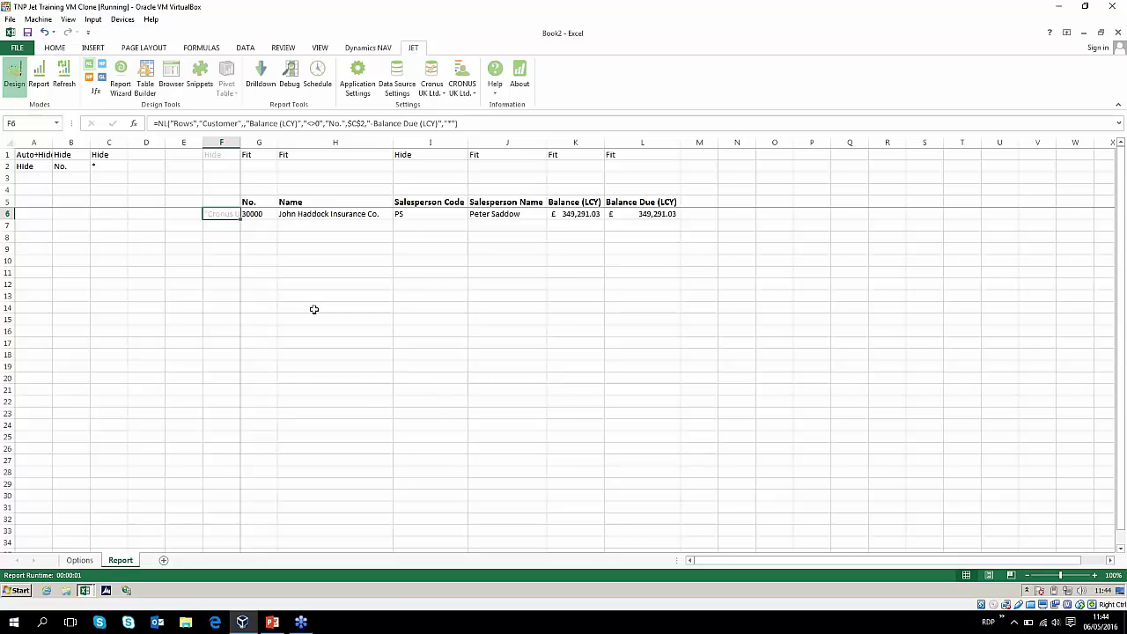
pyautogui.hotkey('ctrl', 'shift', 'j')
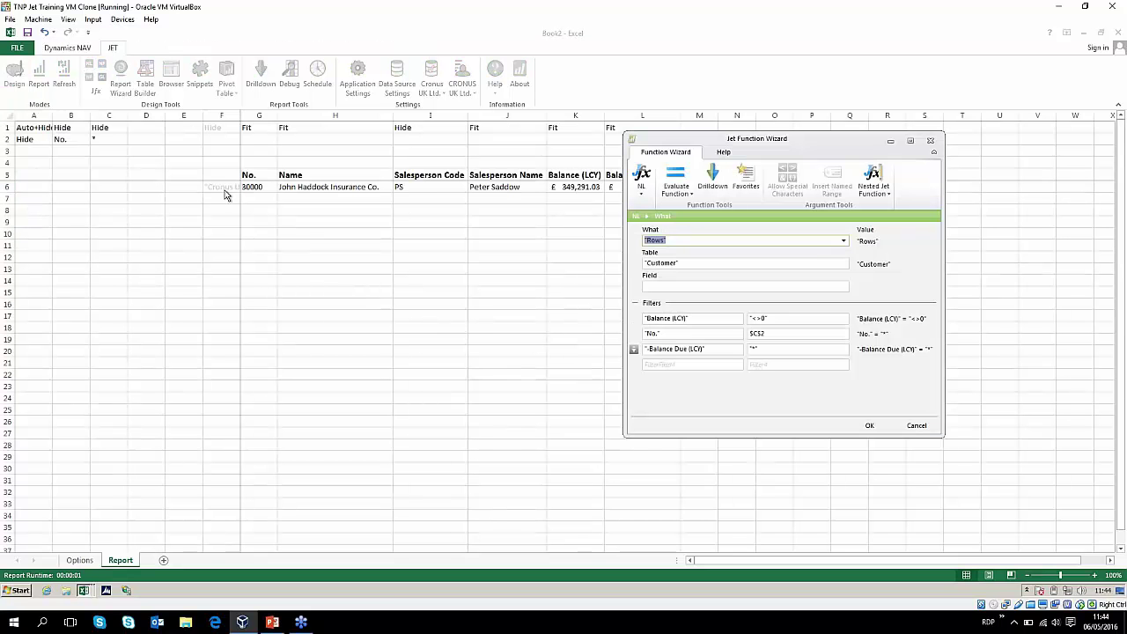
pyautogui.click(662, 241)
pyautogui.write('=3')
pyautogui.click(869, 425)
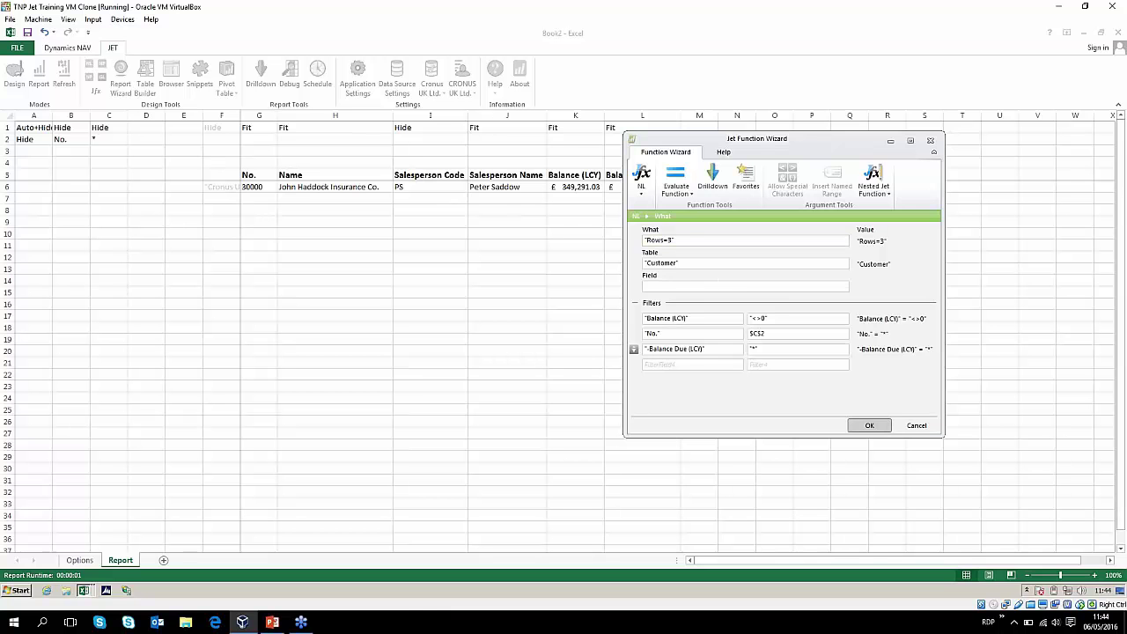
# - Run the report with the No. filter left at * and inspect the row spacing between customers
pyautogui.click(38, 79)
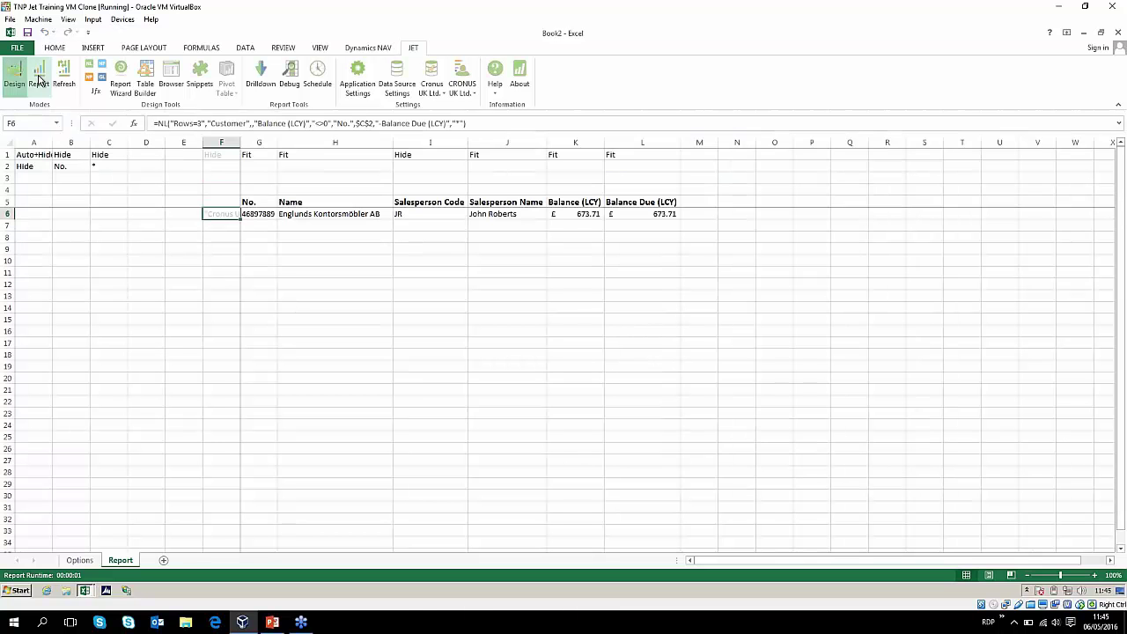
pyautogui.click(38, 79)
pyautogui.click(680, 446)
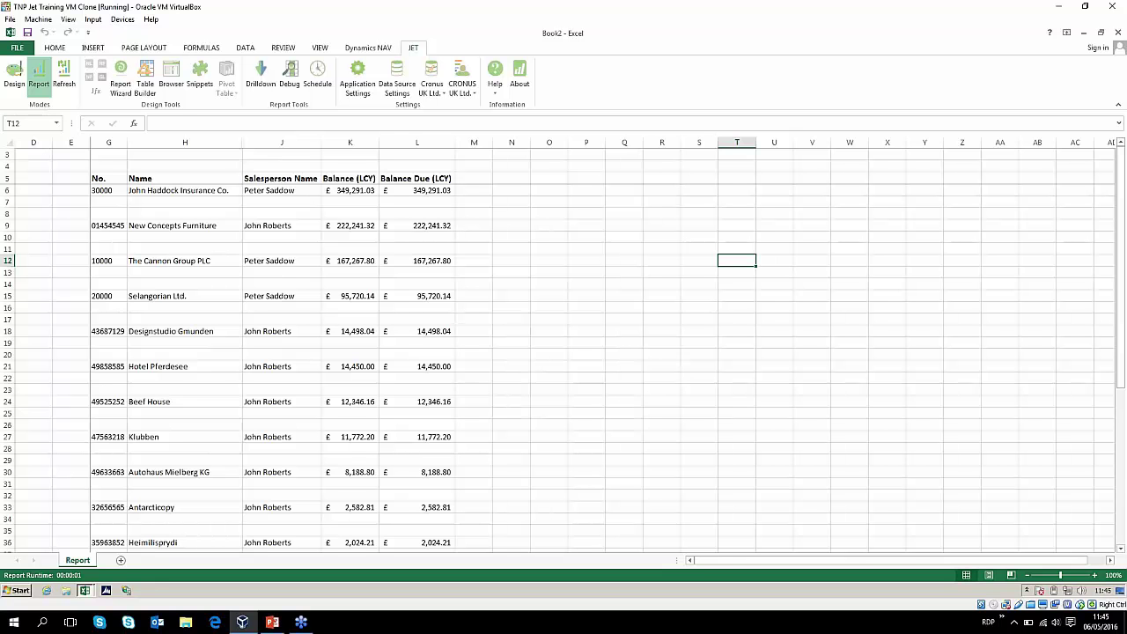
pyautogui.click(105, 191)
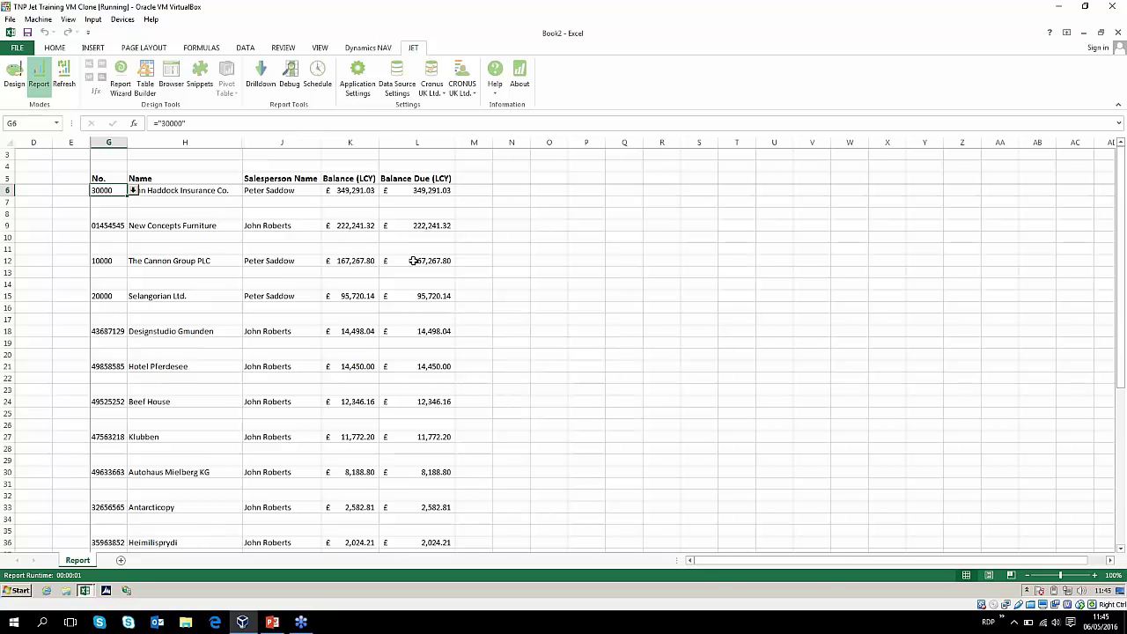
# - Return to design mode and enter the test numbers 1, 2, 3 and 4 in cells G7 to G10
pyautogui.click(16, 77)
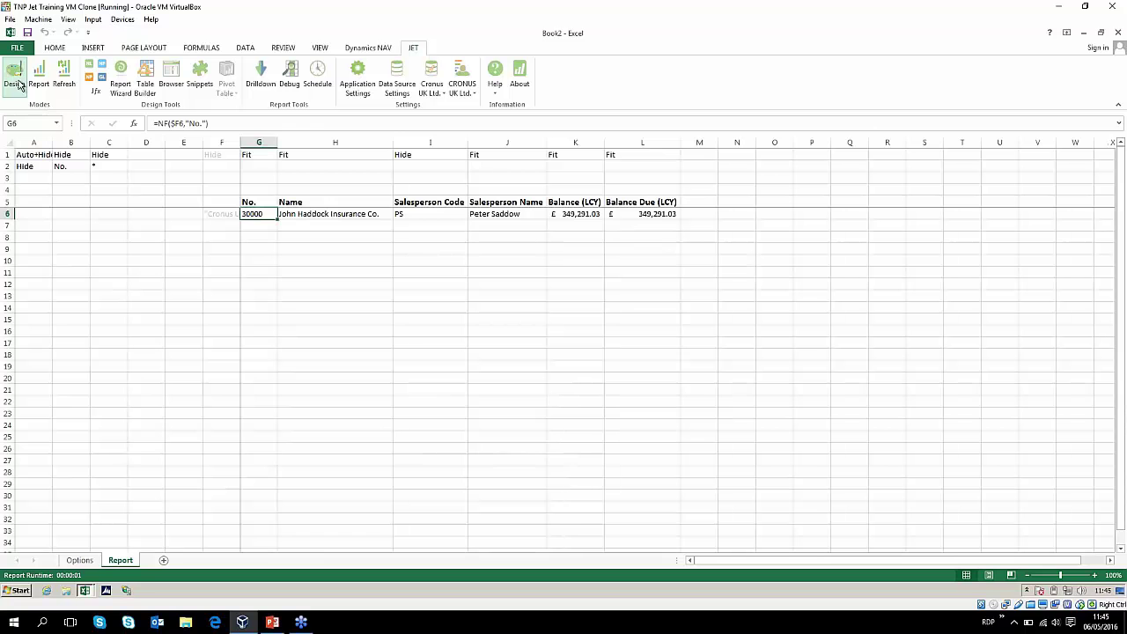
pyautogui.press('Down')
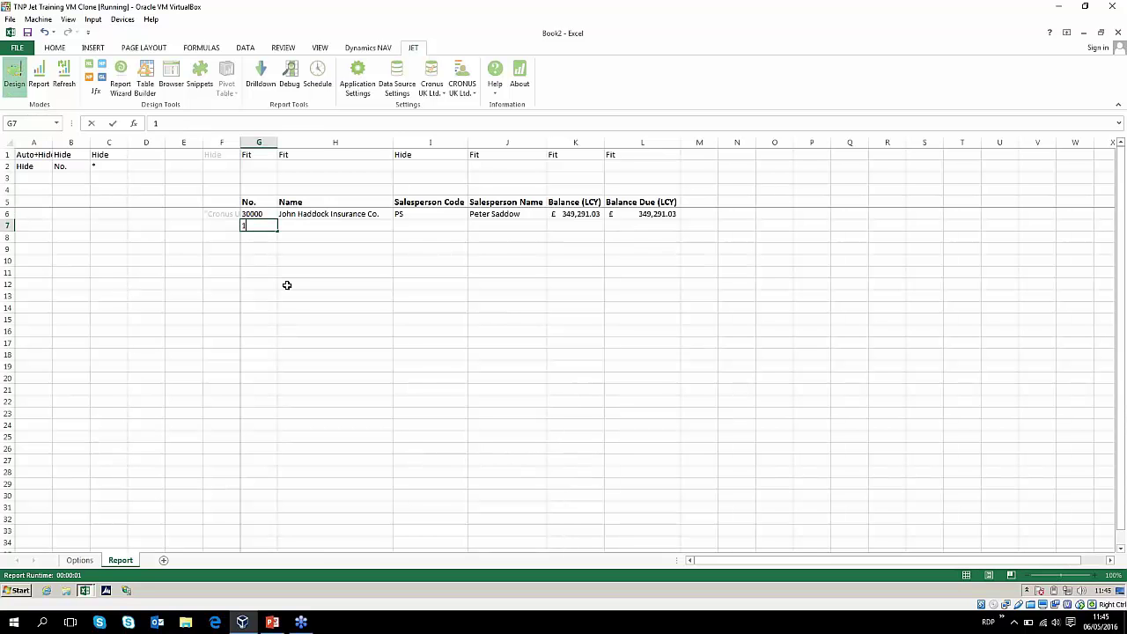
pyautogui.write('1')
pyautogui.press('Return')
pyautogui.write('2')
pyautogui.press('Return')
pyautogui.write('3')
pyautogui.press('Return')
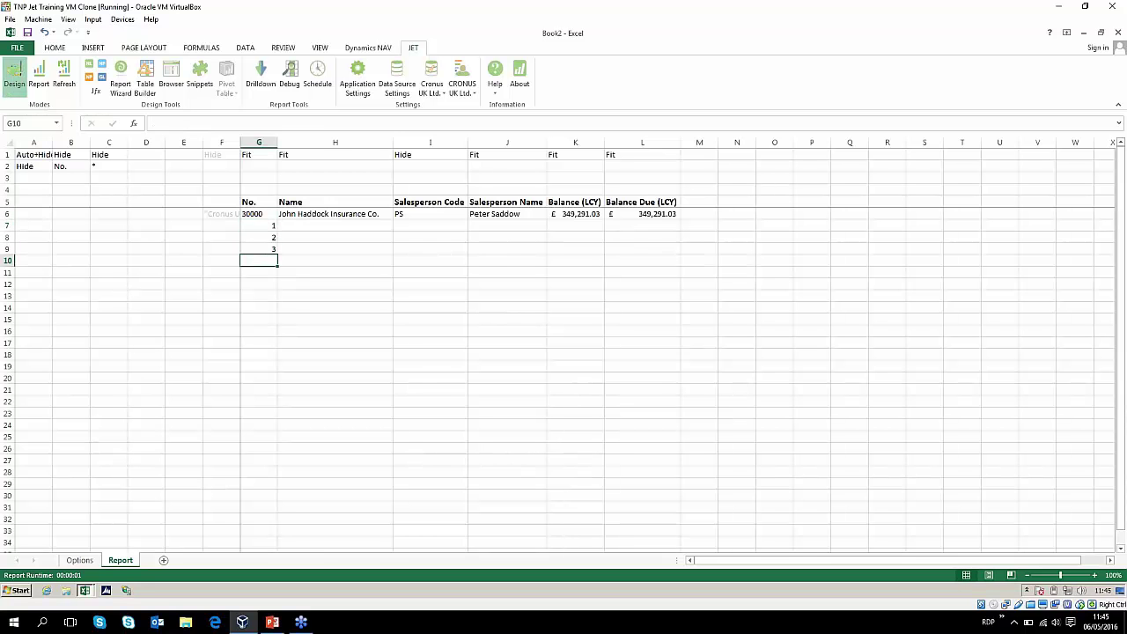
pyautogui.write('4')
pyautogui.press('Return')
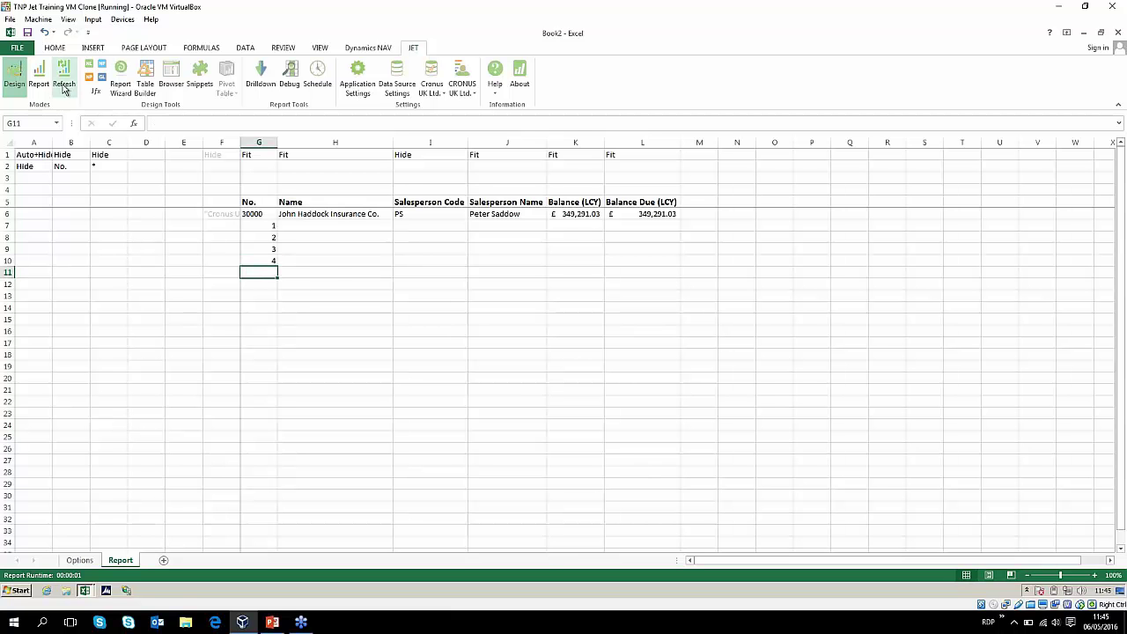
# - Run the report with the No. filter left at * and check which test numbers repeat beneath each customer
pyautogui.click(39, 75)
pyautogui.click(676, 447)
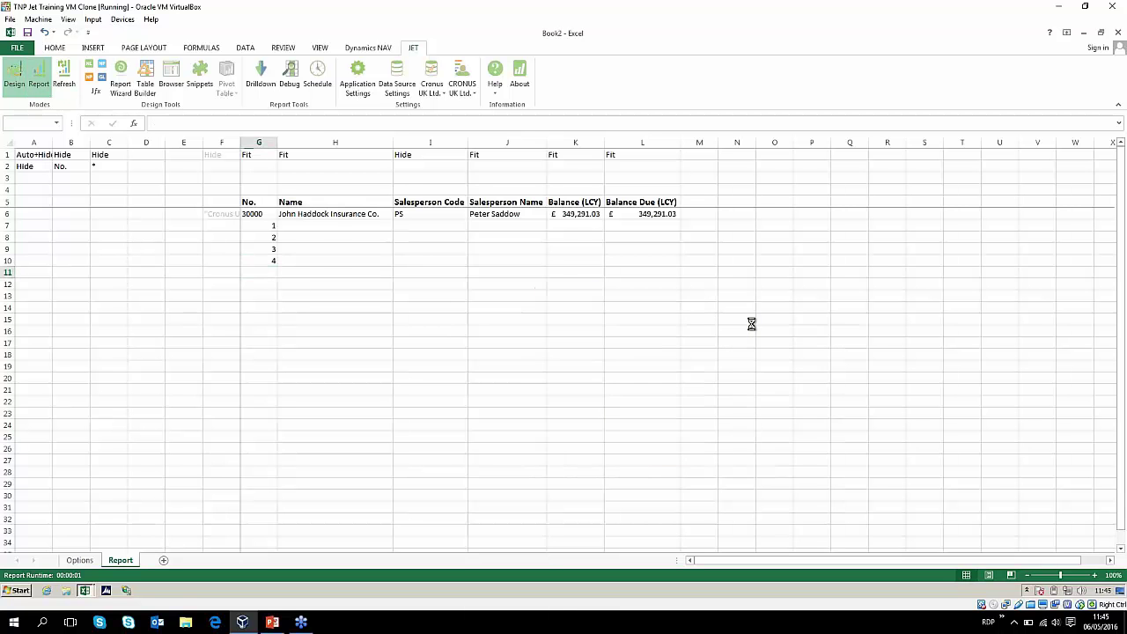
pyautogui.click(637, 308)
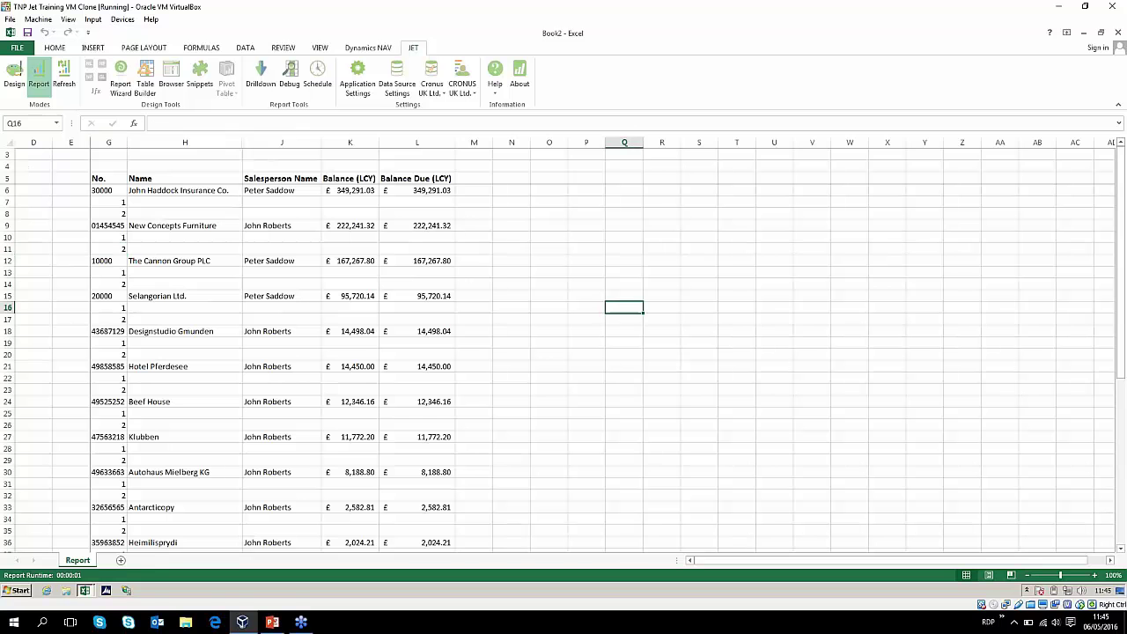
pyautogui.moveTo(115, 203); pyautogui.dragTo(115, 249)
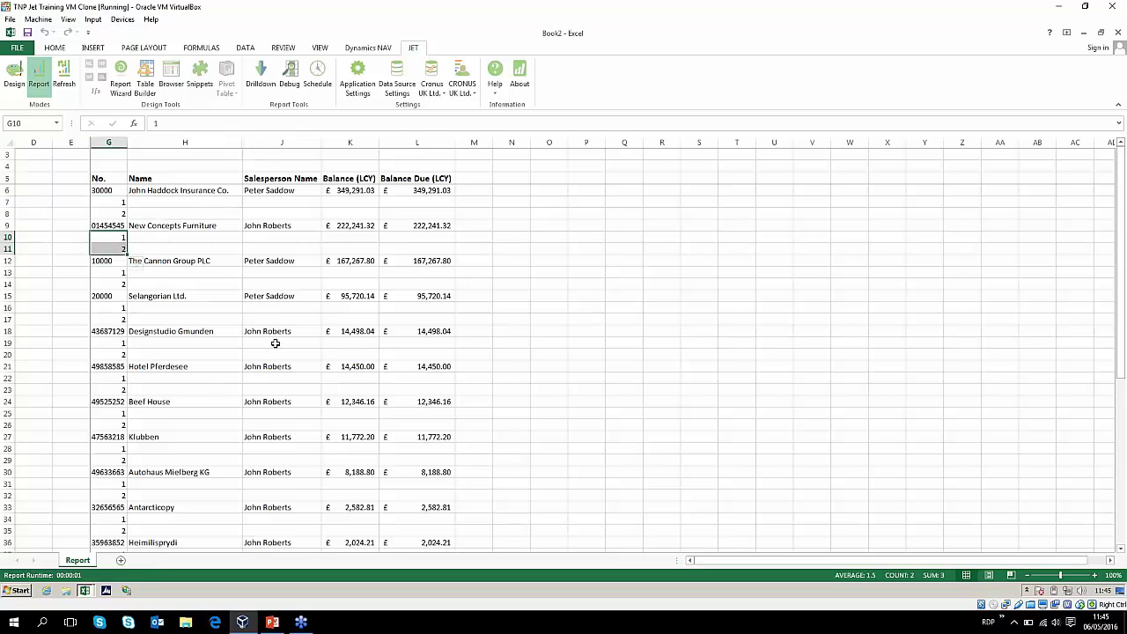
# - Review the F6 formula in design mode and rerun the report to examine the rows beneath the last customer
pyautogui.click(14, 74)
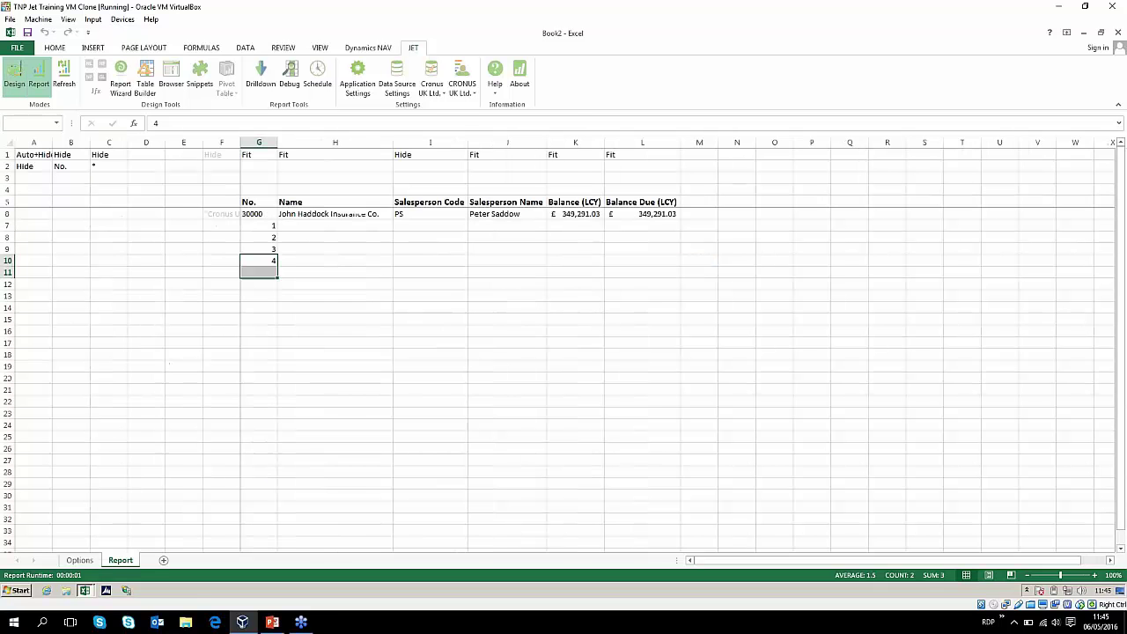
pyautogui.click(229, 214)
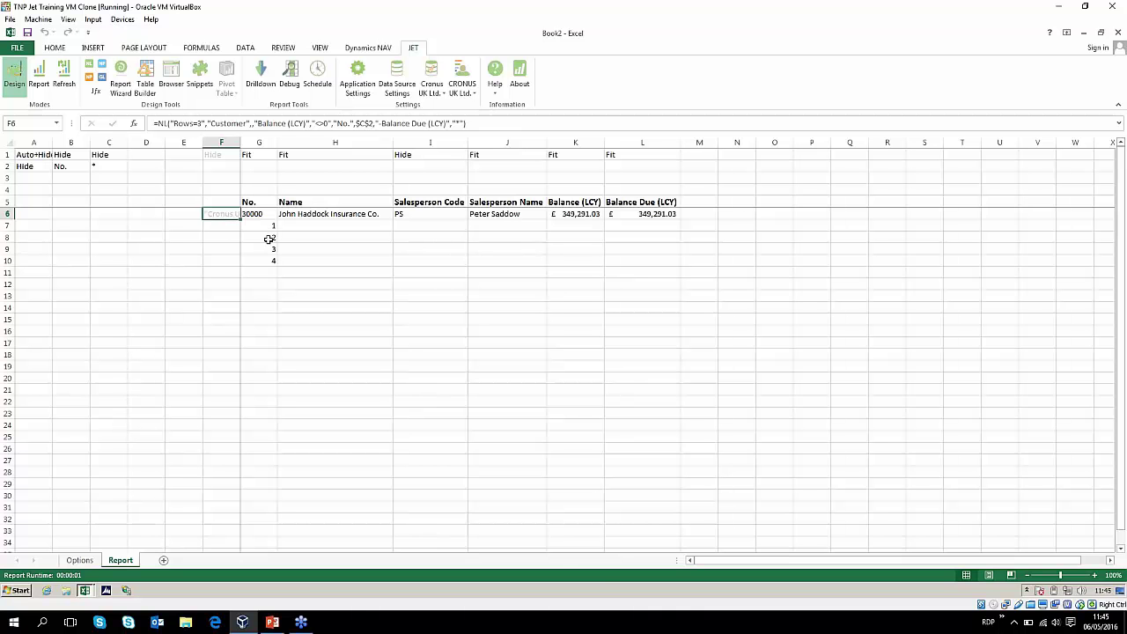
pyautogui.click(39, 83)
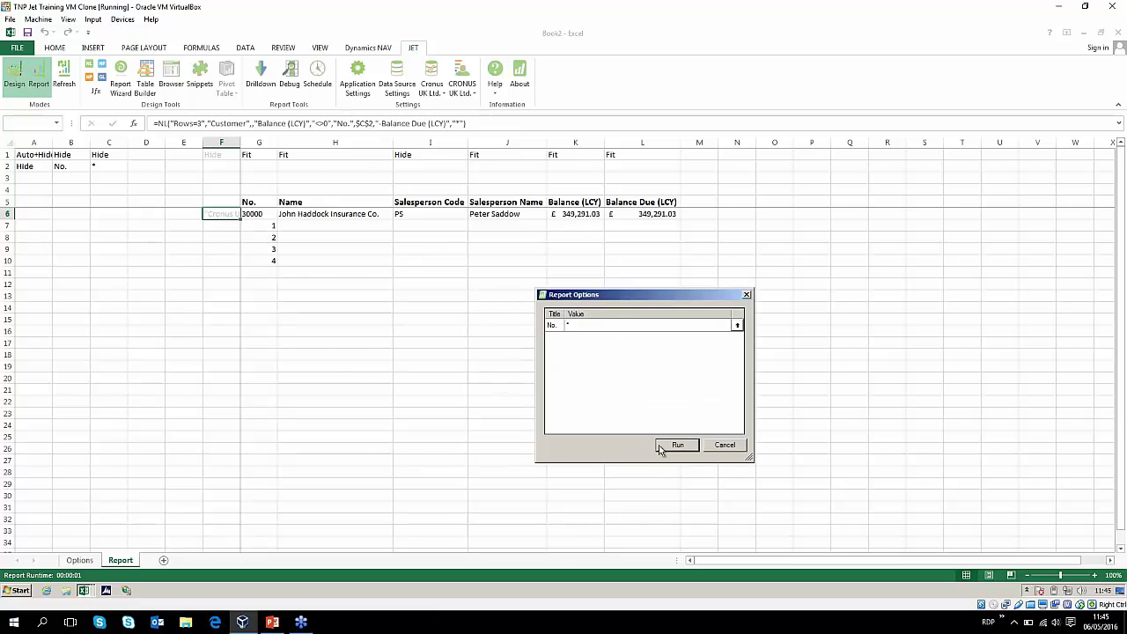
pyautogui.click(677, 445)
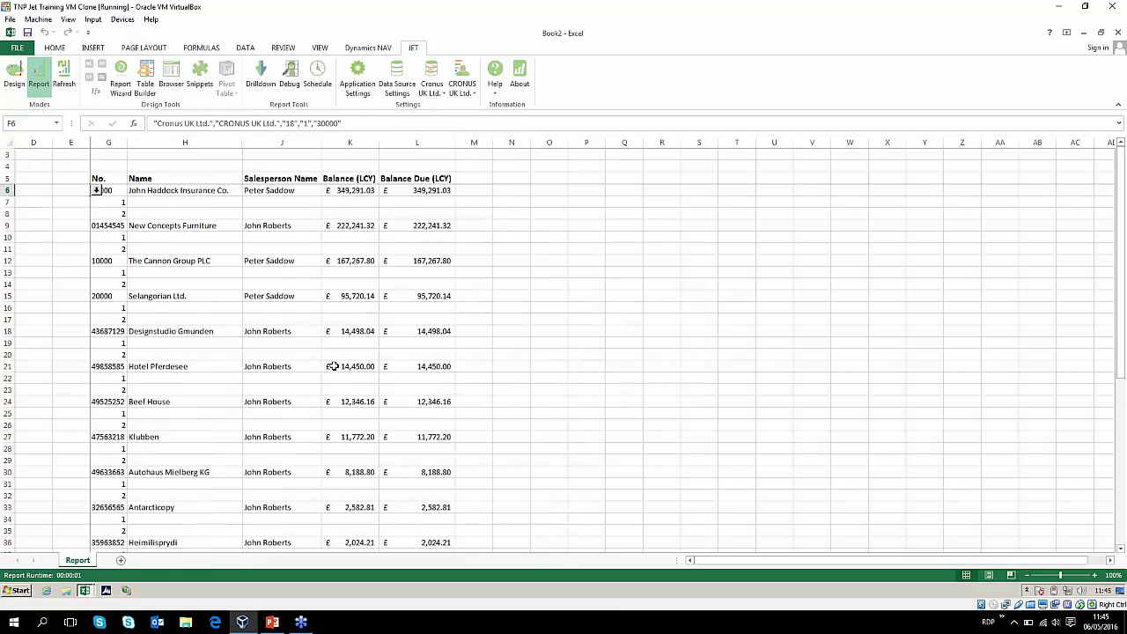
pyautogui.click(548, 342)
pyautogui.scroll(-11, 271, 369)
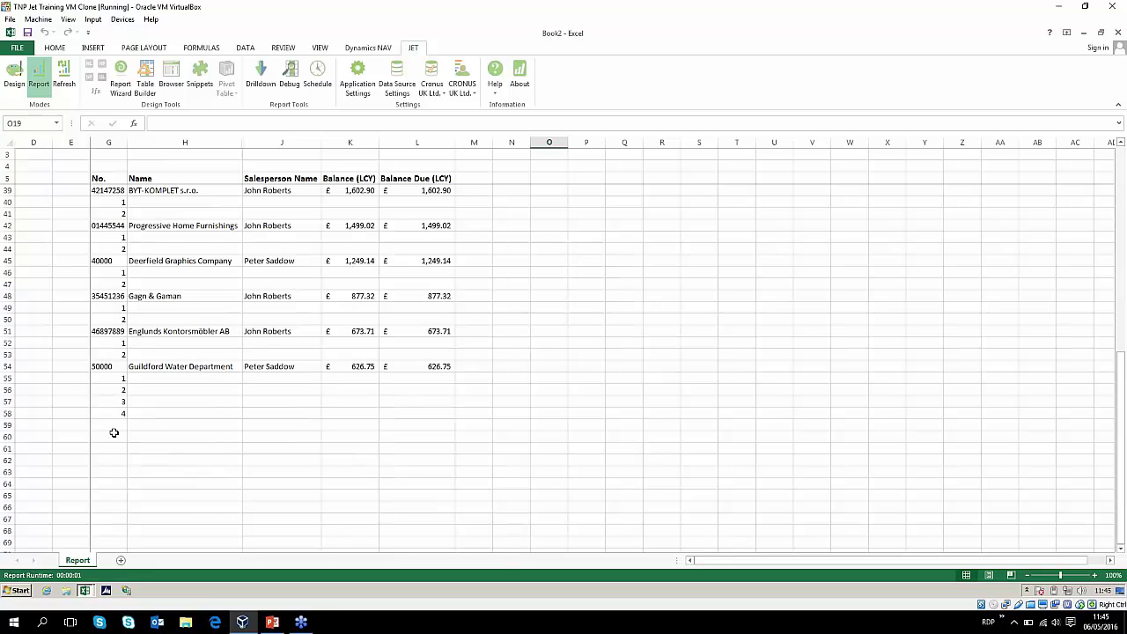
# - Return to design mode and clear the test numbers from cells G7 to G10
pyautogui.scroll(11, 113, 432)
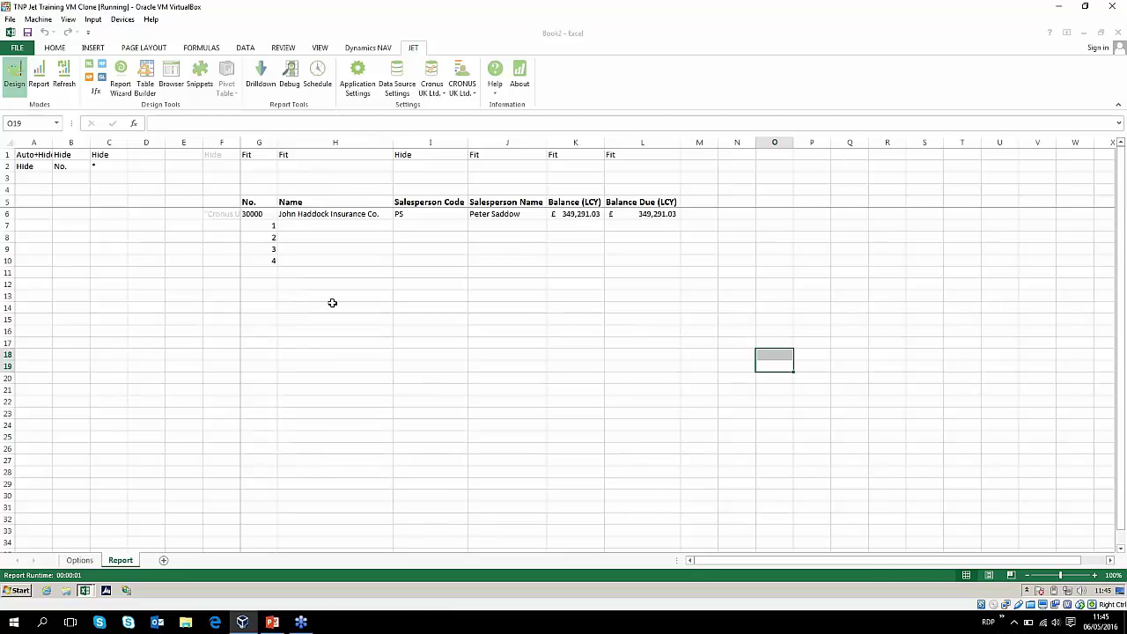
pyautogui.moveTo(264, 226); pyautogui.dragTo(263, 263)
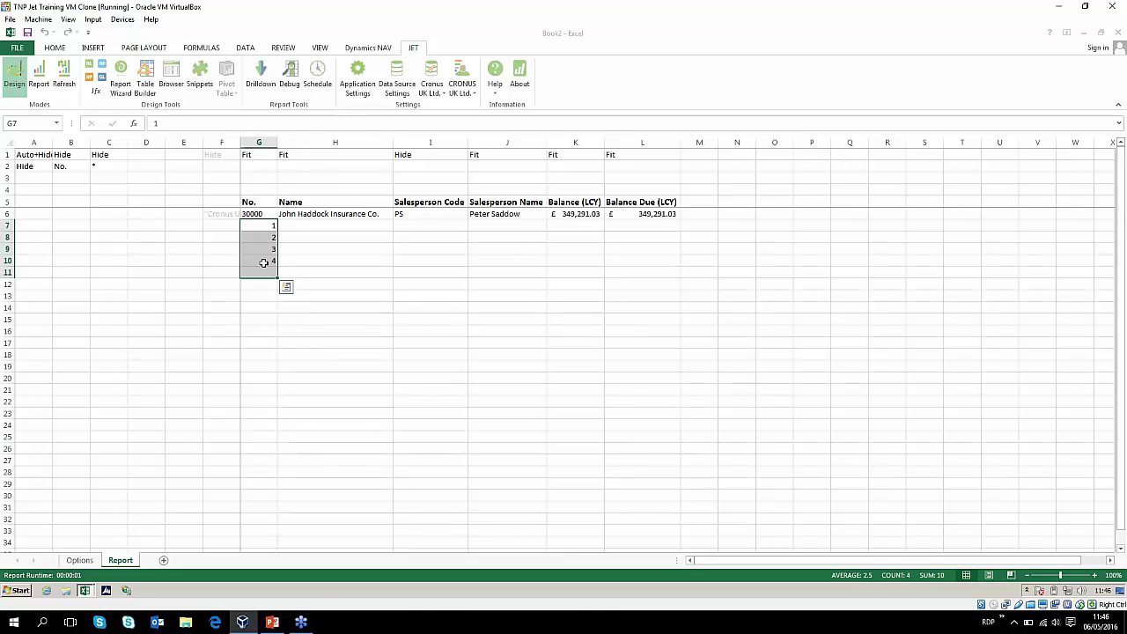
pyautogui.press('Delete')
# - Insert an NL function in cell F7 that replicates rows from the Cust. Ledger Entry table, without field or filters
pyautogui.click(222, 225)
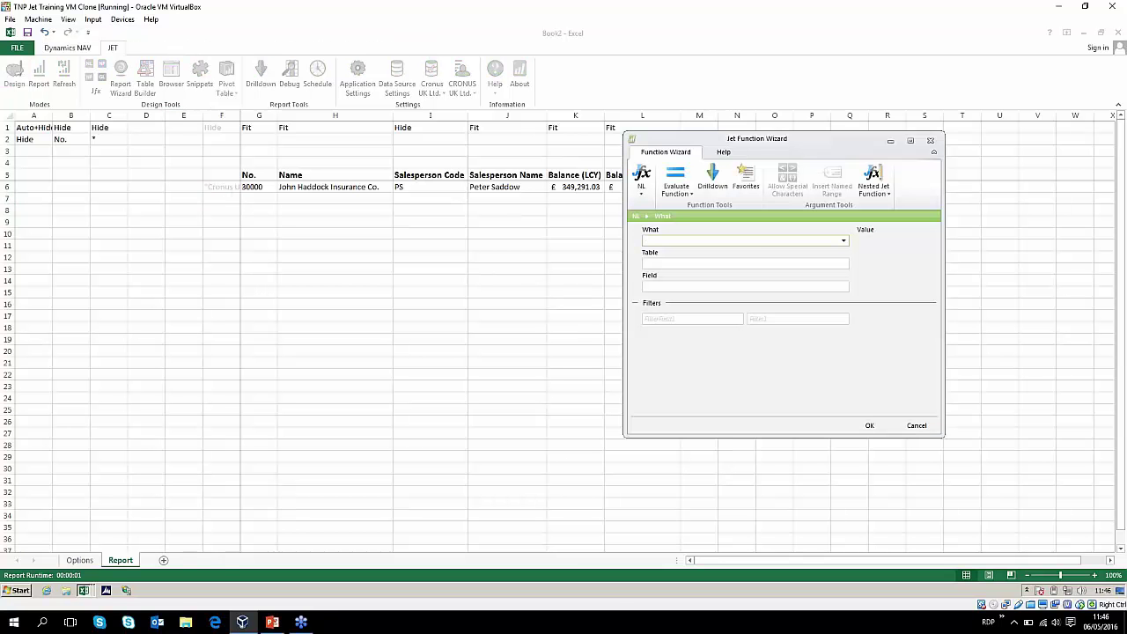
pyautogui.click(843, 243)
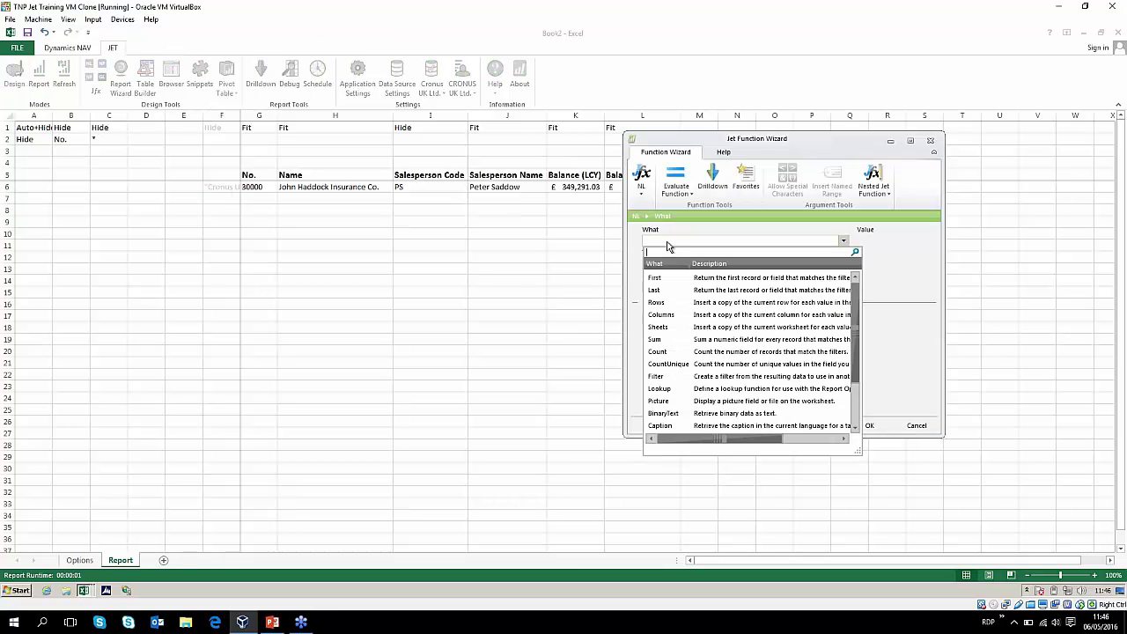
pyautogui.click(662, 305)
pyautogui.click(843, 263)
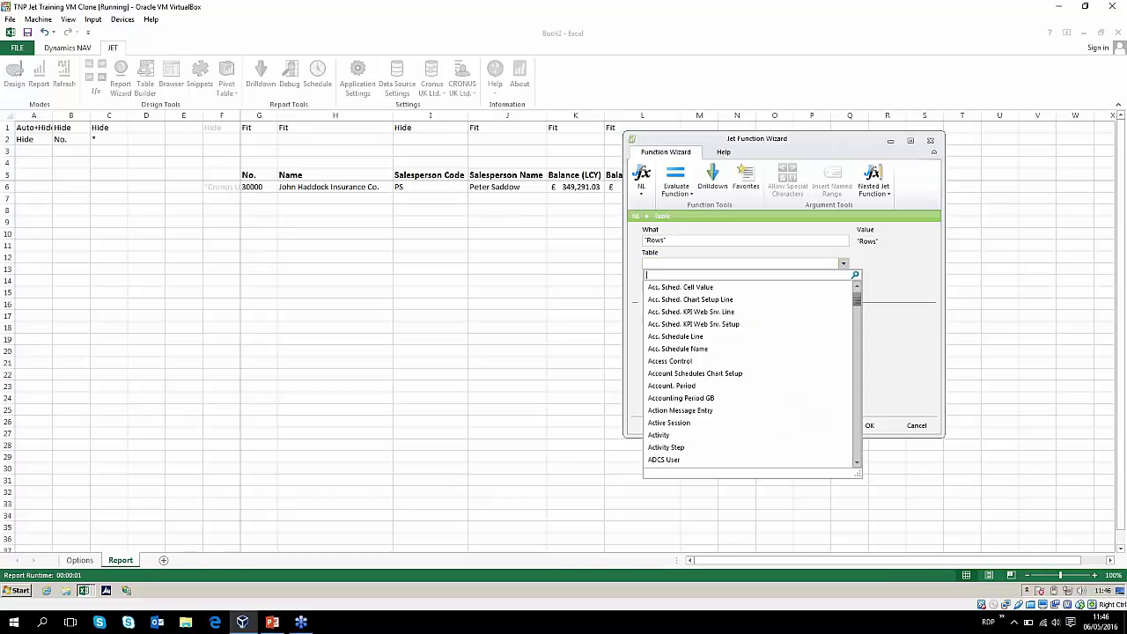
pyautogui.write('cy')
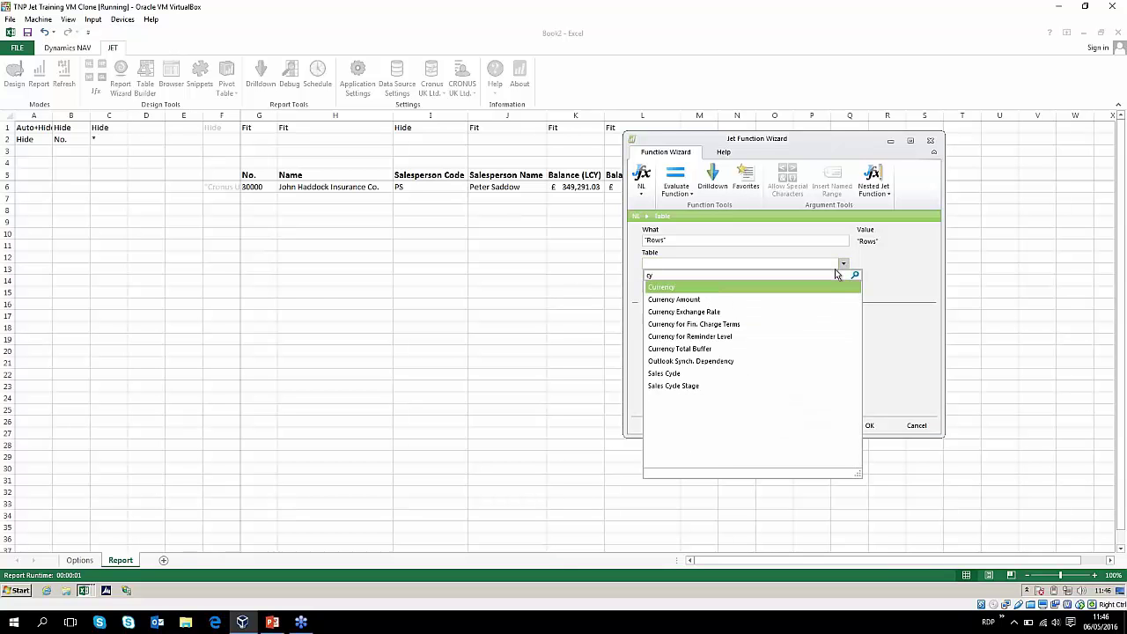
pyautogui.press('BackSpace')
pyautogui.press('BackSpace')
pyautogui.write('cust. l')
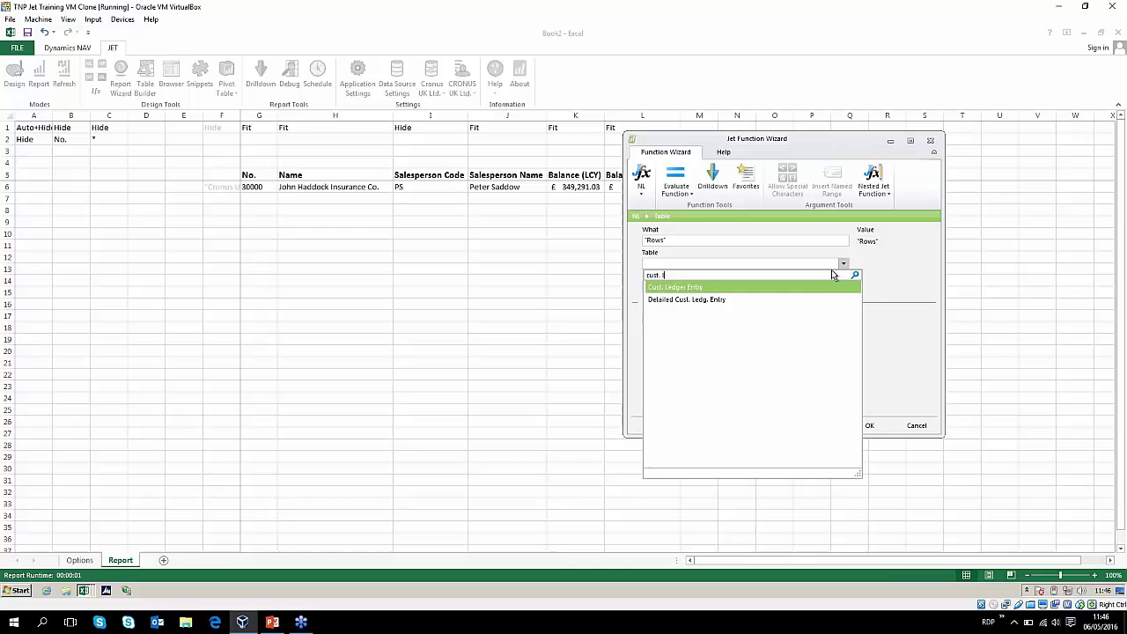
pyautogui.click(682, 288)
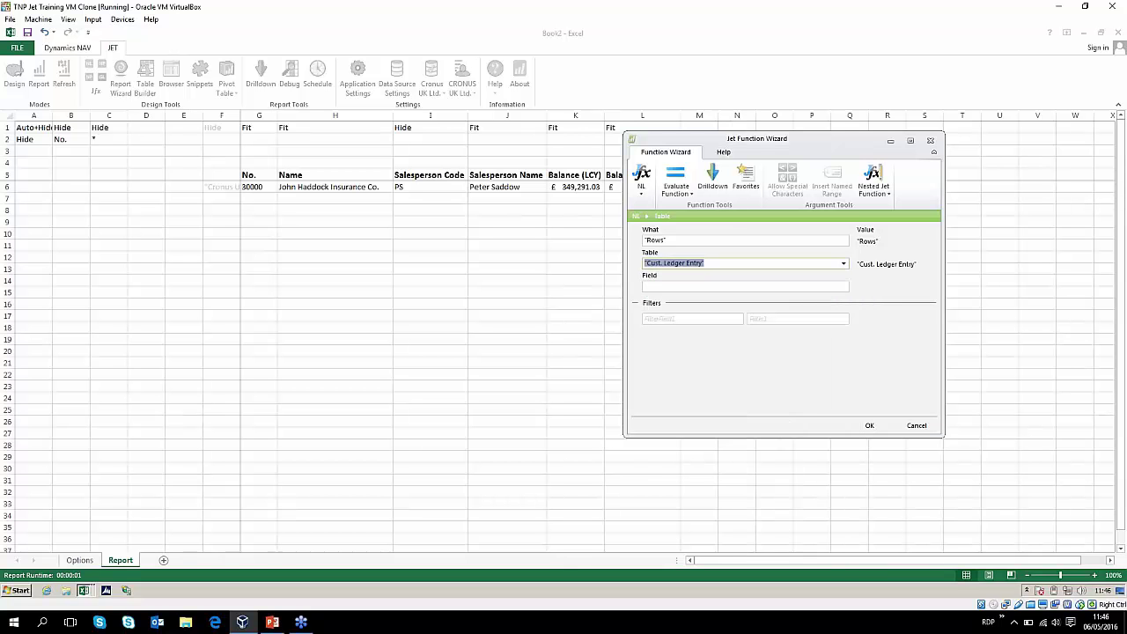
pyautogui.press('Tab')
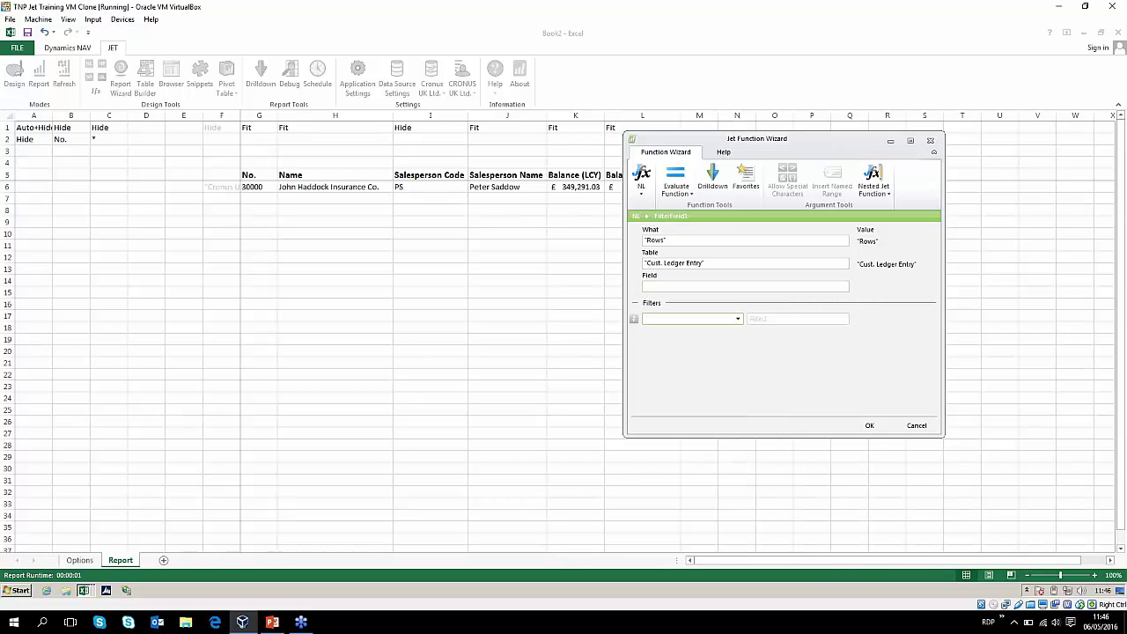
pyautogui.click(868, 425)
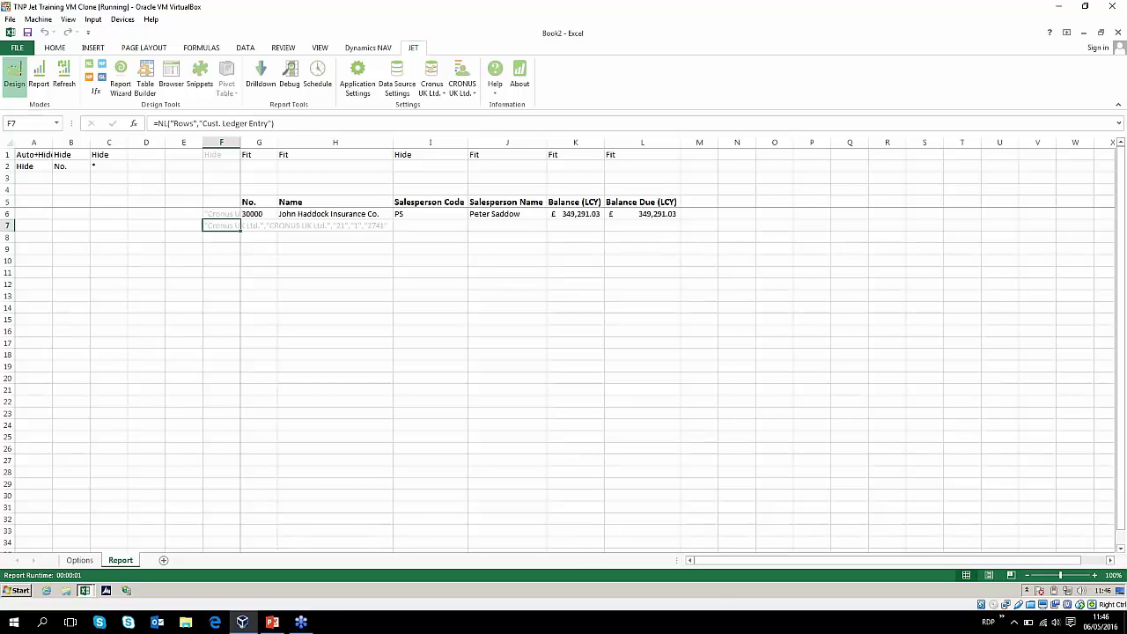
# - Insert an NF function in cell G7 that uses key $F7 and returns the Document Type field
pyautogui.click(259, 226)
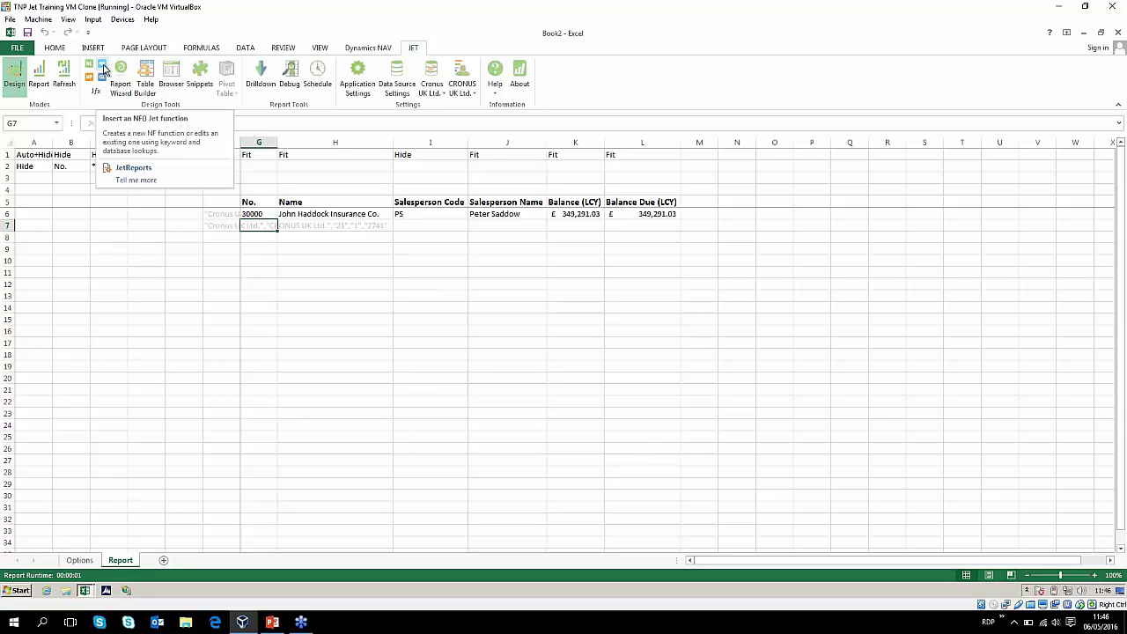
pyautogui.click(103, 69)
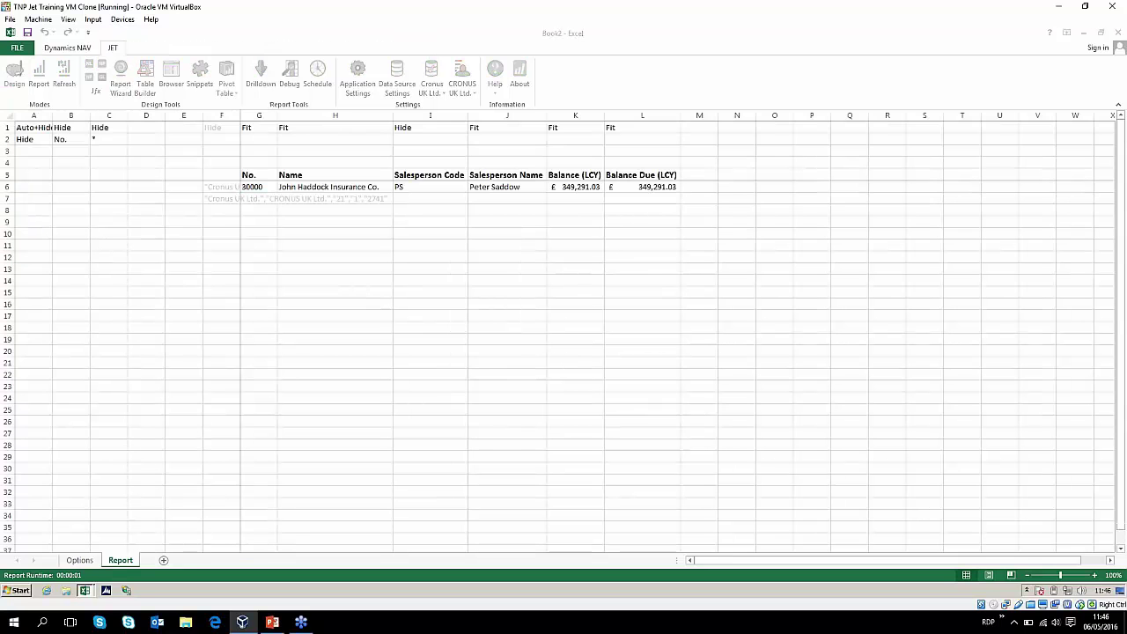
pyautogui.moveTo(742, 143); pyautogui.dragTo(780, 152)
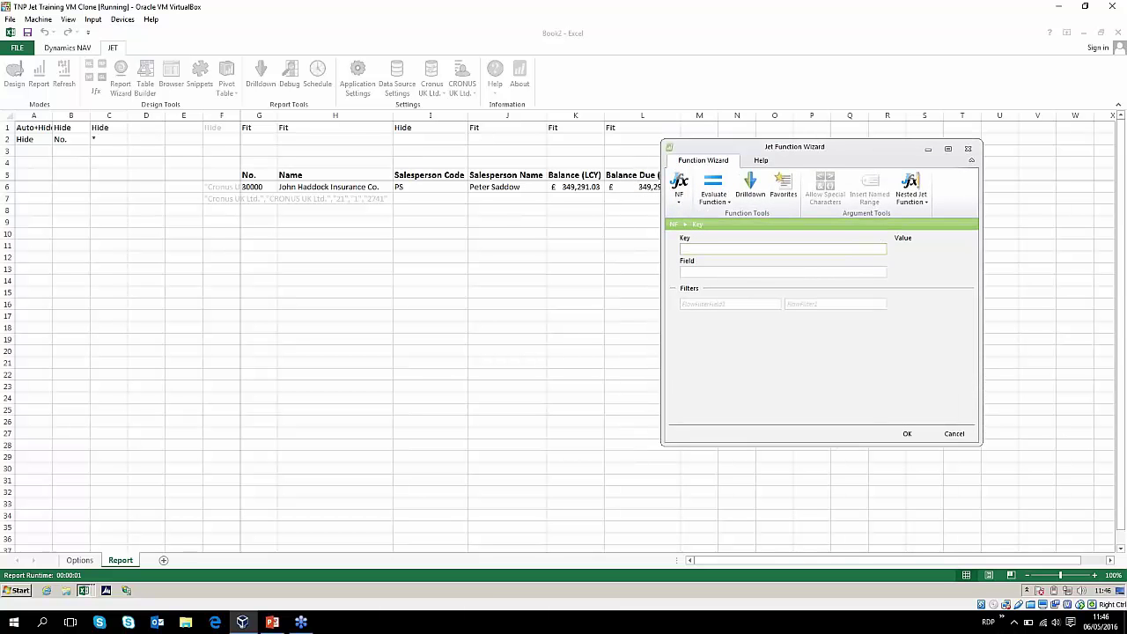
pyautogui.click(212, 203)
pyautogui.press('F4')
pyautogui.press('F4')
pyautogui.click(840, 271)
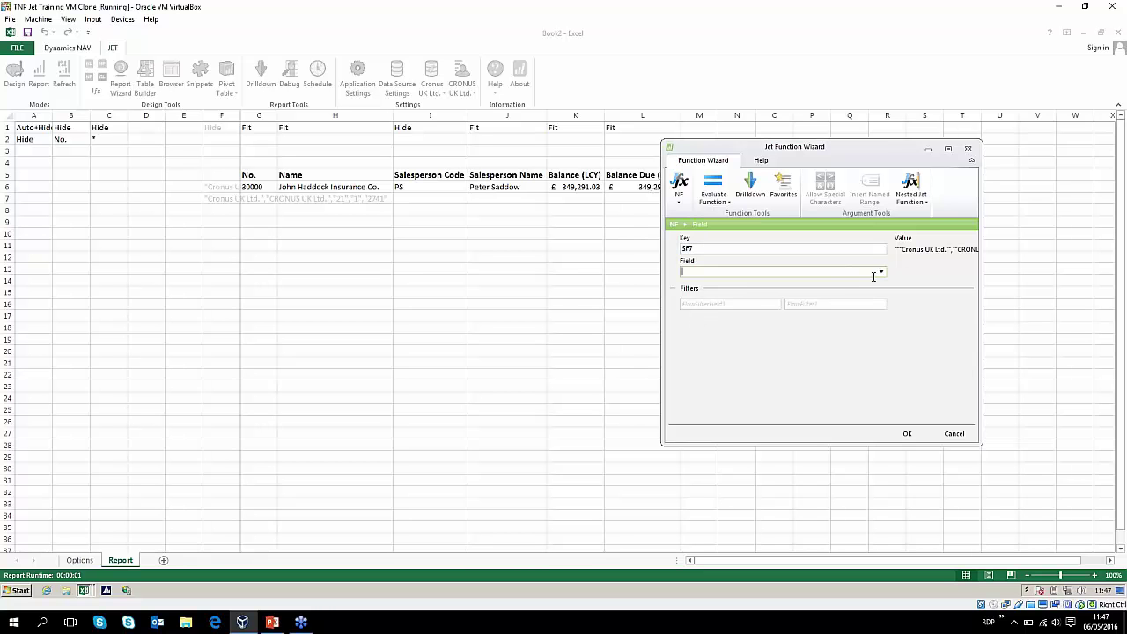
pyautogui.click(881, 271)
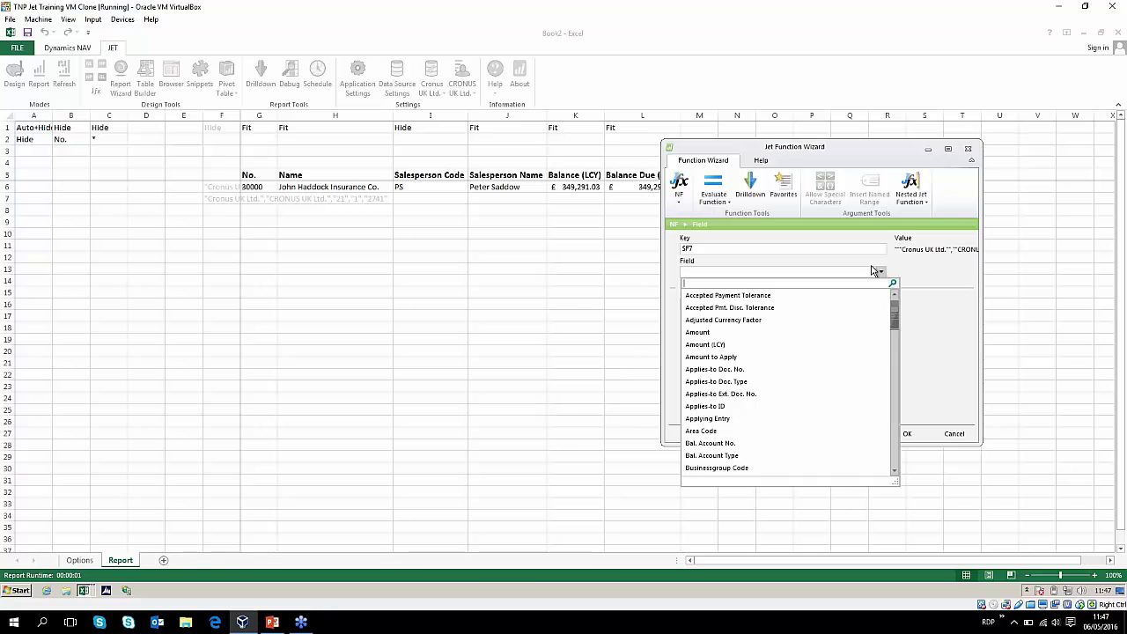
pyautogui.write('doc')
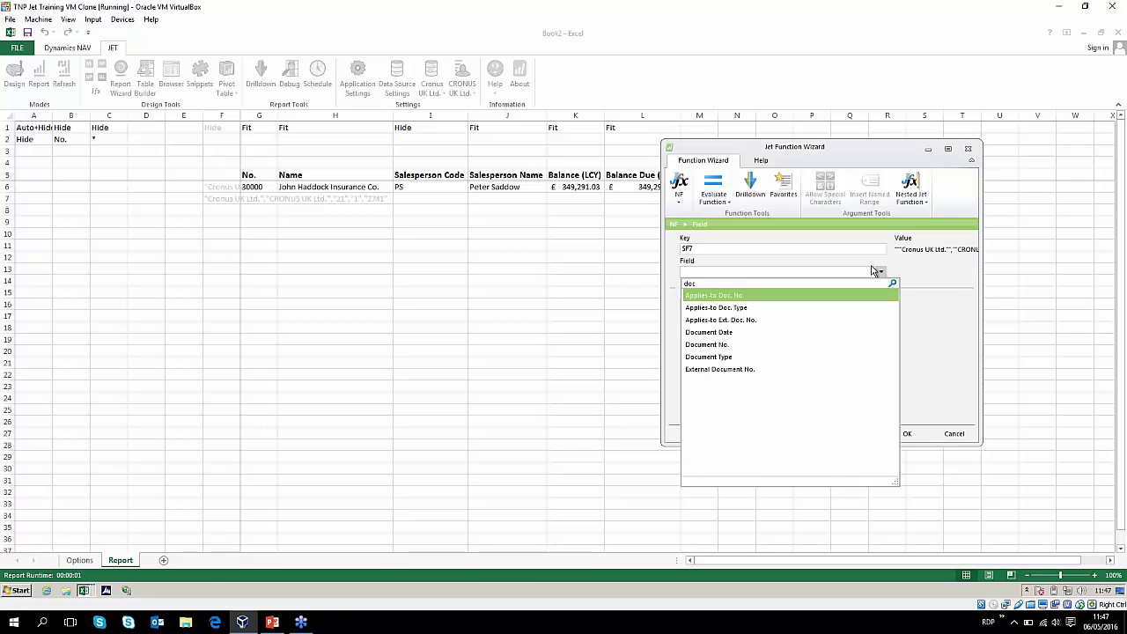
pyautogui.click(742, 357)
pyautogui.click(905, 434)
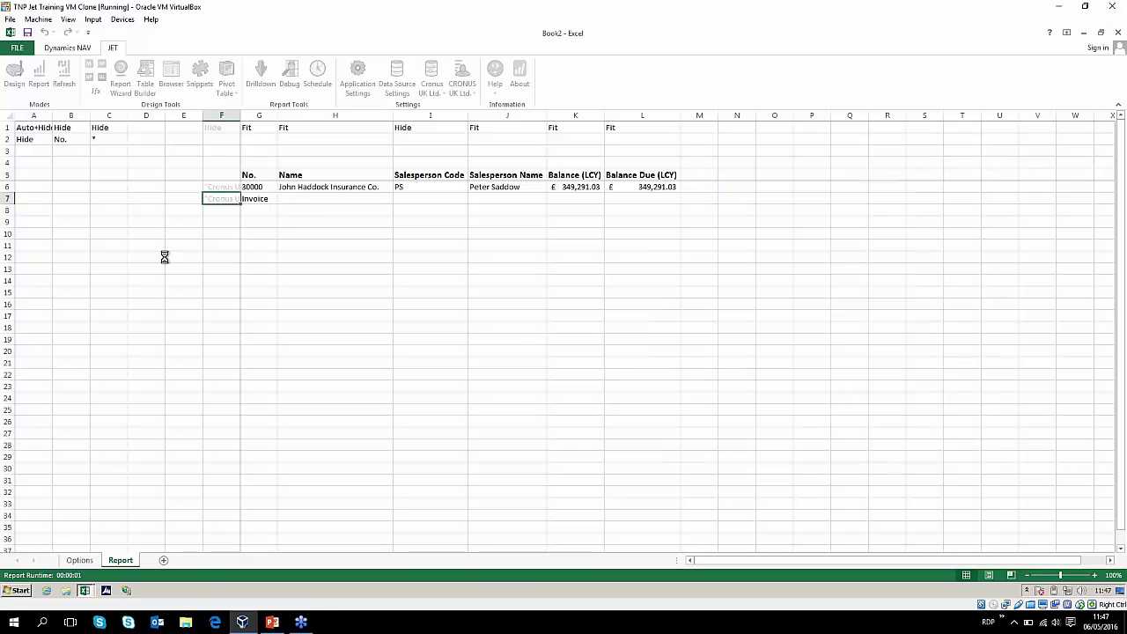
# - Fill the Document Type formula from G7 across row 7 to L7
pyautogui.click(268, 224)
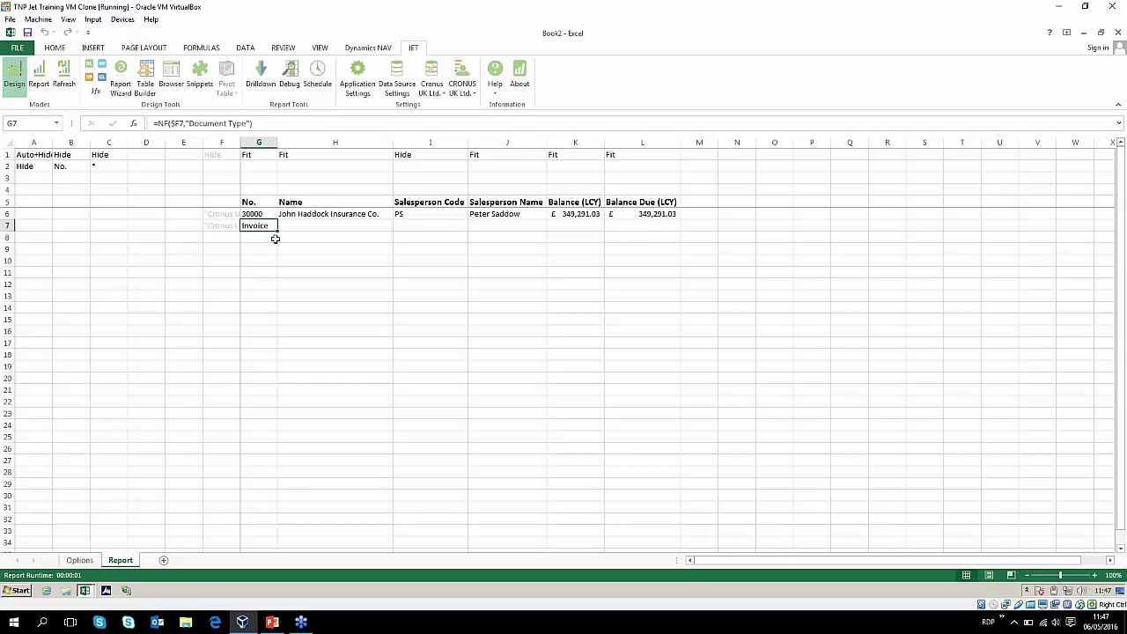
pyautogui.moveTo(410, 235); pyautogui.dragTo(684, 234)
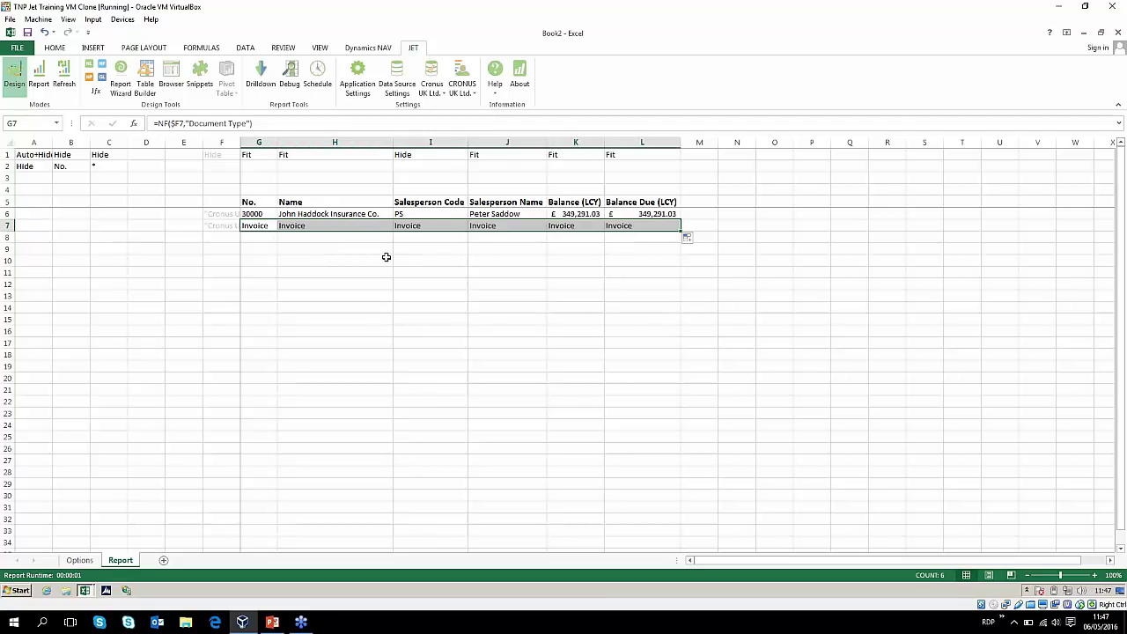
pyautogui.click(384, 257)
# - Change the field of the NF function in cell H7 to Description
pyautogui.click(320, 223)
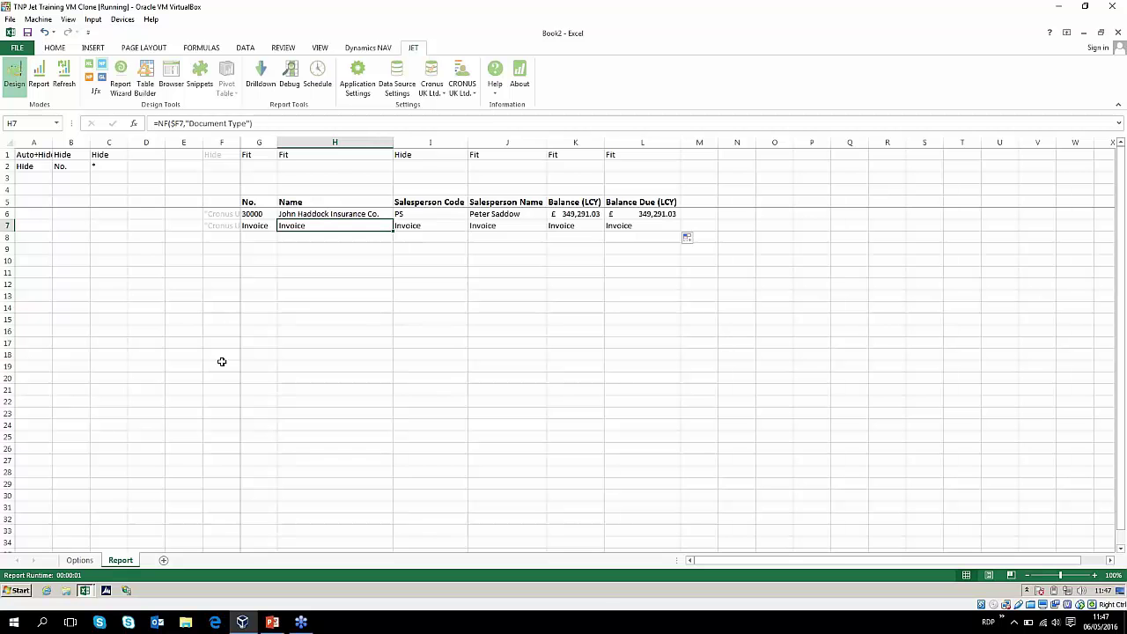
pyautogui.hotkey('ctrl', 'shift', 'j')
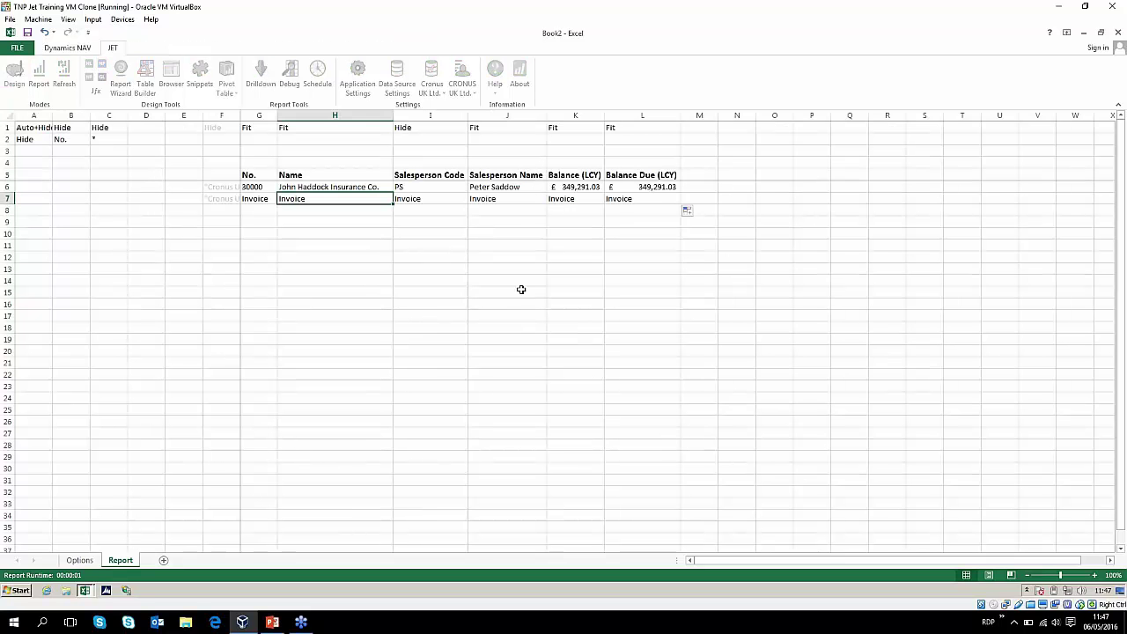
pyautogui.press('Tab')
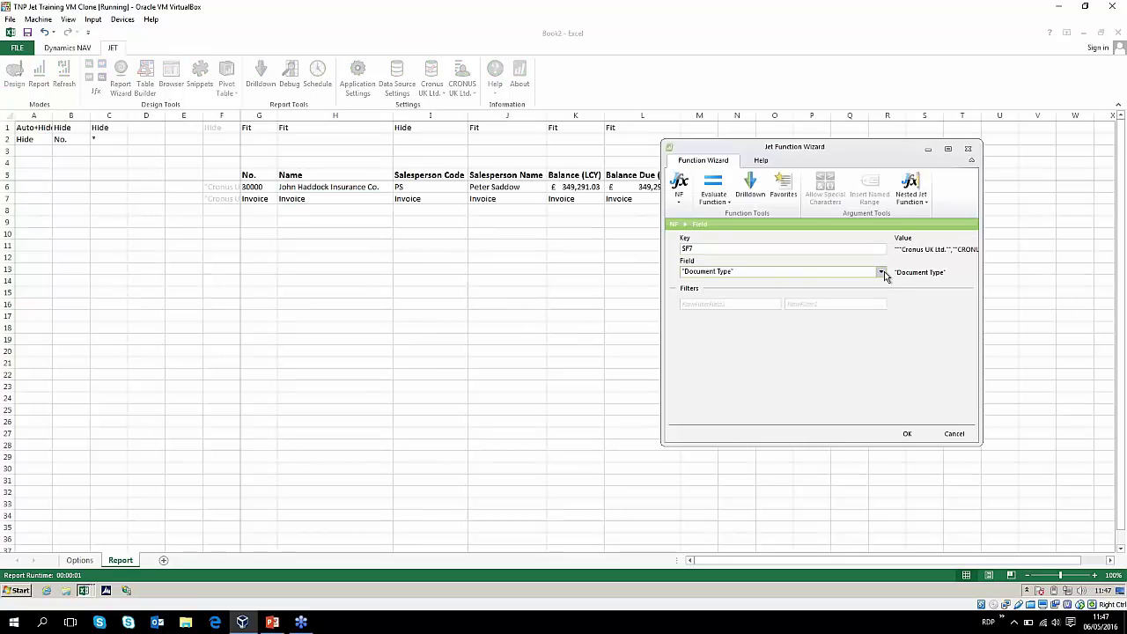
pyautogui.click(881, 271)
pyautogui.write('des')
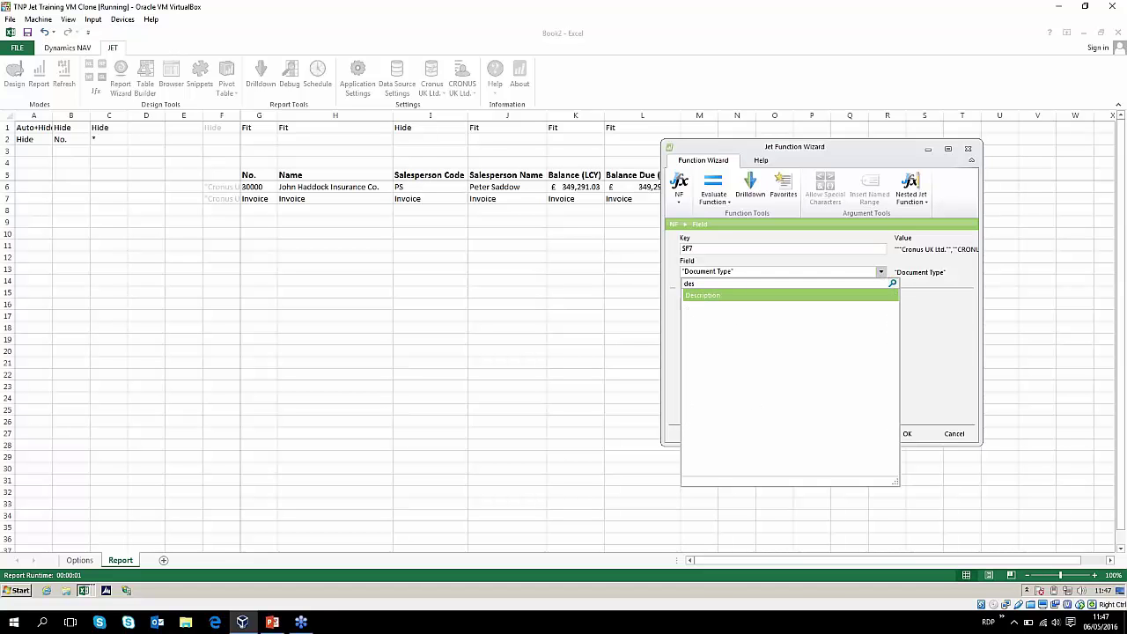
pyautogui.press('Return')
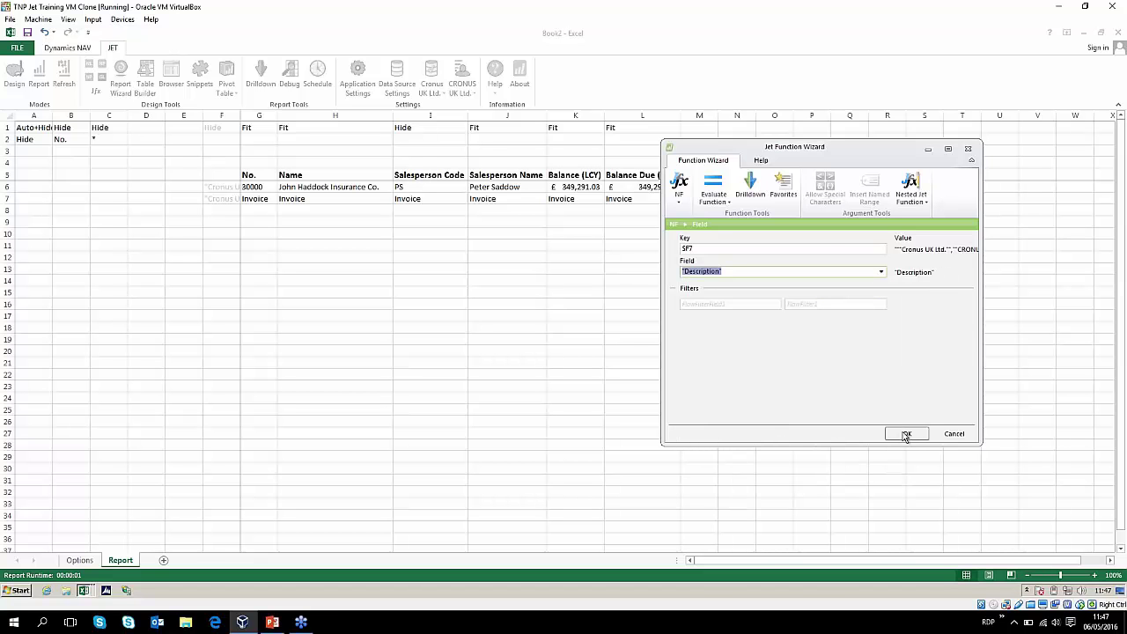
pyautogui.click(906, 433)
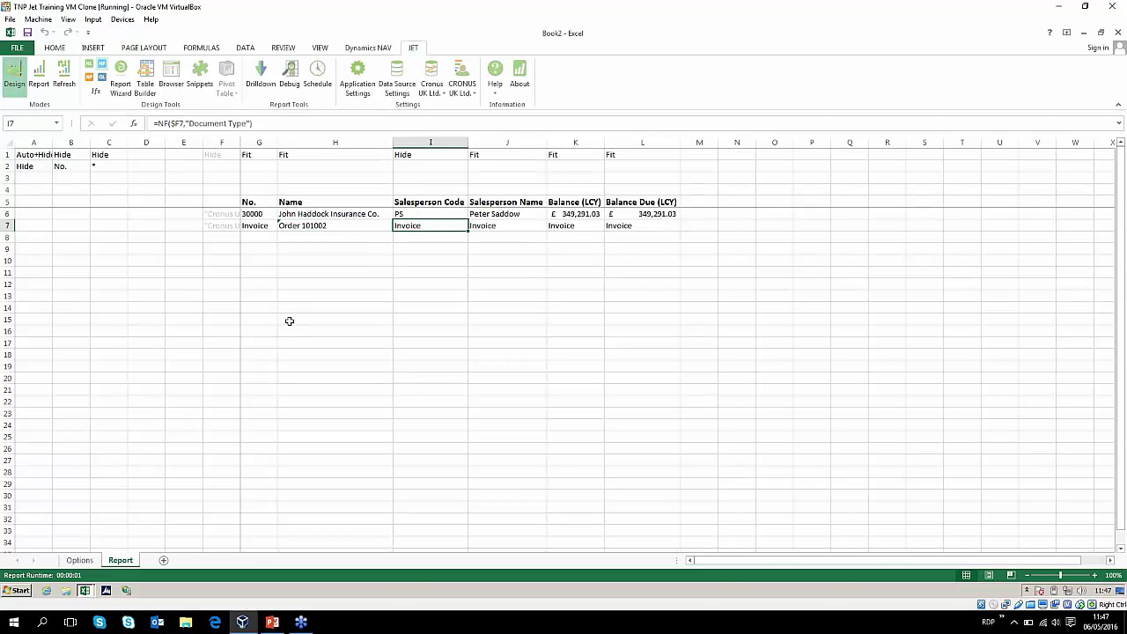
# - Change the field of the NF function in cell I7 to Document No
pyautogui.hotkey('ctrl', 'shift', 'j')
pyautogui.press('Tab')
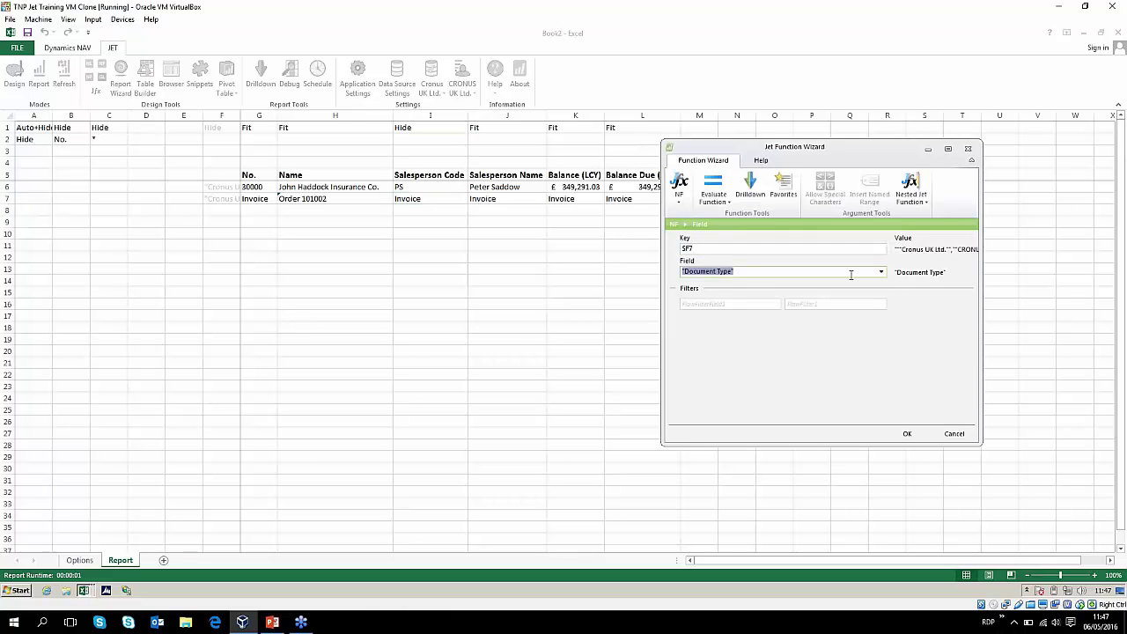
pyautogui.click(880, 273)
pyautogui.write('doc')
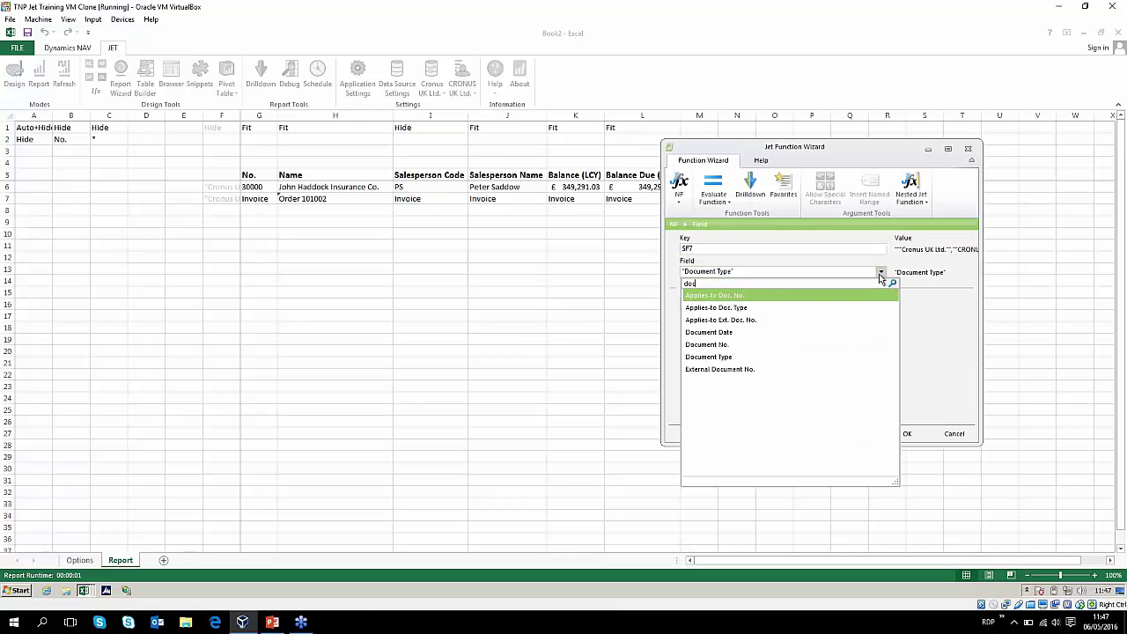
pyautogui.click(688, 345)
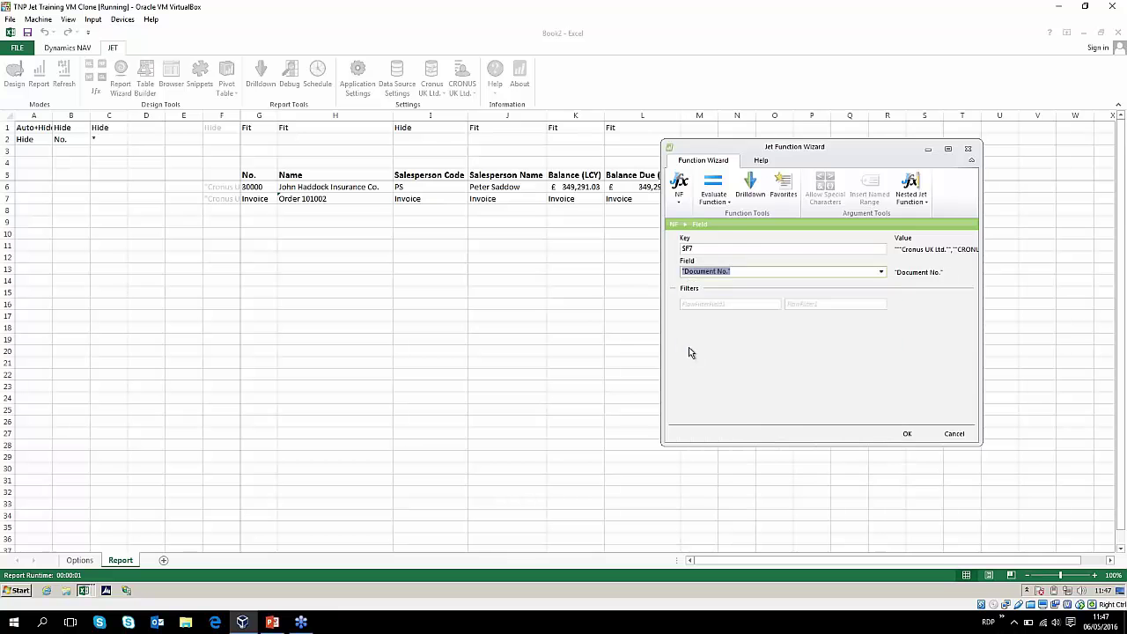
pyautogui.click(896, 435)
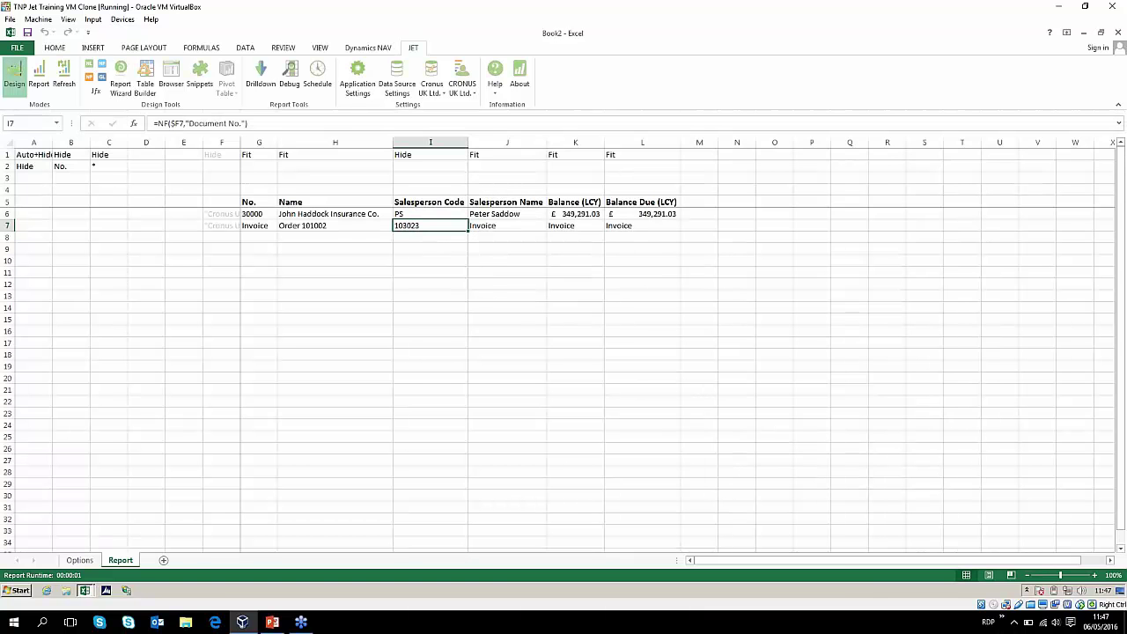
# - Change the field of the NF function in cell J7 to Due Date
pyautogui.click(511, 226)
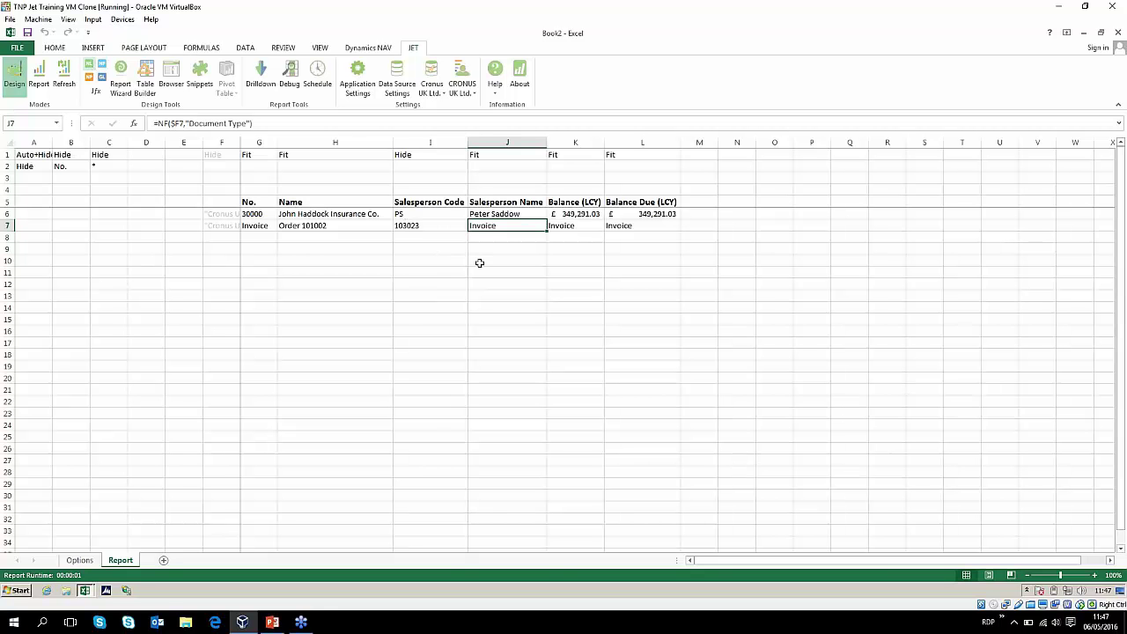
pyautogui.hotkey('ctrl', 'shift', 'j')
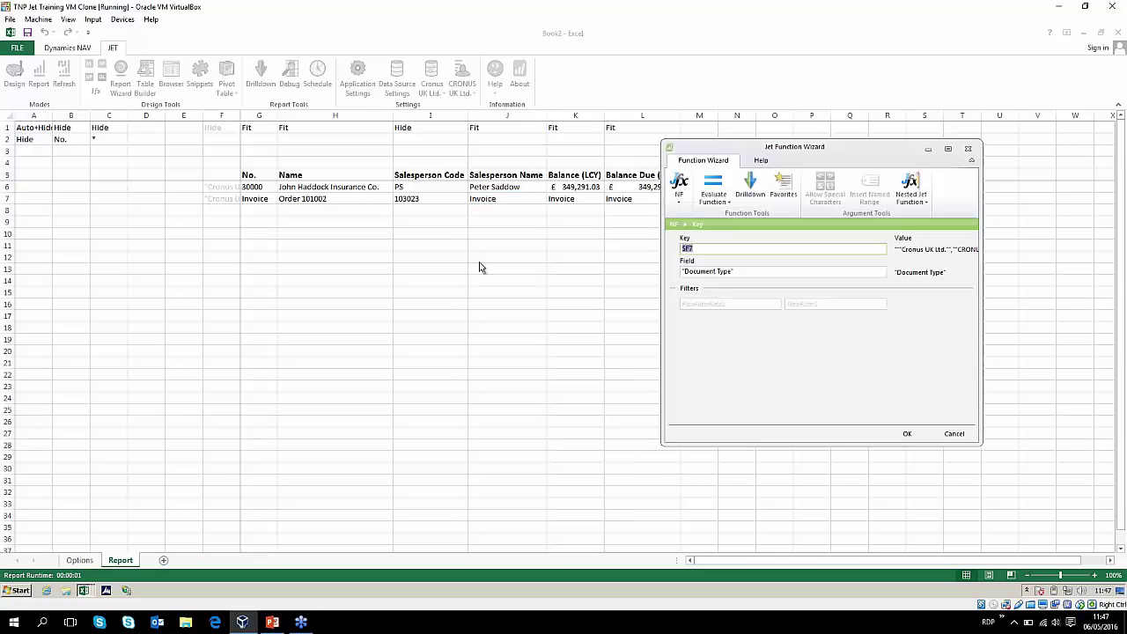
pyautogui.press('Tab')
pyautogui.hotkey('alt', 'Down')
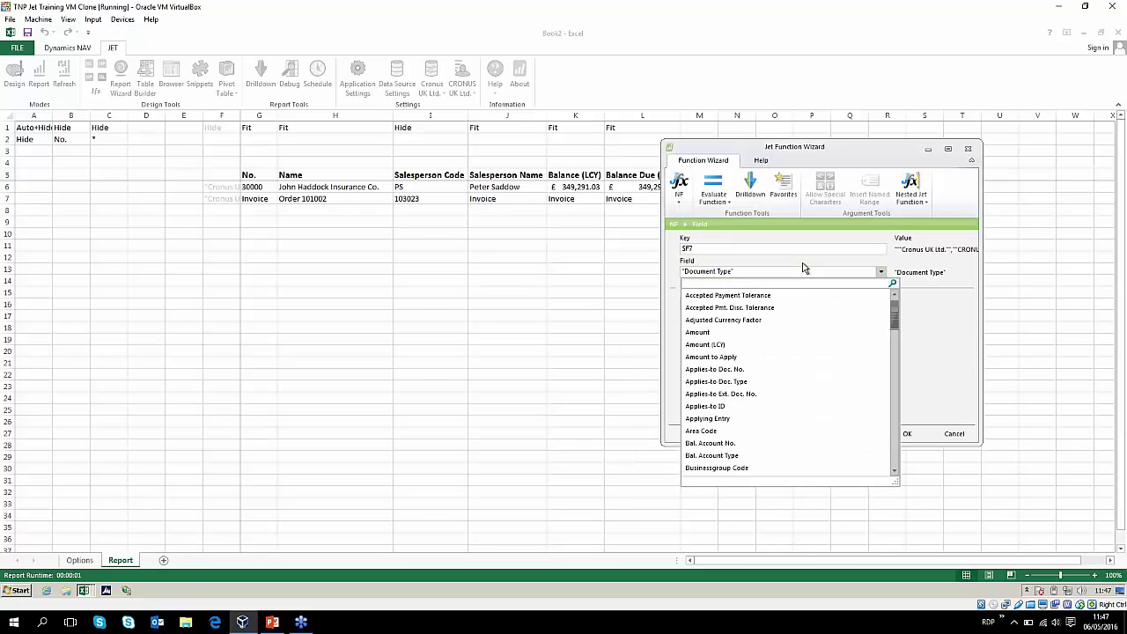
pyautogui.write('due')
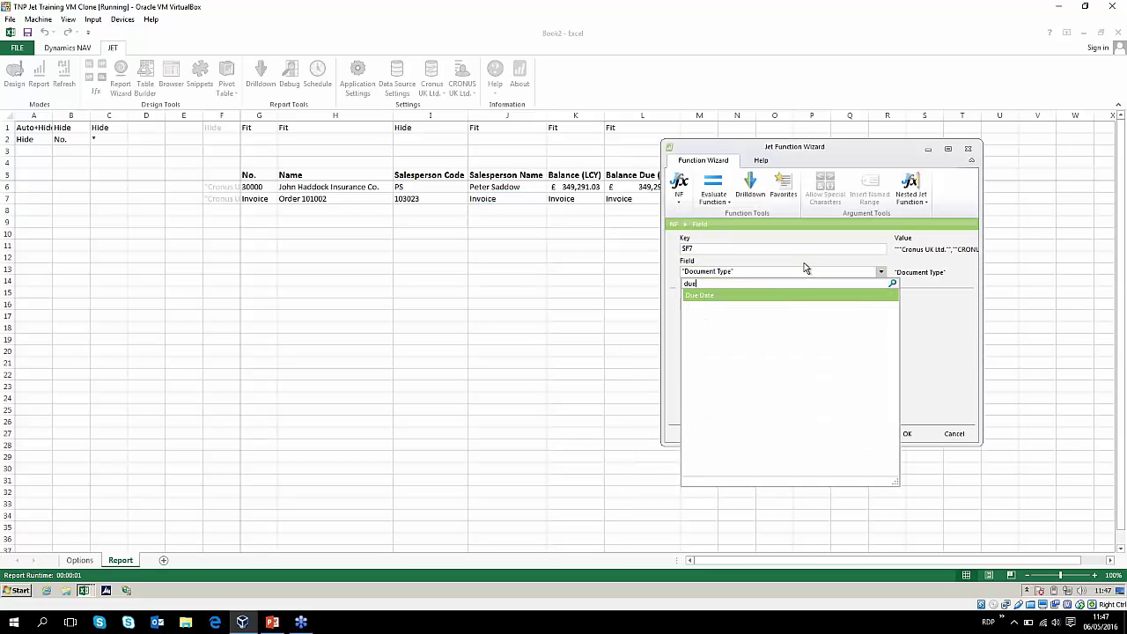
pyautogui.click(731, 296)
pyautogui.click(907, 433)
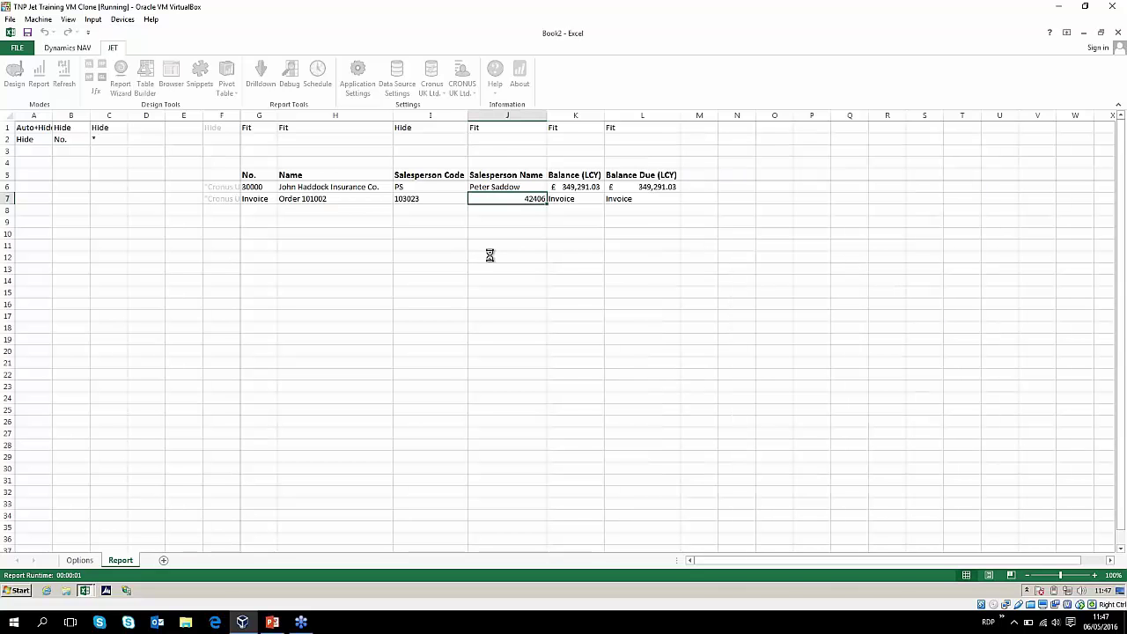
# - Format the due date in cell J7 as Short Date
pyautogui.click(55, 48)
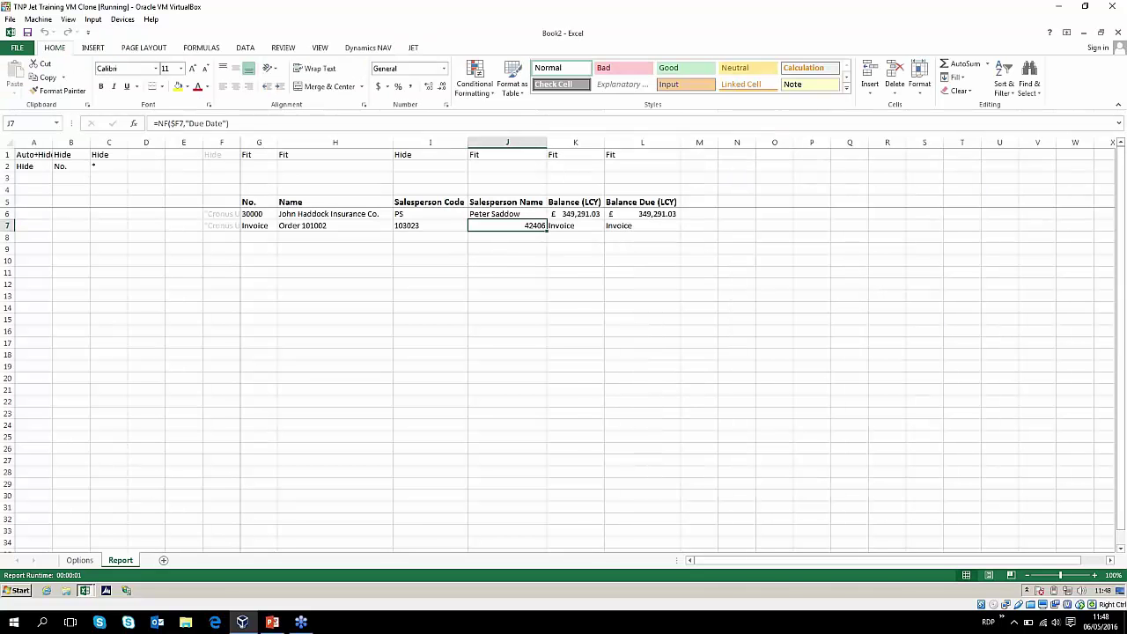
pyautogui.click(443, 68)
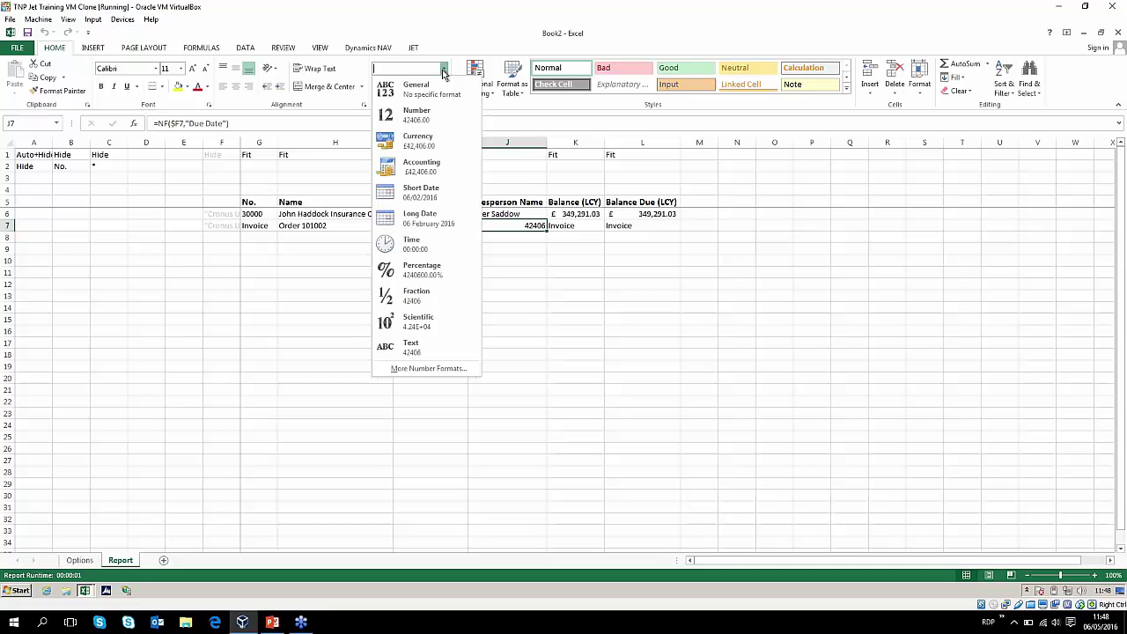
pyautogui.click(414, 195)
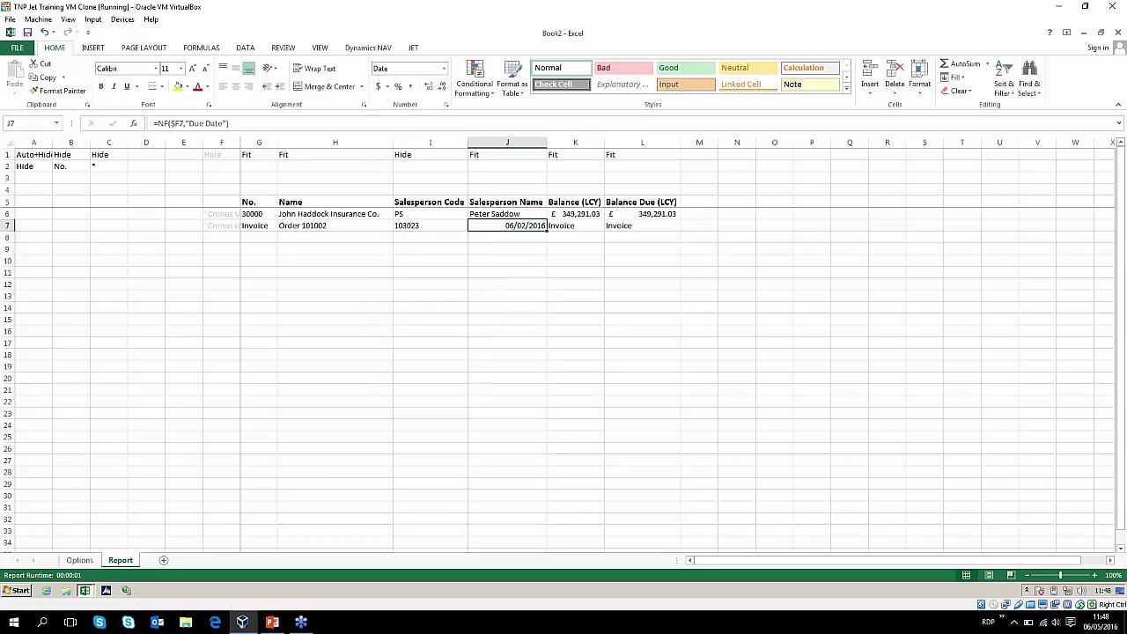
# - Clear the contents of cell K7 in the ledger entry row
pyautogui.click(597, 229)
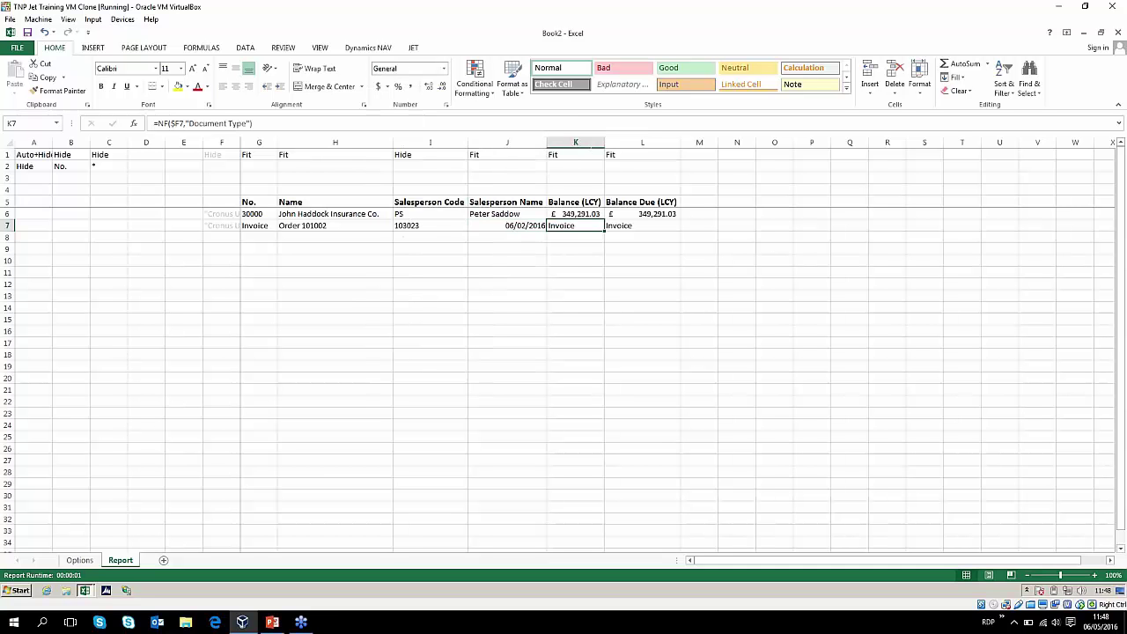
pyautogui.press('BackSpace')
pyautogui.press('Tab')
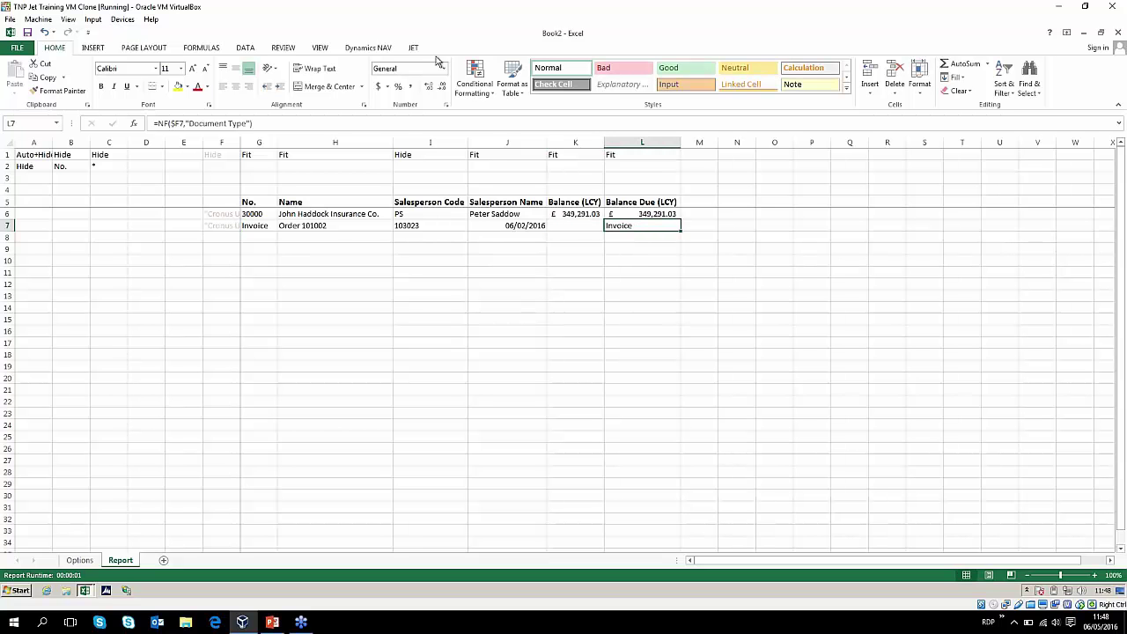
# - Change the field of the NF function in cell L7 to Remaining Amt. (LCY)
pyautogui.click(415, 48)
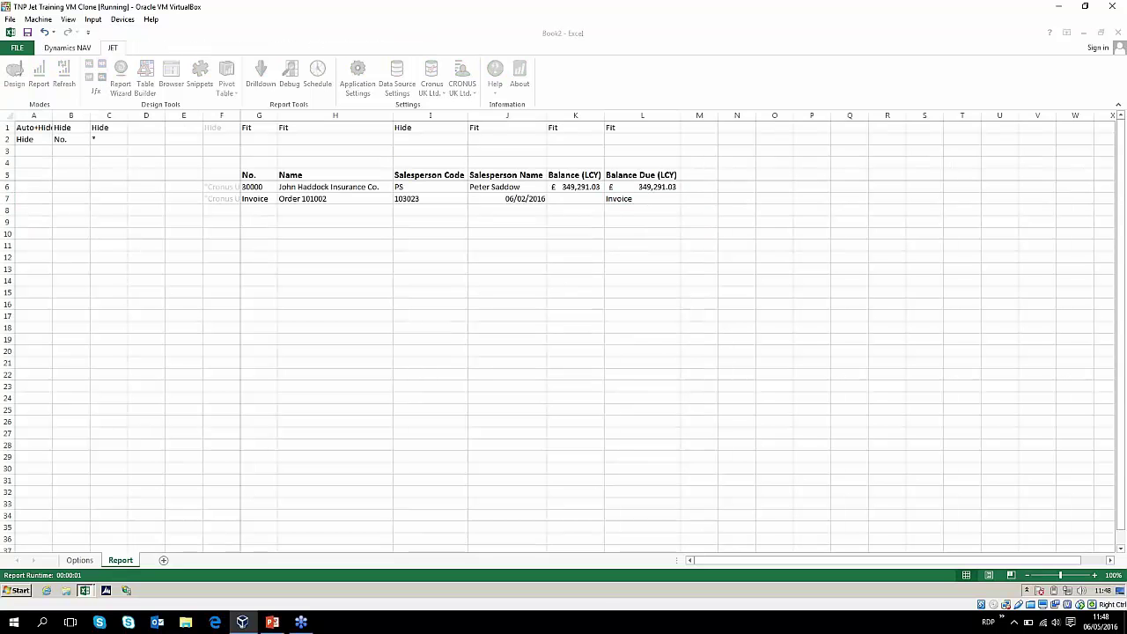
pyautogui.press('Tab')
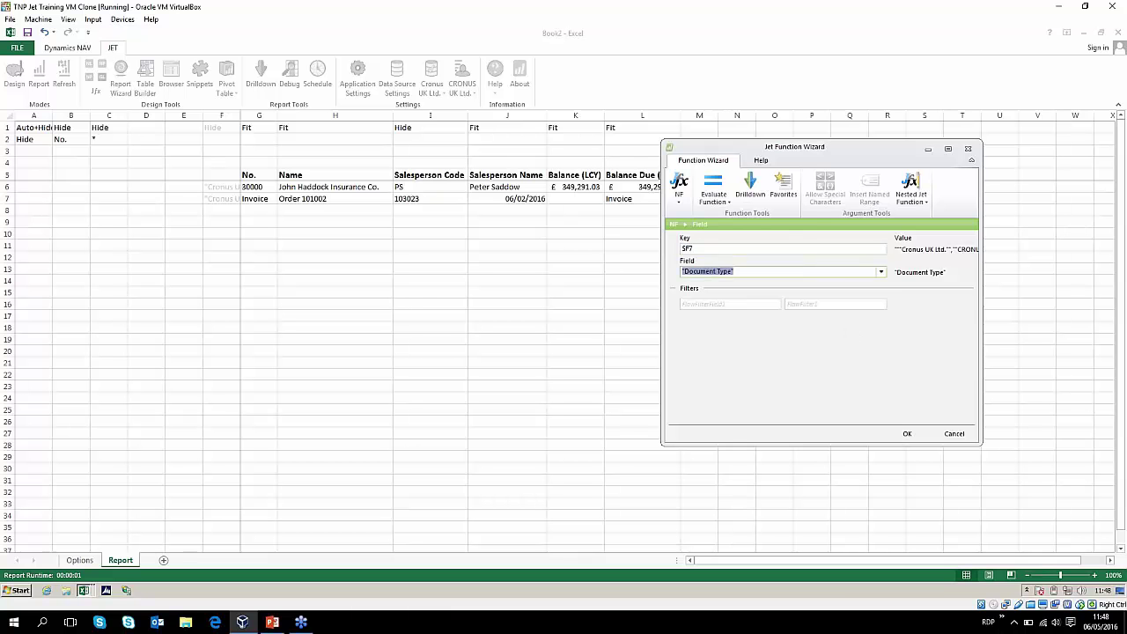
pyautogui.hotkey('alt', 'Down')
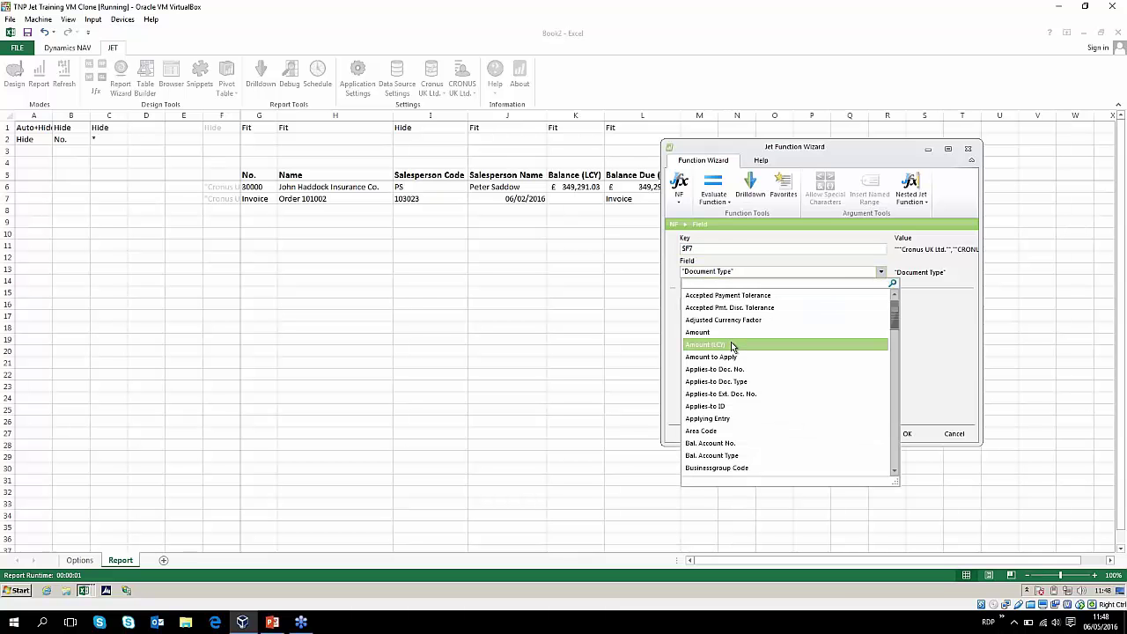
pyautogui.write('rem')
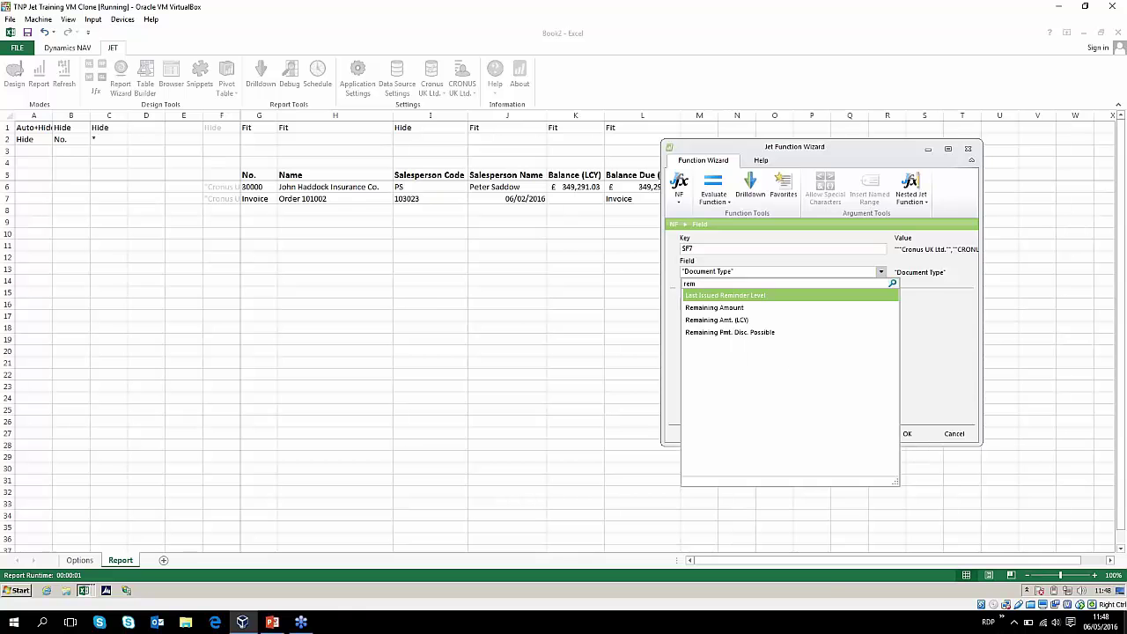
pyautogui.click(703, 322)
pyautogui.press('Tab')
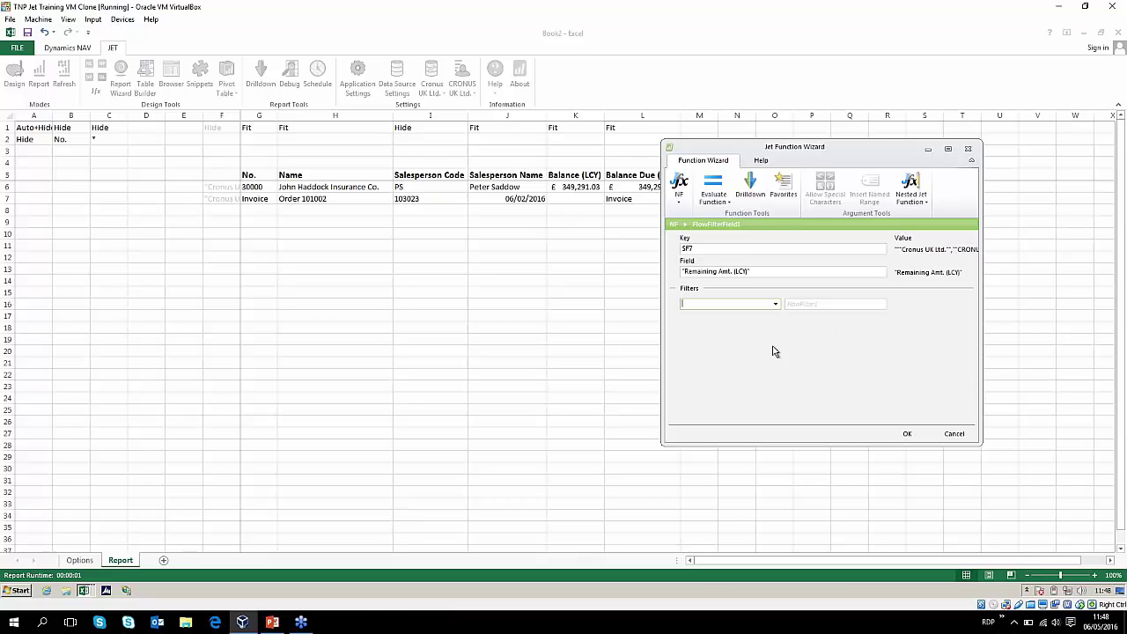
pyautogui.click(907, 437)
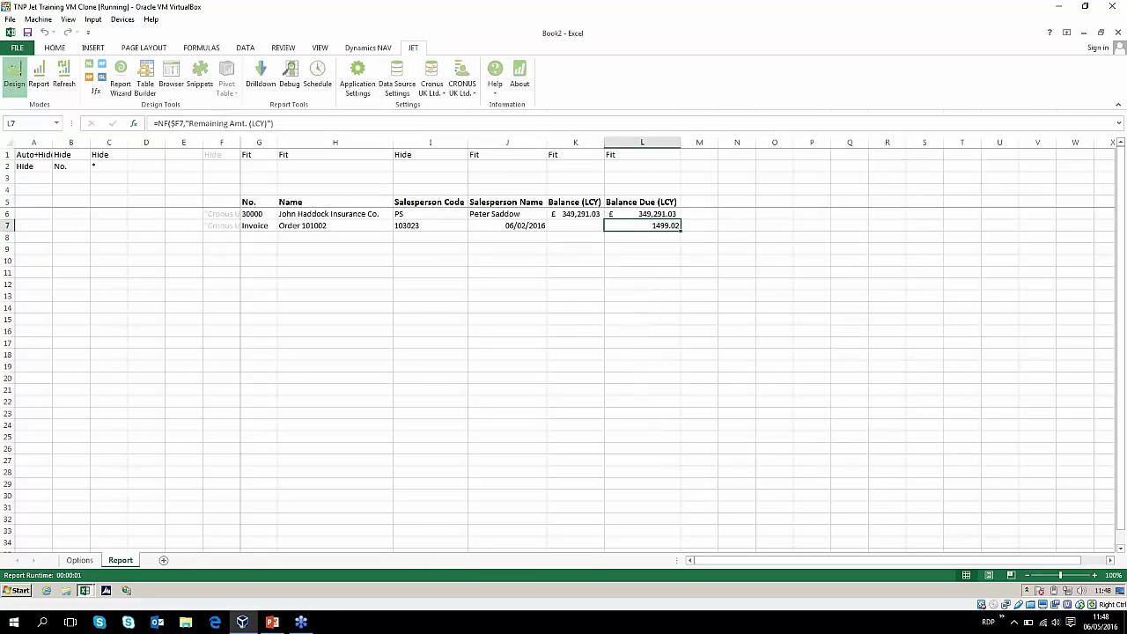
# - Apply the pound accounting number format to the remaining amount in cell L7
pyautogui.click(54, 47)
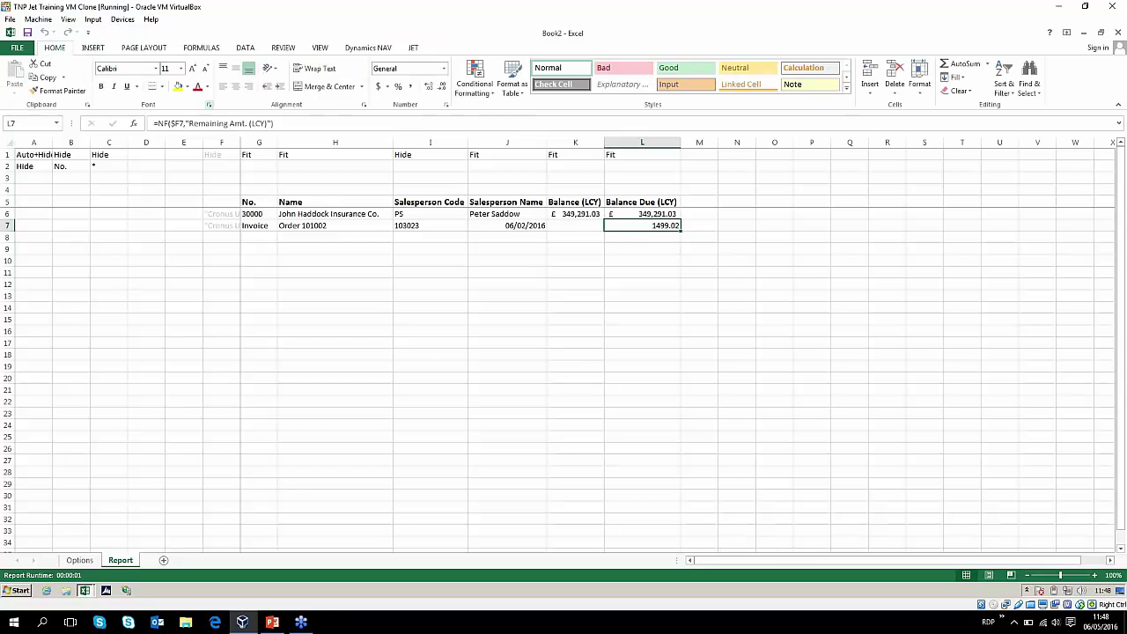
pyautogui.click(379, 86)
pyautogui.click(586, 352)
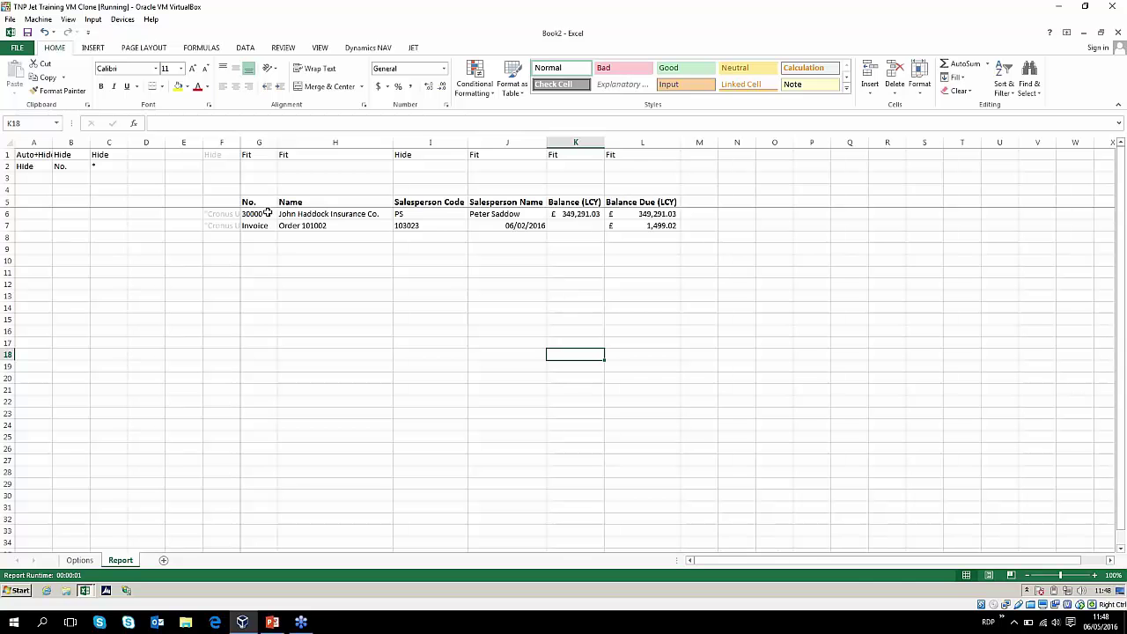
# - Italicise the customer row cells G6 to L6
pyautogui.moveTo(264, 214); pyautogui.dragTo(656, 214)
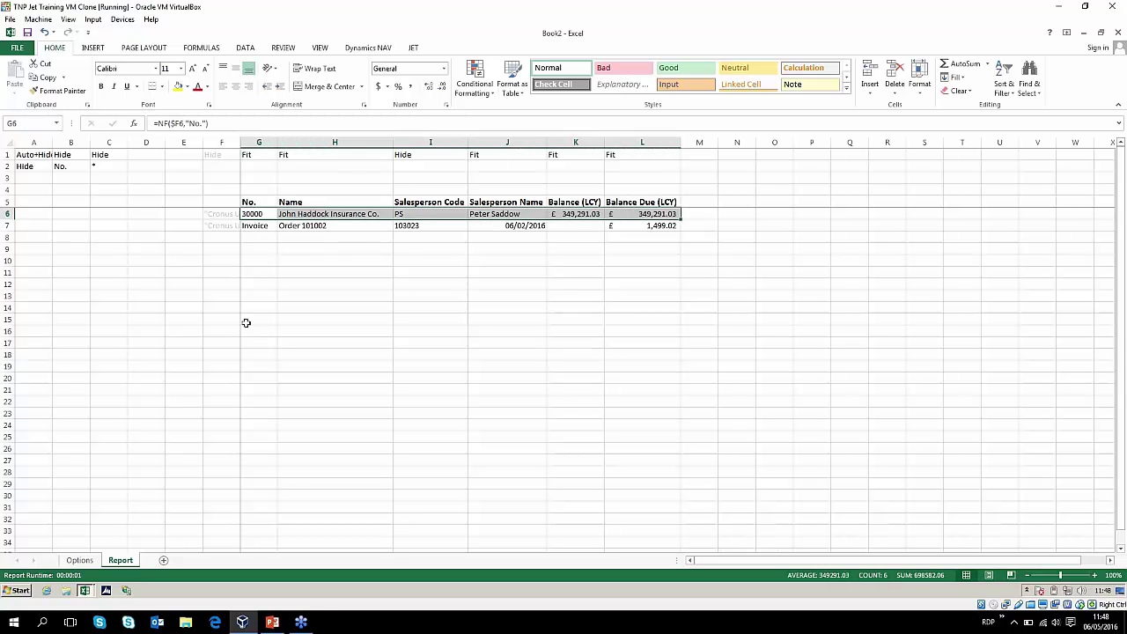
pyautogui.hotkey('ctrl', 'i')
pyautogui.click(304, 304)
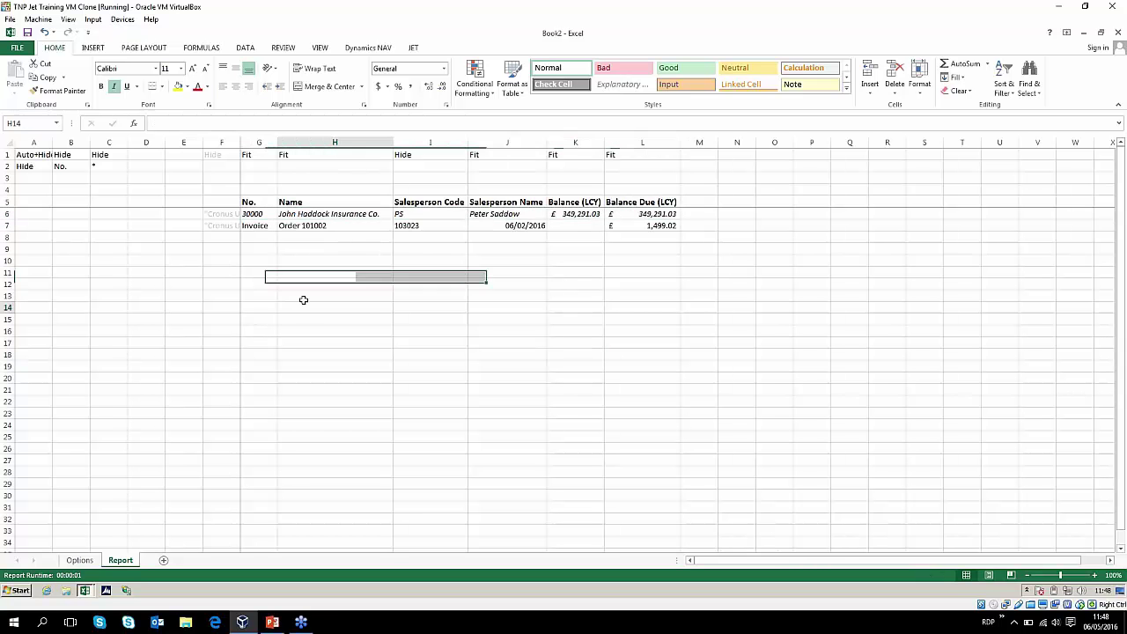
# - Right-align the ledger entry row cells G7 to L7
pyautogui.click(258, 213)
pyautogui.moveTo(258, 213); pyautogui.dragTo(674, 213)
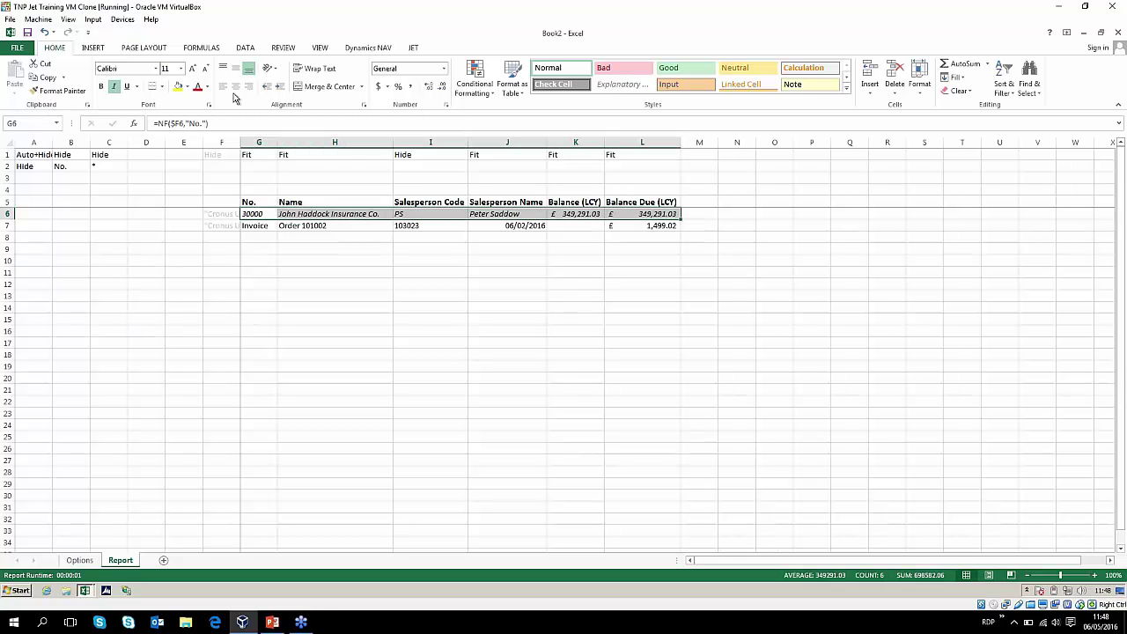
pyautogui.moveTo(262, 225); pyautogui.dragTo(674, 226)
pyautogui.click(248, 88)
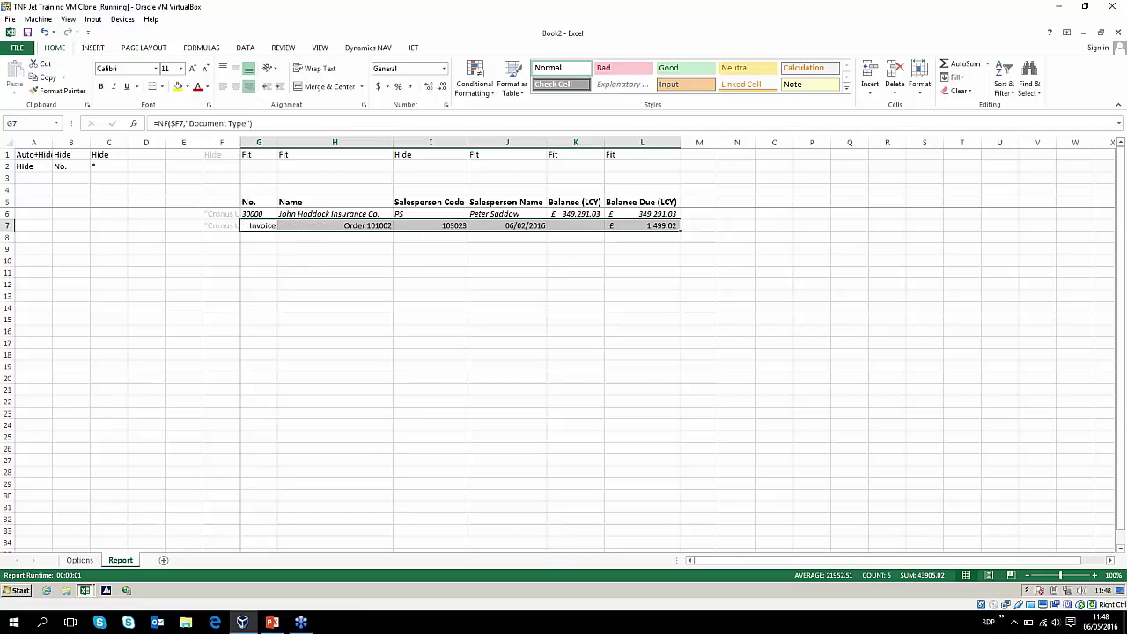
pyautogui.click(362, 328)
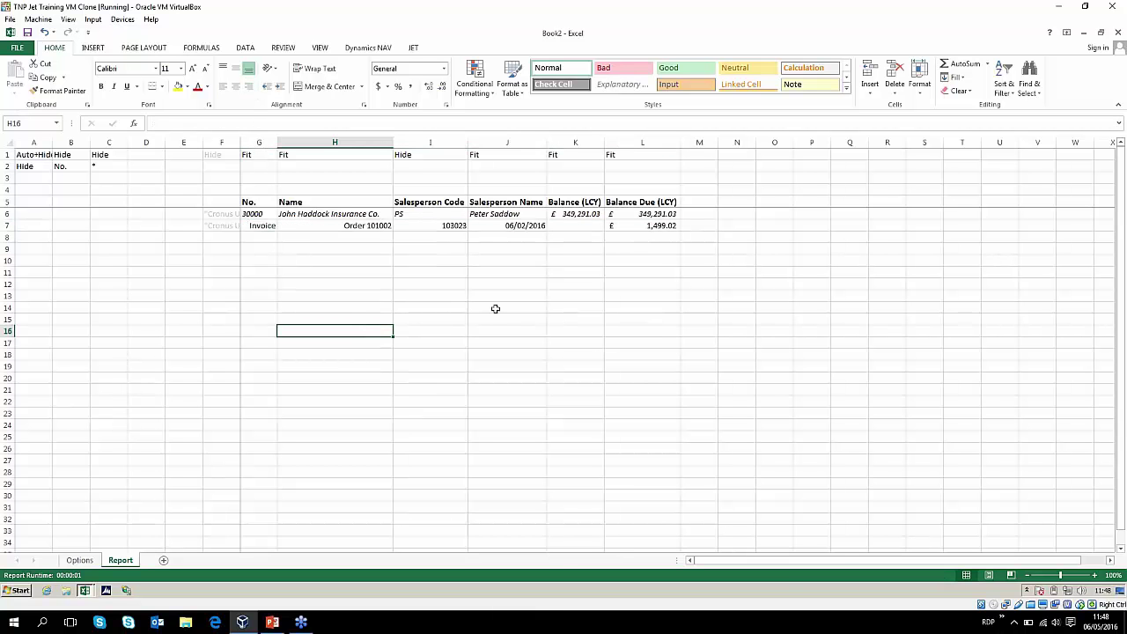
# - Add a filter to the Cust. Ledger Entry NL function in cell F7, matching Customer No. to cell G6
pyautogui.click(226, 225)
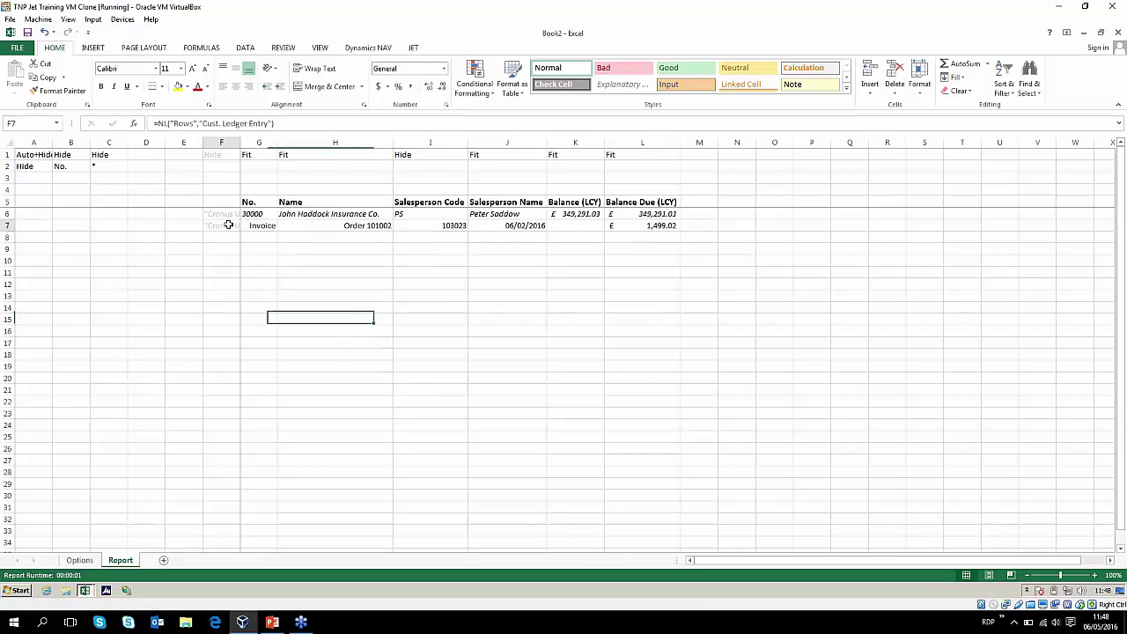
pyautogui.click(410, 48)
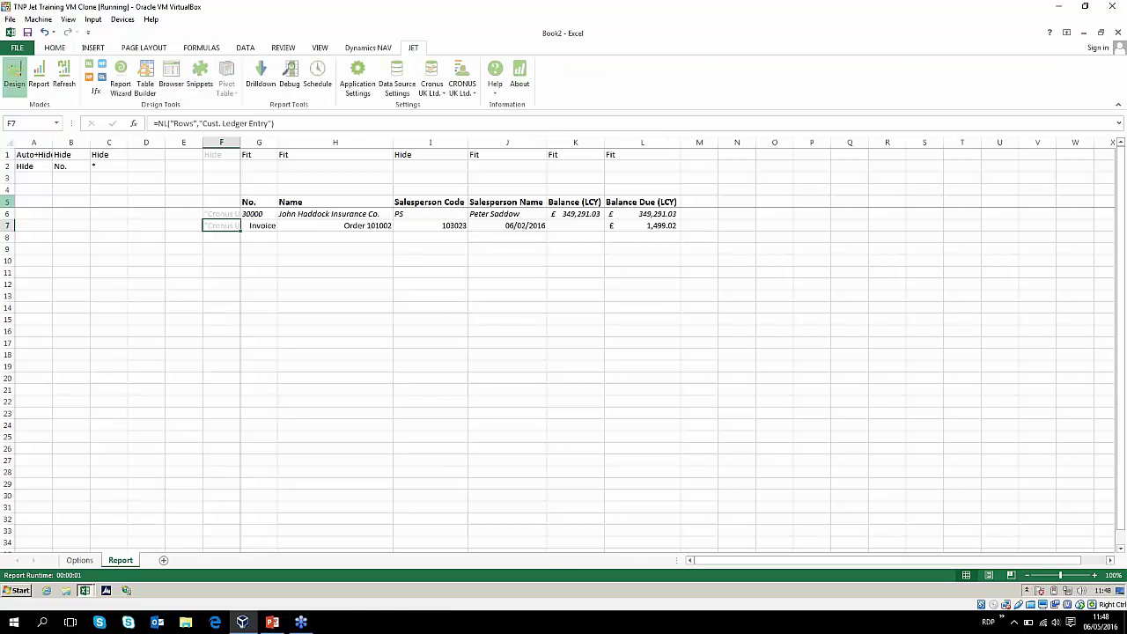
pyautogui.click(96, 90)
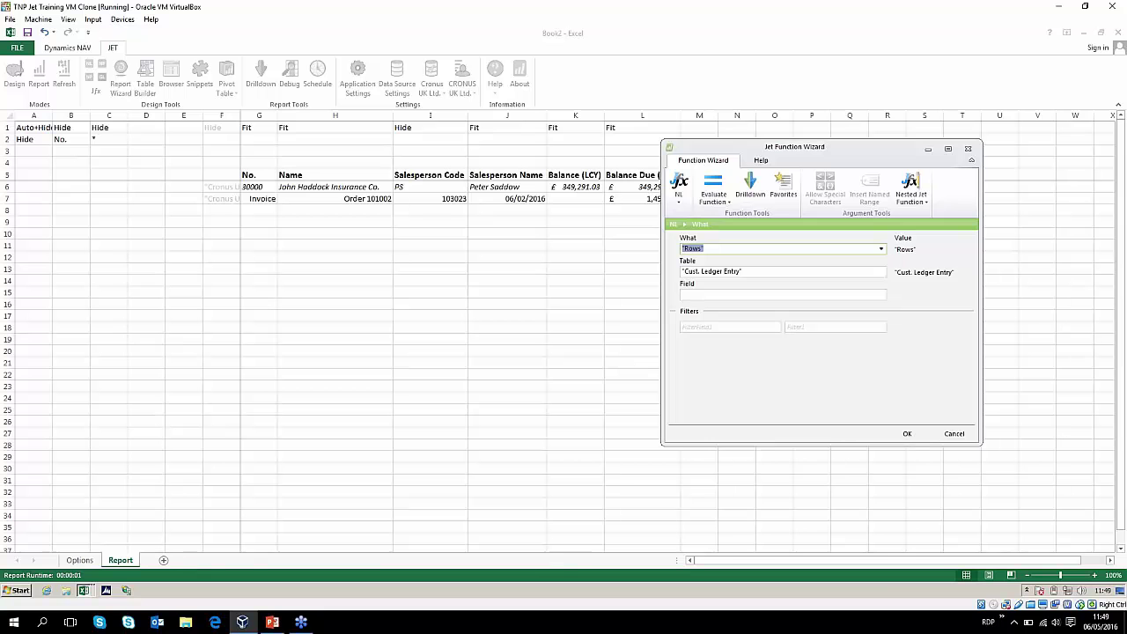
pyautogui.click(753, 328)
pyautogui.click(772, 326)
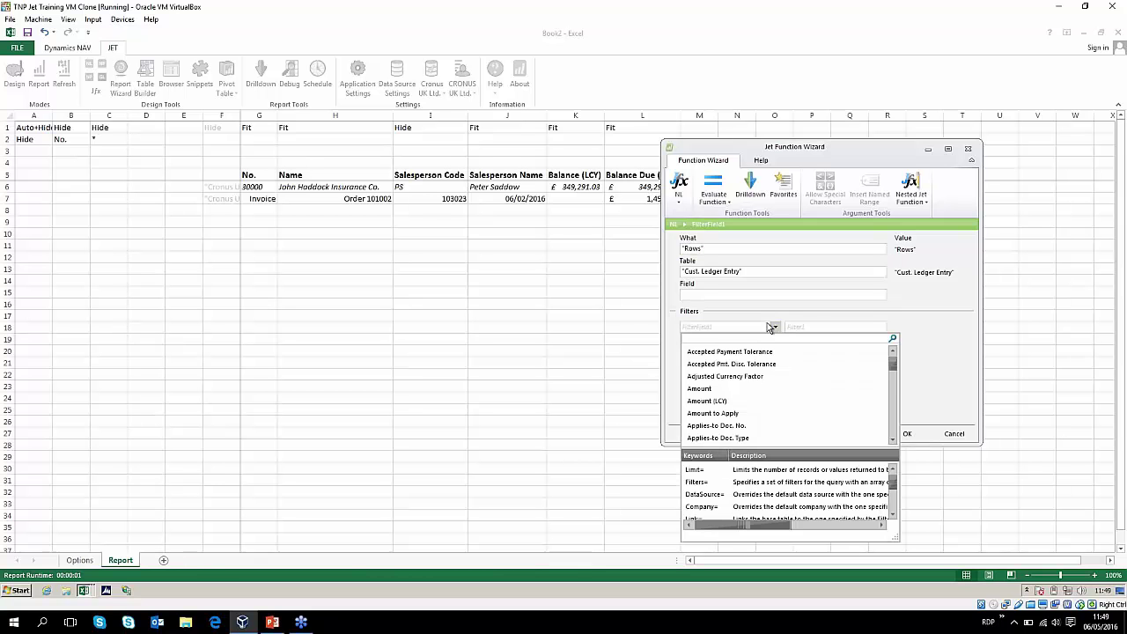
pyautogui.write('cus')
pyautogui.click(745, 354)
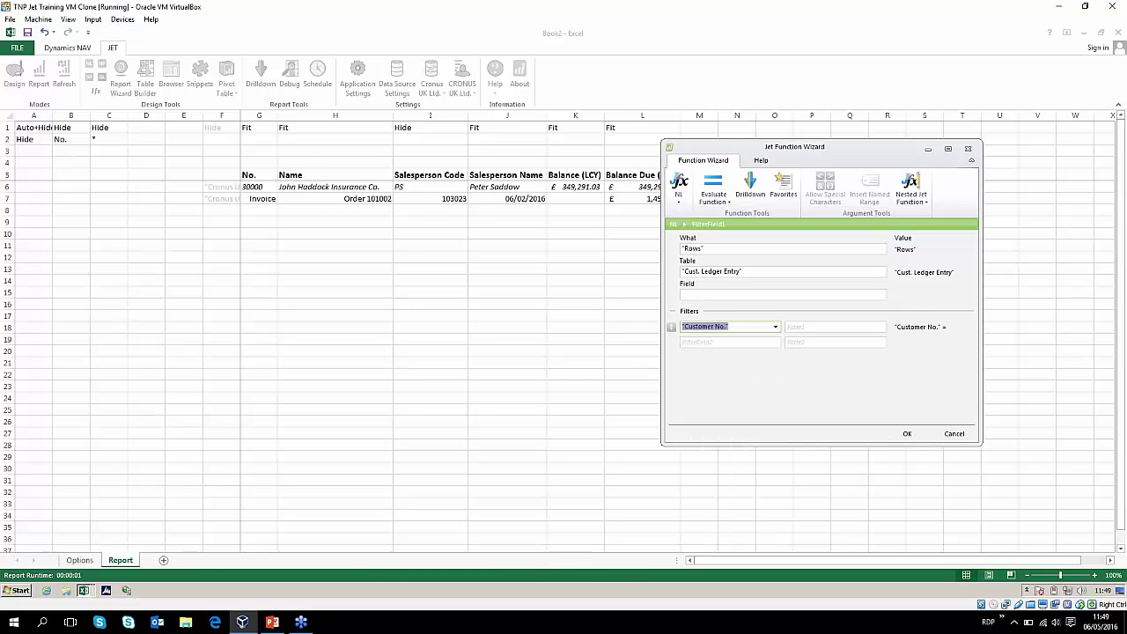
pyautogui.click(265, 187)
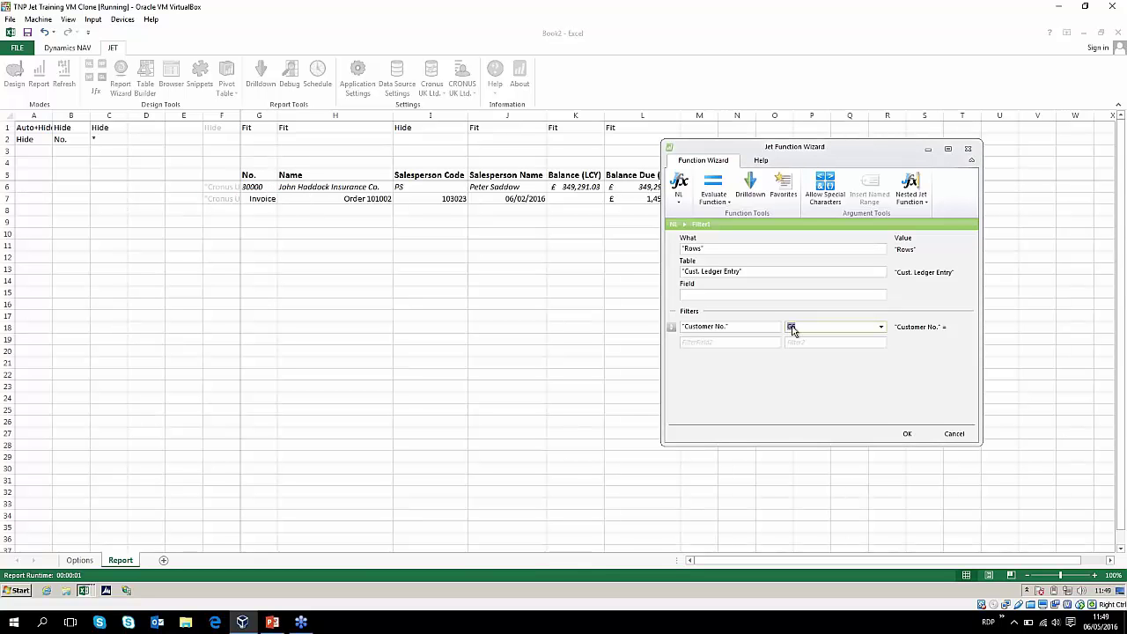
pyautogui.press('Tab')
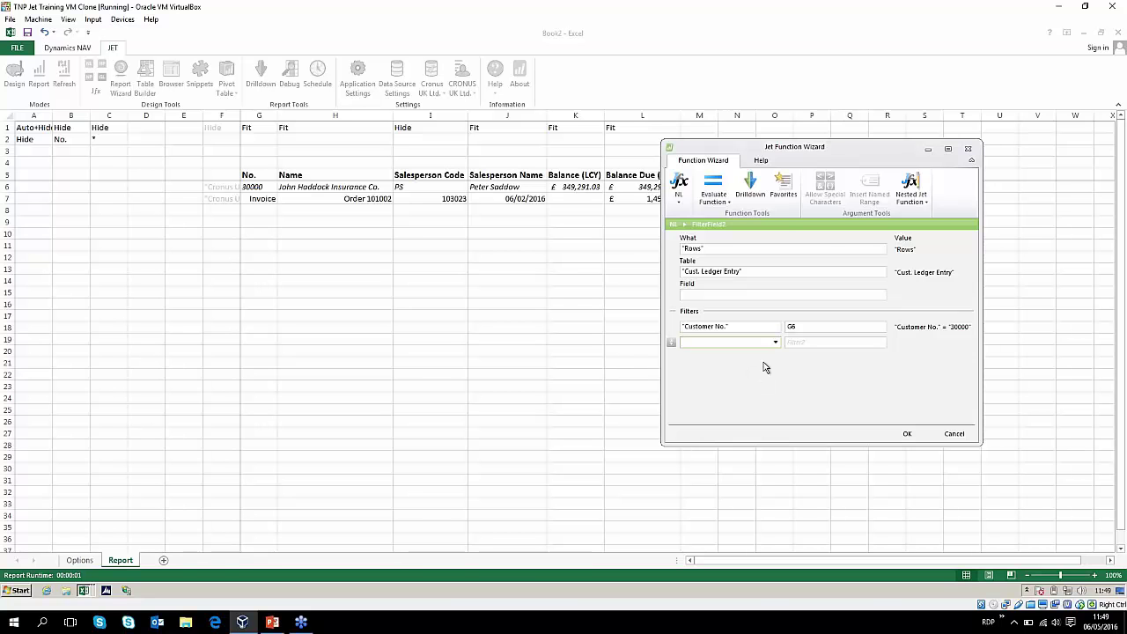
pyautogui.click(905, 433)
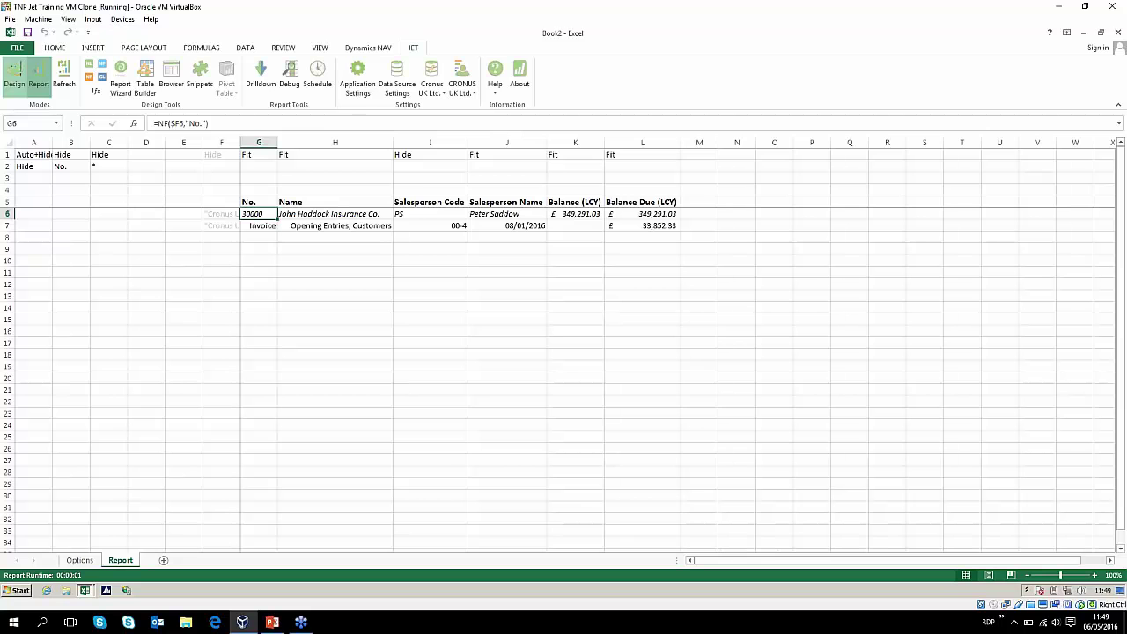
# - Run the report and examine the ledger entries listed beneath each customer through to the last row
pyautogui.click(39, 77)
pyautogui.click(665, 450)
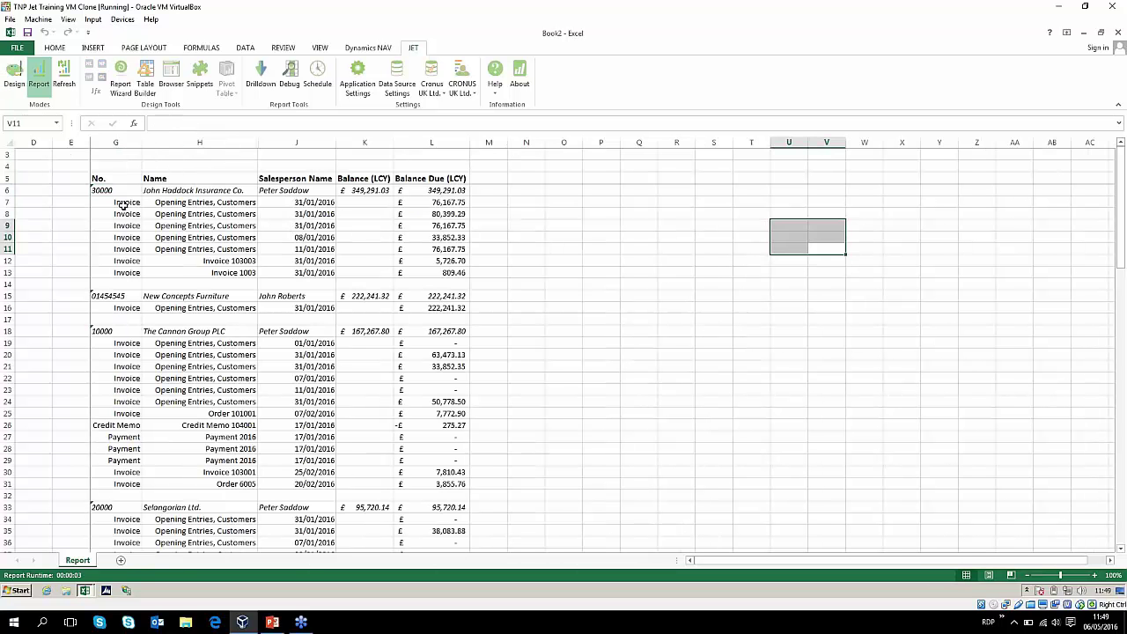
pyautogui.moveTo(127, 205); pyautogui.dragTo(128, 264)
pyautogui.click(127, 308)
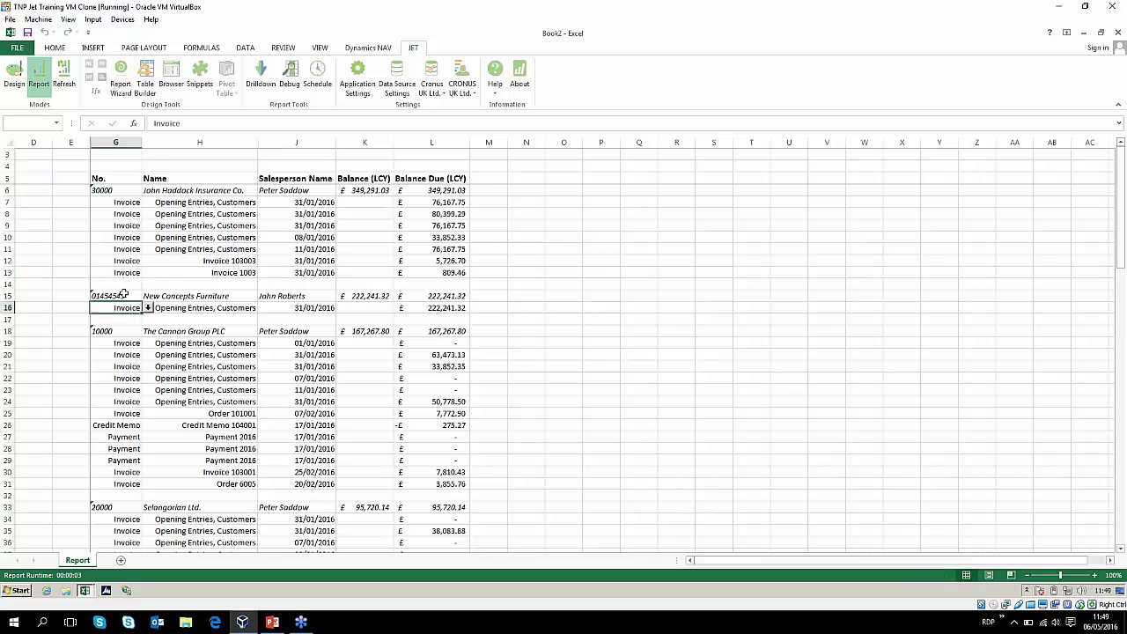
pyautogui.moveTo(129, 202); pyautogui.dragTo(128, 273)
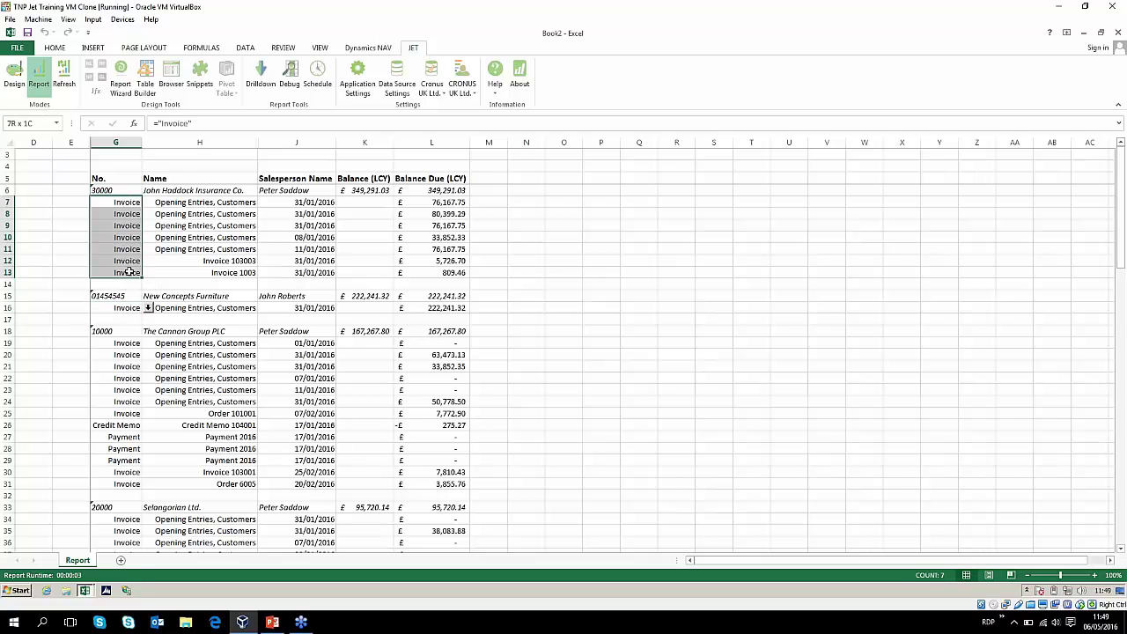
pyautogui.click(130, 189)
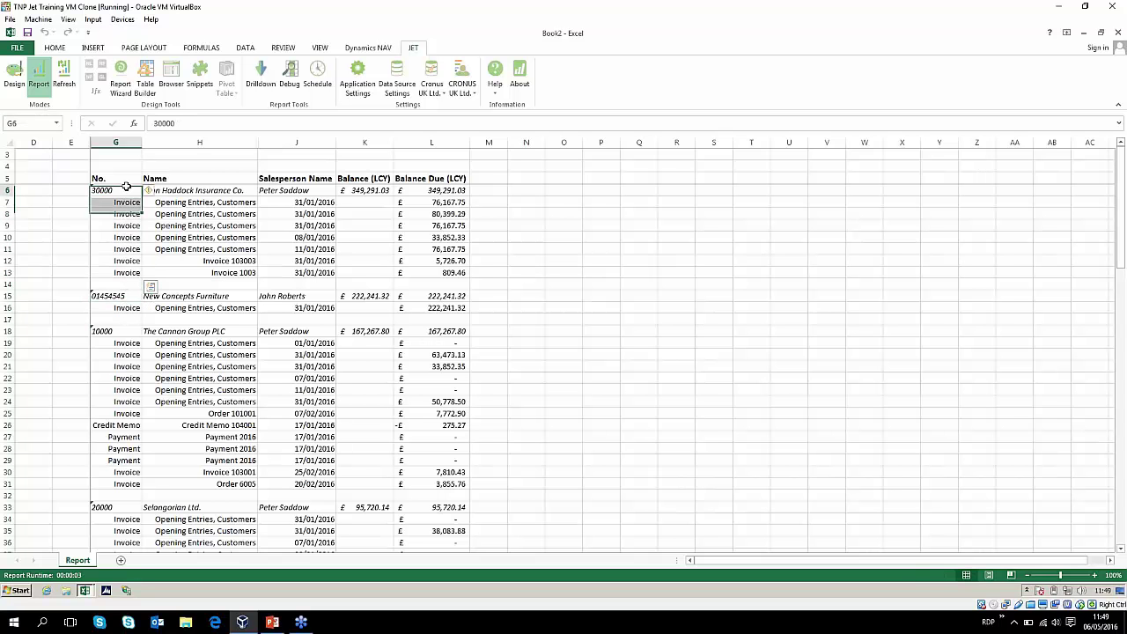
pyautogui.click(131, 308)
pyautogui.click(130, 297)
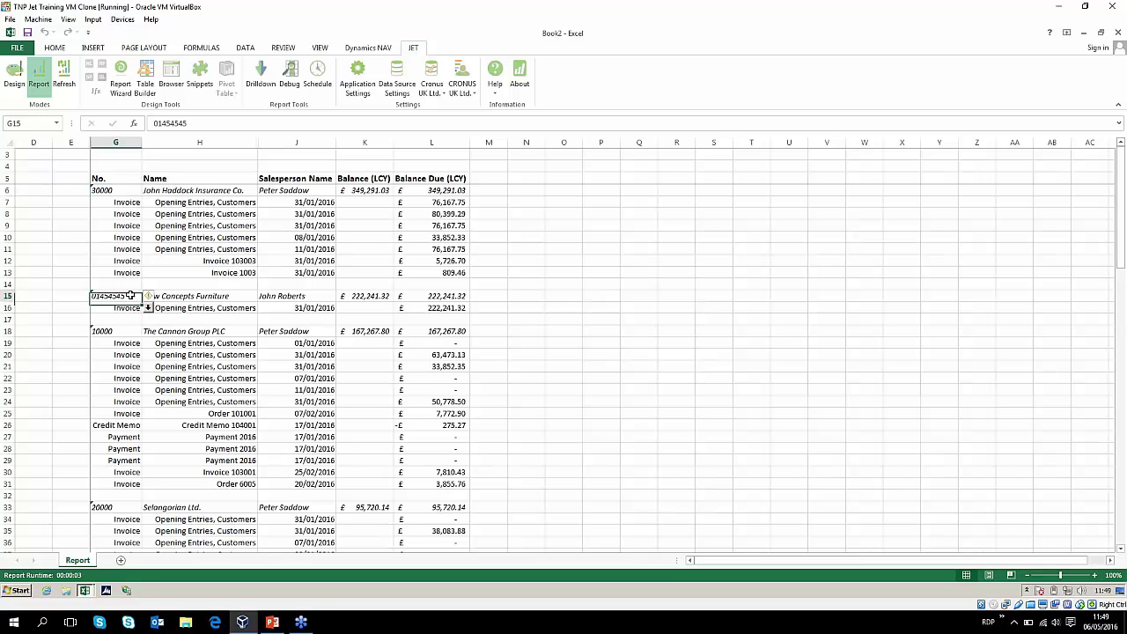
pyautogui.scroll(-11, 44, 394)
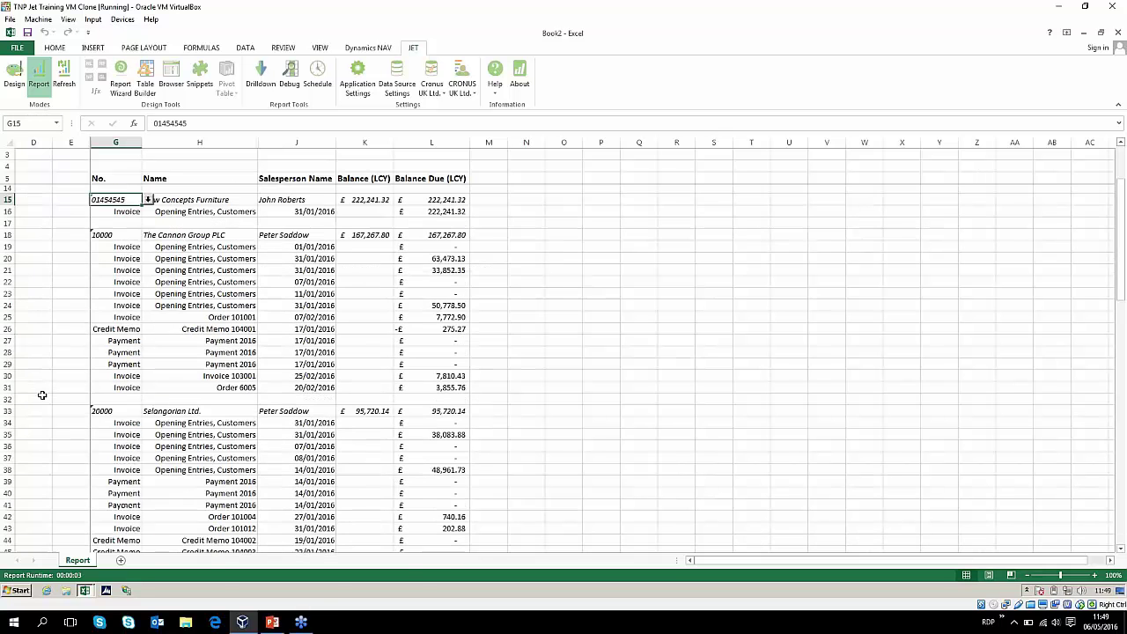
pyautogui.scroll(-13, 51, 394)
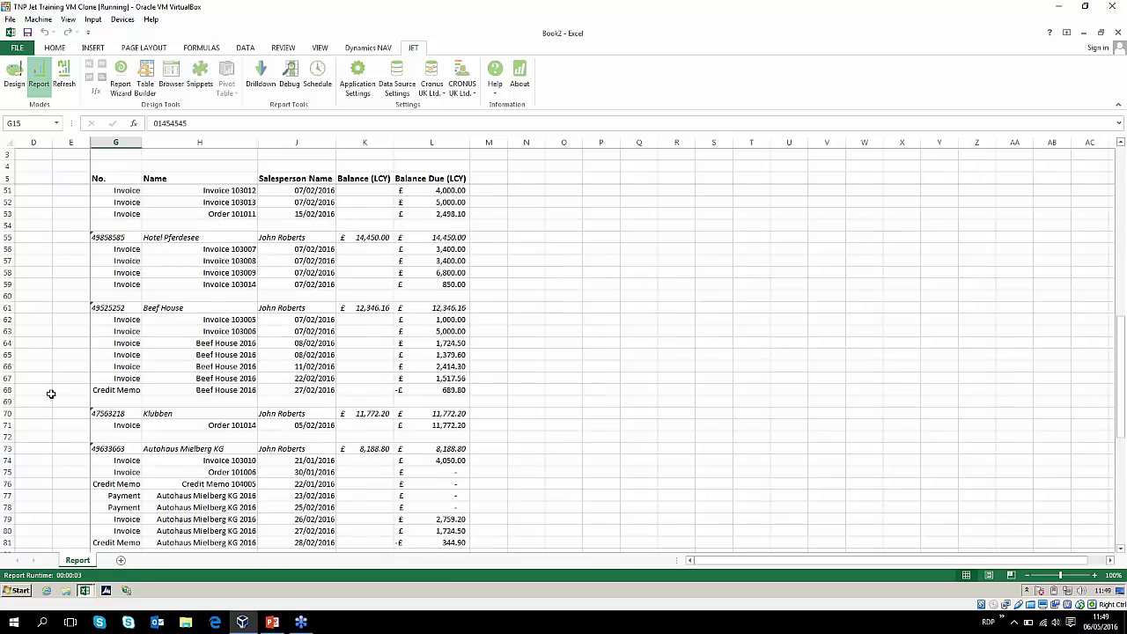
pyautogui.scroll(-2, 51, 393)
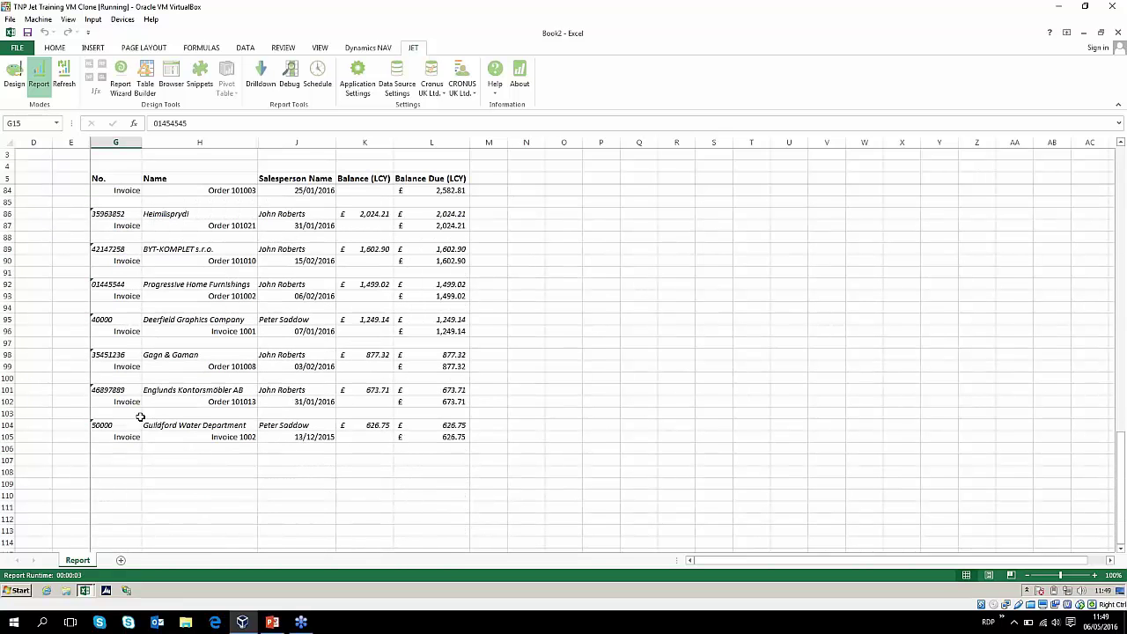
pyautogui.scroll(20, 105, 361)
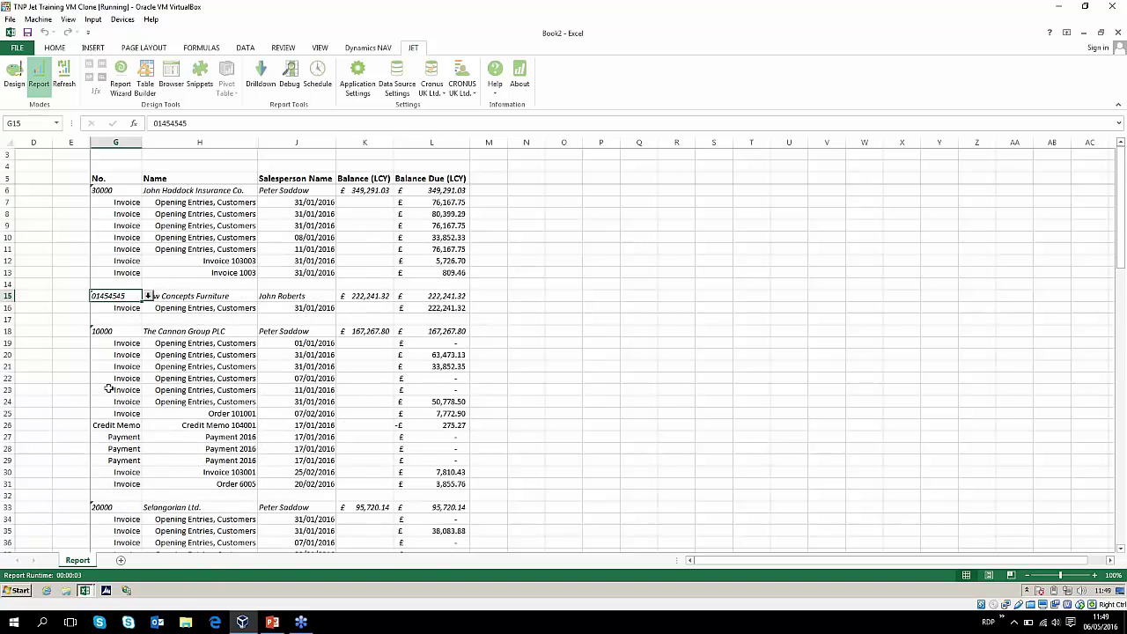
# - Return to design mode and add a second filter, Open equal to True, to the Cust. Ledger Entry NL function in cell F7
pyautogui.click(14, 73)
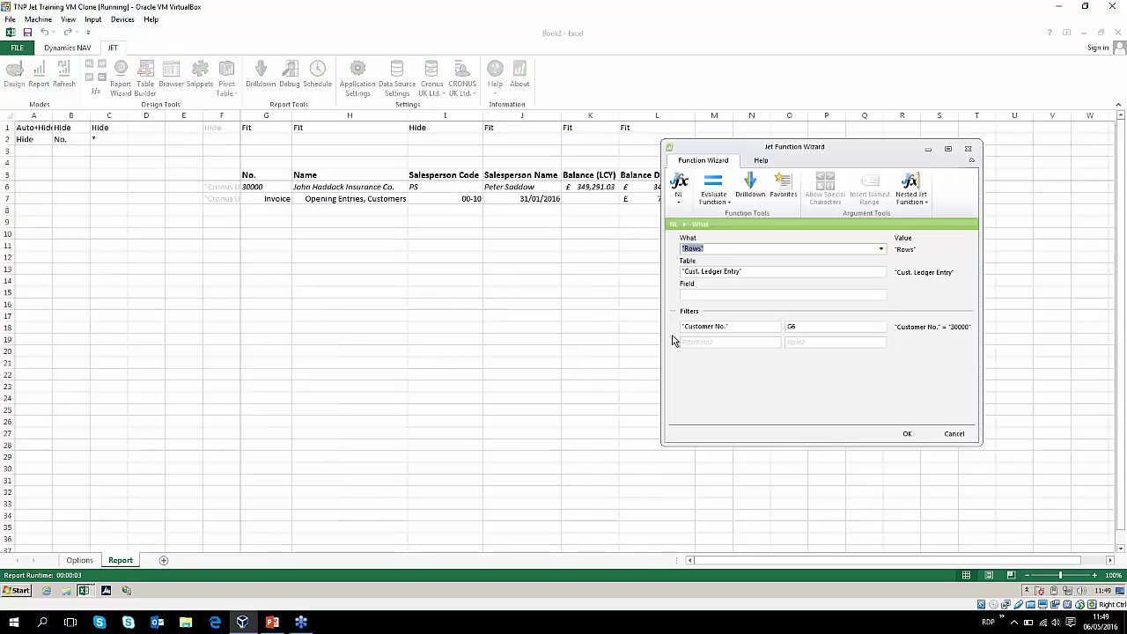
pyautogui.click(773, 343)
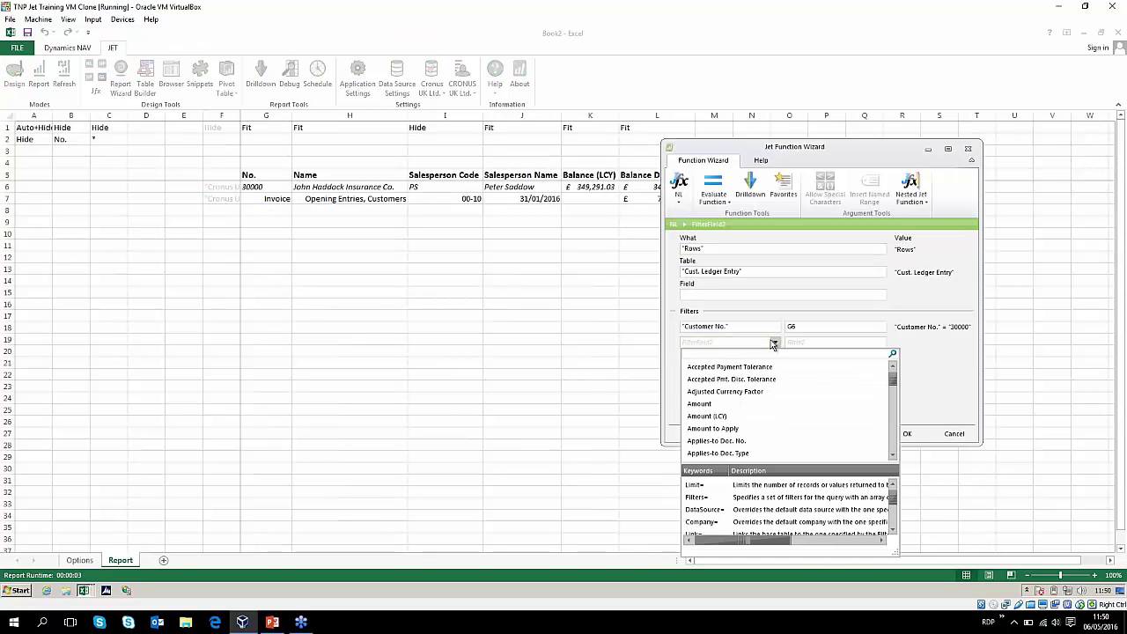
pyautogui.write('op')
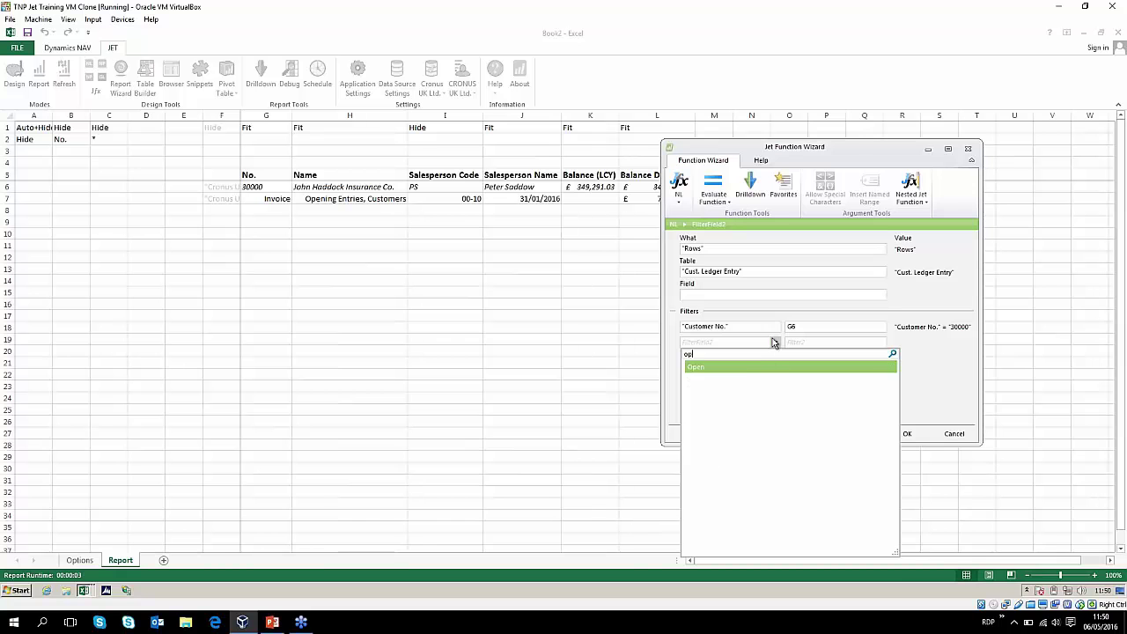
pyautogui.press('Return')
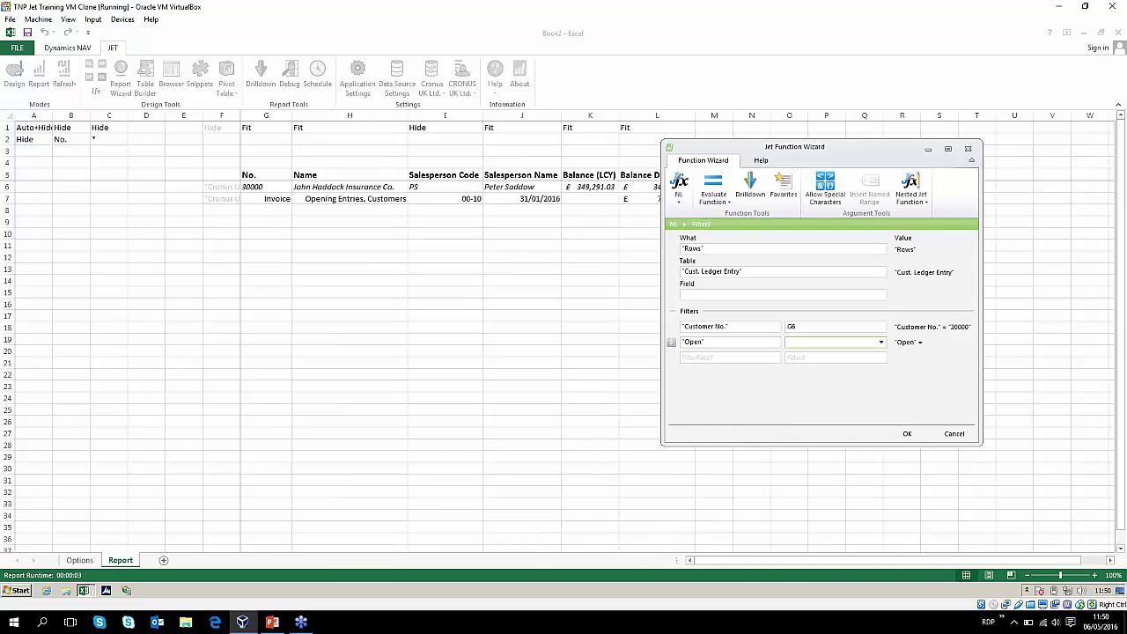
pyautogui.hotkey('alt', 'Down')
pyautogui.press('Down')
pyautogui.press('Return')
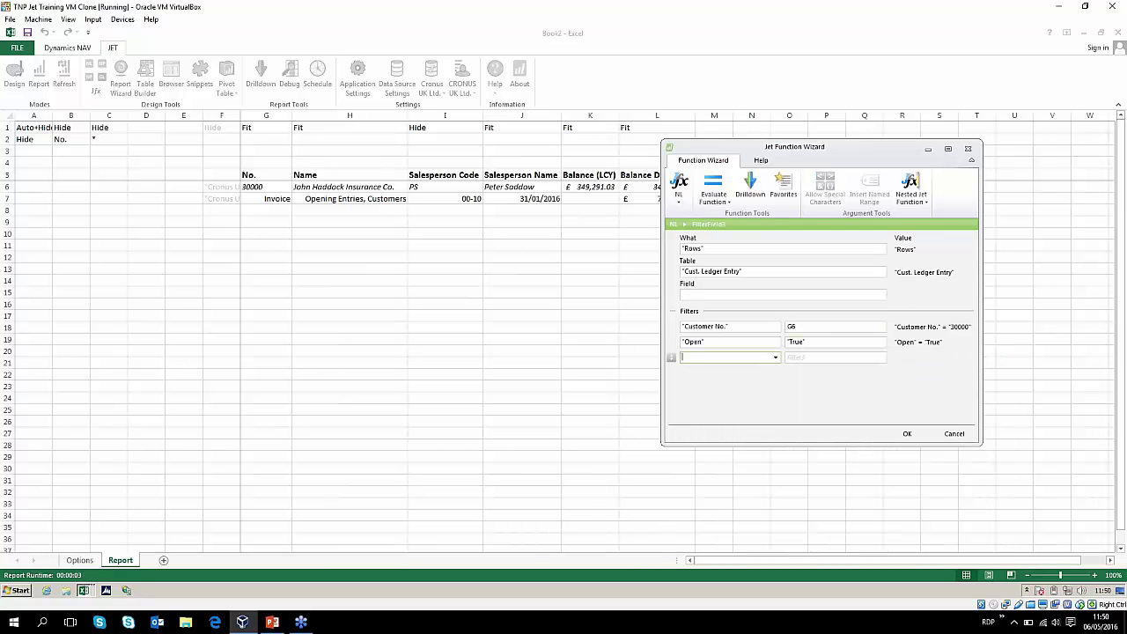
pyautogui.click(907, 433)
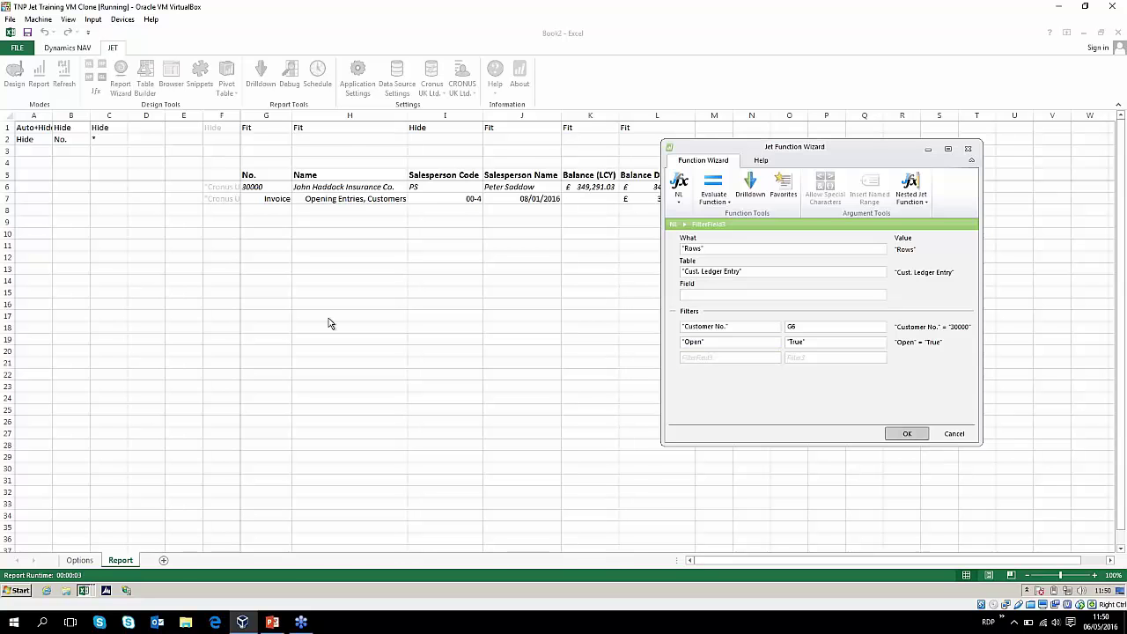
# - Run the report, total the first customer's Balance Due entries L7 to L13 for comparison, and review the open entries for the remaining customers
pyautogui.click(39, 83)
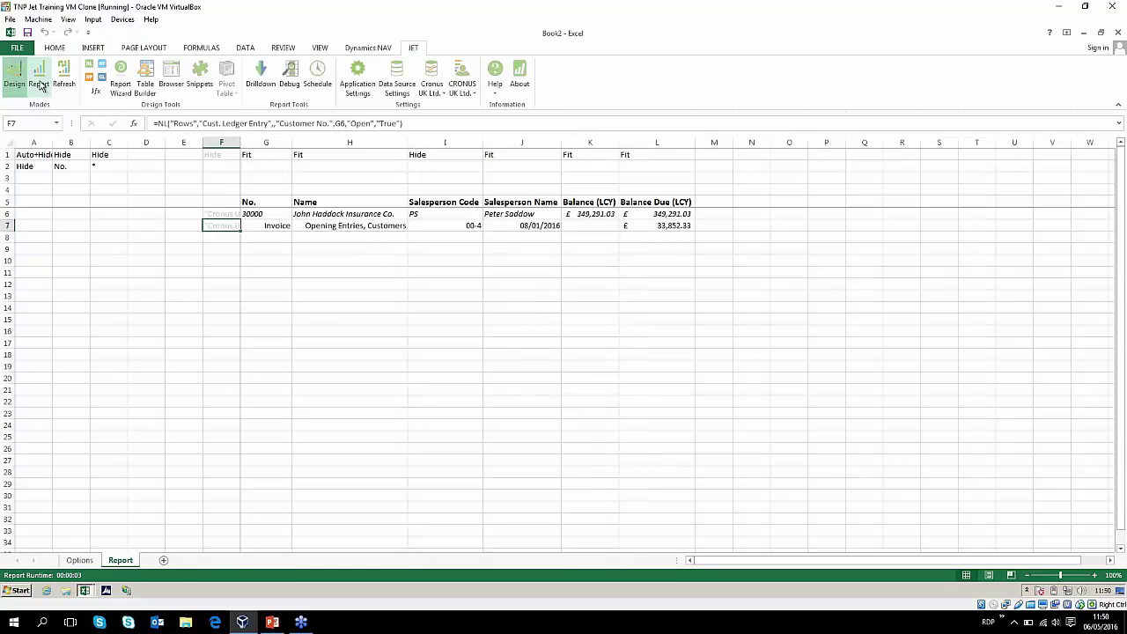
pyautogui.click(39, 83)
pyautogui.click(676, 446)
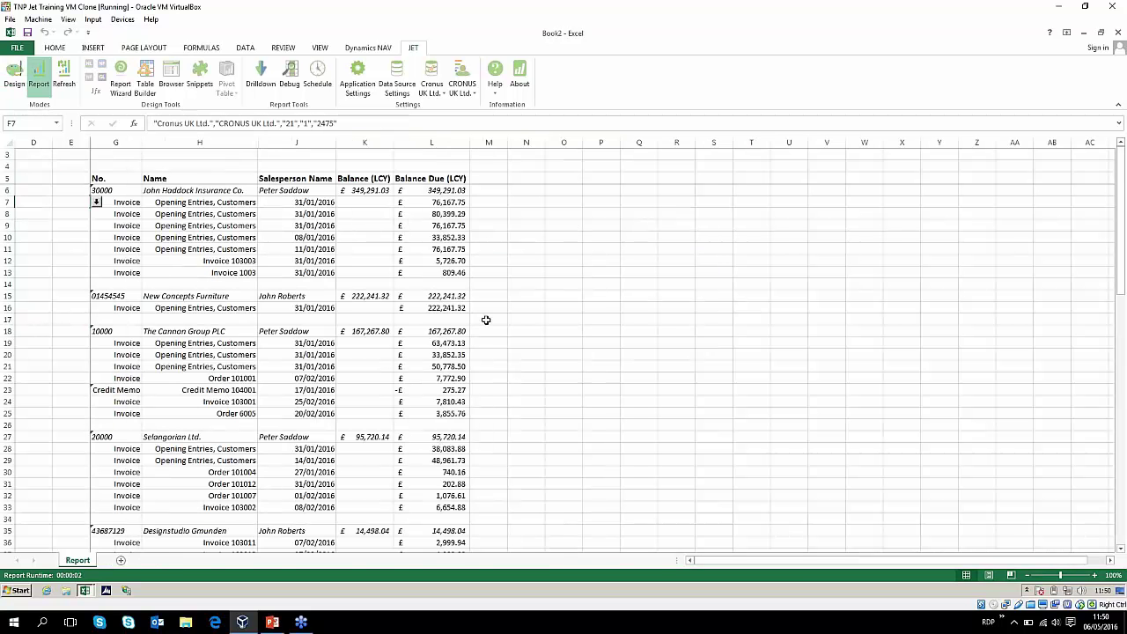
pyautogui.moveTo(435, 203); pyautogui.dragTo(432, 272)
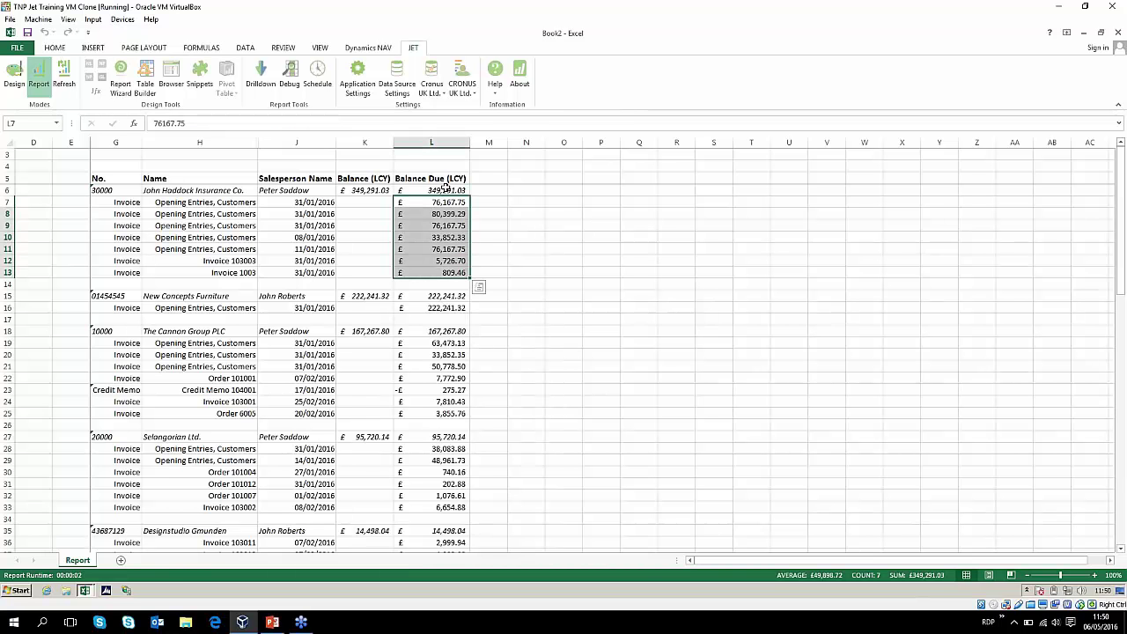
pyautogui.click(548, 366)
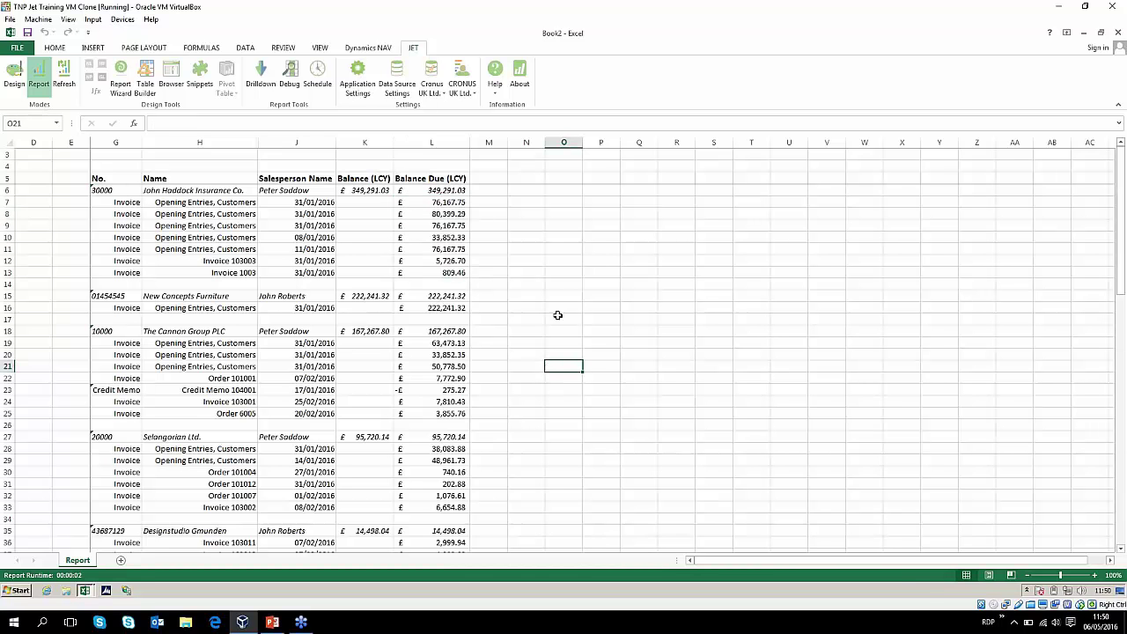
pyautogui.scroll(-16, 557, 314)
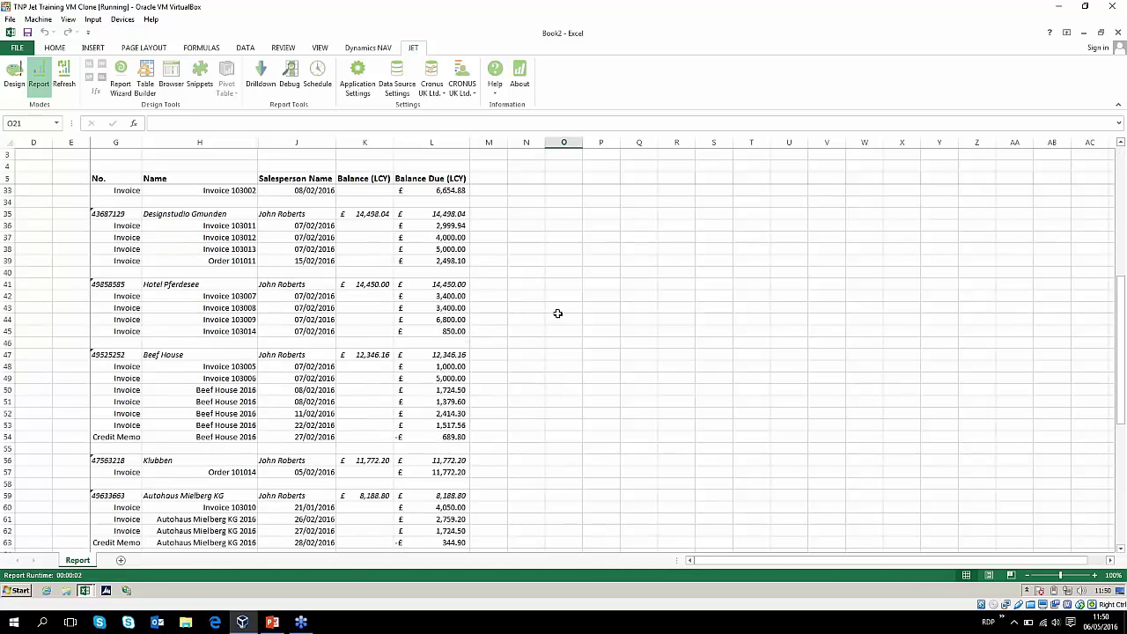
pyautogui.scroll(-7, 556, 316)
pyautogui.scroll(20, 550, 343)
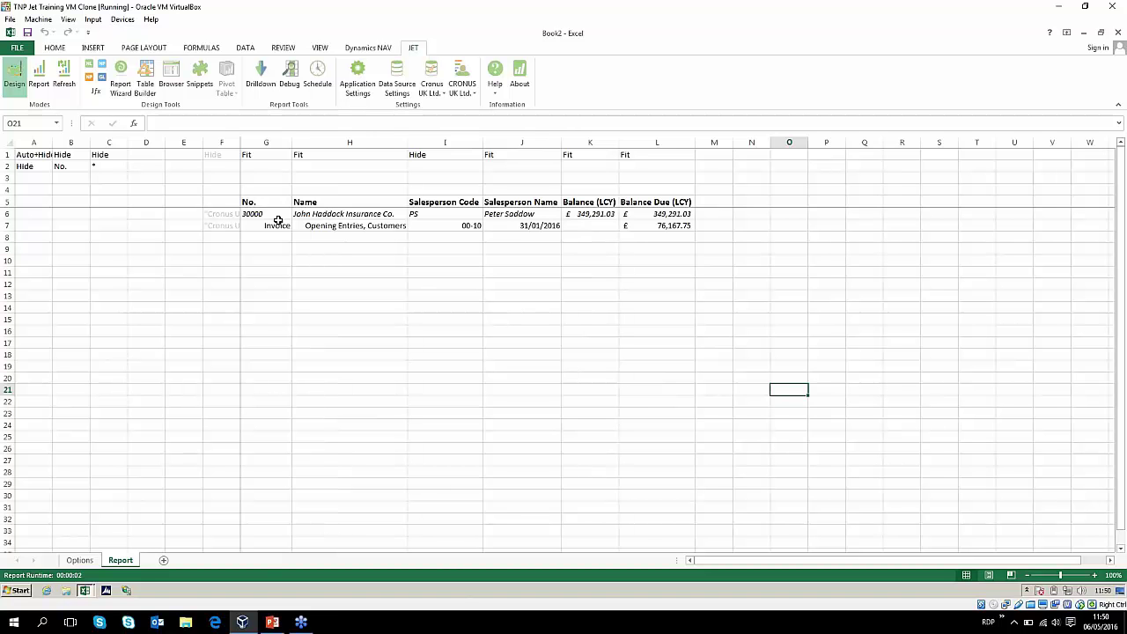
# - Inspect the formulas behind the customer replicator F6, salesperson code I6, salesperson name J6 and ledger entry replicator F7 in design mode
pyautogui.click(220, 215)
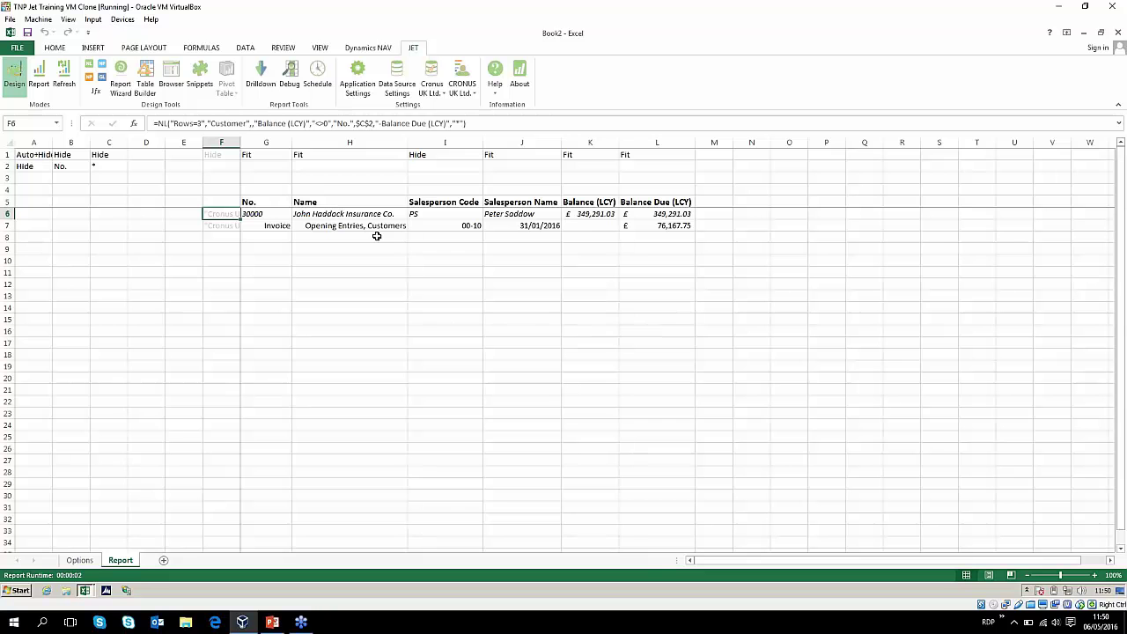
pyautogui.click(535, 215)
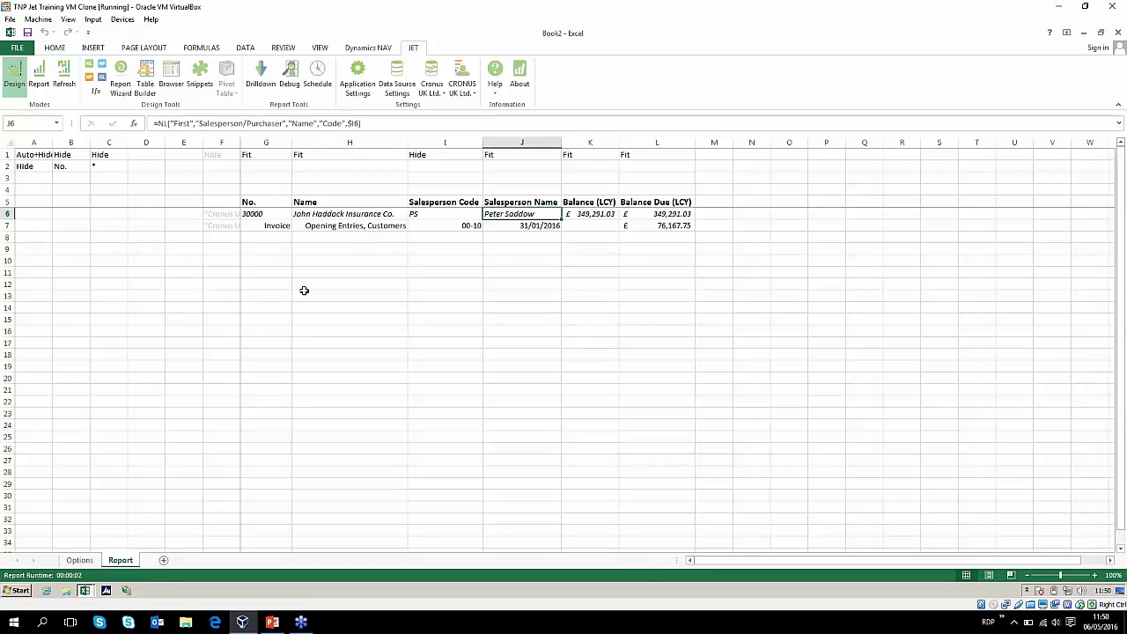
pyautogui.click(462, 211)
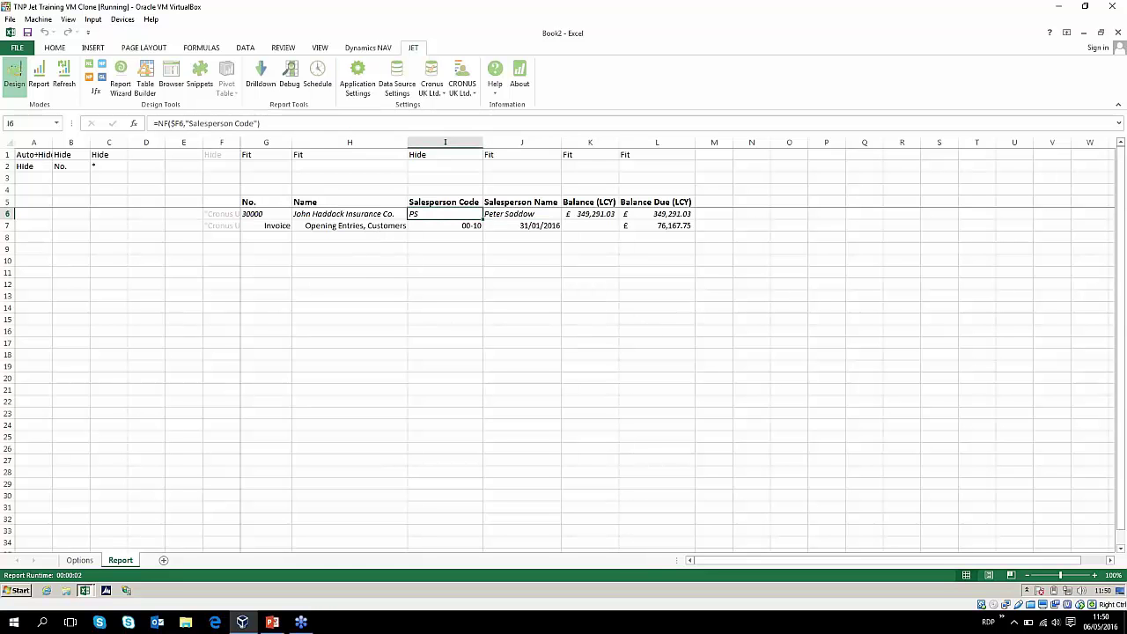
pyautogui.click(521, 213)
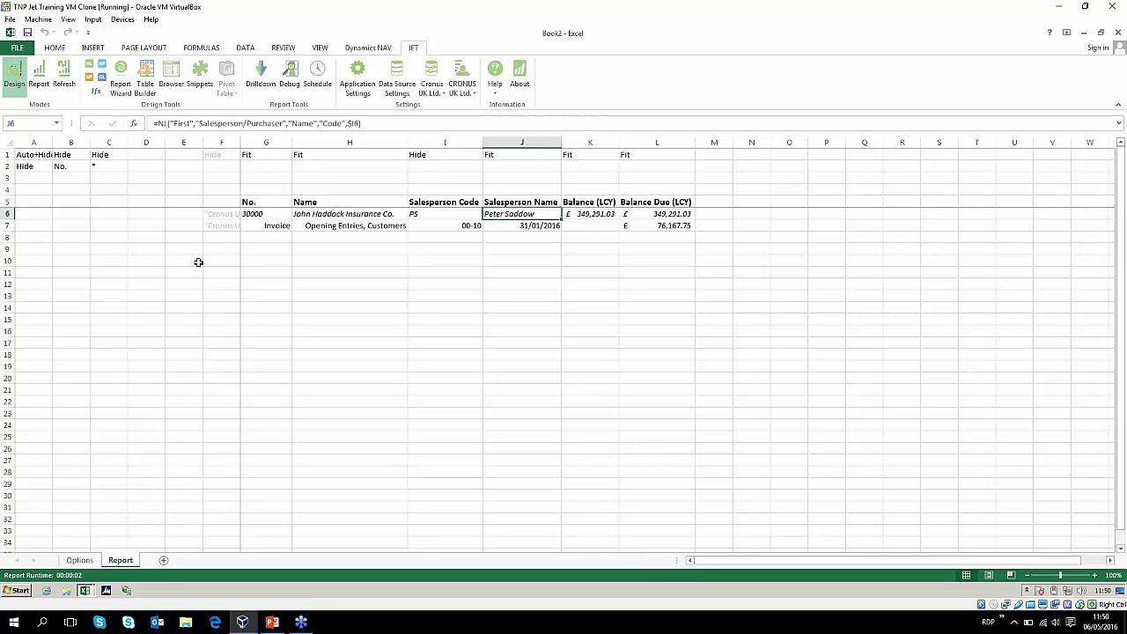
pyautogui.click(220, 226)
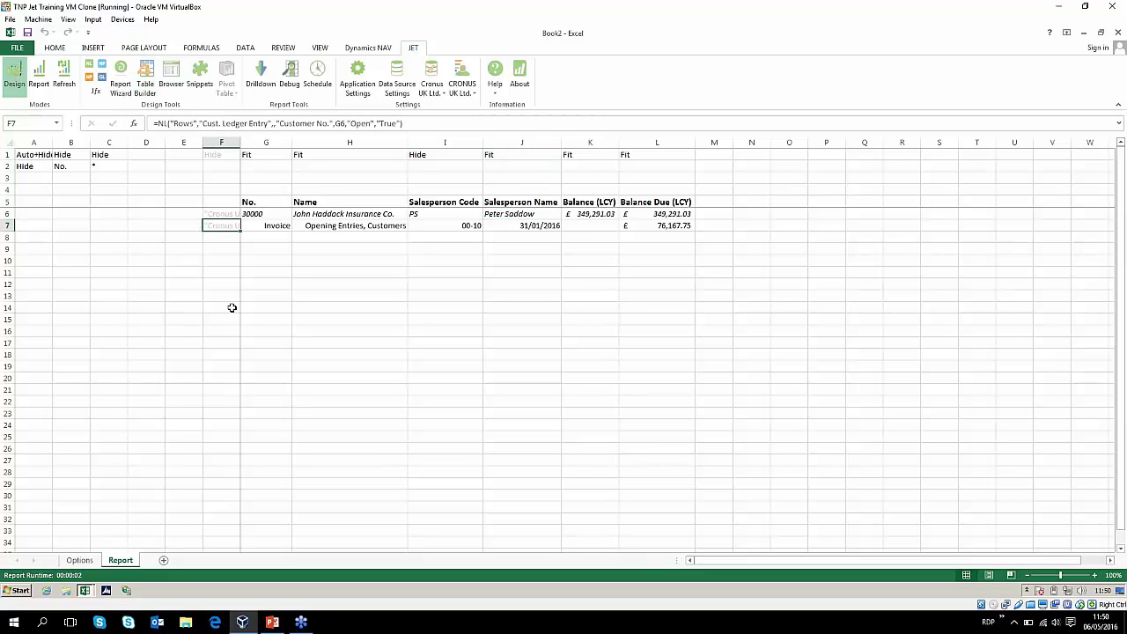